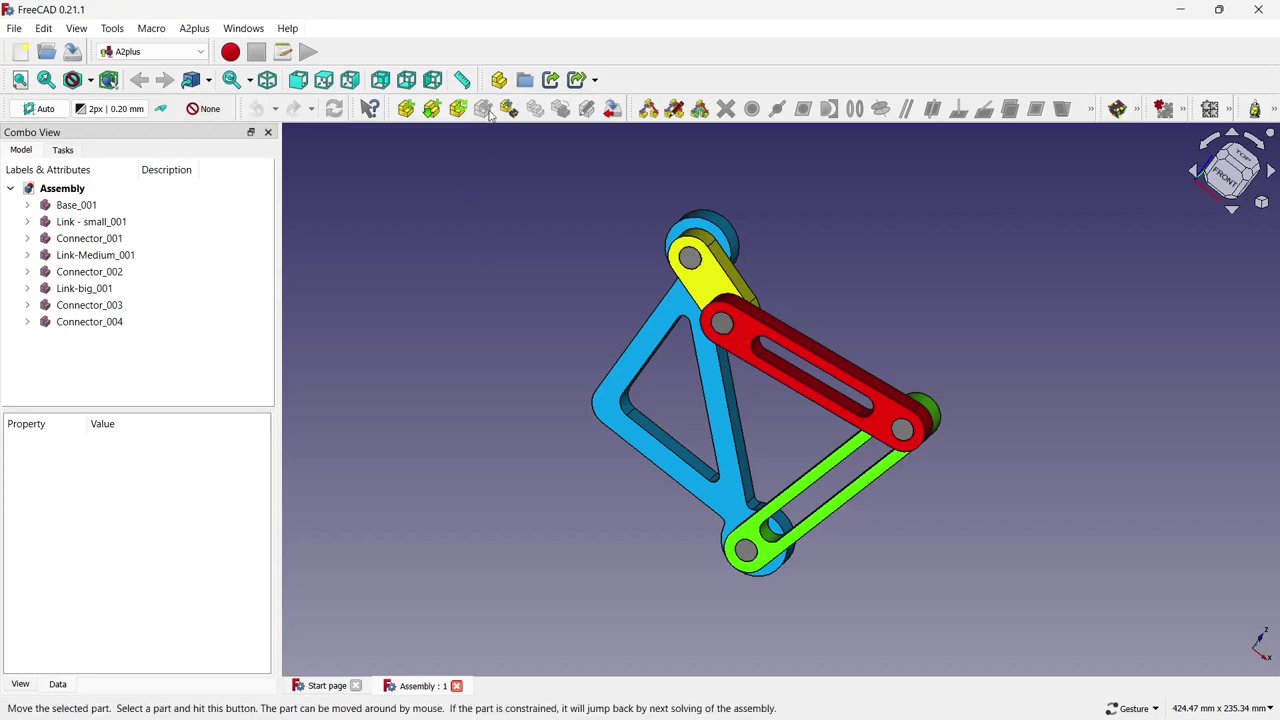
# Select Link - small_001 and drag it to swing the yellow link around its pivot
pyautogui.click(736, 273)
pyautogui.moveTo(672, 325)
pyautogui.mouseDown()
pyautogui.moveTo(551, 230)
pyautogui.moveTo(569, 187)
pyautogui.moveTo(611, 158)
pyautogui.moveTo(715, 142)
pyautogui.moveTo(805, 183)
pyautogui.moveTo(853, 233)
pyautogui.moveTo(917, 372)
pyautogui.moveTo(931, 476)
pyautogui.moveTo(914, 559)
pyautogui.moveTo(874, 605)
pyautogui.moveTo(799, 622)
pyautogui.moveTo(640, 615)
pyautogui.moveTo(565, 591)
pyautogui.mouseUp()
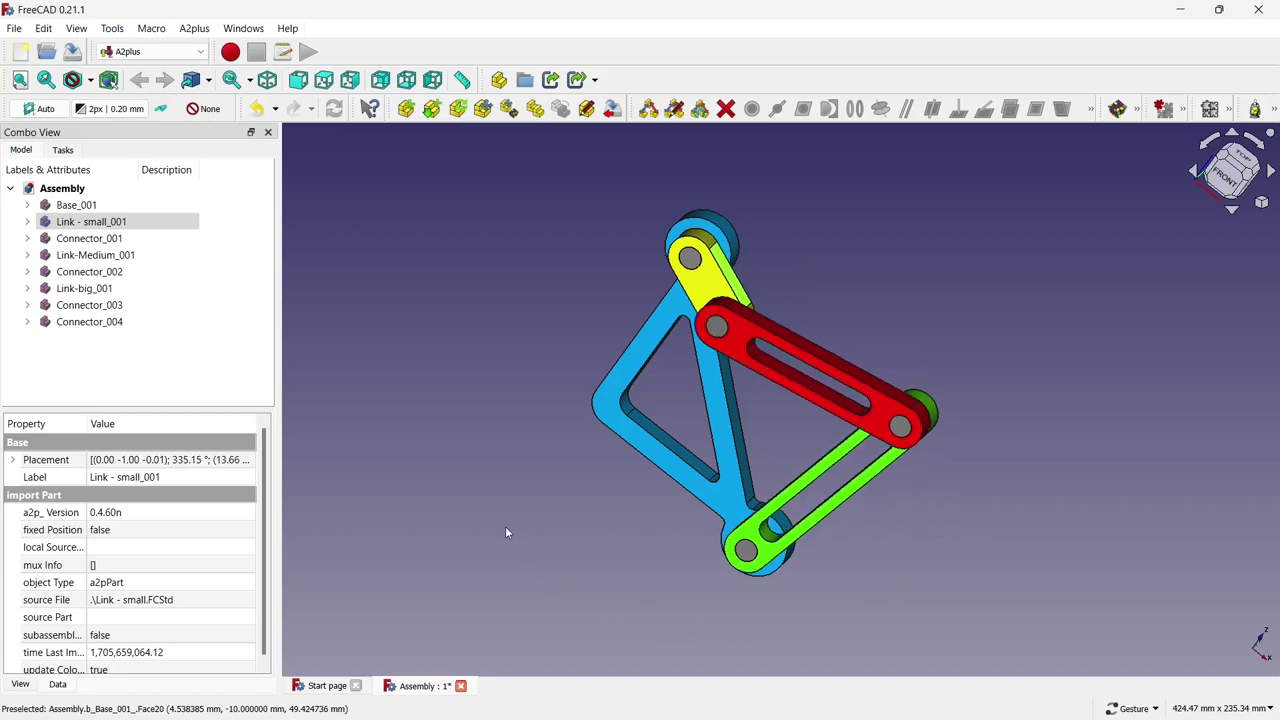
pyautogui.moveTo(505, 530)
pyautogui.mouseDown()
pyautogui.moveTo(472, 488)
pyautogui.moveTo(439, 398)
pyautogui.mouseUp()
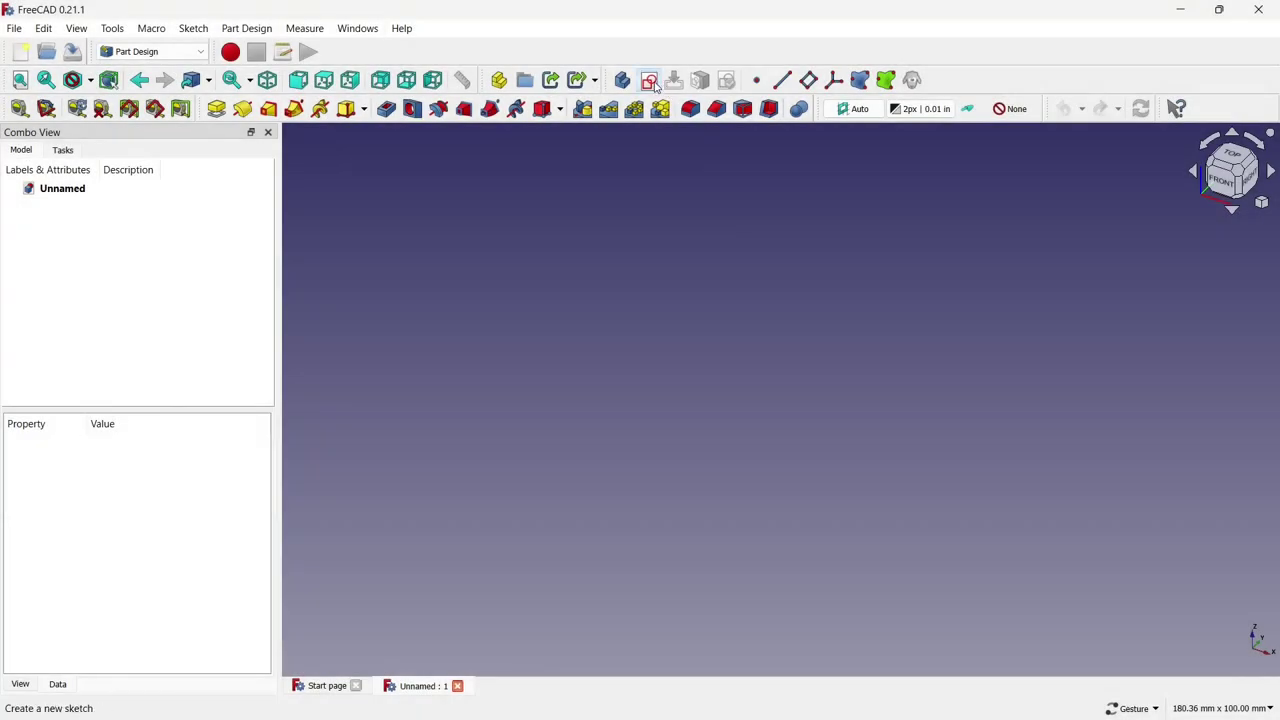
# Start a sketch on the XZ plane with a 93 mm vertical line up from the origin
pyautogui.click(650, 81)
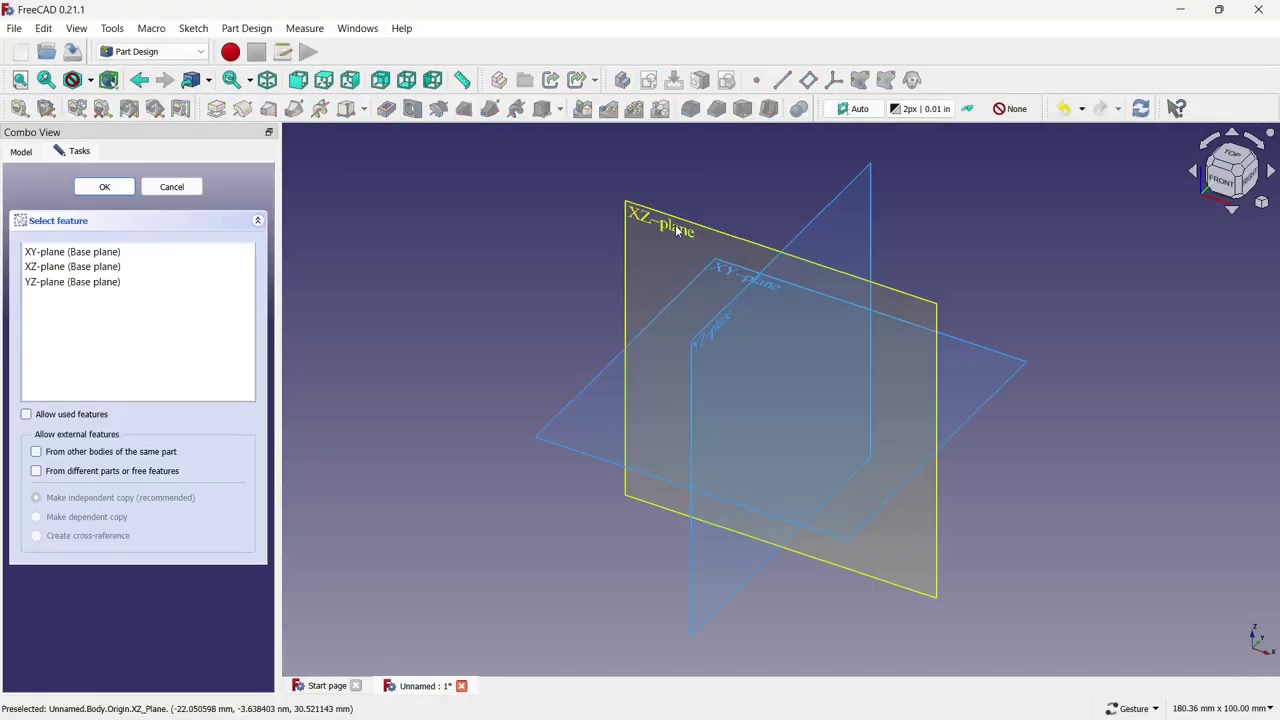
pyautogui.click(674, 232)
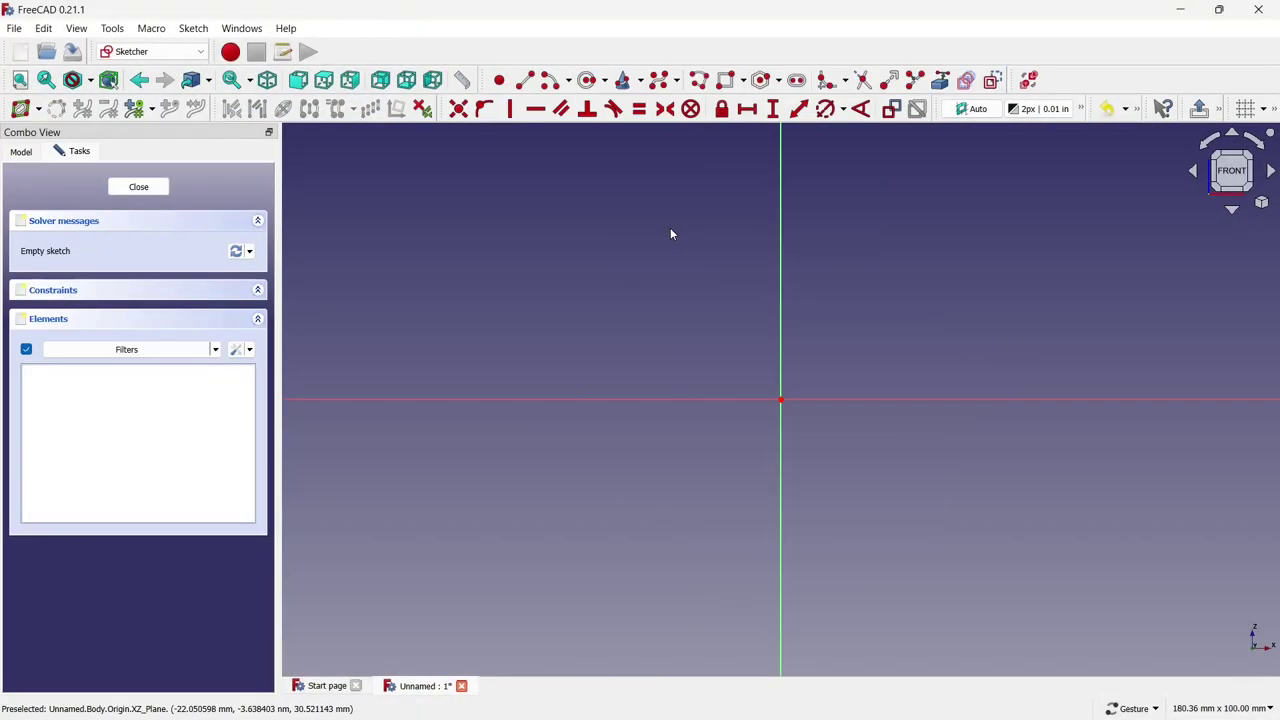
pyautogui.click(524, 80)
pyautogui.click(781, 400)
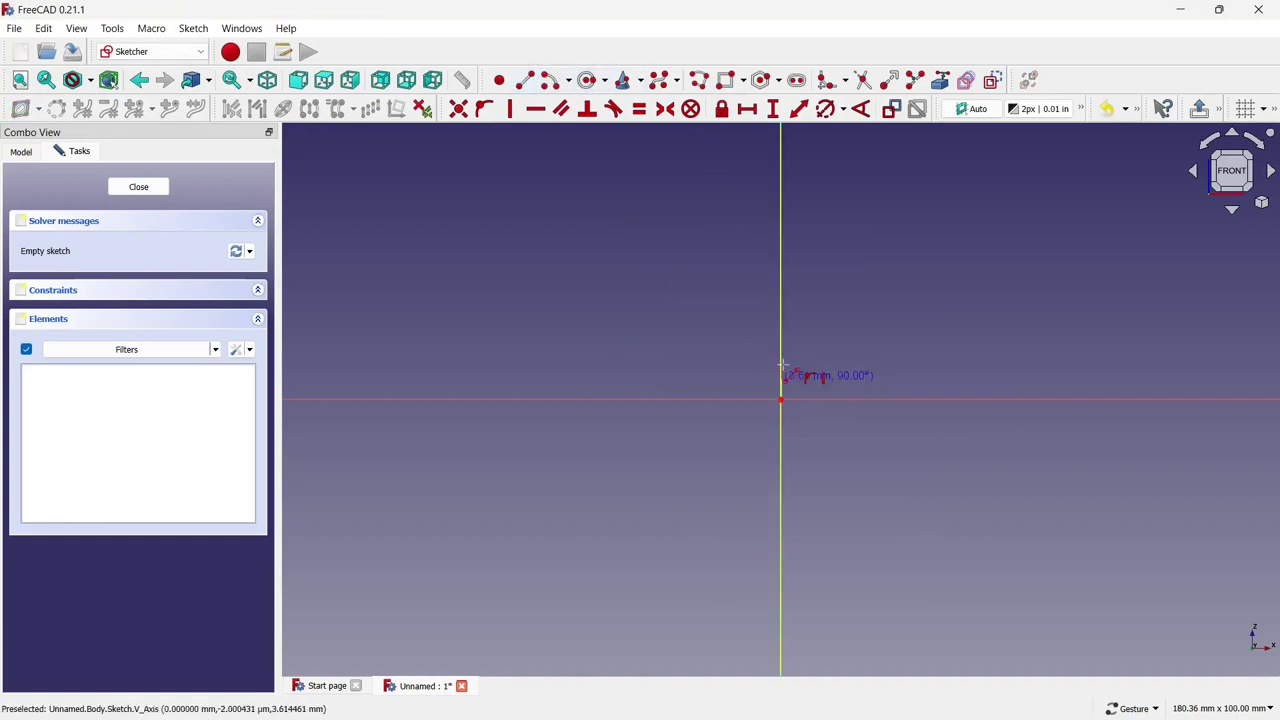
pyautogui.click(780, 234)
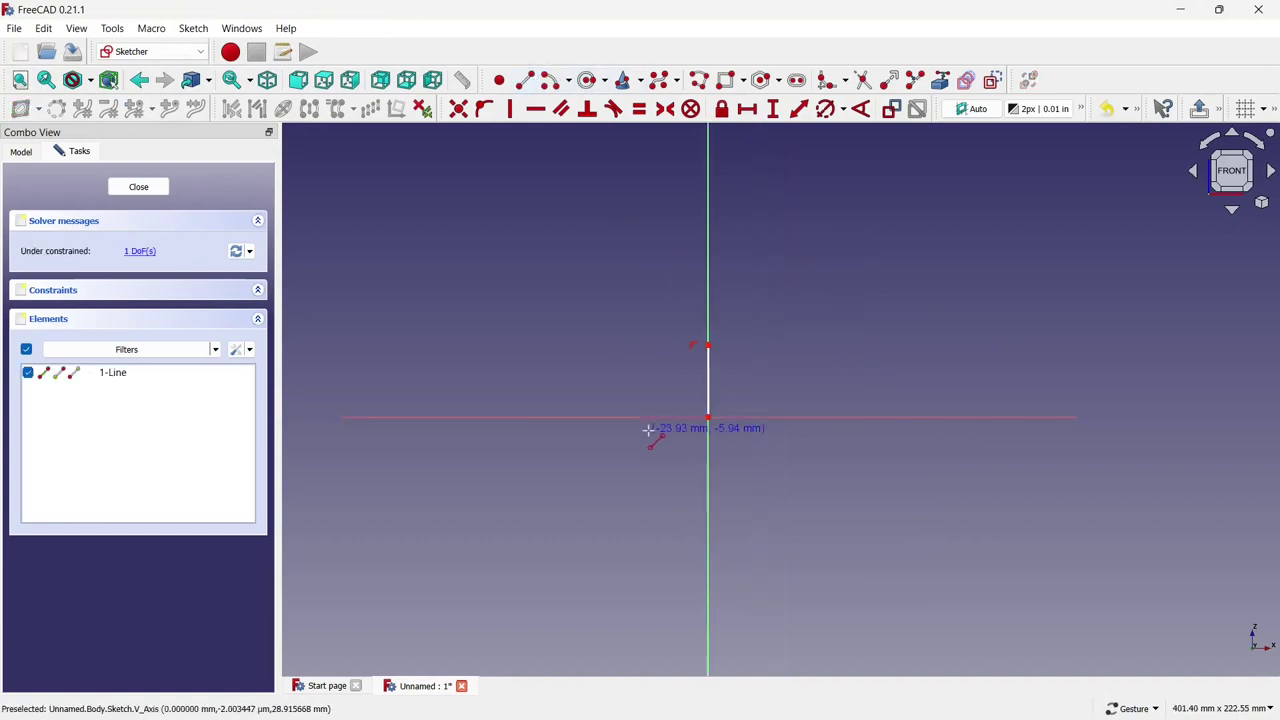
pyautogui.click(797, 110)
pyautogui.click(727, 305)
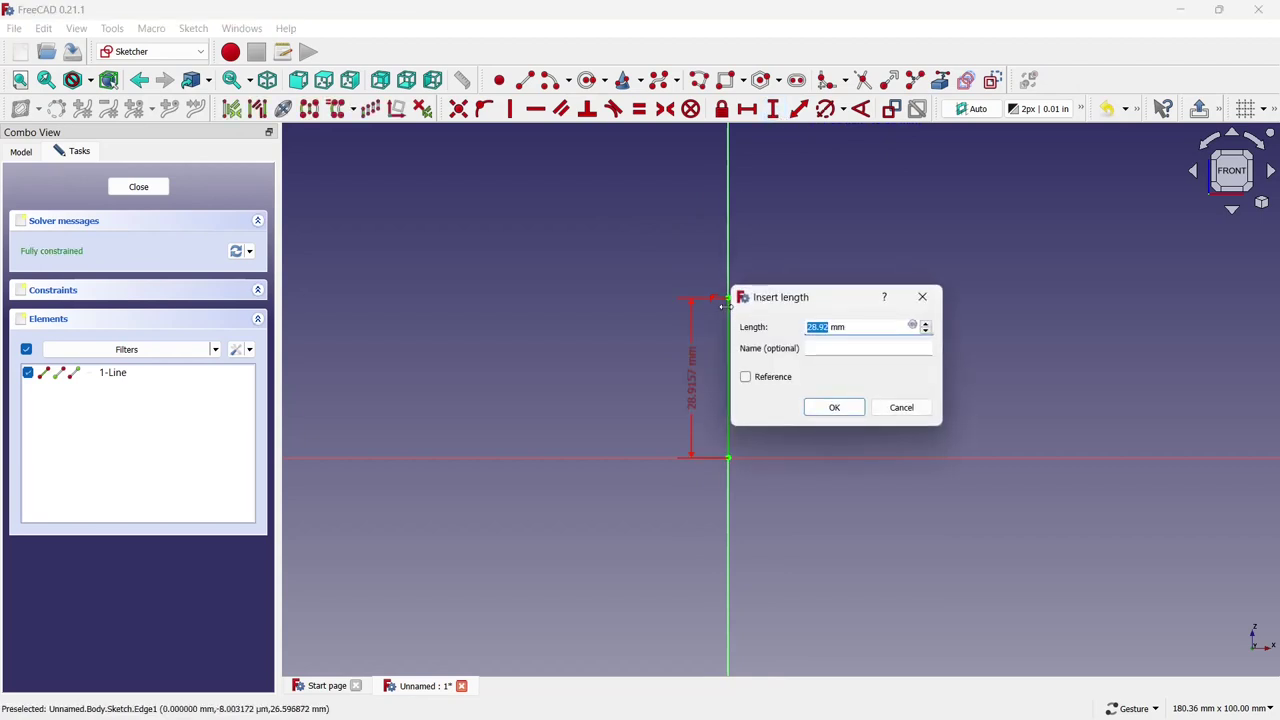
pyautogui.click(834, 410)
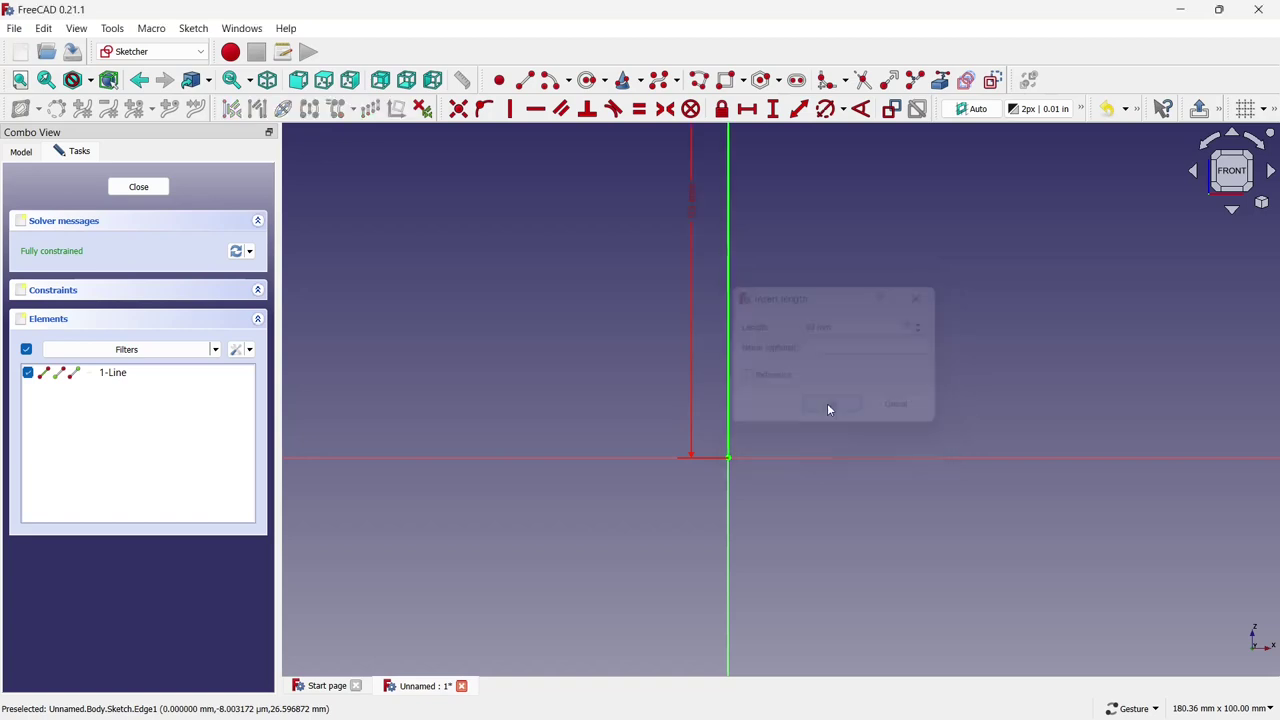
# Draw a horizontal line from the origin and constrain it equal to the vertical line
pyautogui.click(536, 108)
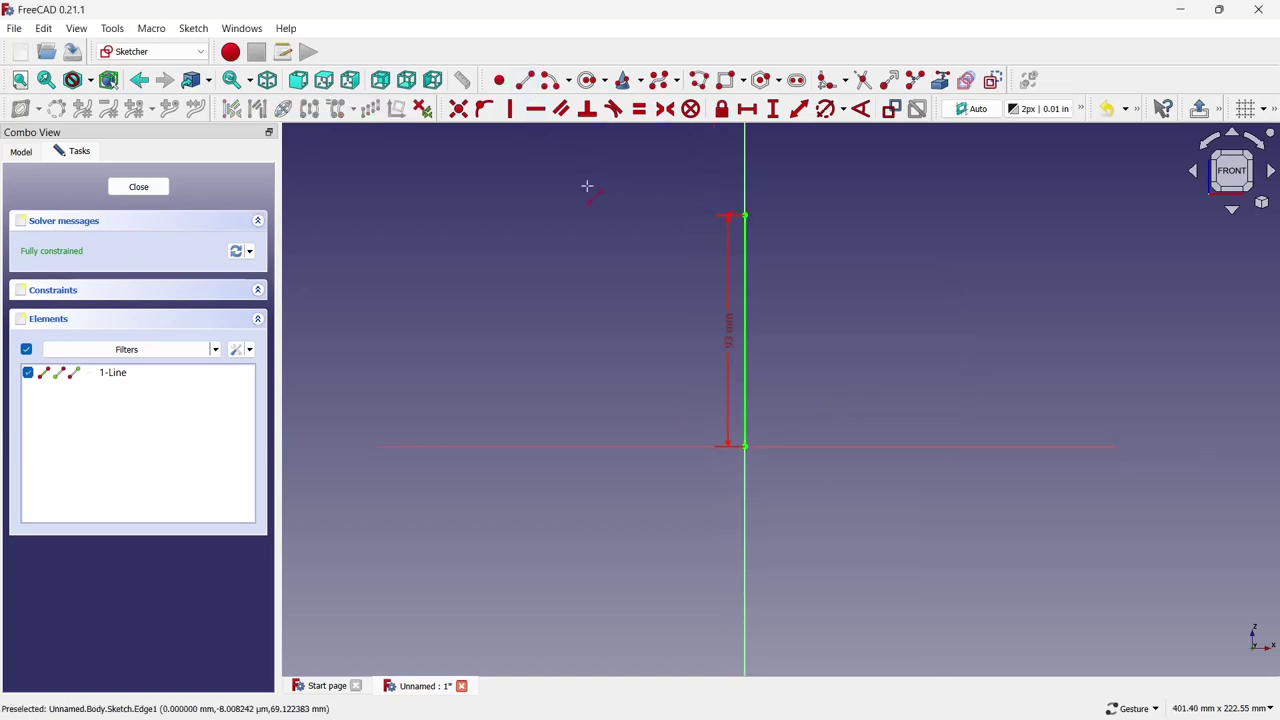
pyautogui.click(744, 447)
pyautogui.click(952, 446)
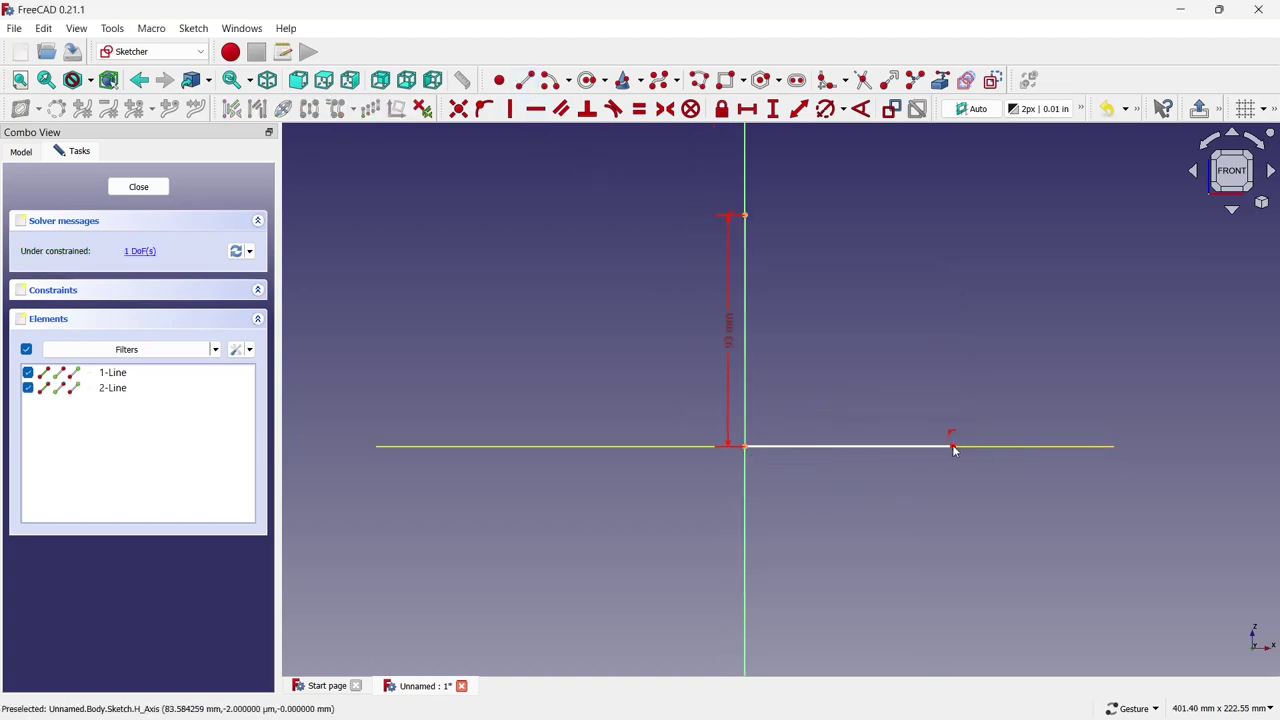
pyautogui.click(639, 108)
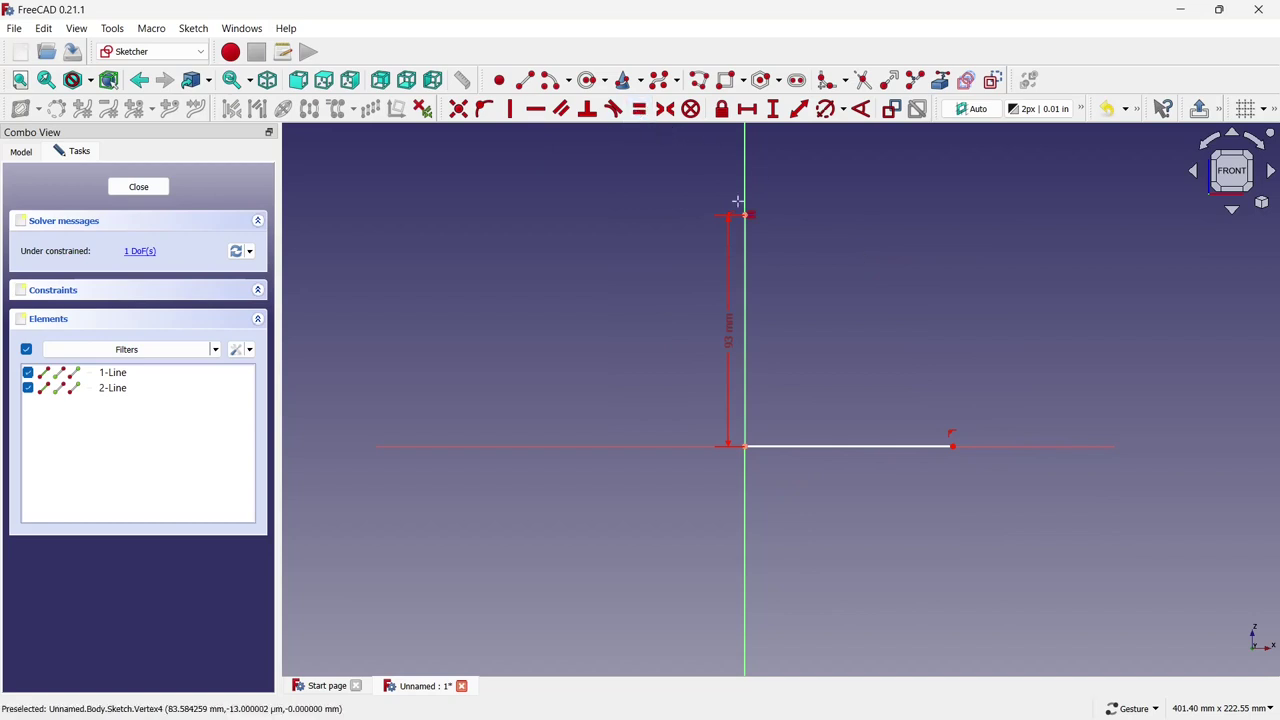
pyautogui.click(745, 250)
pyautogui.click(806, 442)
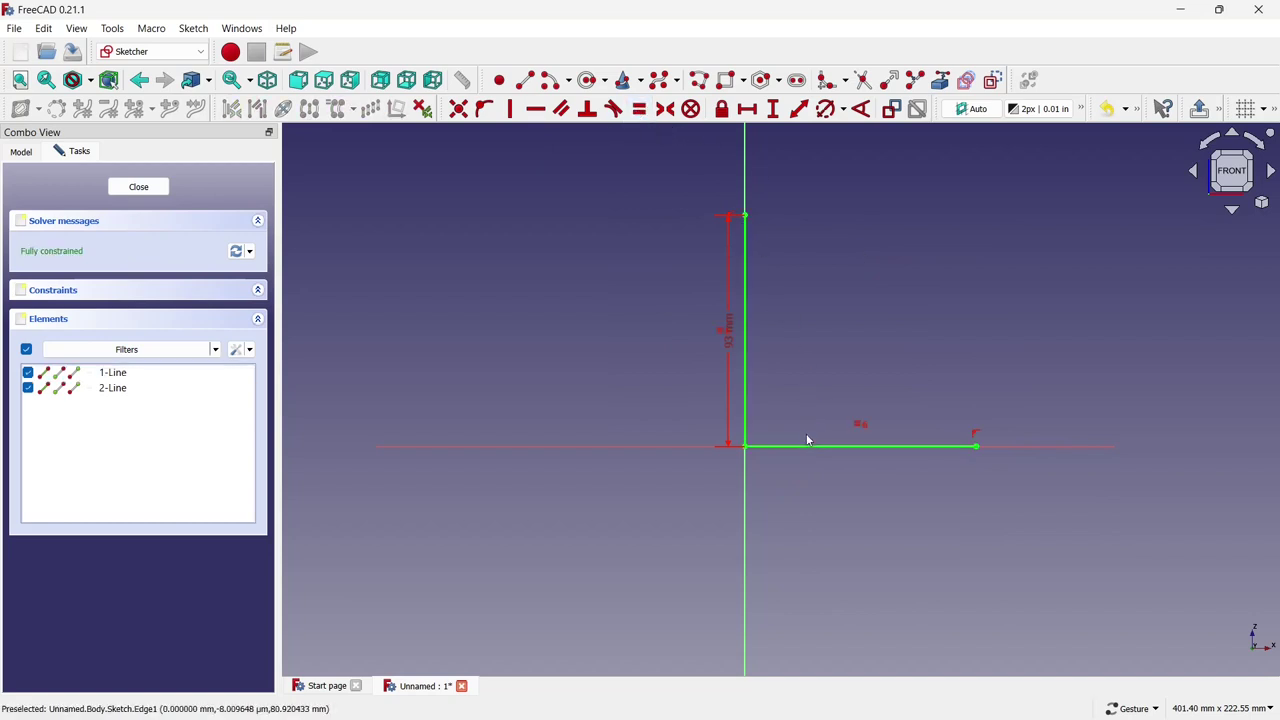
pyautogui.scroll(-3, 806, 433)
pyautogui.scroll(2, 854, 360)
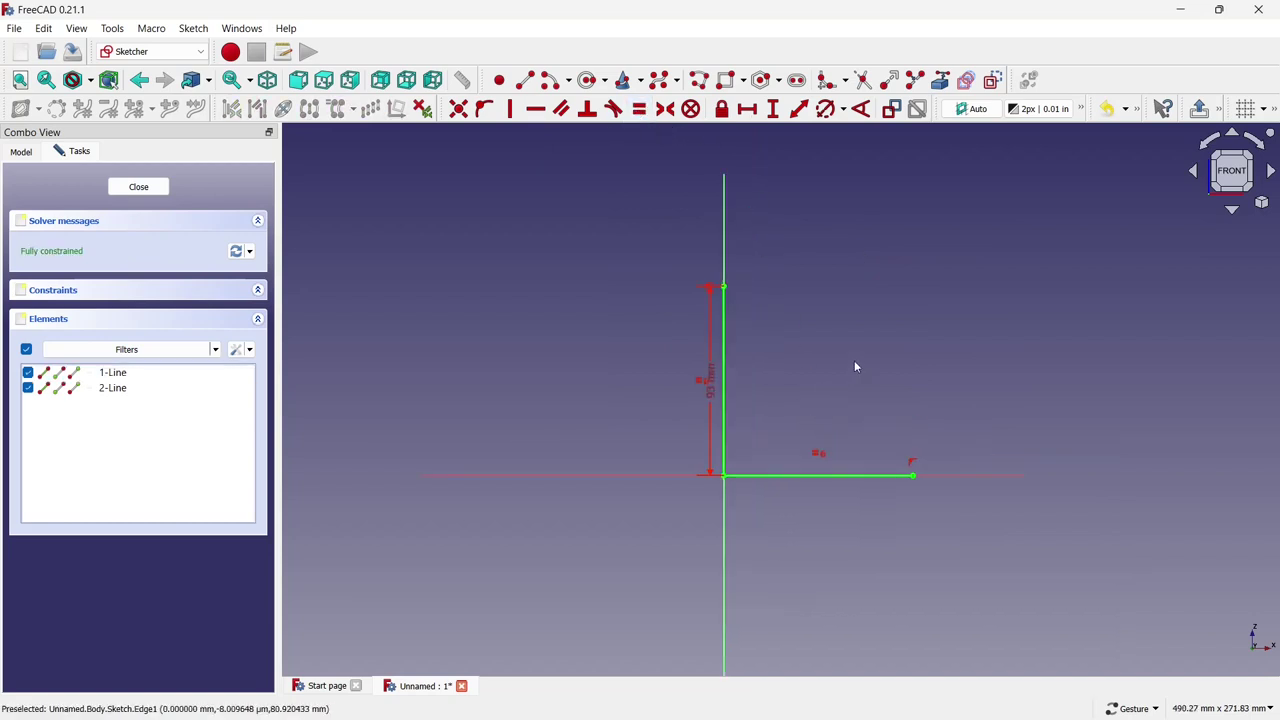
# Draw a diagonal from the top vertex to the right vertex, closing the triangle
pyautogui.click(549, 80)
pyautogui.click(722, 287)
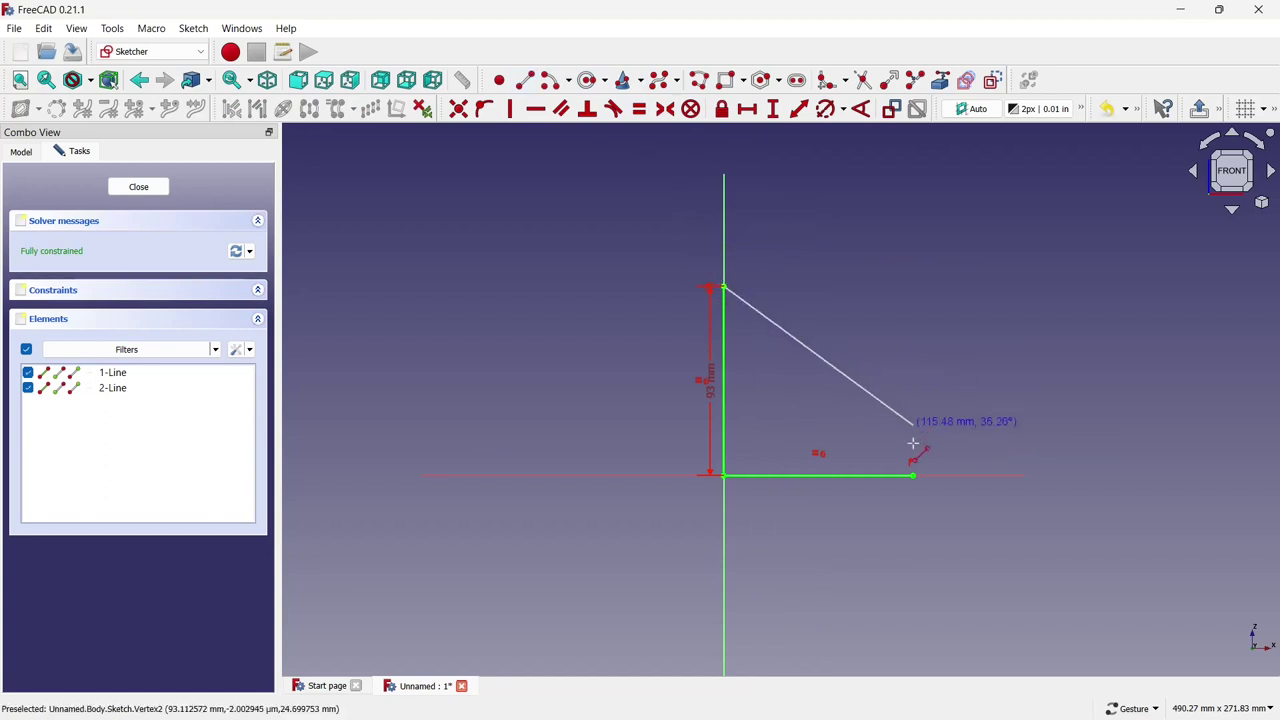
pyautogui.click(912, 474)
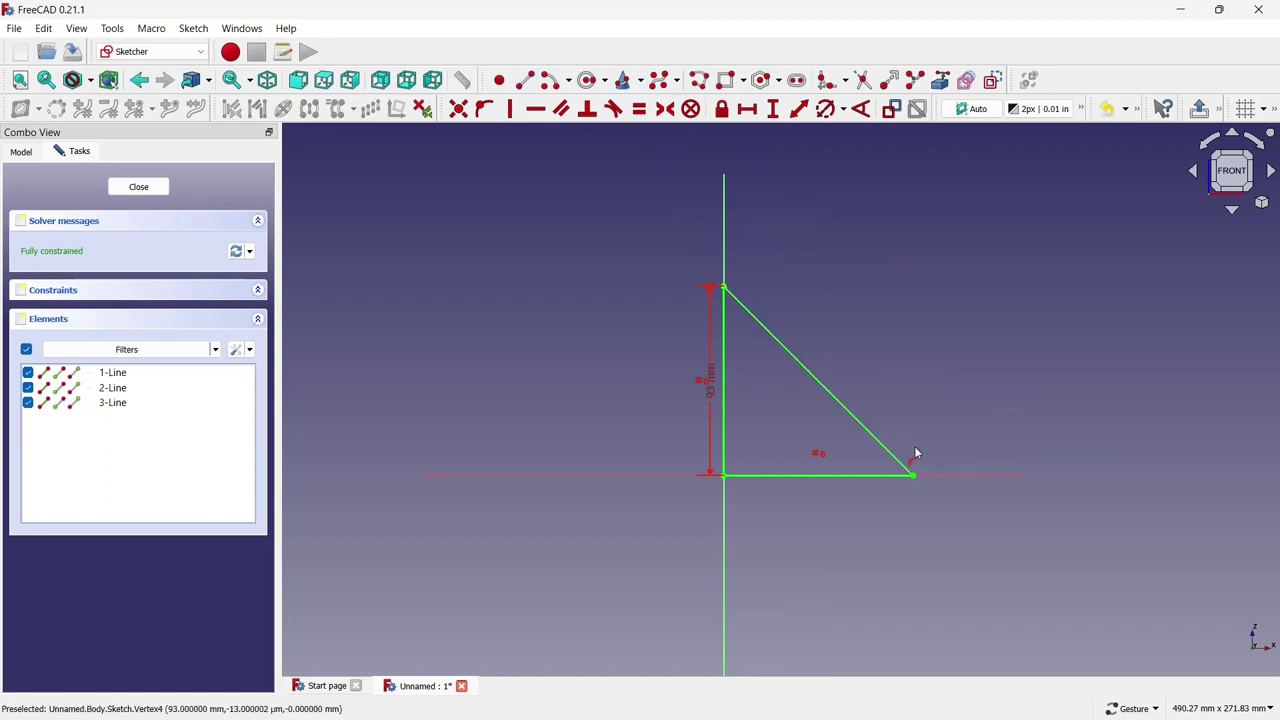
pyautogui.scroll(4, 914, 443)
pyautogui.scroll(-1, 820, 238)
pyautogui.scroll(-1, 750, 200)
pyautogui.scroll(1, 625, 131)
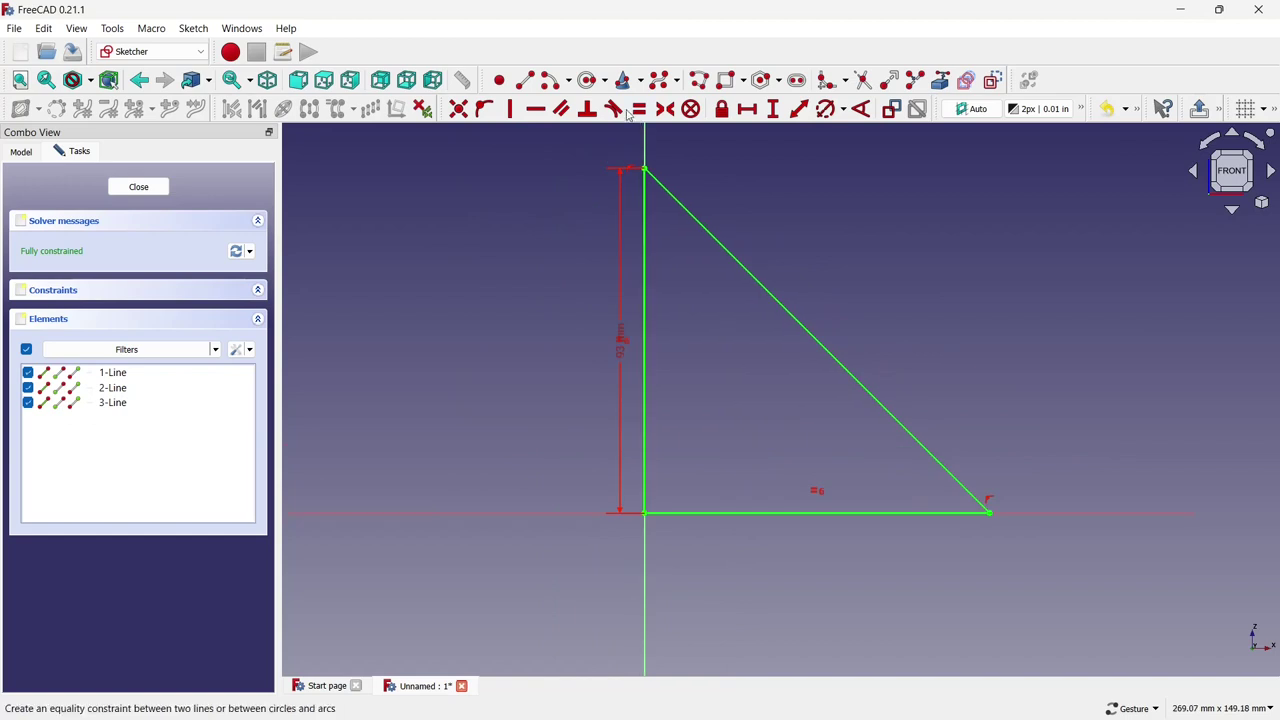
# Draw inner vertical and horizontal lines, giving the vertical one a 59 mm height
pyautogui.click(525, 80)
pyautogui.click(685, 476)
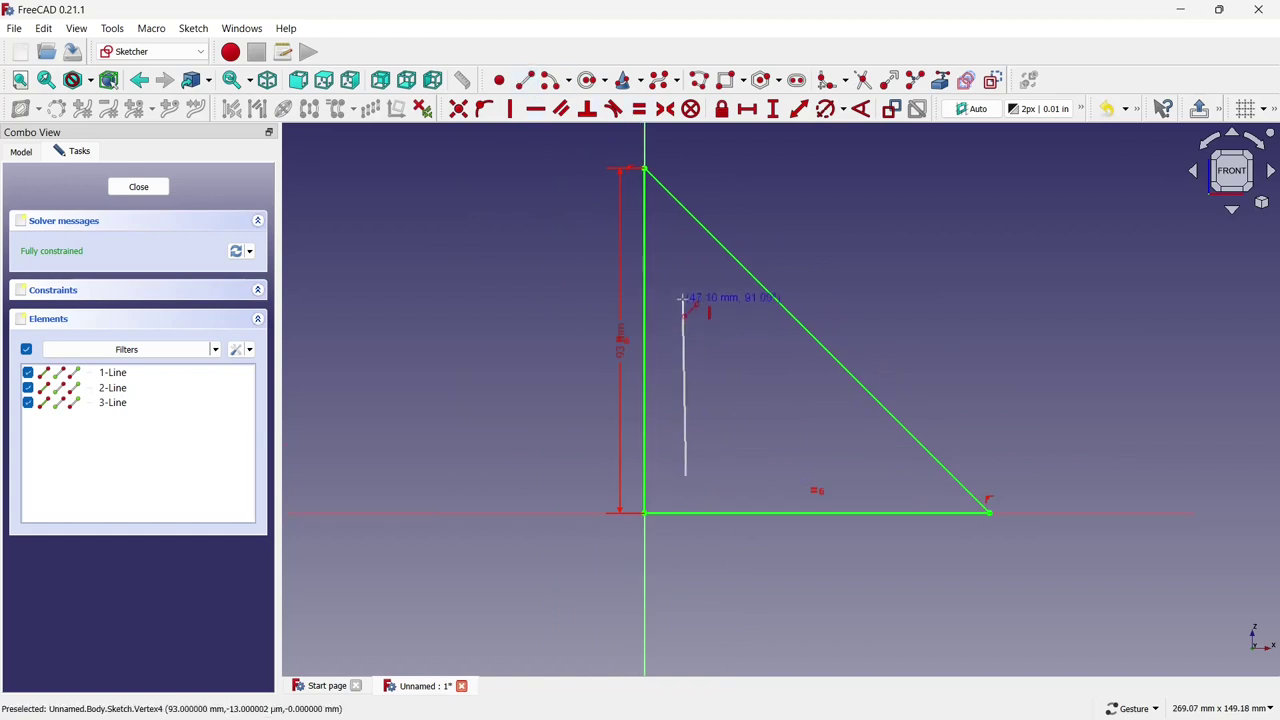
pyautogui.click(684, 298)
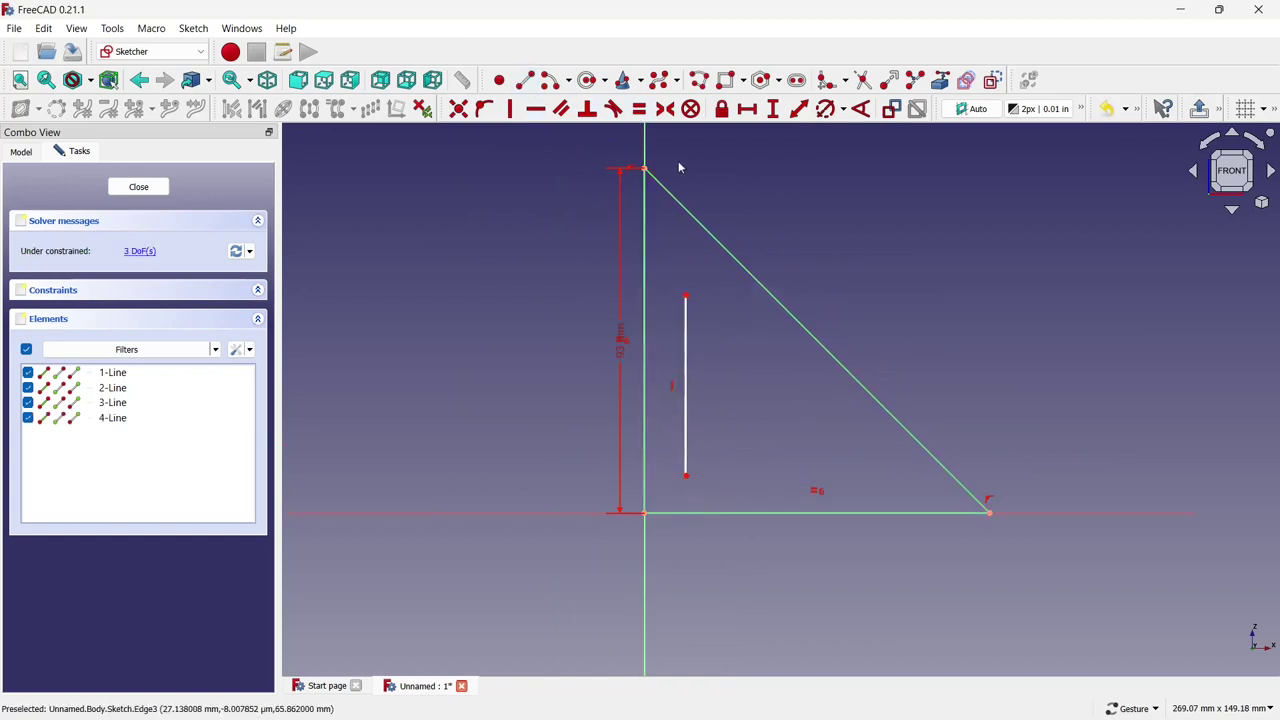
pyautogui.click(525, 80)
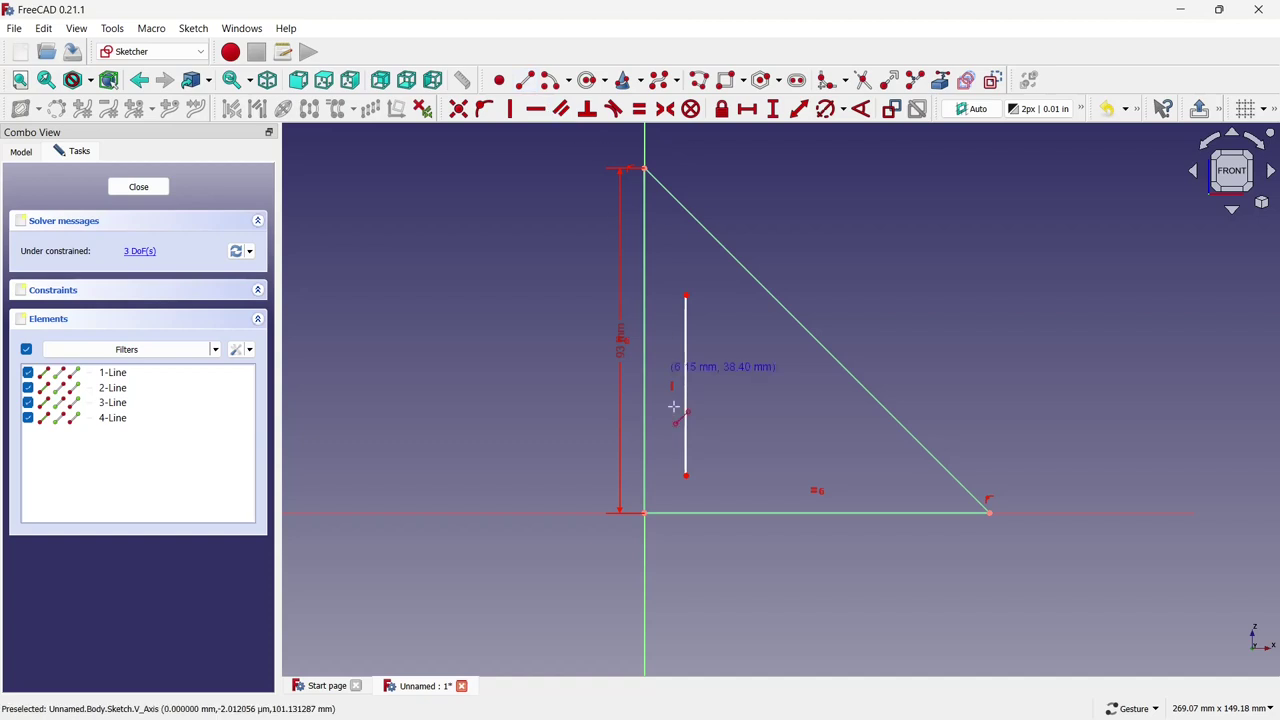
pyautogui.click(686, 476)
pyautogui.click(876, 476)
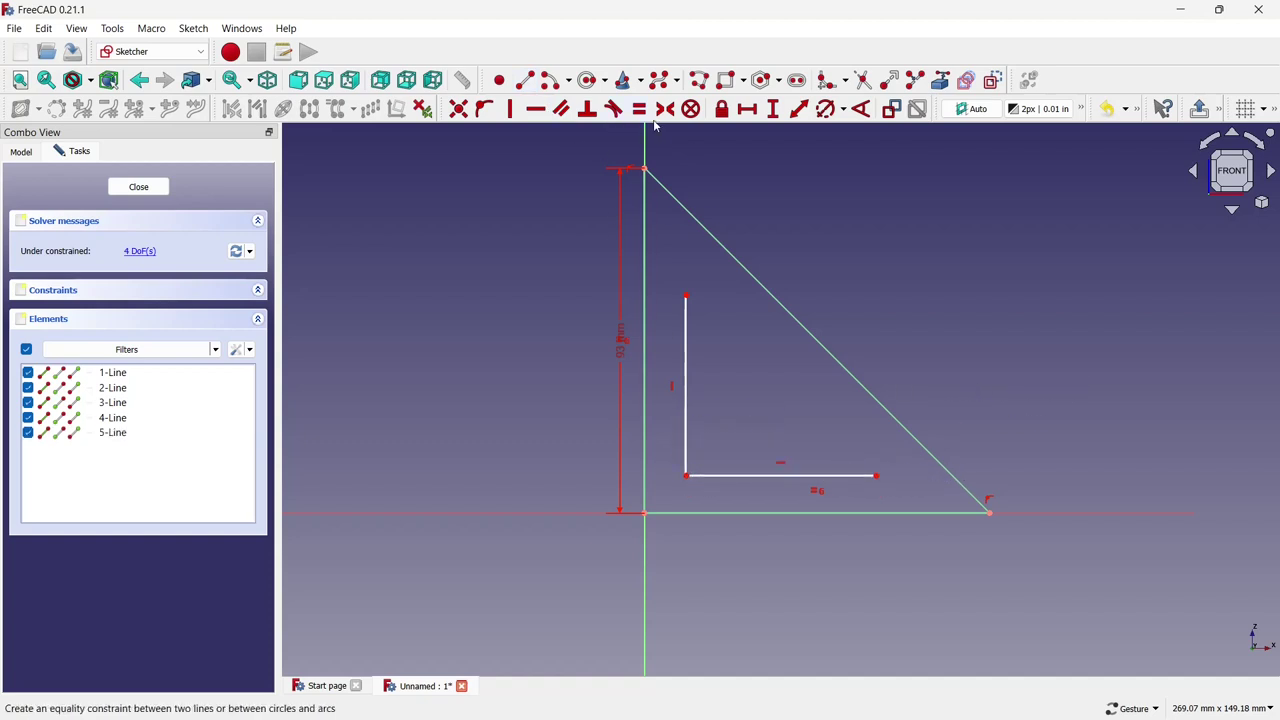
pyautogui.click(773, 108)
pyautogui.click(684, 347)
pyautogui.write('59')
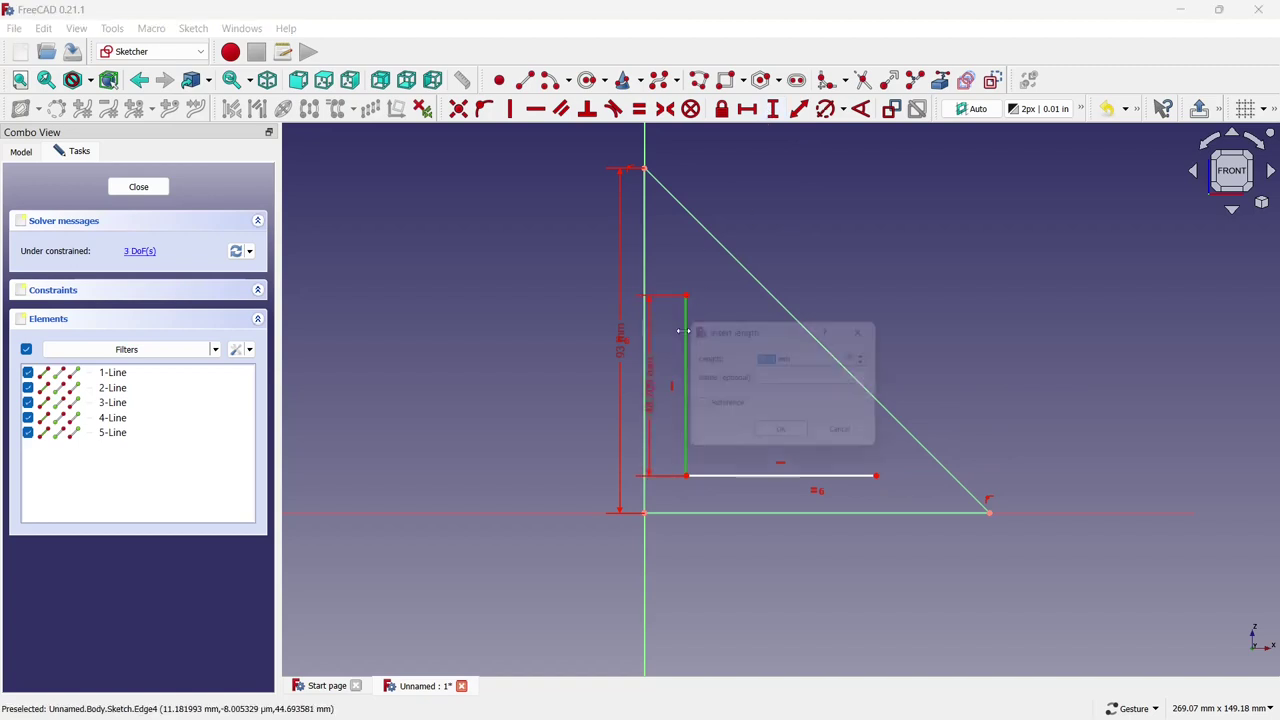
pyautogui.click(799, 446)
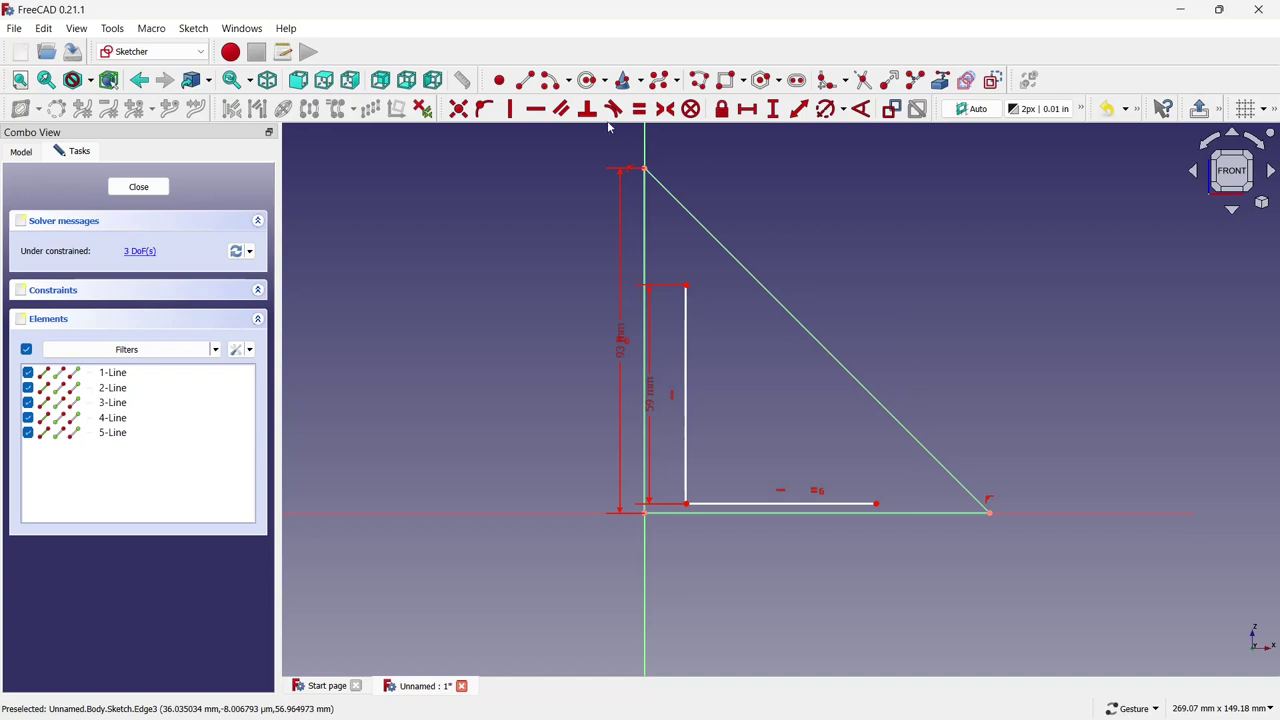
# Constrain the inner vertical and horizontal lines to equal length
pyautogui.click(639, 108)
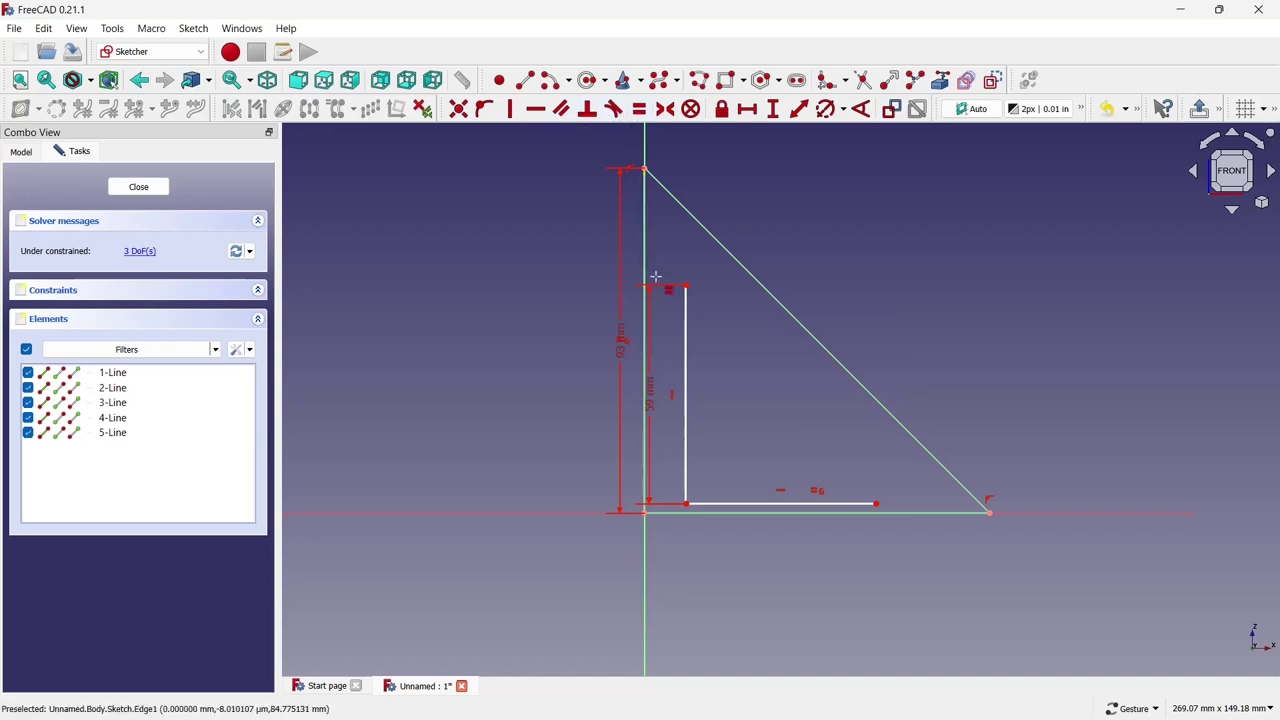
pyautogui.click(684, 318)
pyautogui.click(750, 511)
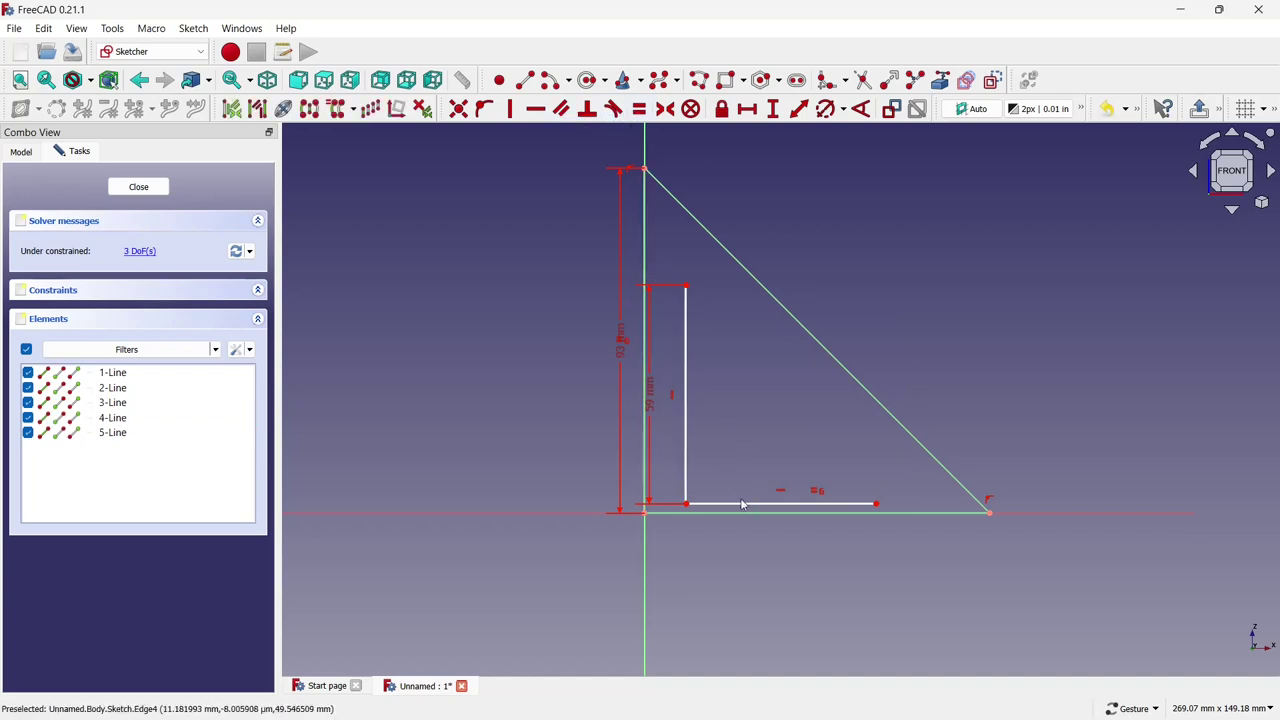
pyautogui.click(742, 505)
pyautogui.click(746, 183)
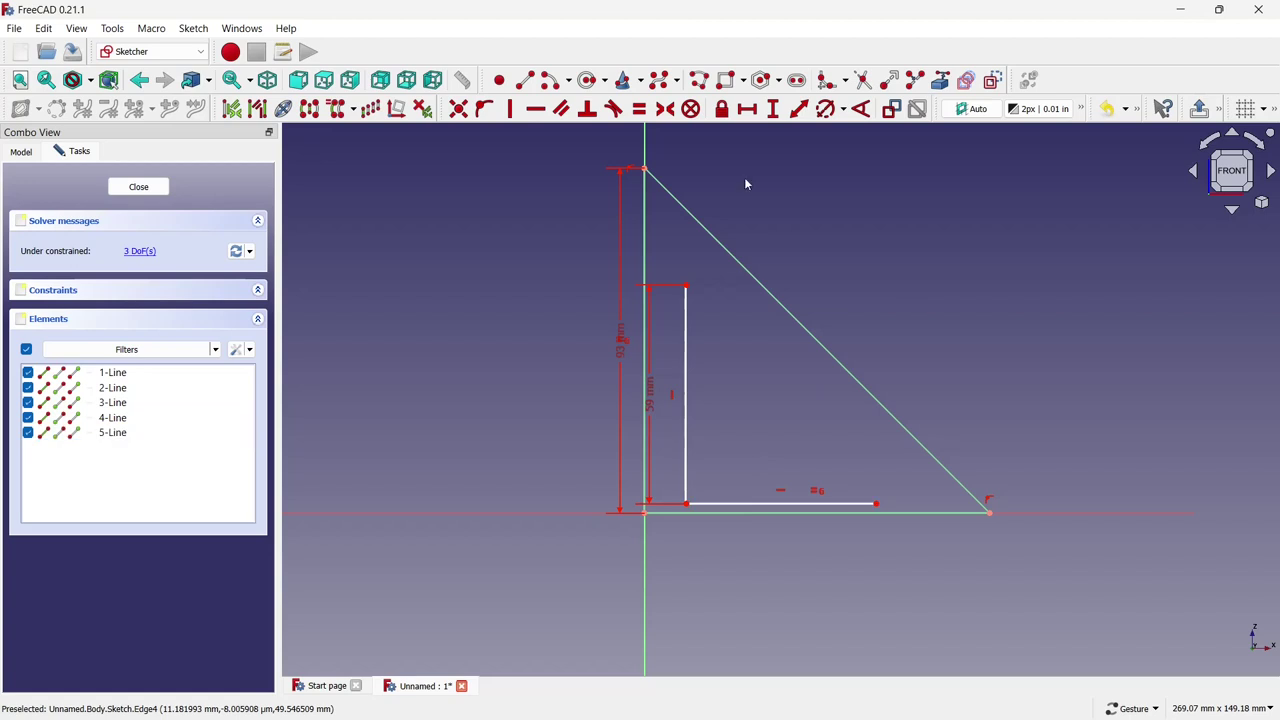
pyautogui.click(639, 109)
pyautogui.click(686, 346)
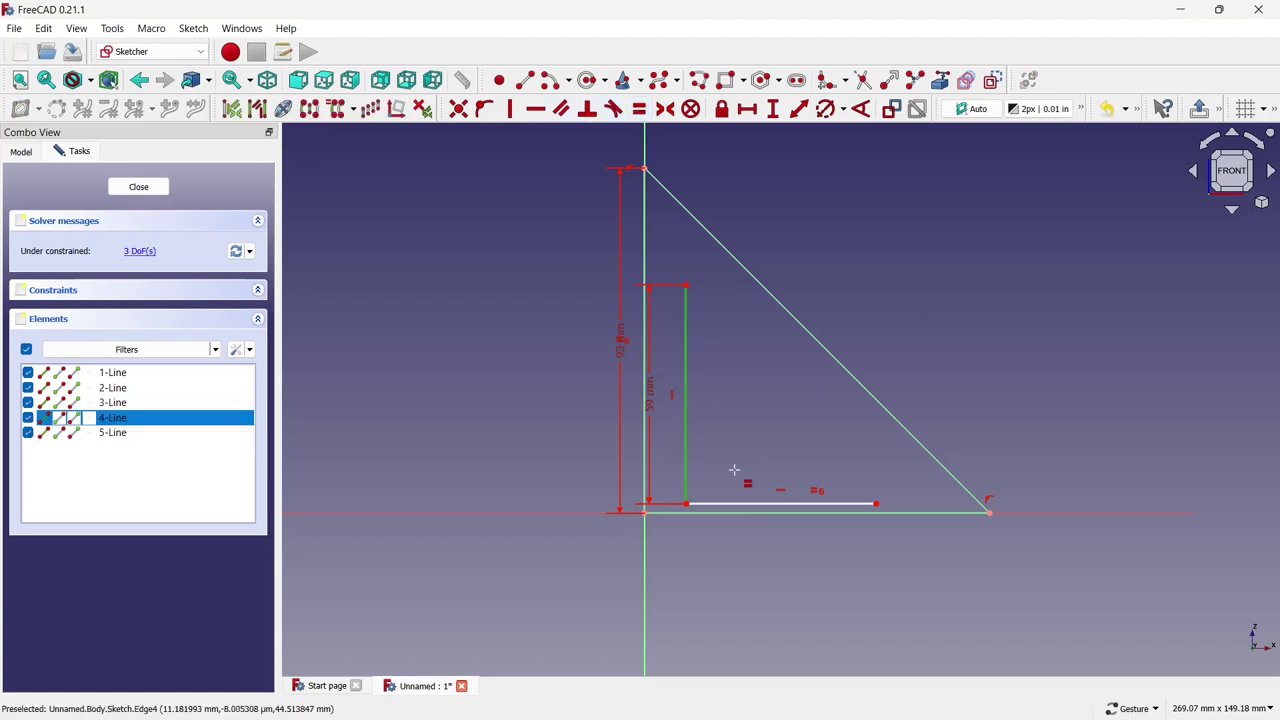
pyautogui.click(751, 504)
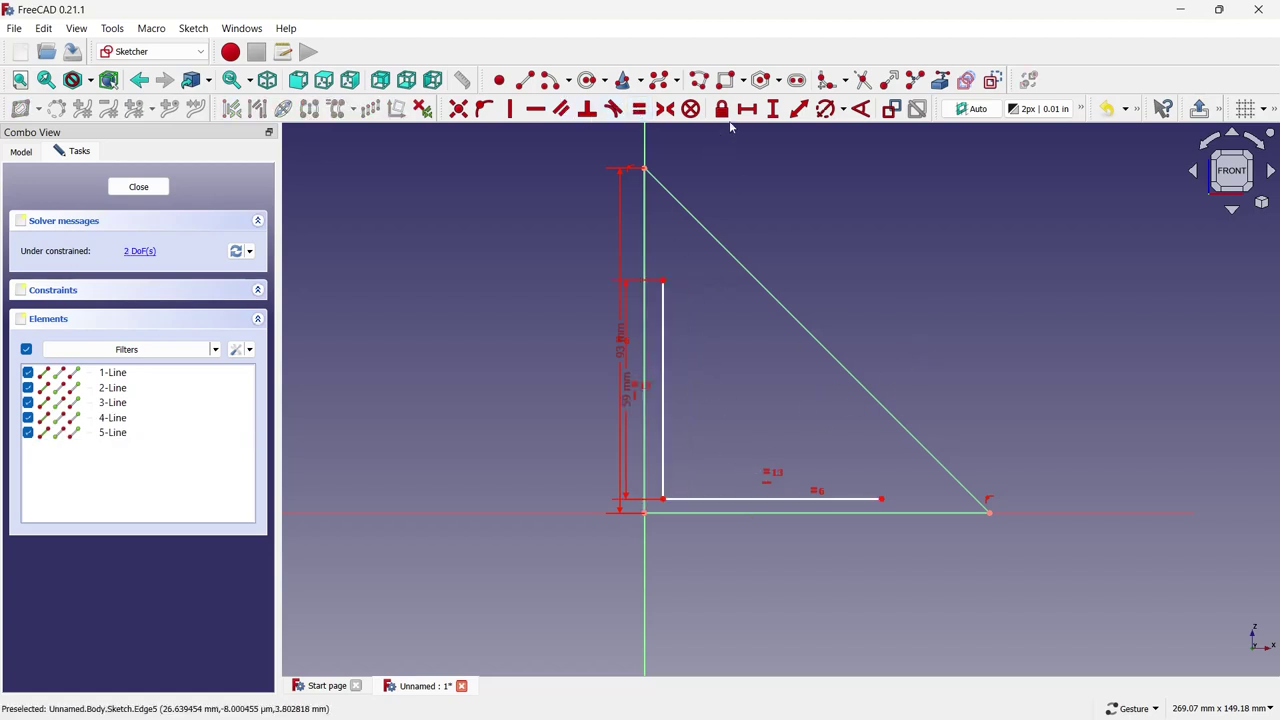
pyautogui.scroll(4, 662, 595)
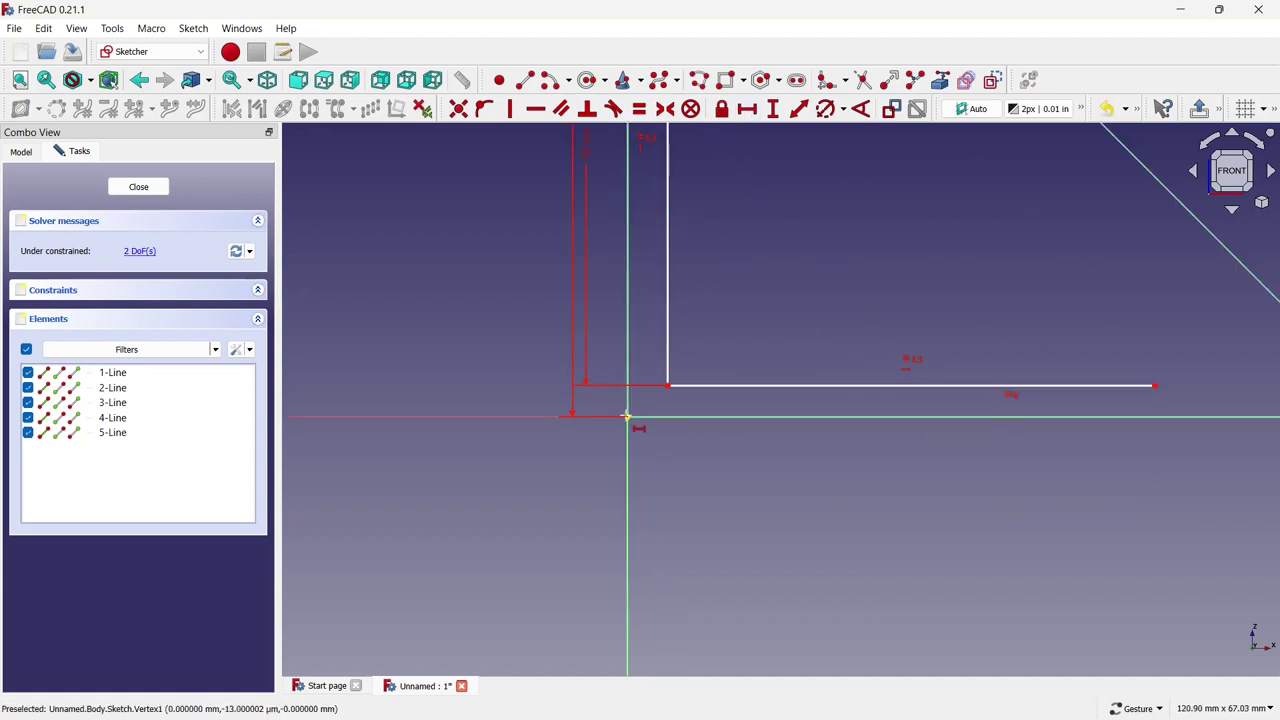
# Offset the inner lines 10 mm horizontally and 10 mm vertically from the outer ones
pyautogui.click(627, 417)
pyautogui.click(669, 386)
pyautogui.write('10')
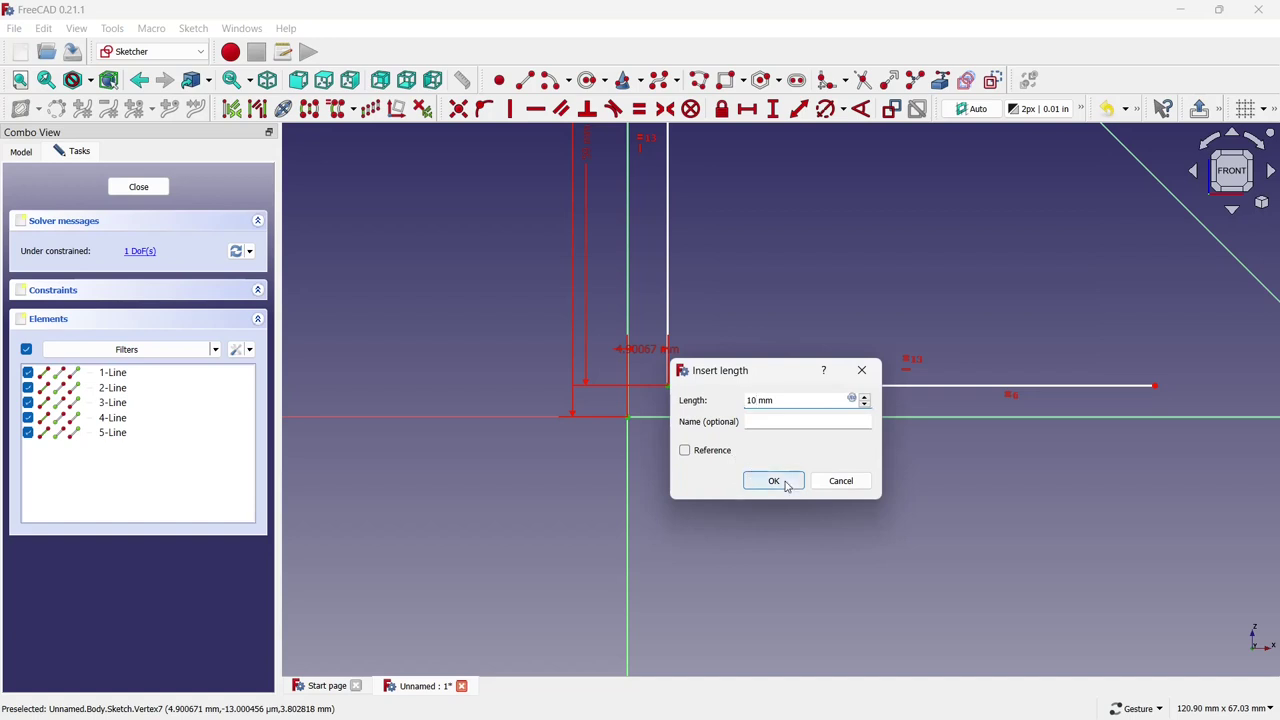
pyautogui.click(786, 485)
pyautogui.click(773, 108)
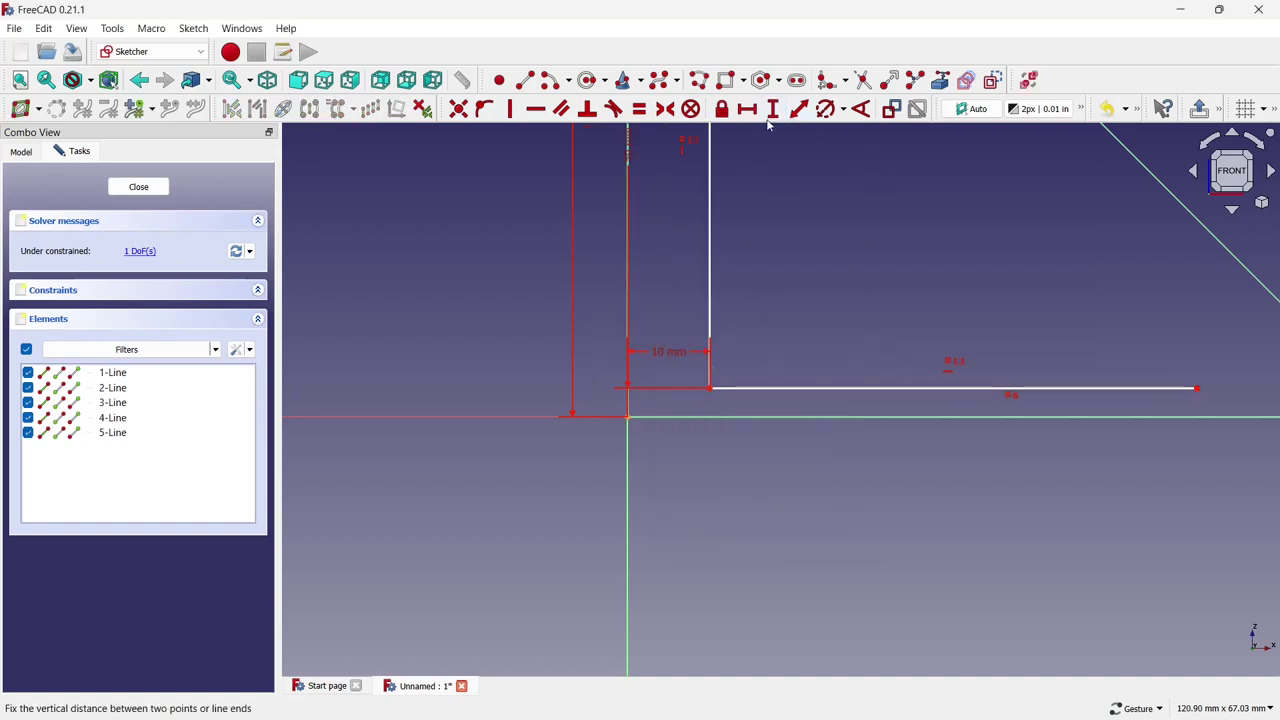
pyautogui.click(627, 416)
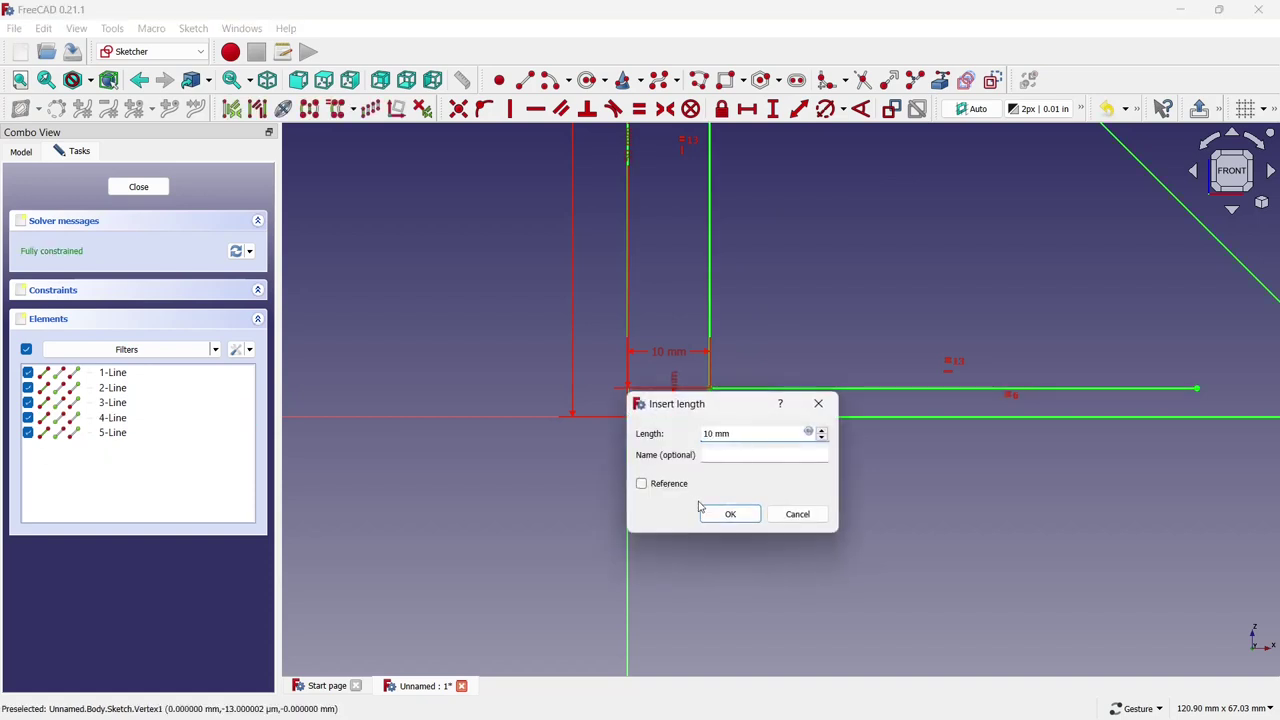
pyautogui.click(728, 513)
pyautogui.scroll(-5, 701, 502)
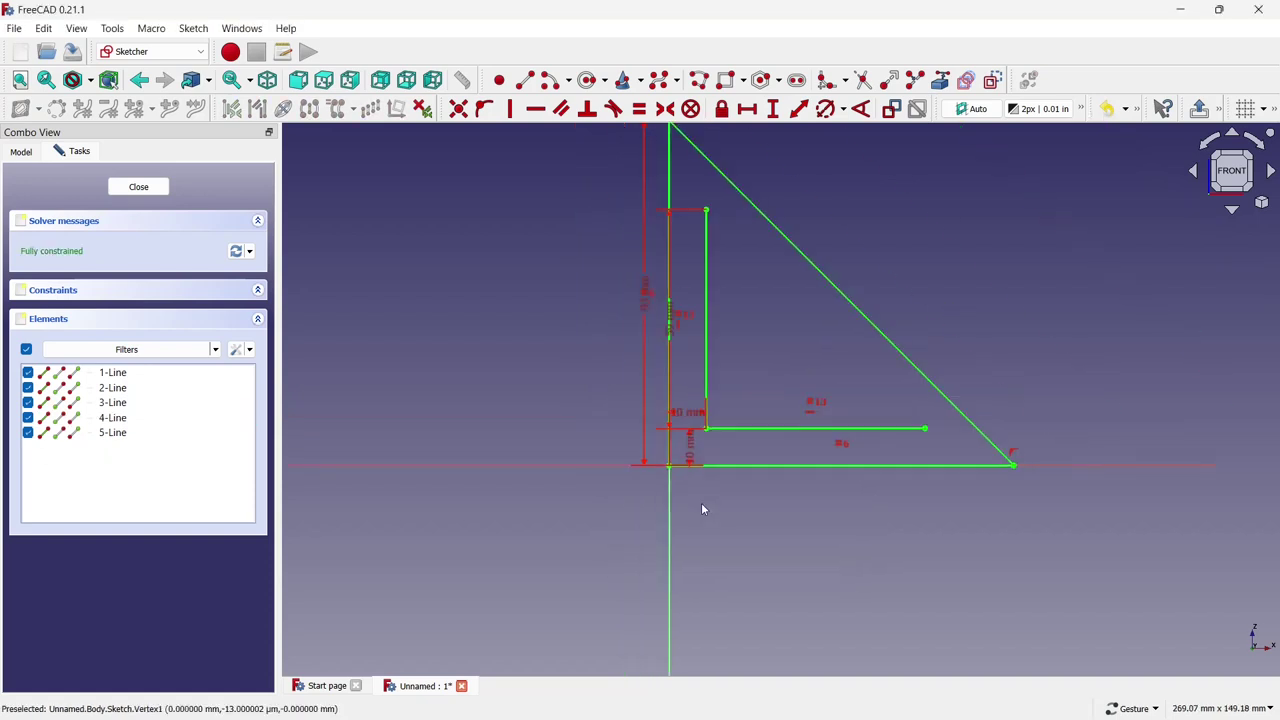
# Draw the inner triangle's diagonal and a first circle centred on the top vertex
pyautogui.click(525, 80)
pyautogui.scroll(2, 710, 255)
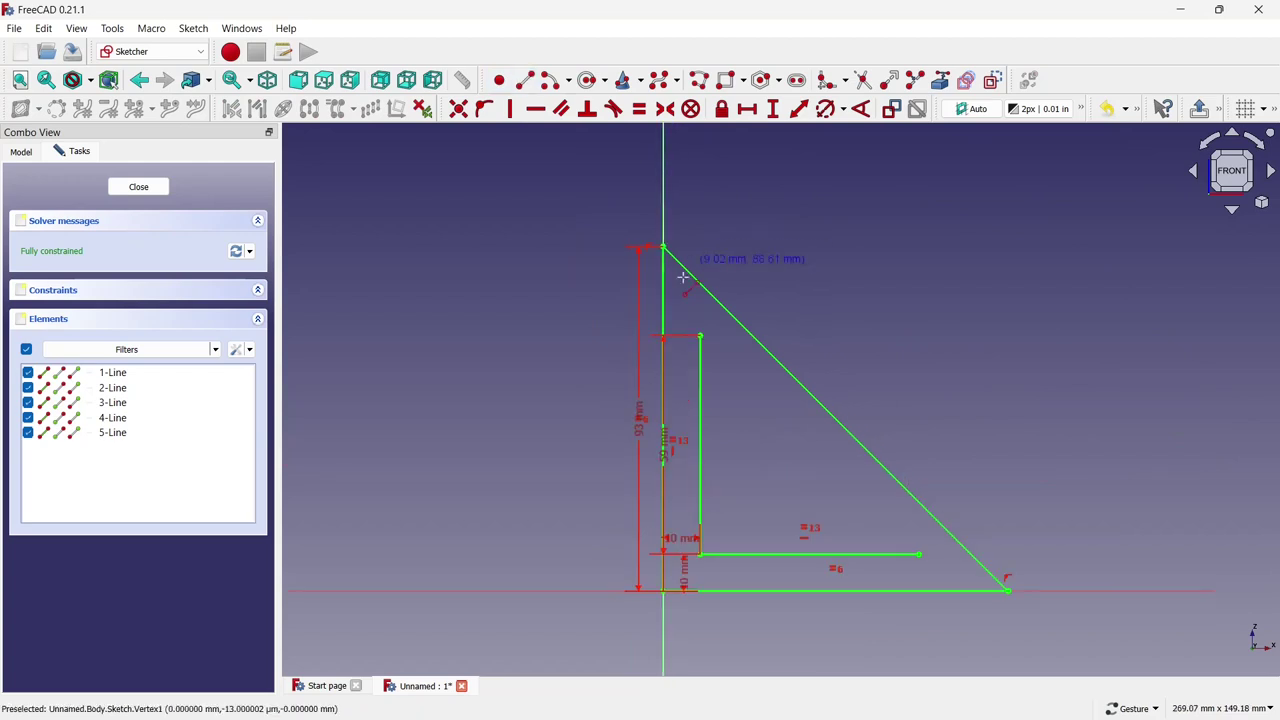
pyautogui.click(700, 334)
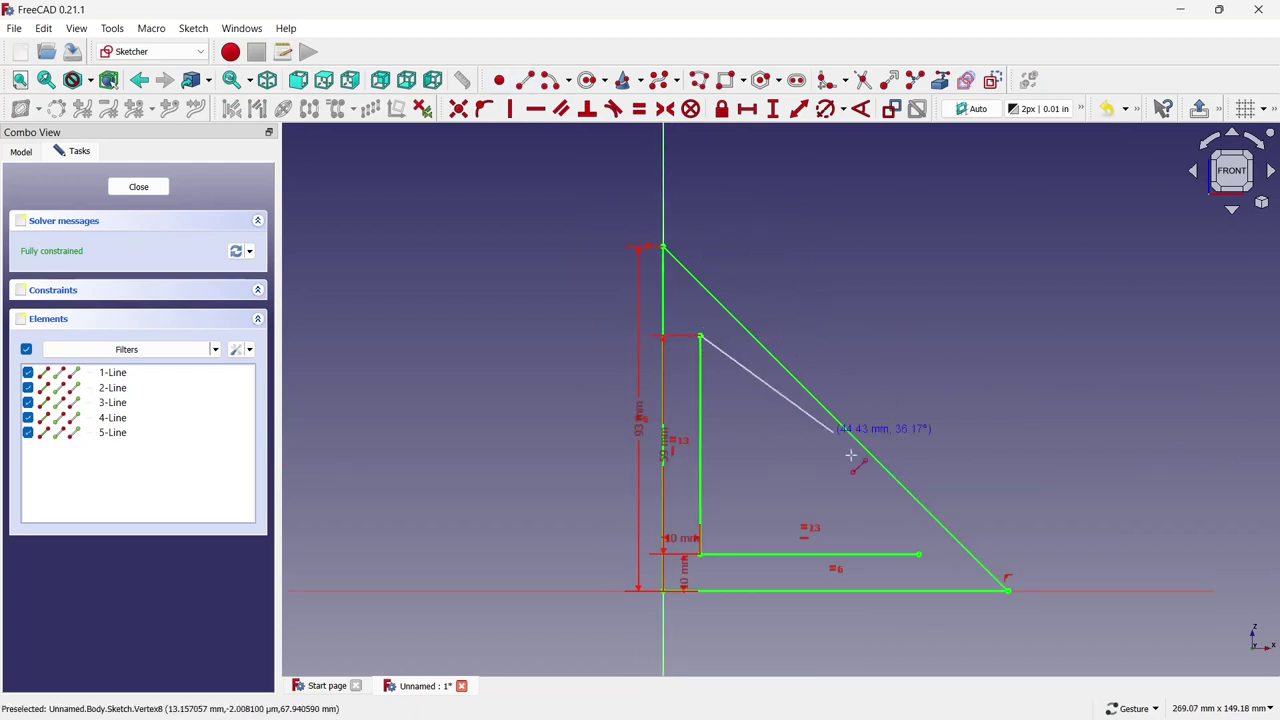
pyautogui.click(918, 553)
pyautogui.rightClick(931, 438)
pyautogui.scroll(-1, 720, 467)
pyautogui.scroll(2, 659, 275)
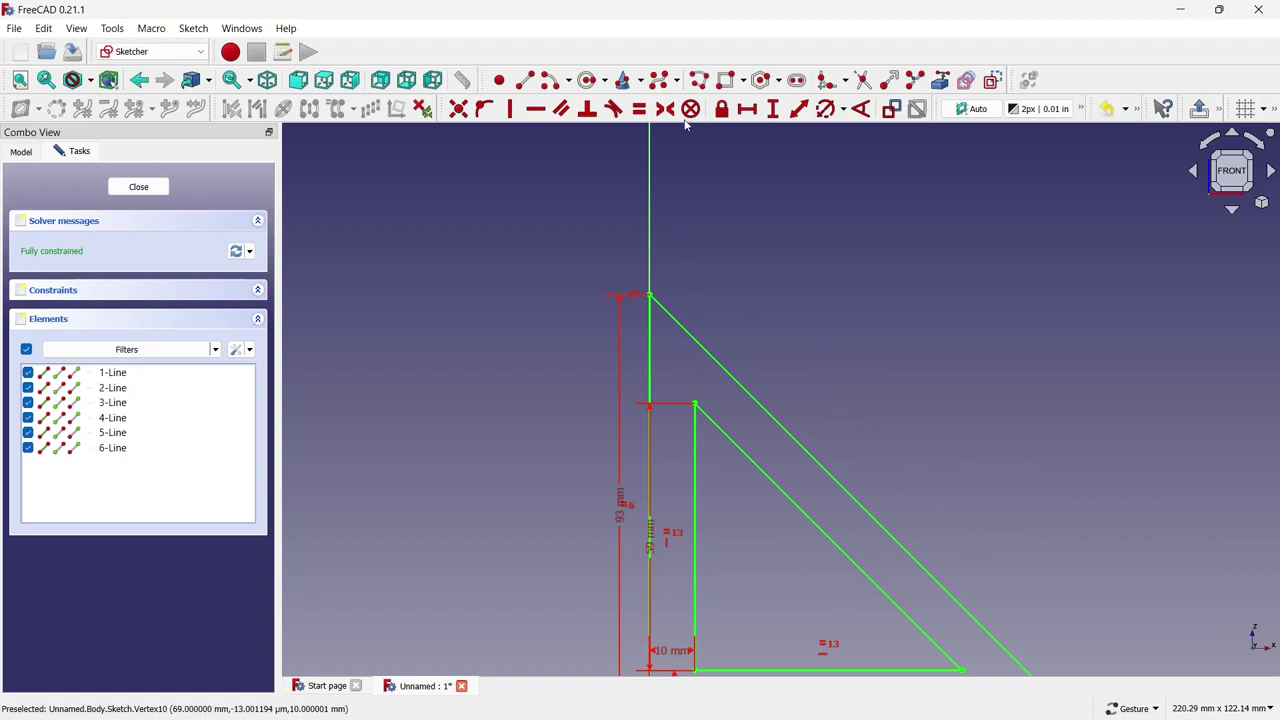
pyautogui.click(588, 80)
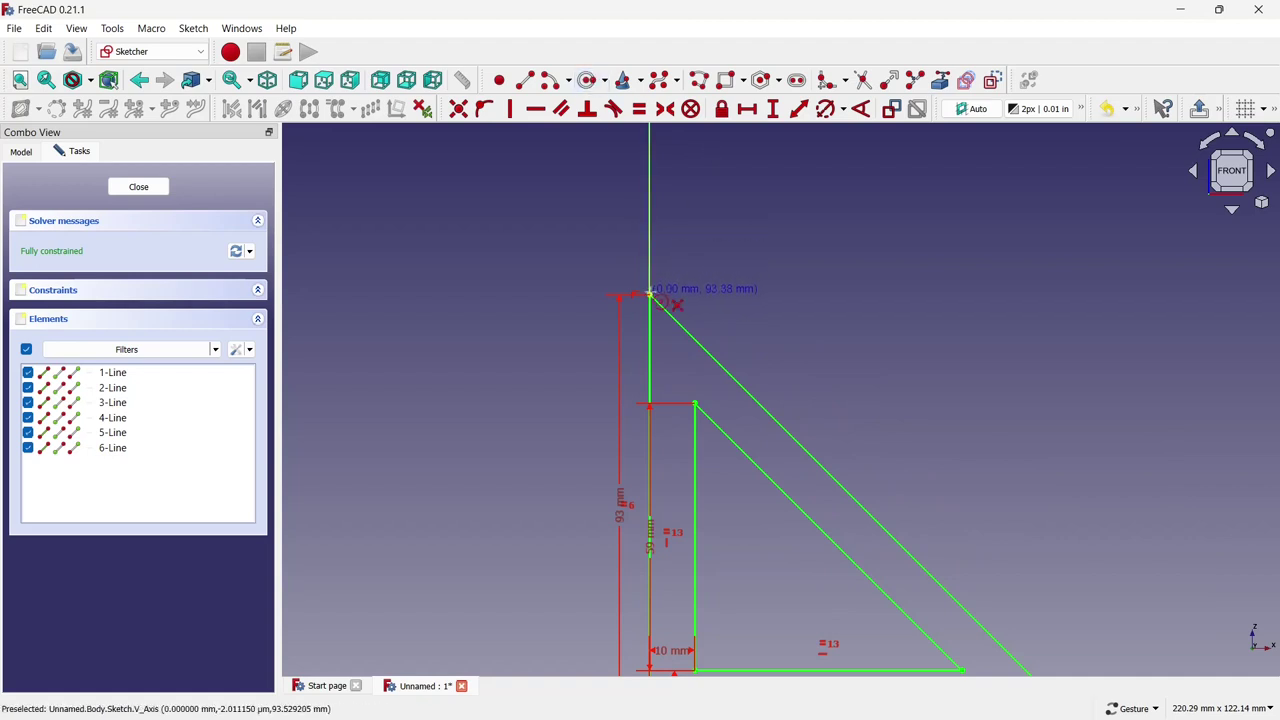
pyautogui.click(650, 294)
pyautogui.click(600, 214)
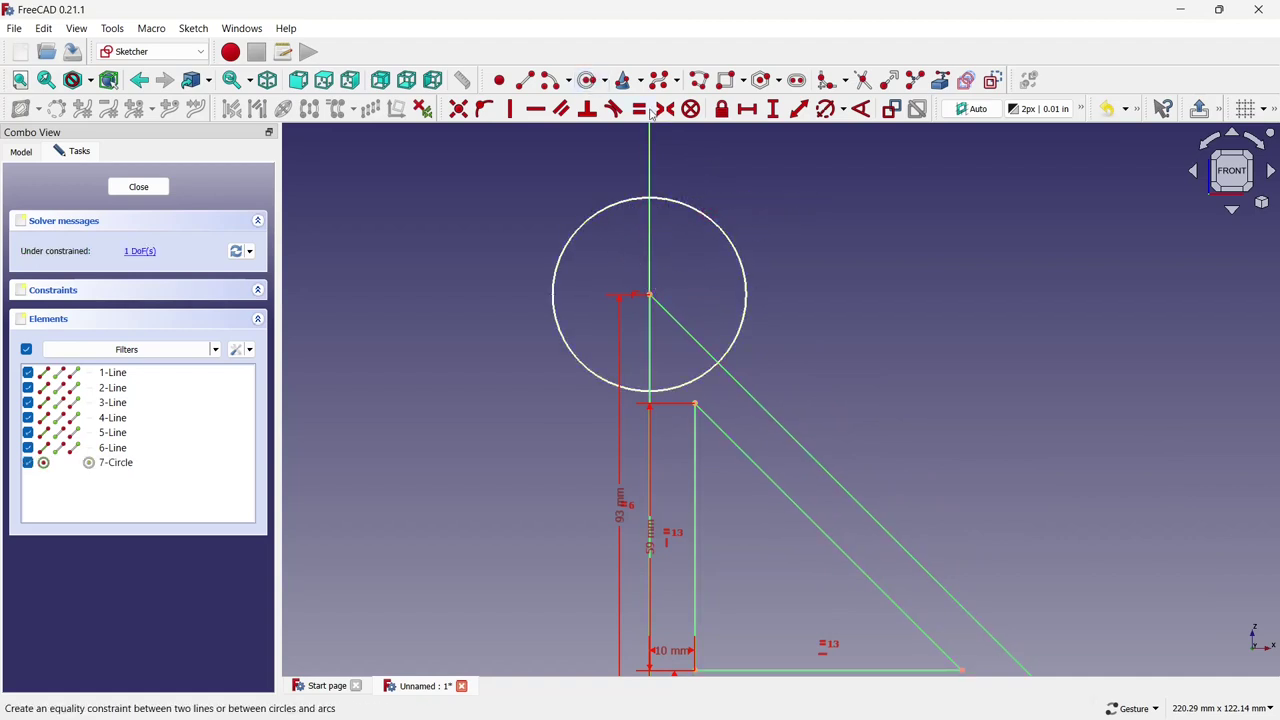
# Add a second circle at the top vertex and set diameters of 30 mm and 10 mm
pyautogui.click(650, 294)
pyautogui.click(631, 248)
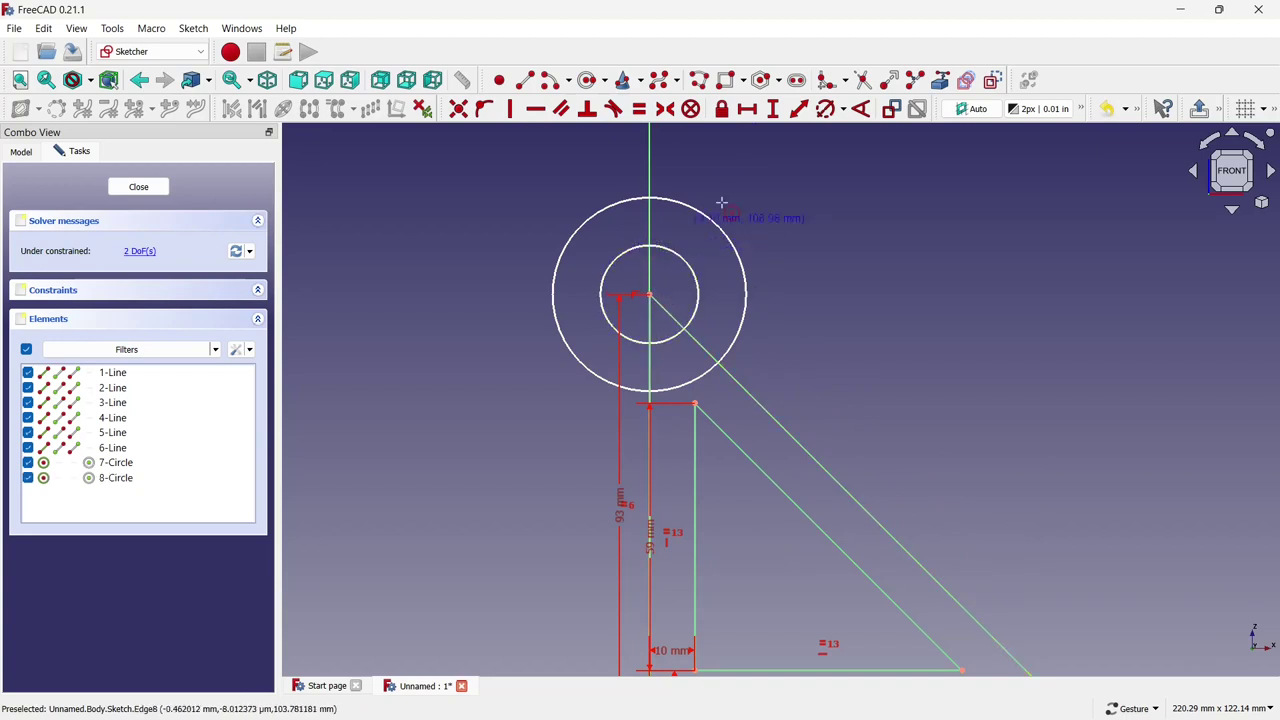
pyautogui.click(821, 117)
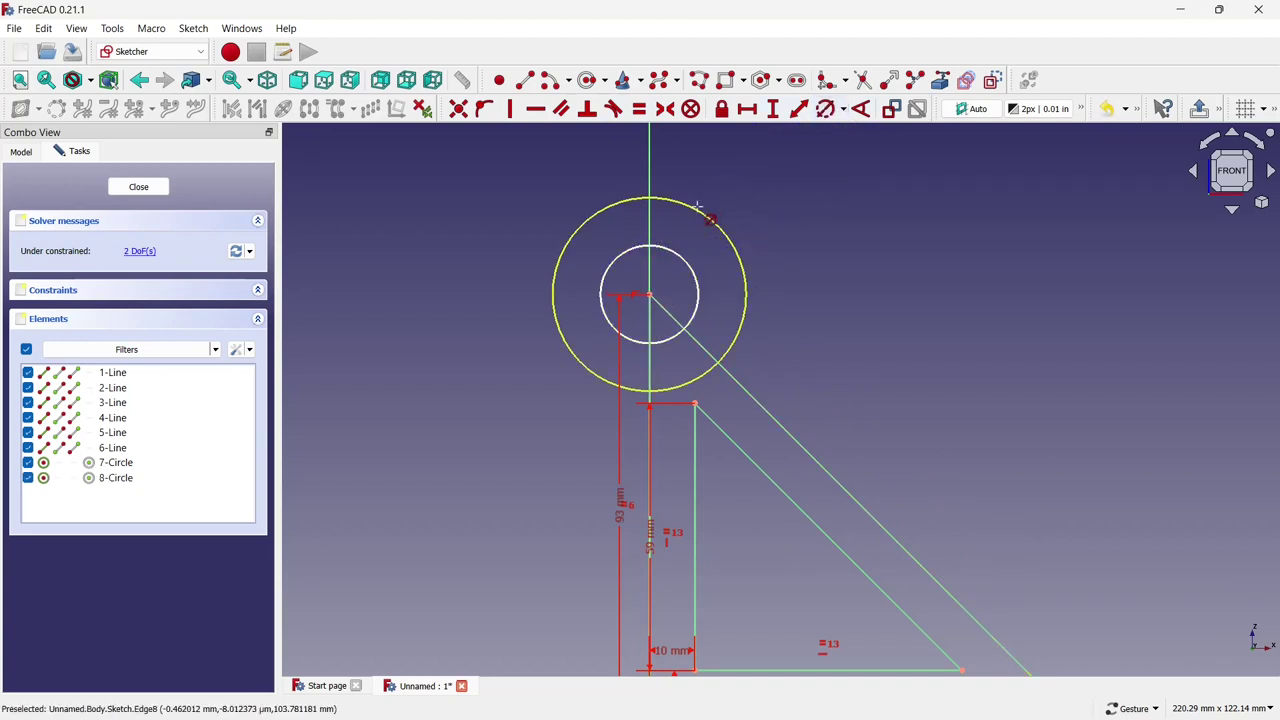
pyautogui.click(698, 207)
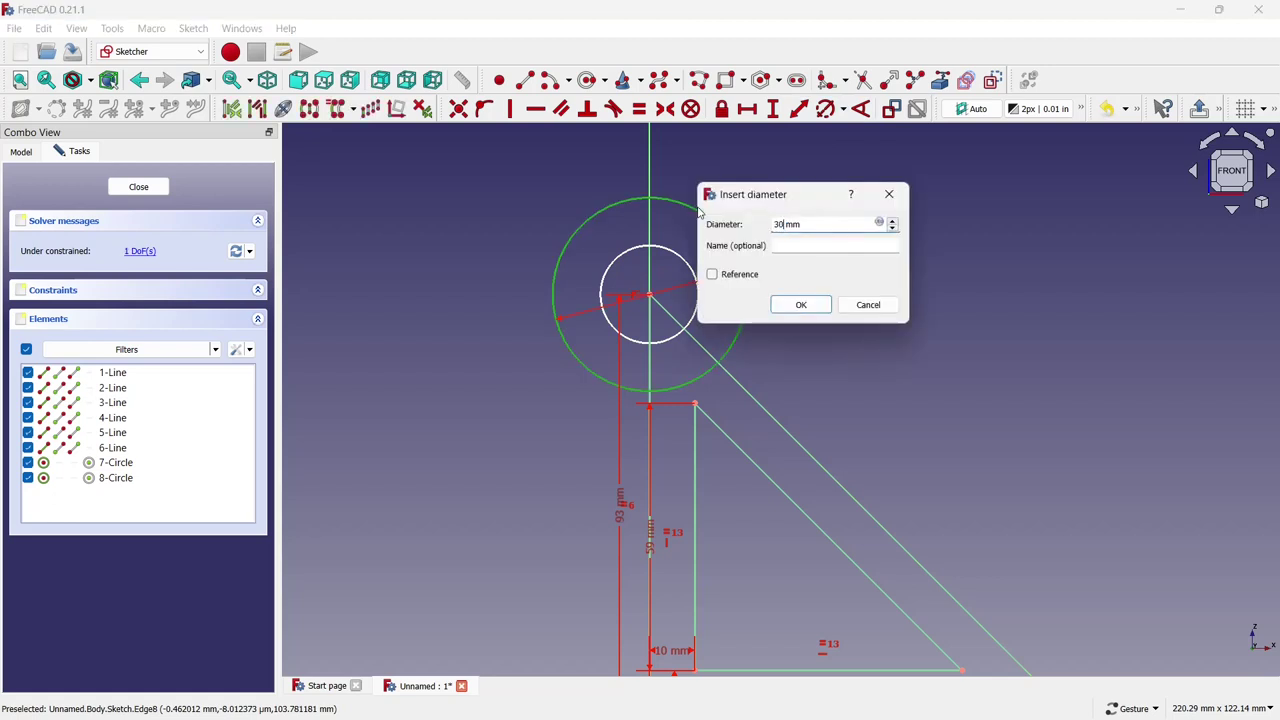
pyautogui.click(812, 305)
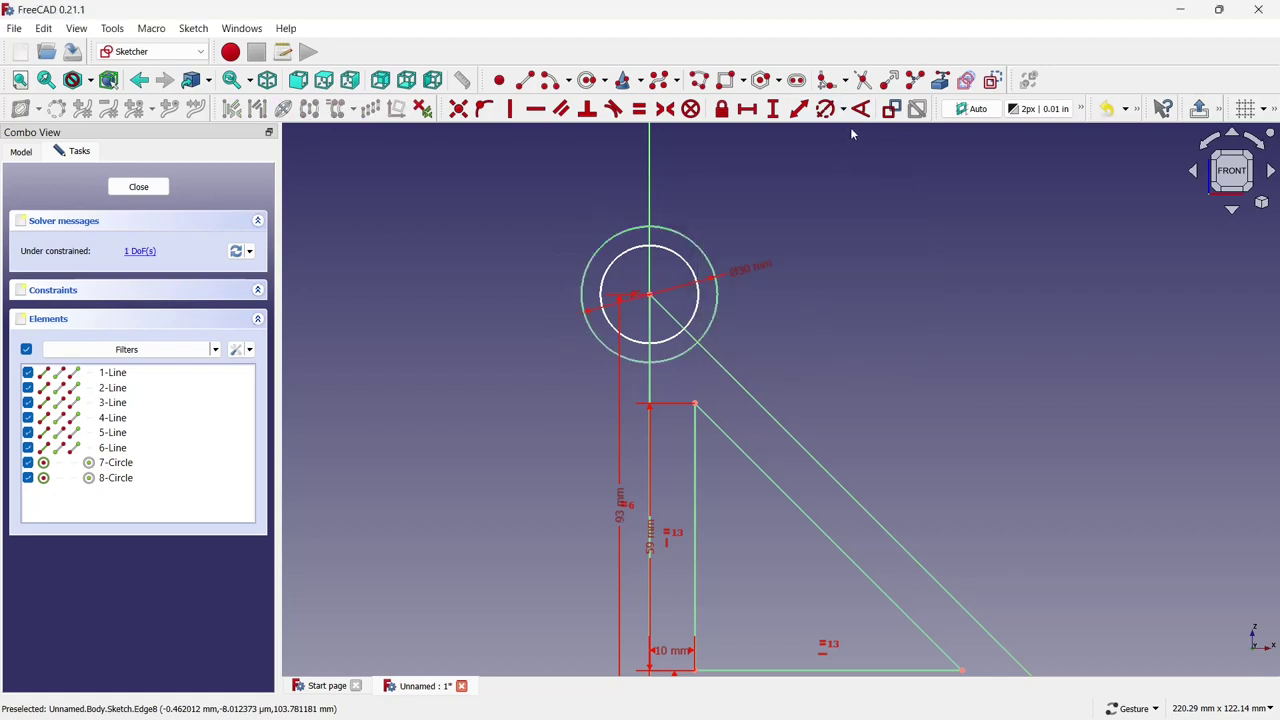
pyautogui.click(829, 110)
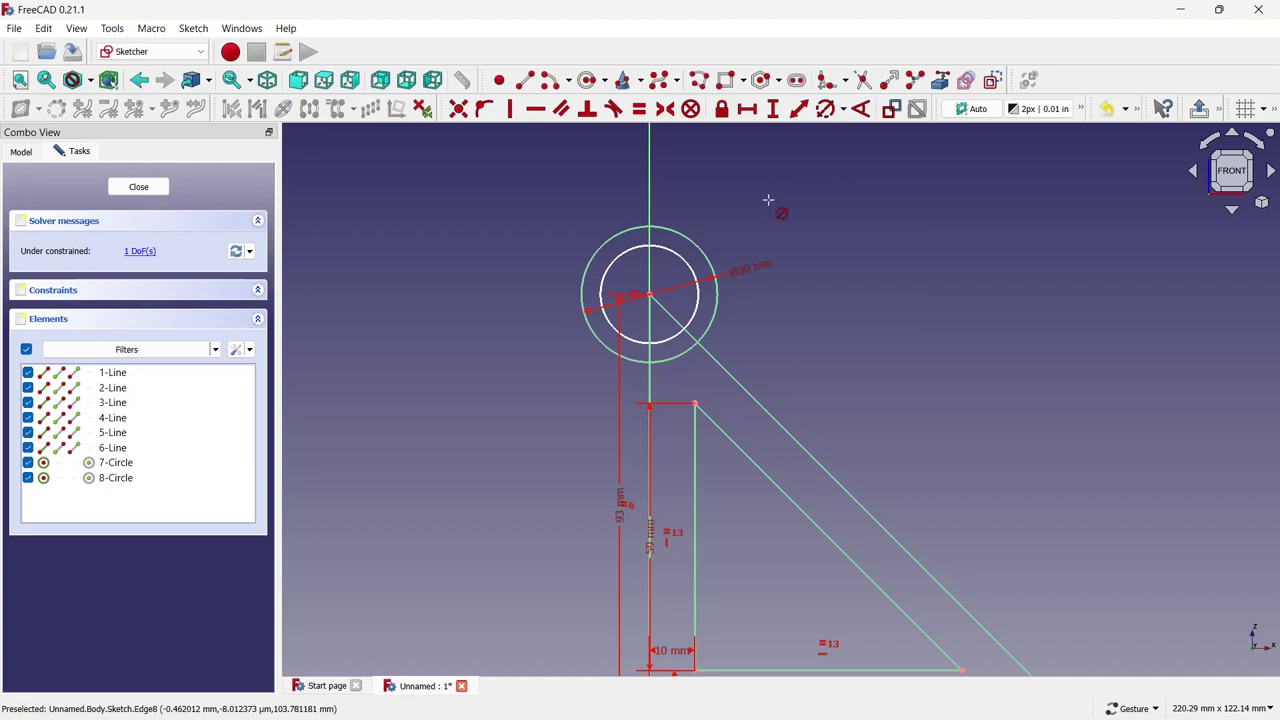
pyautogui.click(689, 273)
pyautogui.write('10')
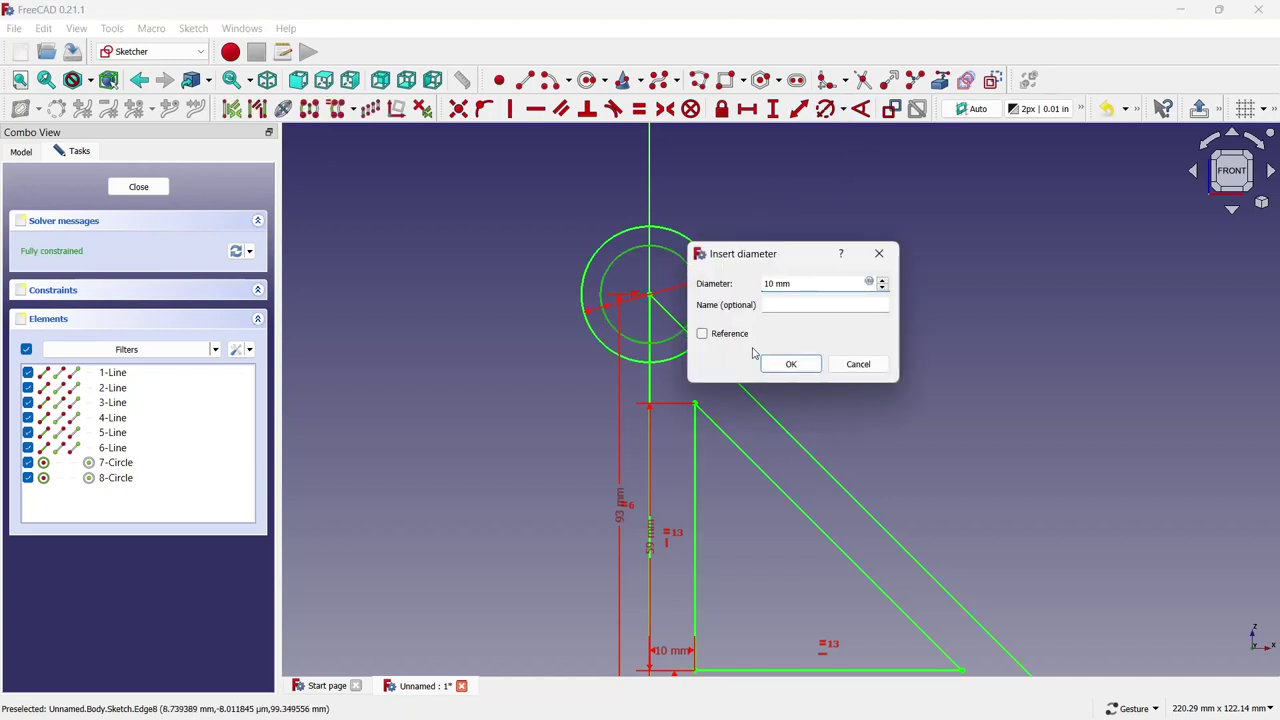
pyautogui.click(765, 363)
pyautogui.scroll(-2, 655, 305)
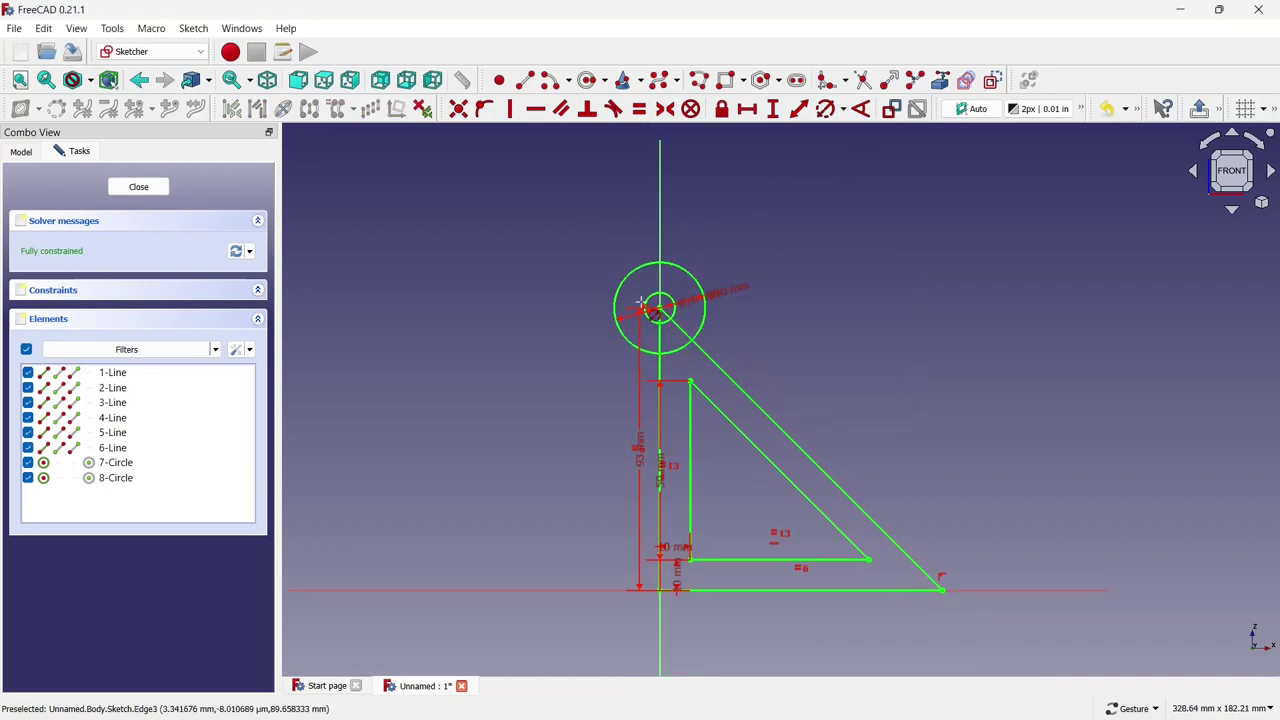
pyautogui.scroll(-1, 640, 300)
pyautogui.scroll(2, 894, 505)
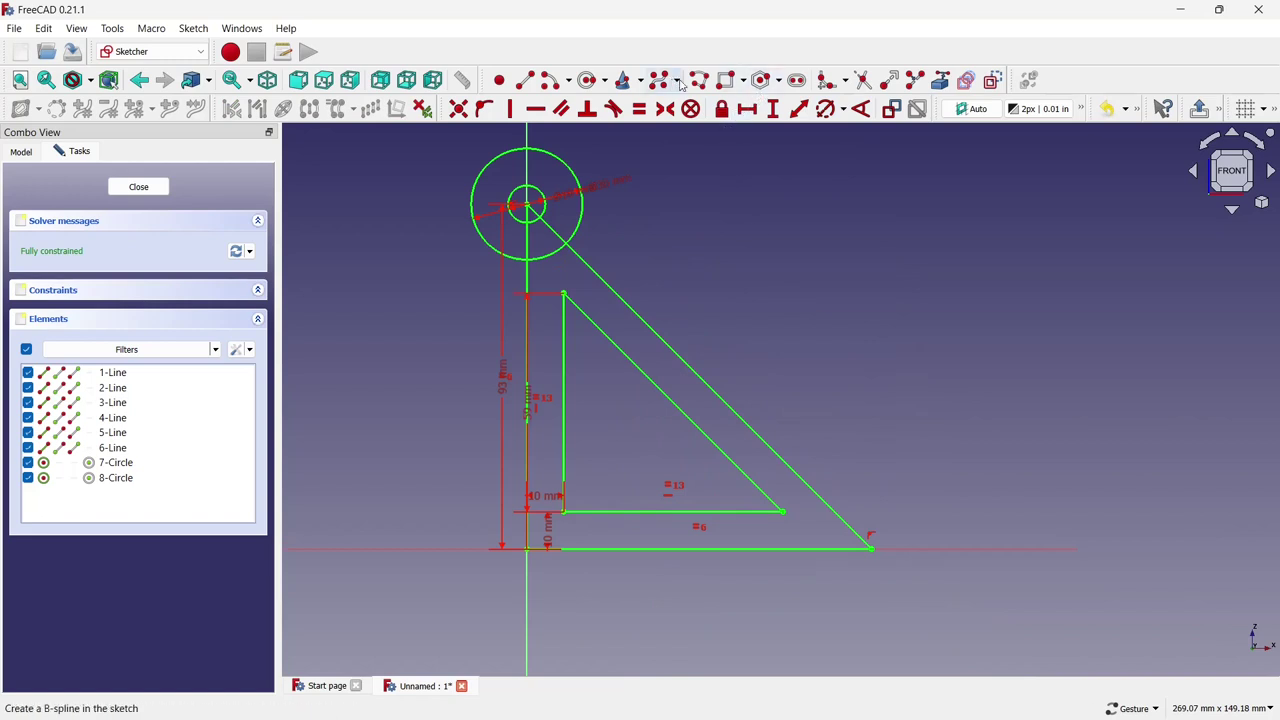
# Draw two concentric circles centred on the triangle's lower-right corner
pyautogui.click(590, 80)
pyautogui.scroll(2, 900, 550)
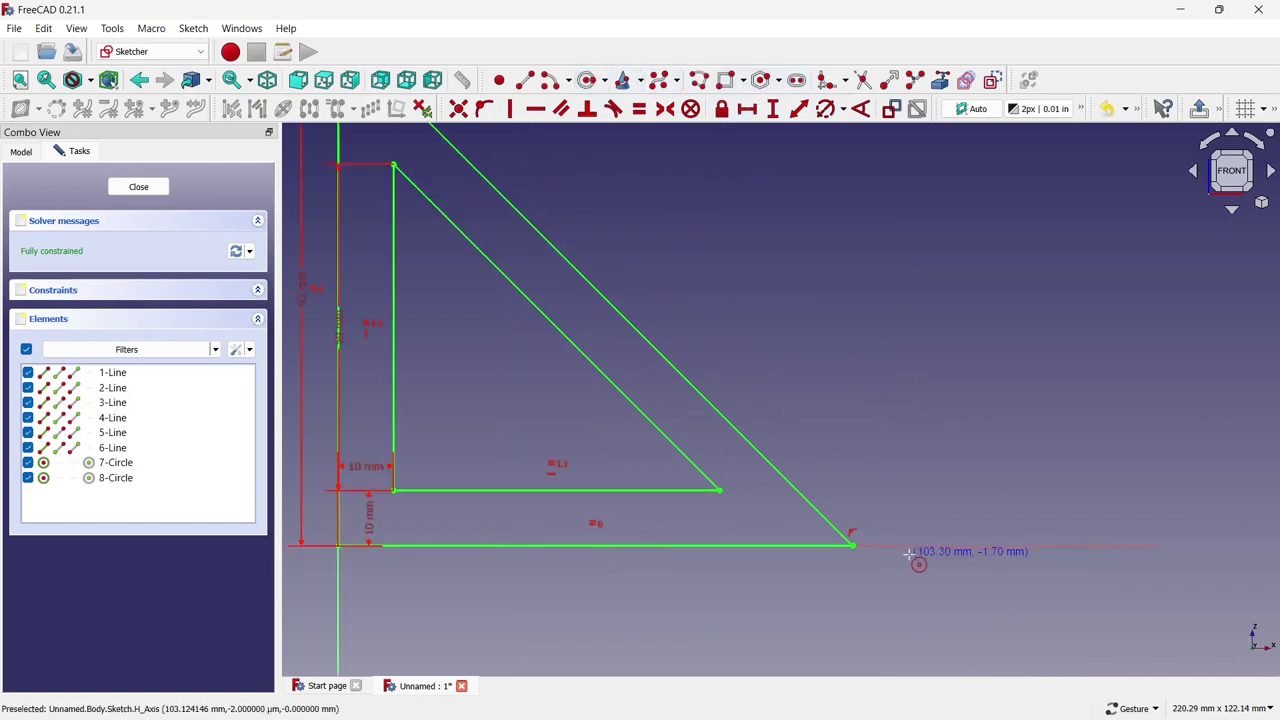
pyautogui.scroll(2, 849, 543)
pyautogui.click(840, 543)
pyautogui.click(843, 453)
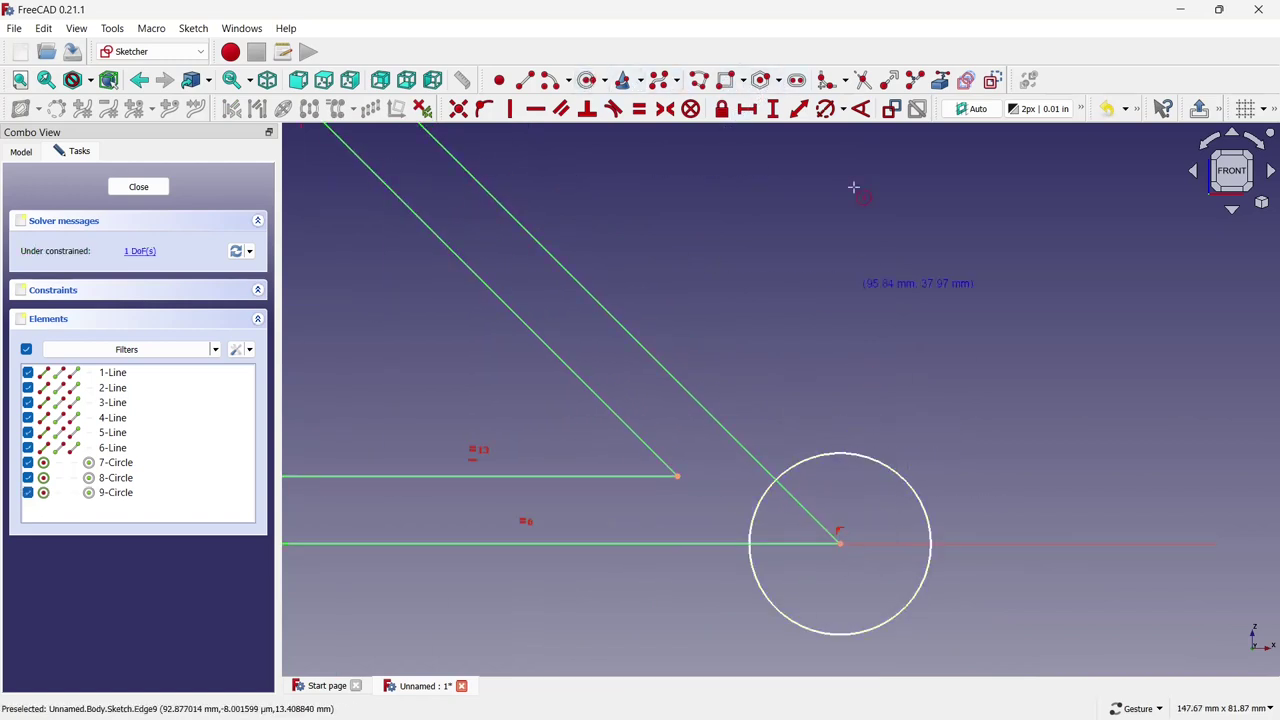
pyautogui.click(840, 543)
pyautogui.click(840, 498)
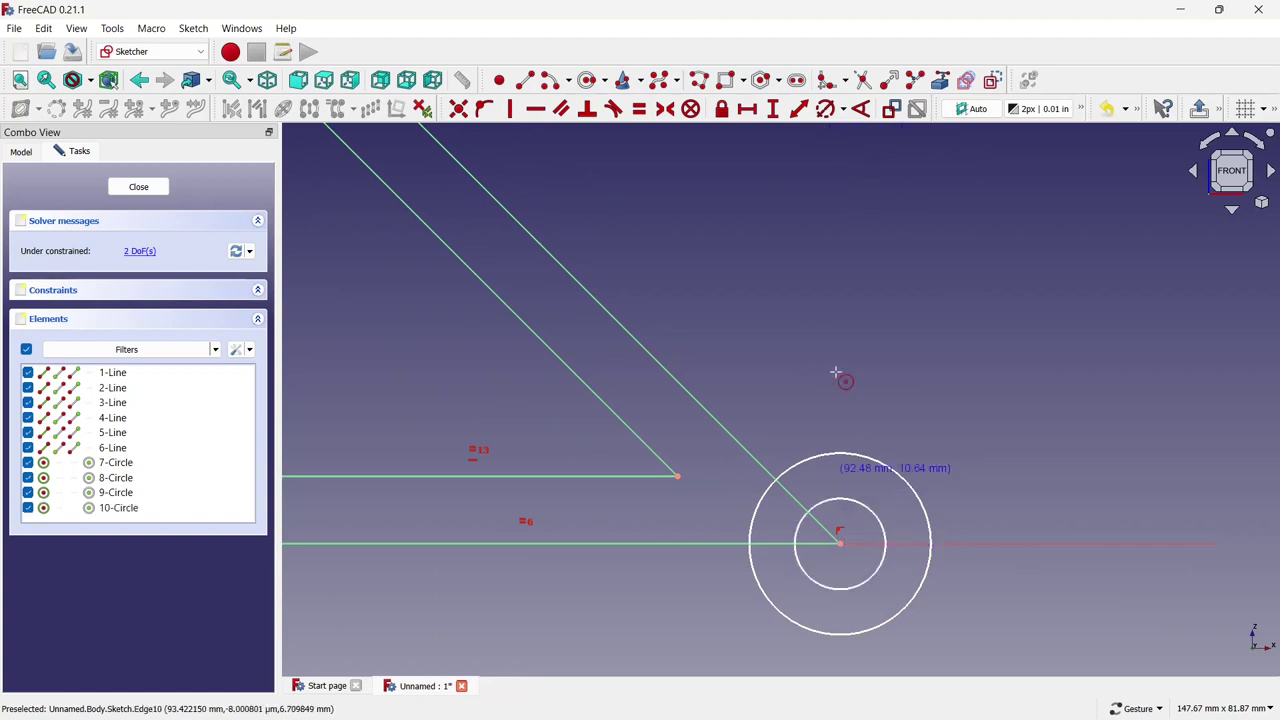
# Set the lower-right circles' diameters to 30 mm (outer) and 10 mm (inner)
pyautogui.click(830, 114)
pyautogui.click(840, 456)
pyautogui.write('30')
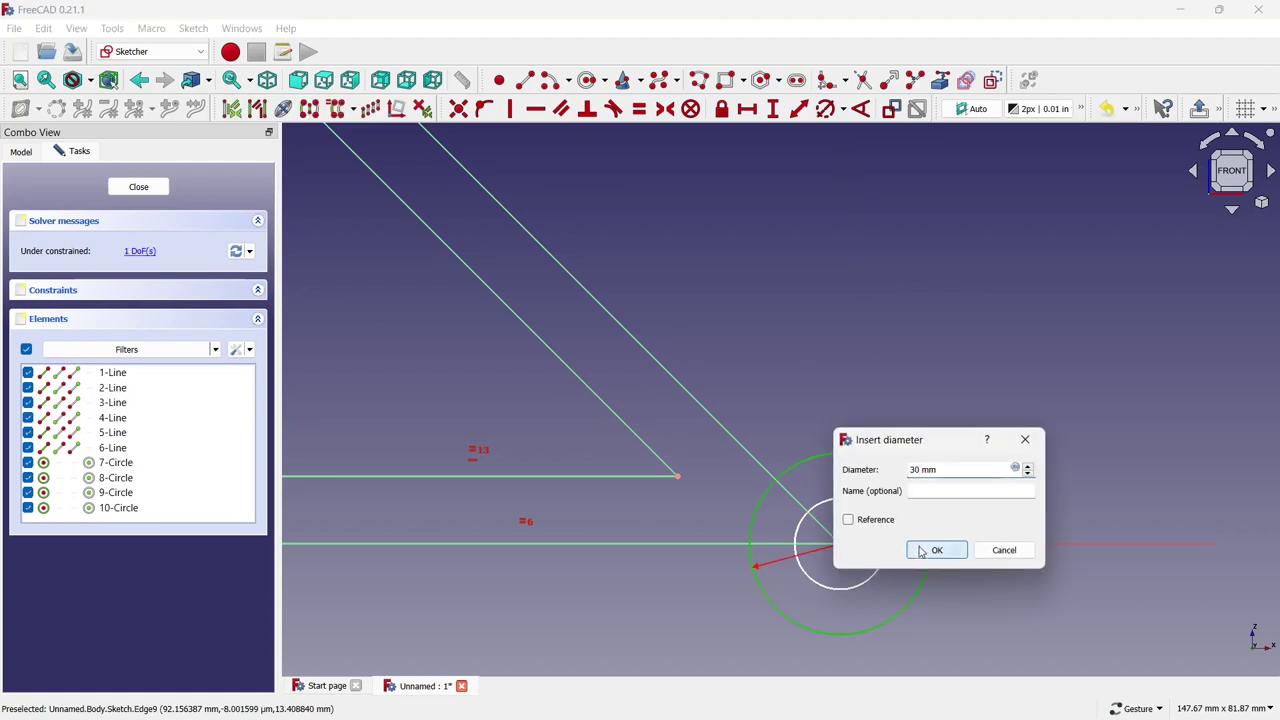
pyautogui.click(922, 552)
pyautogui.click(866, 507)
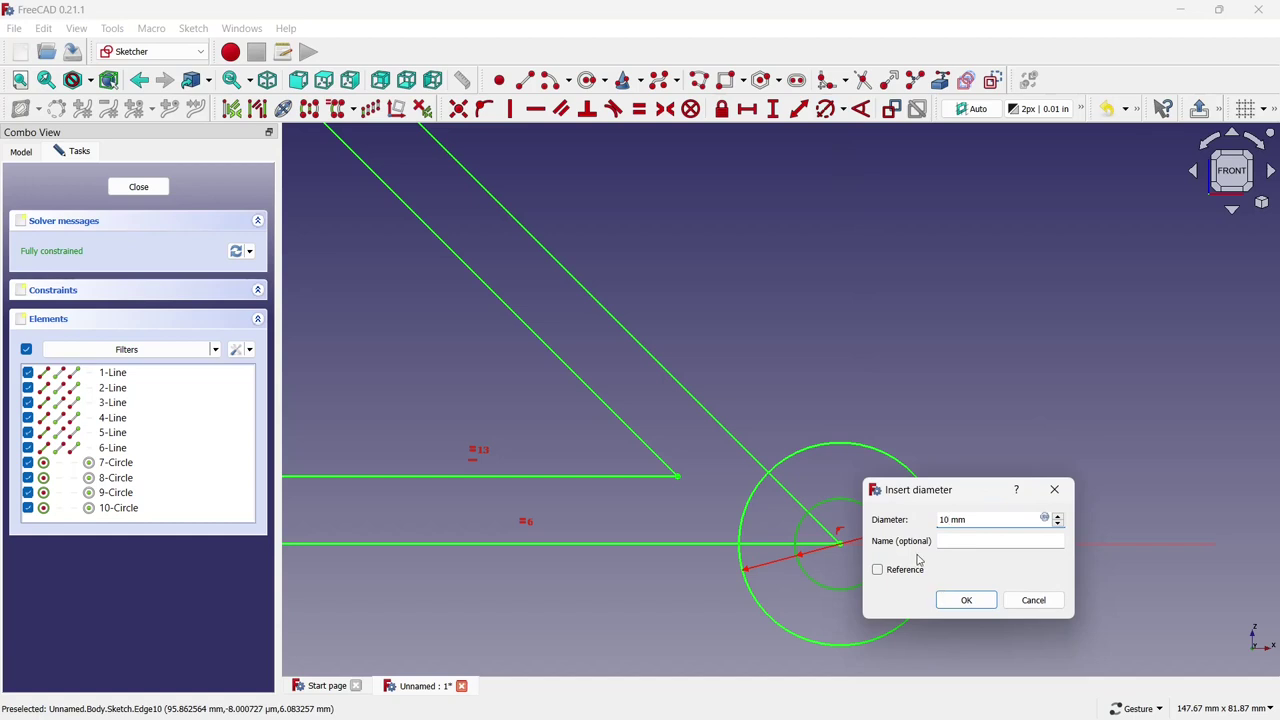
pyautogui.click(966, 600)
pyautogui.scroll(-5, 966, 600)
pyautogui.scroll(3, 712, 352)
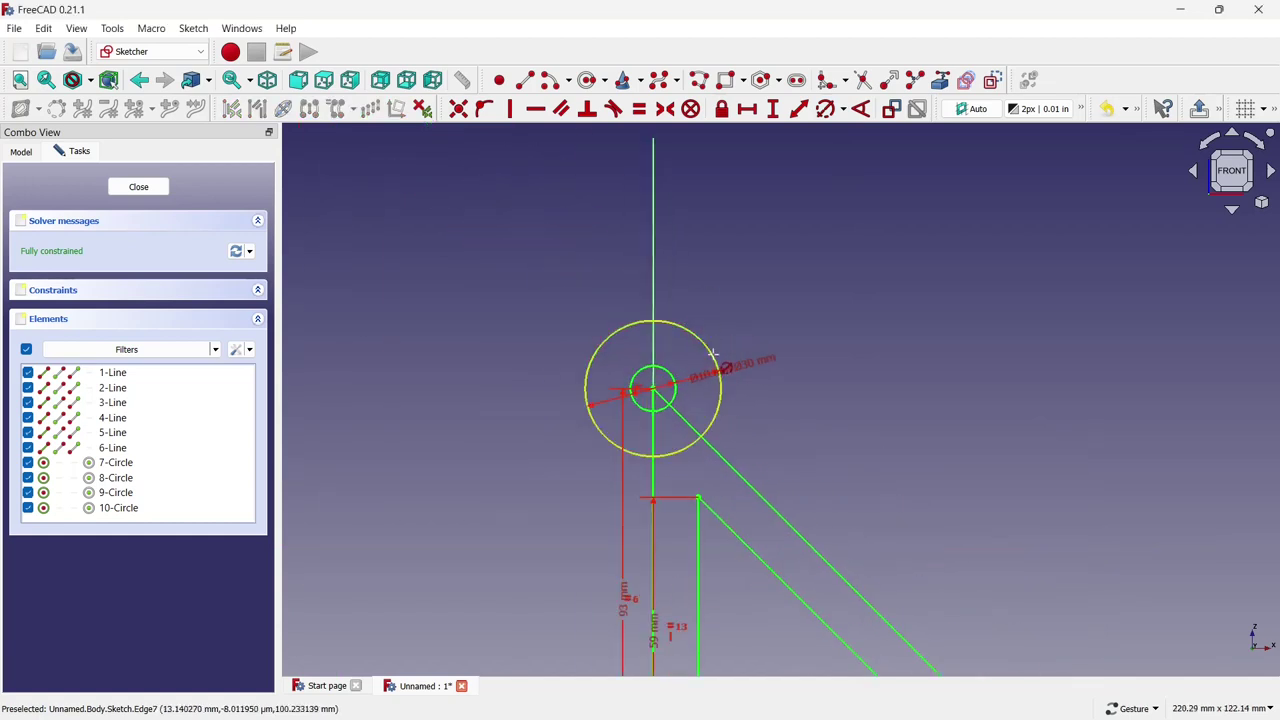
pyautogui.scroll(1, 685, 411)
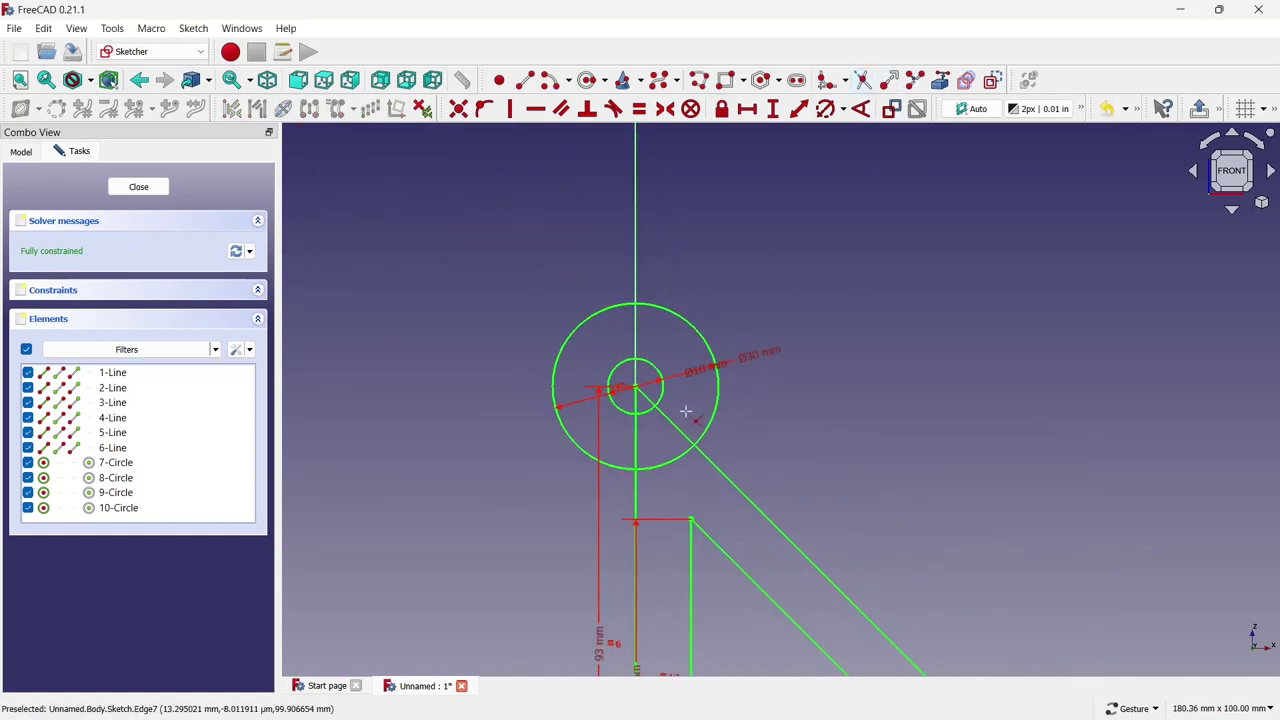
# Trim the outer circle between the two lines and the vertical line inside the top circle
pyautogui.click(645, 473)
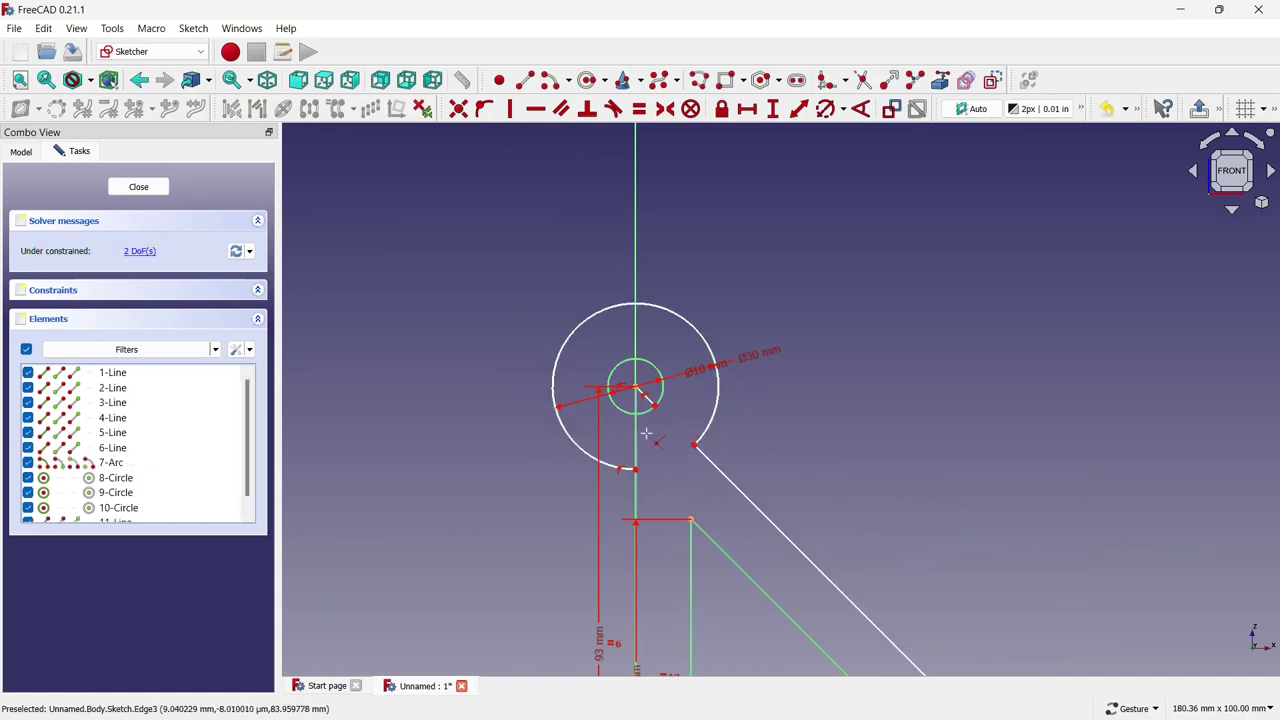
pyautogui.click(636, 433)
pyautogui.scroll(3, 645, 375)
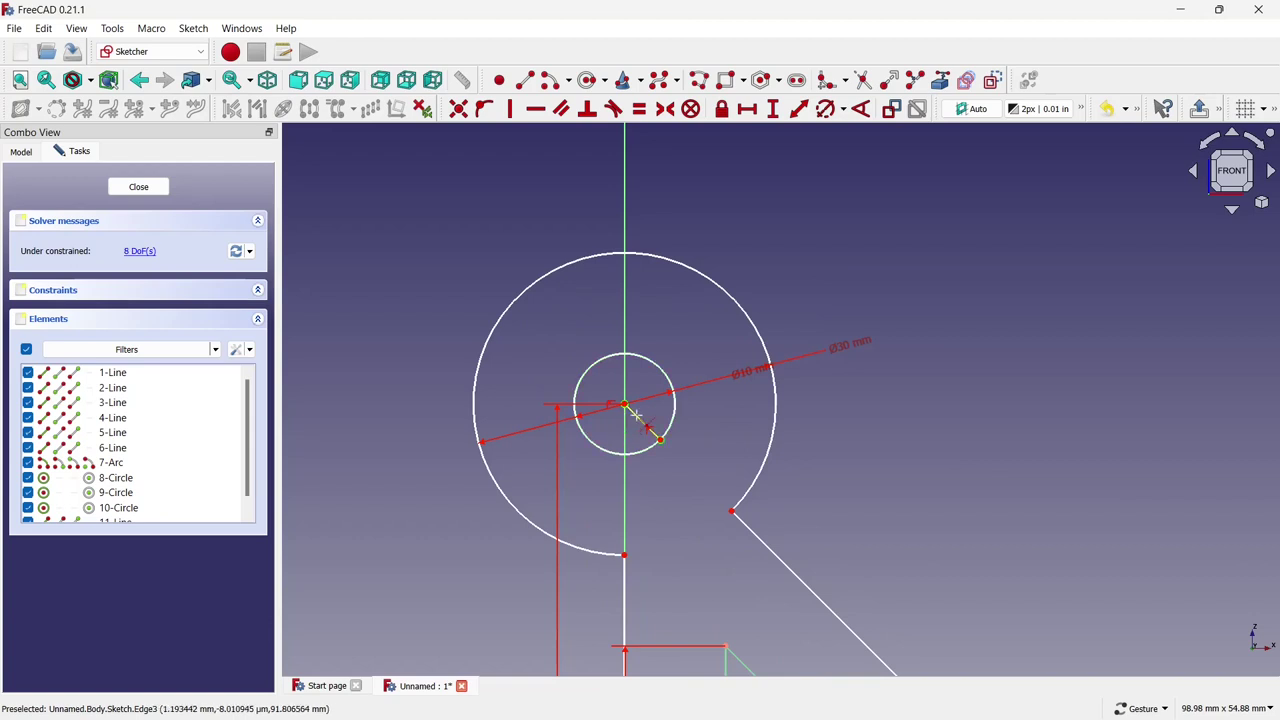
pyautogui.scroll(-5, 628, 385)
pyautogui.scroll(-5, 628, 385)
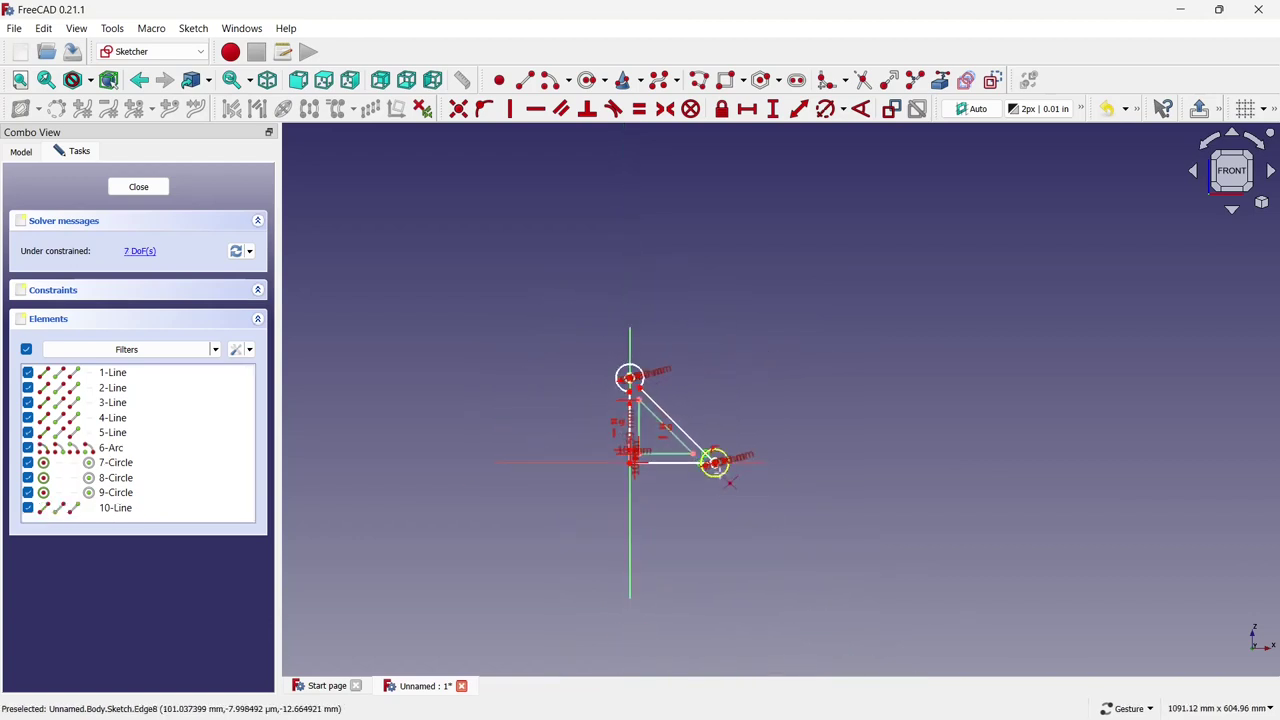
pyautogui.scroll(4, 712, 455)
pyautogui.scroll(5, 678, 388)
pyautogui.scroll(5, 686, 420)
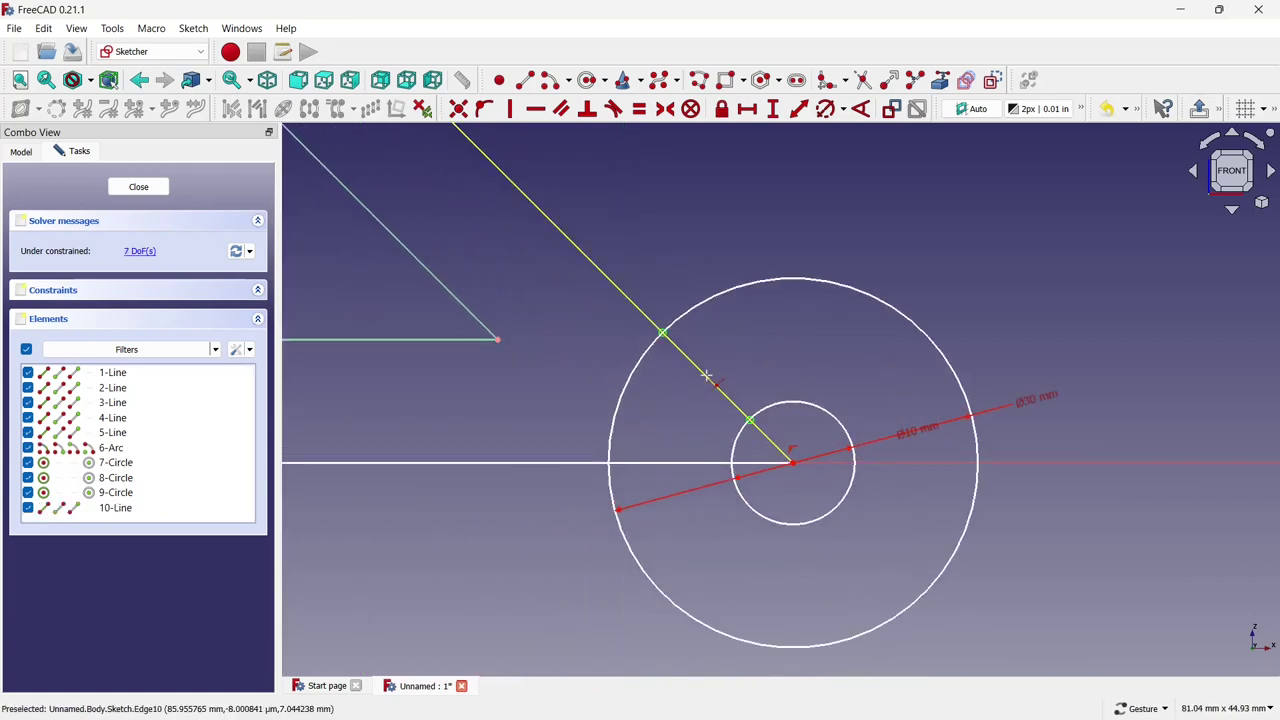
# Trim the slanted line, the outer arc and leftover line pieces inside the rings
pyautogui.click(700, 383)
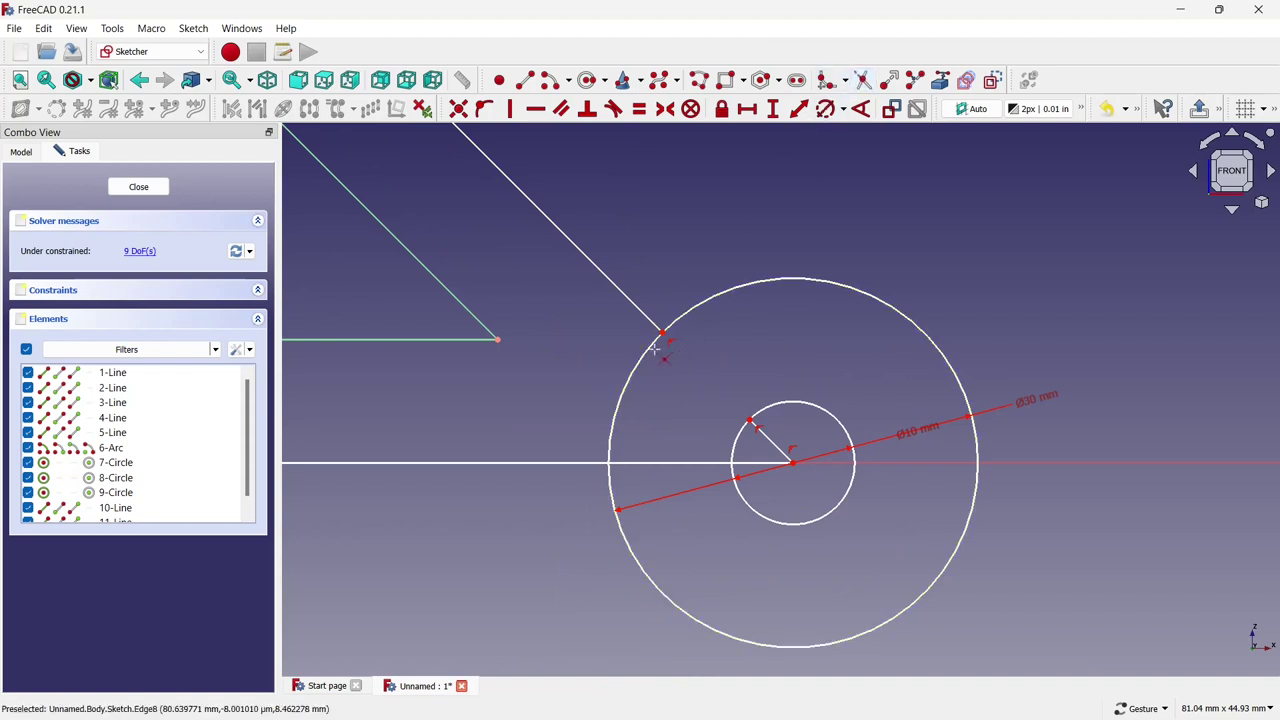
pyautogui.click(650, 358)
pyautogui.click(648, 466)
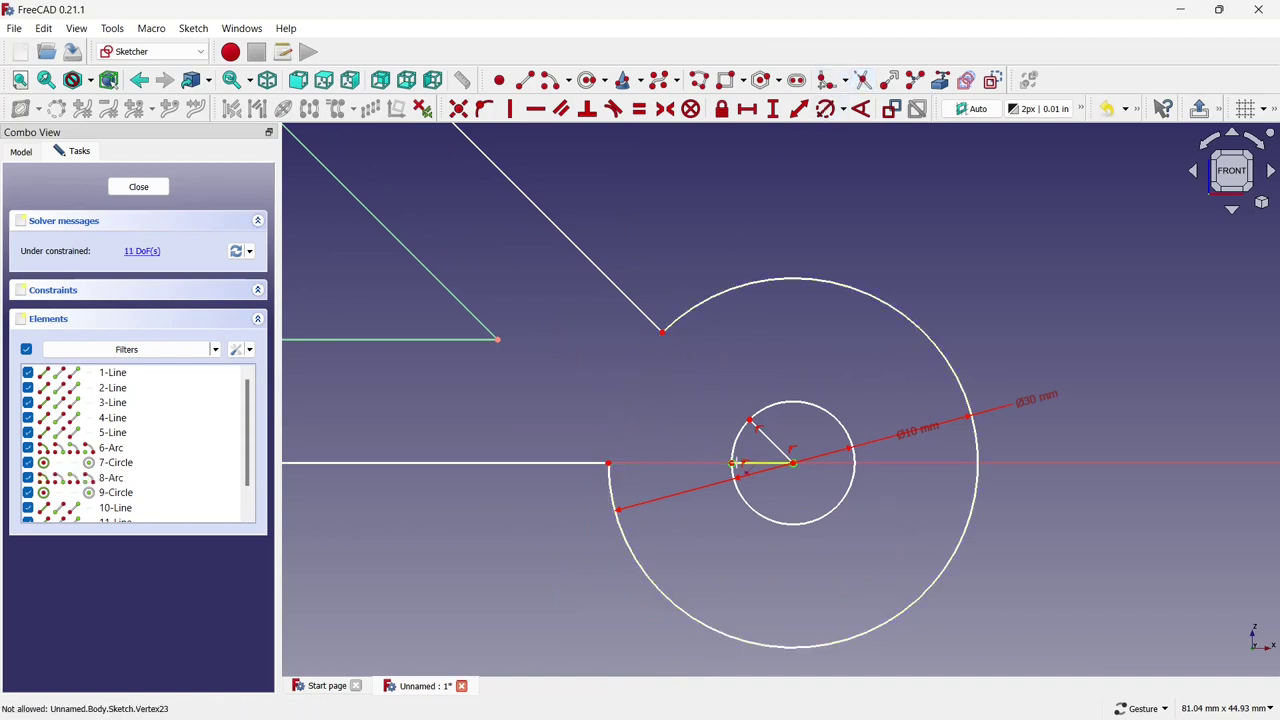
pyautogui.click(773, 440)
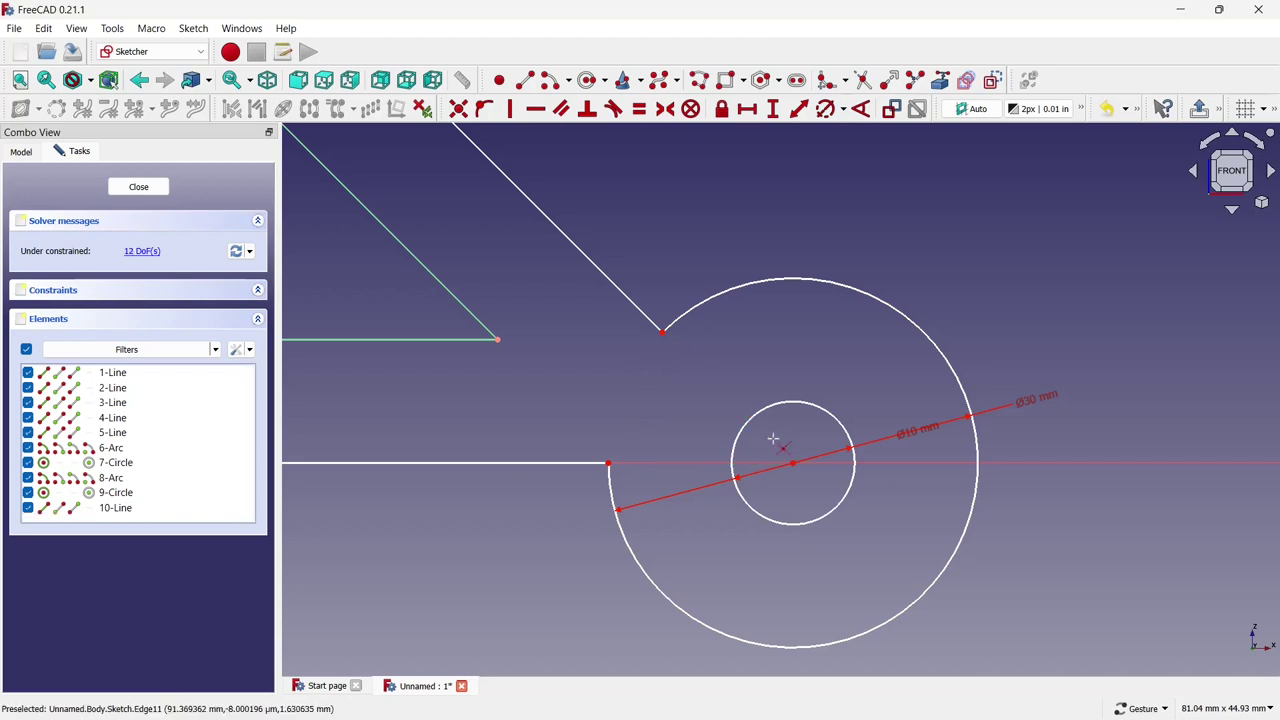
pyautogui.scroll(-5, 773, 440)
pyautogui.scroll(-5, 773, 440)
pyautogui.scroll(1, 684, 348)
pyautogui.scroll(1, 657, 352)
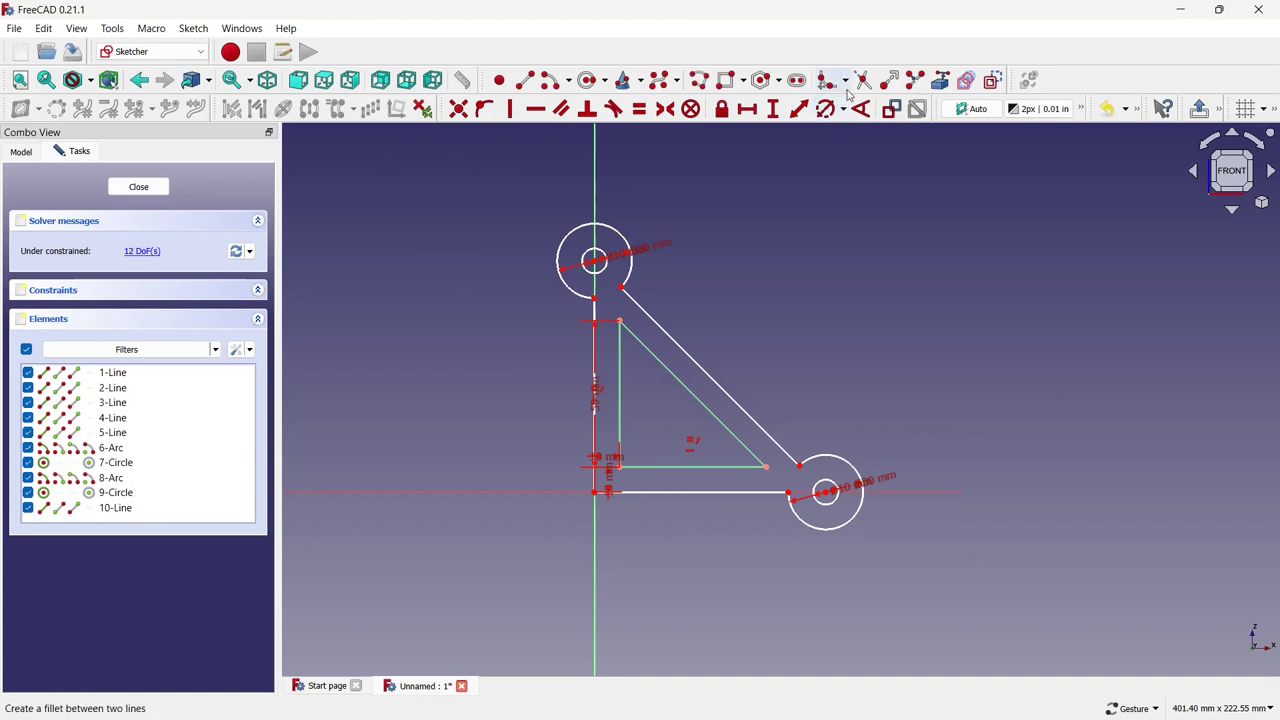
pyautogui.scroll(1, 614, 534)
pyautogui.scroll(3, 565, 430)
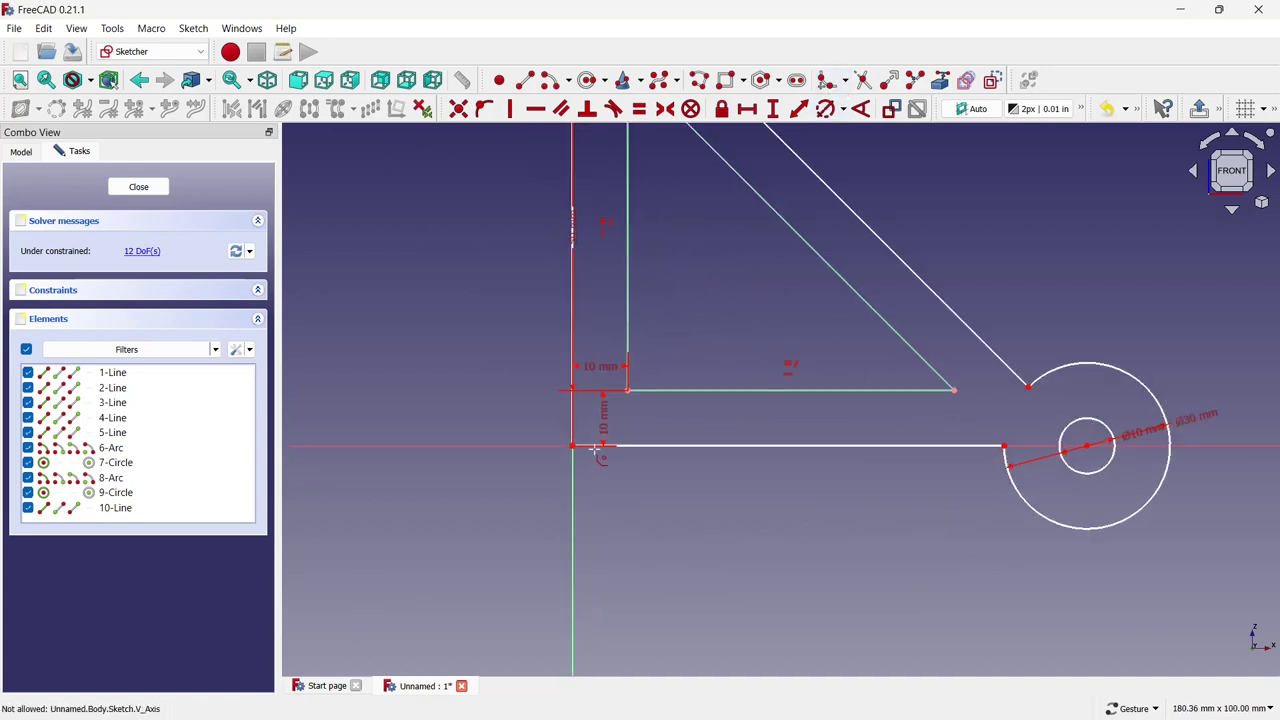
pyautogui.click(600, 445)
pyautogui.click(572, 422)
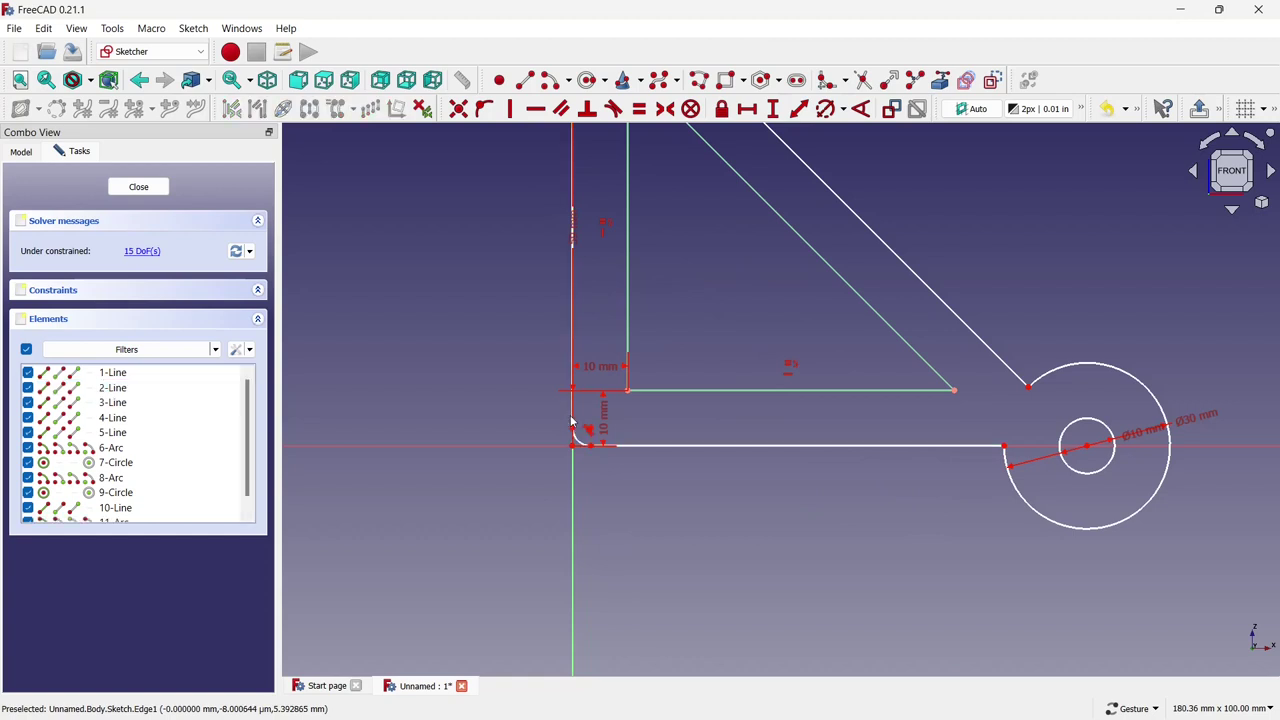
pyautogui.click(825, 108)
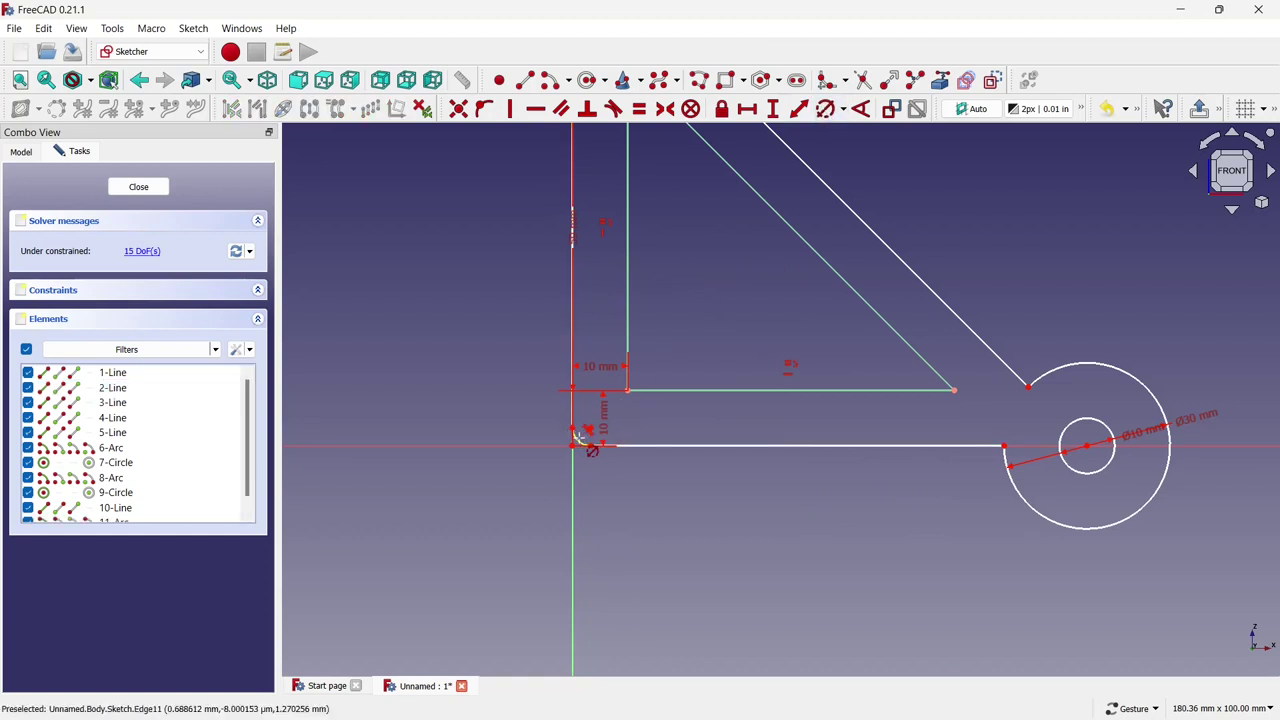
pyautogui.click(576, 416)
pyautogui.write('10')
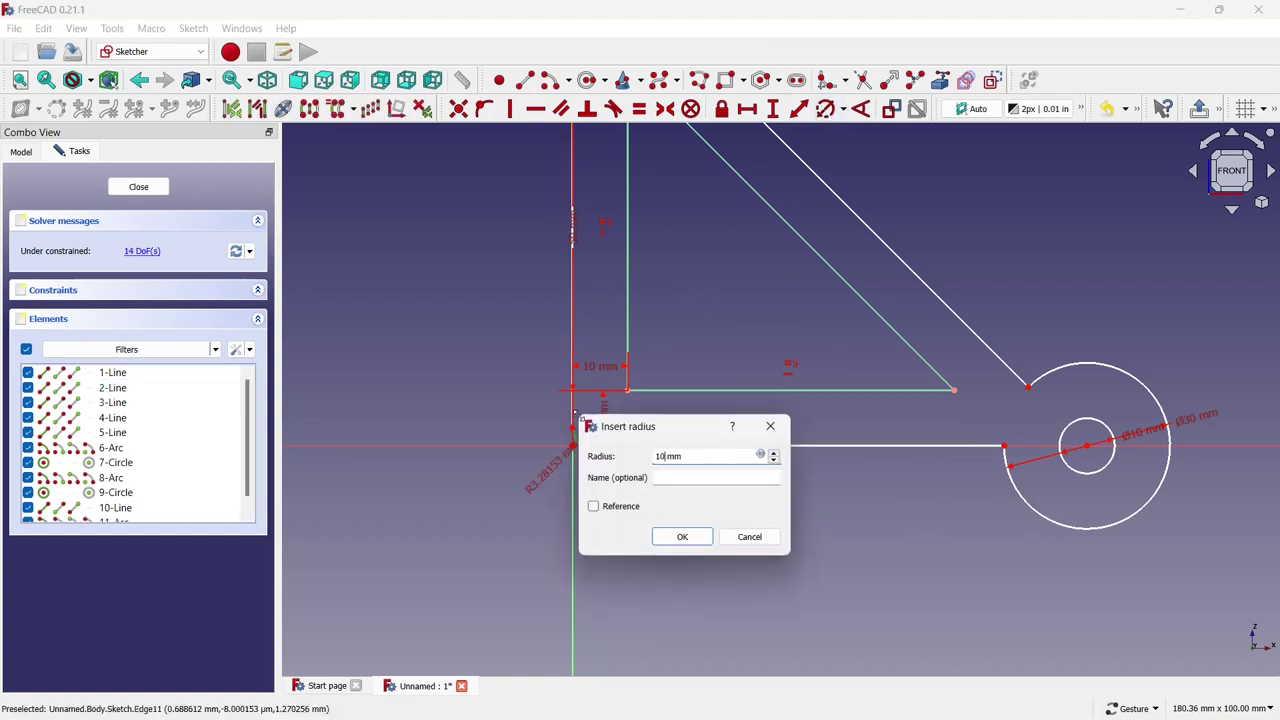
pyautogui.click(686, 534)
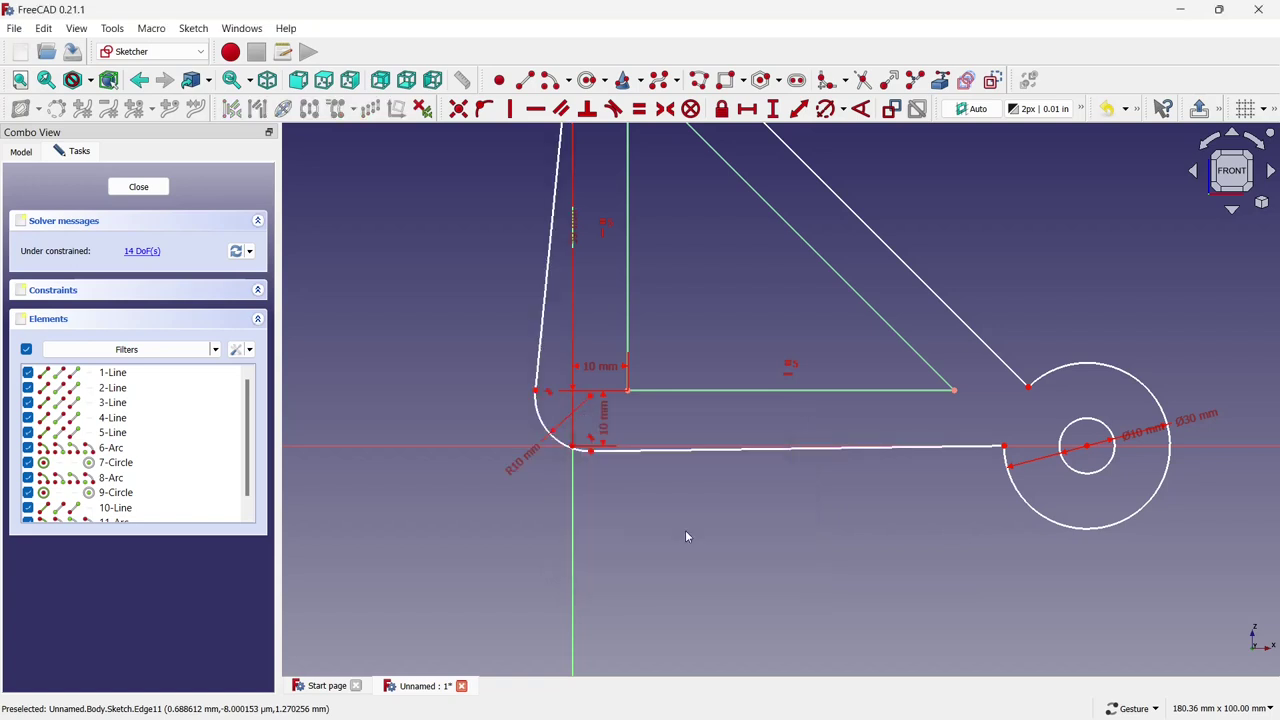
pyautogui.scroll(-3, 662, 528)
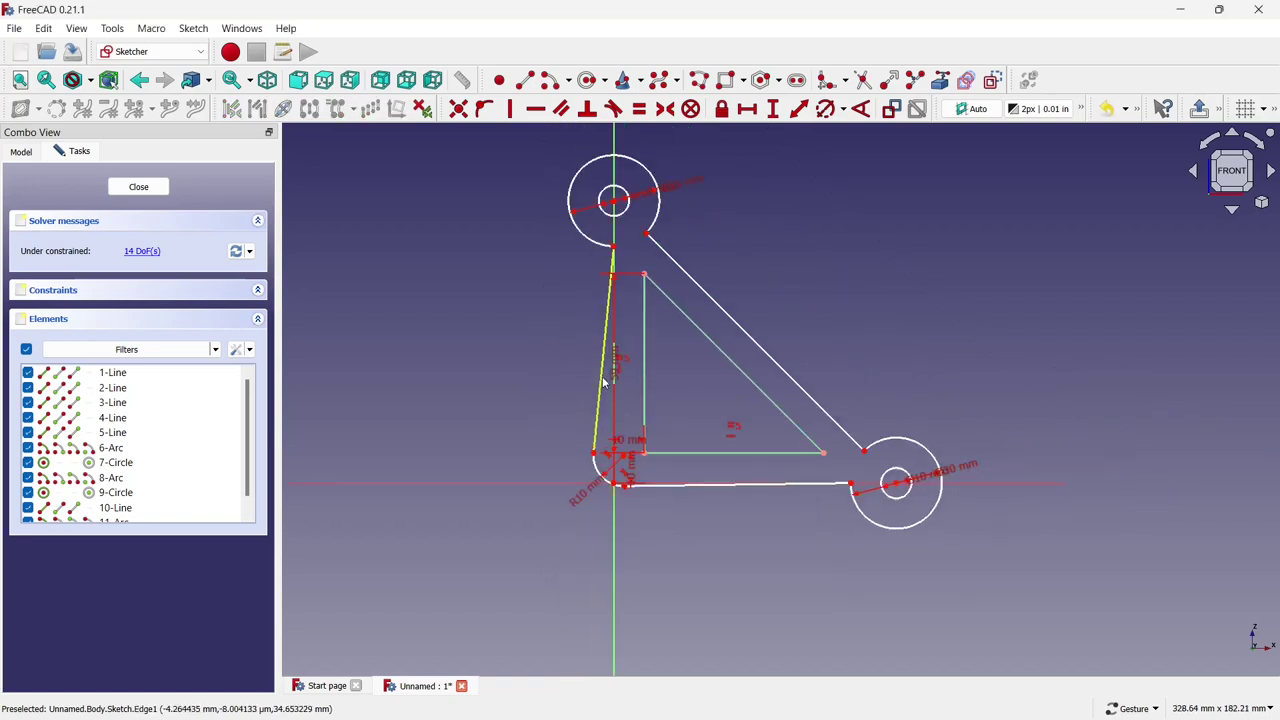
pyautogui.click(603, 381)
pyautogui.click(512, 109)
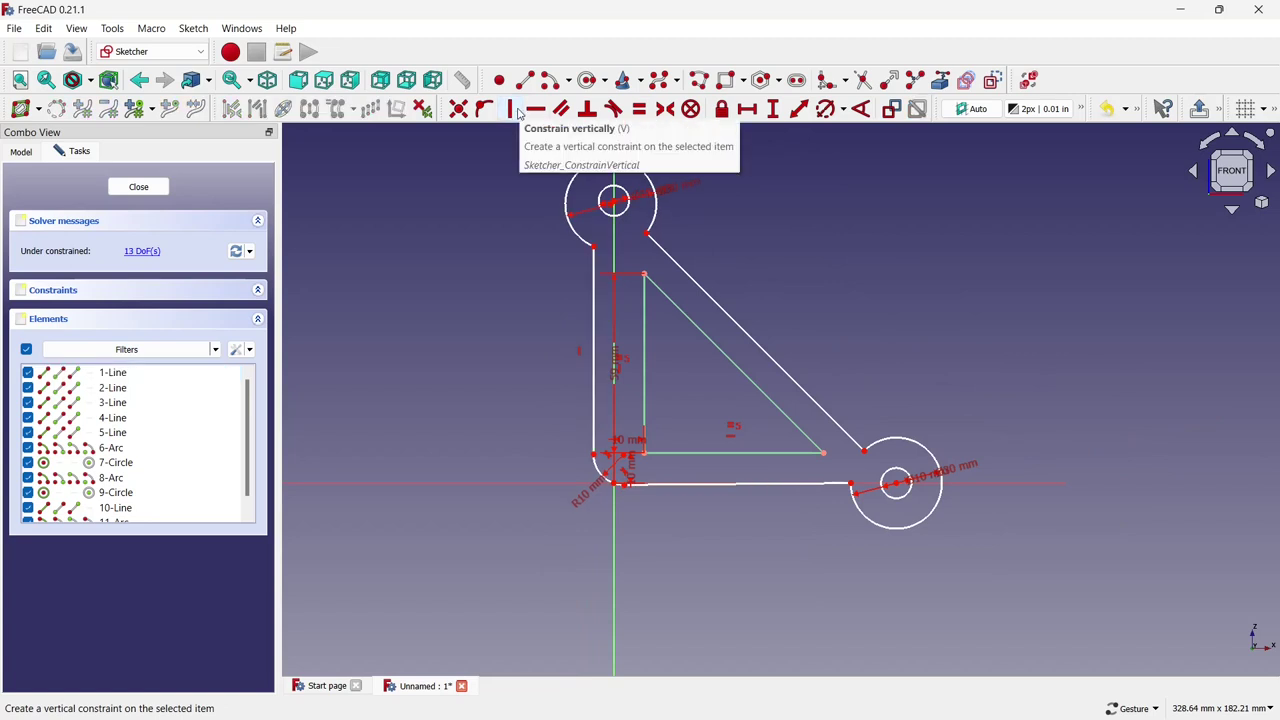
pyautogui.hotkey('ctrl', 'z')
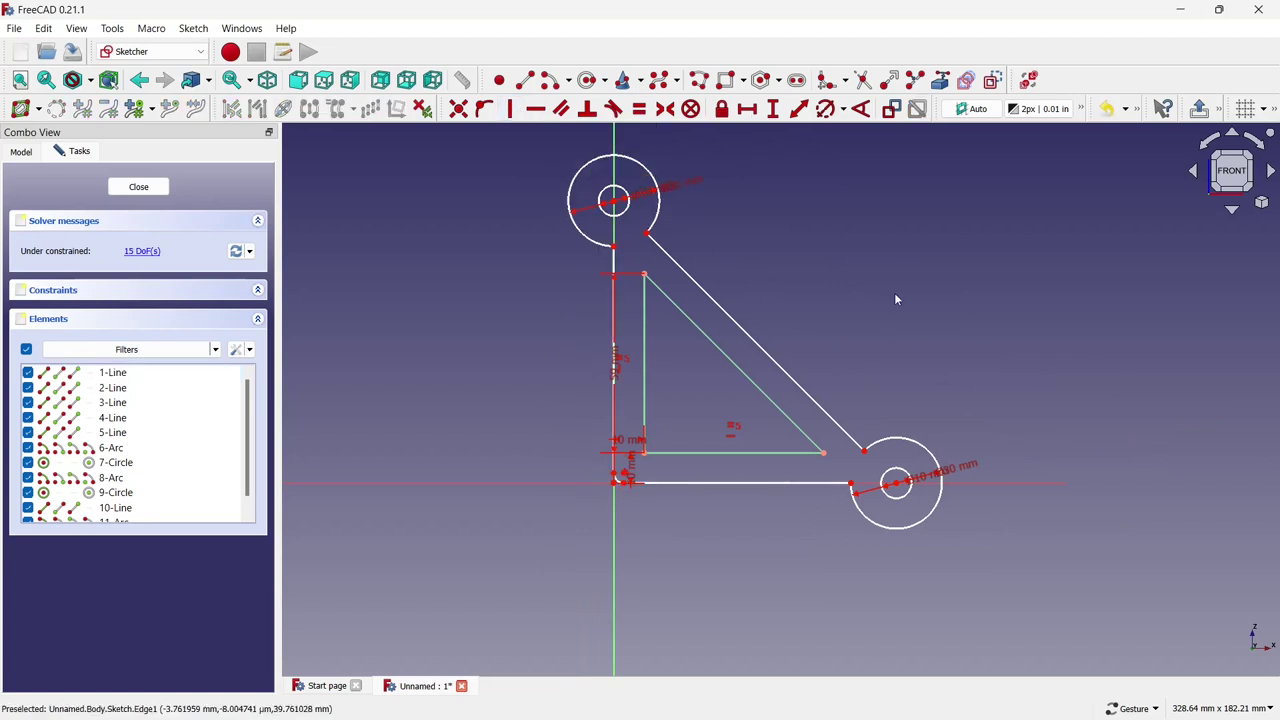
pyautogui.hotkey('ctrl', 'z')
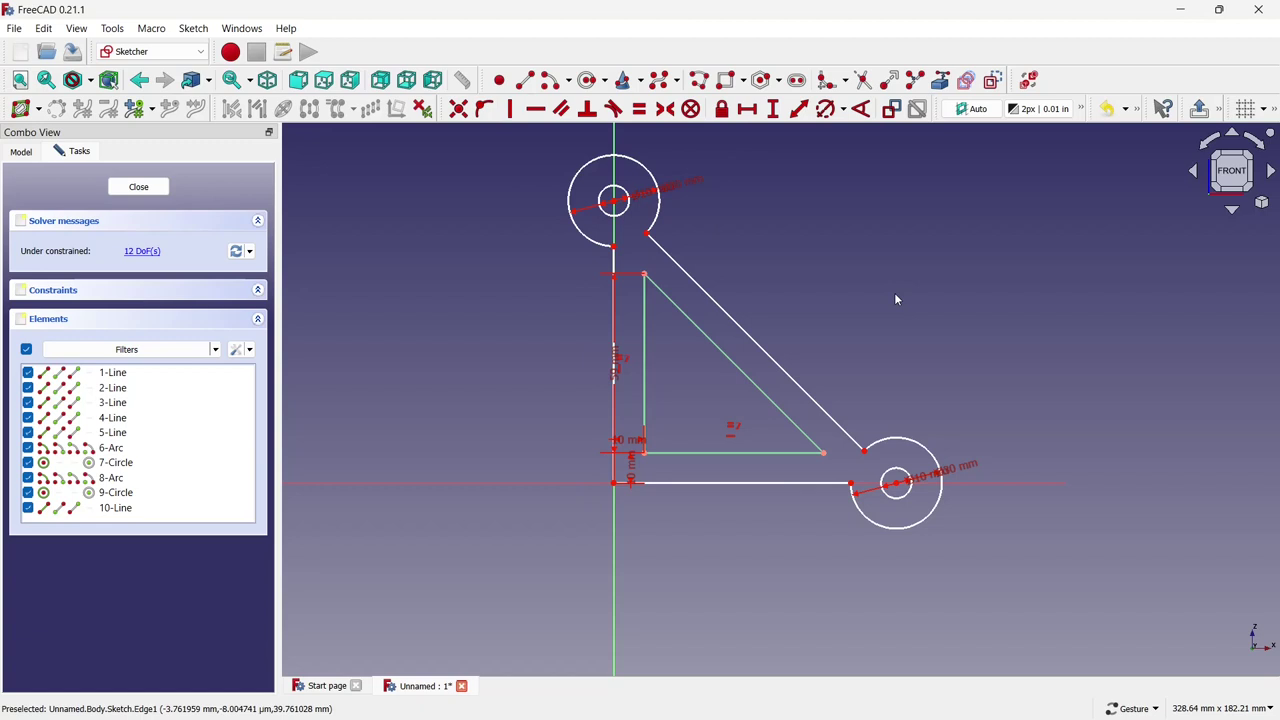
pyautogui.click(138, 187)
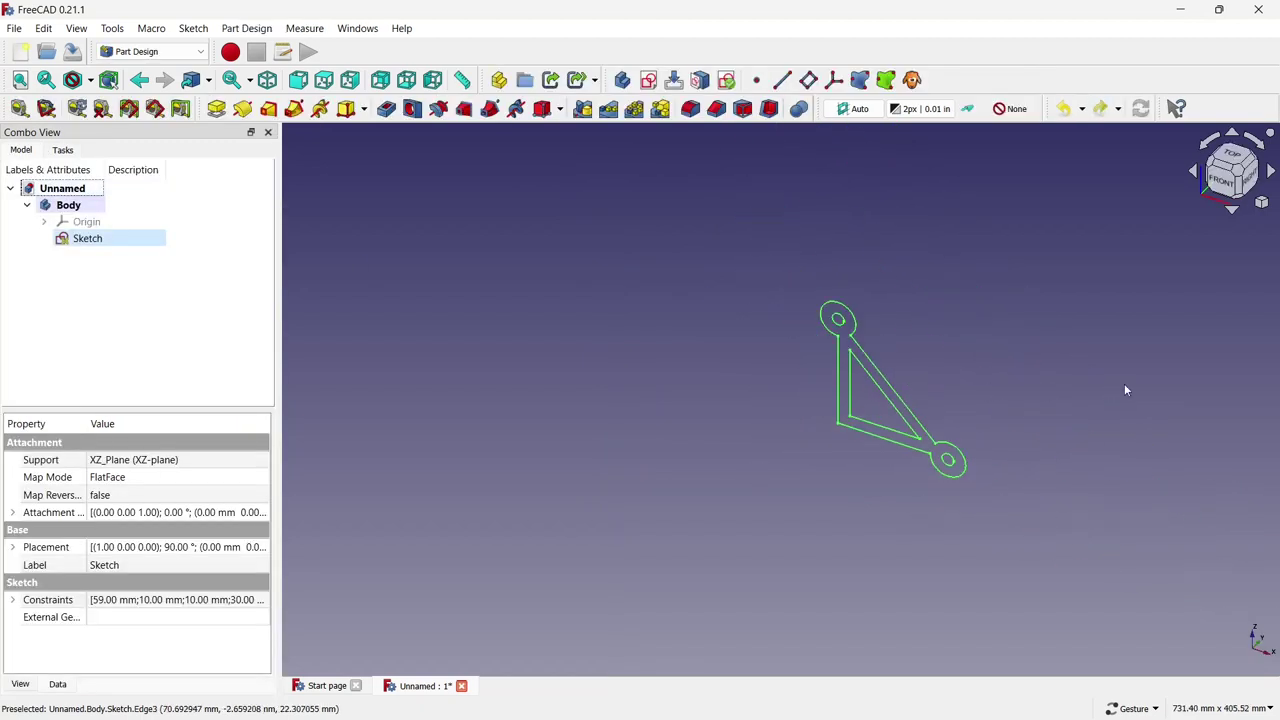
# Pad the bracket sketch into a solid part
pyautogui.click(217, 110)
pyautogui.click(105, 188)
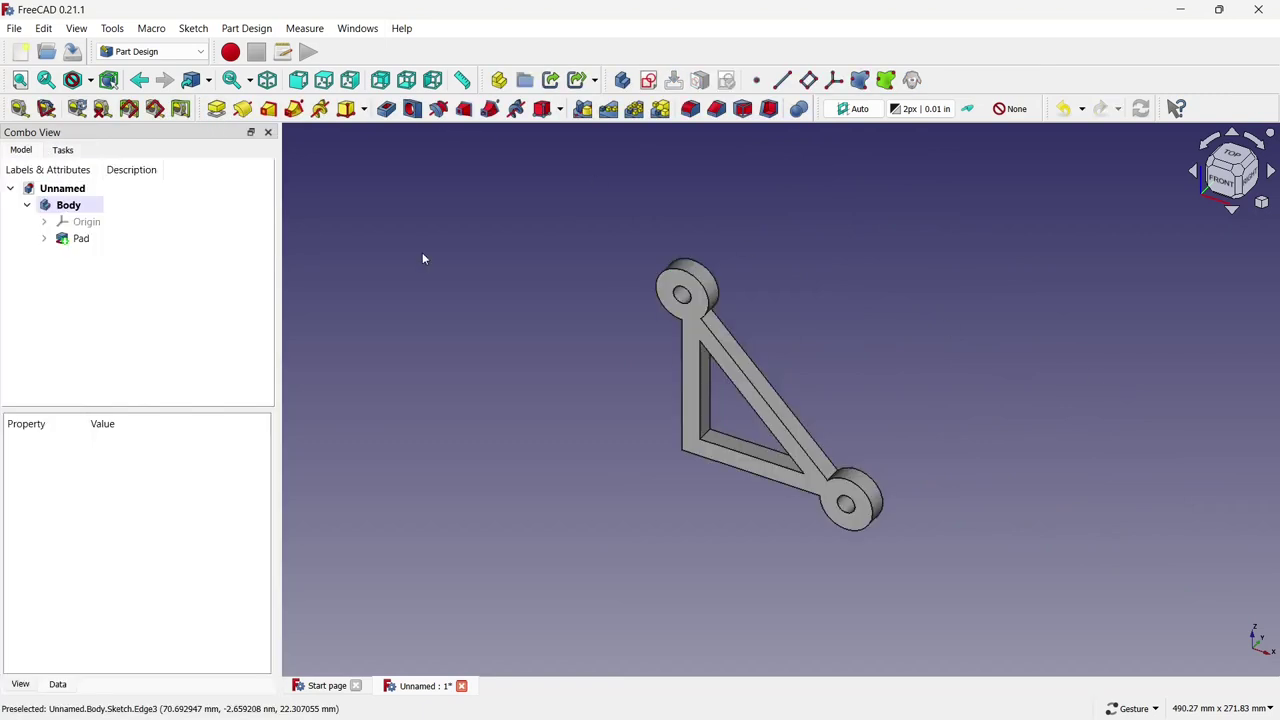
pyautogui.moveTo(811, 348); pyautogui.dragTo(810, 338)
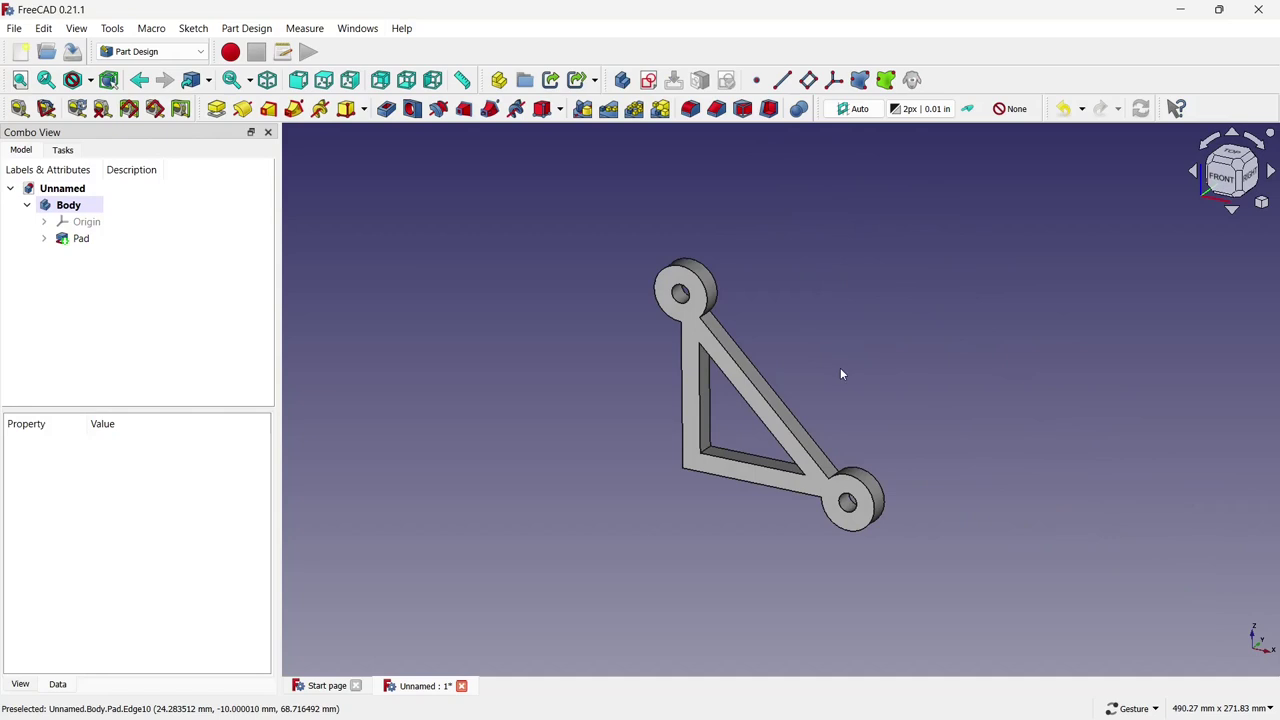
# Create a new Rocker mechanism folder in Downloads from the Save As dialog
pyautogui.hotkey('ctrl', 's')
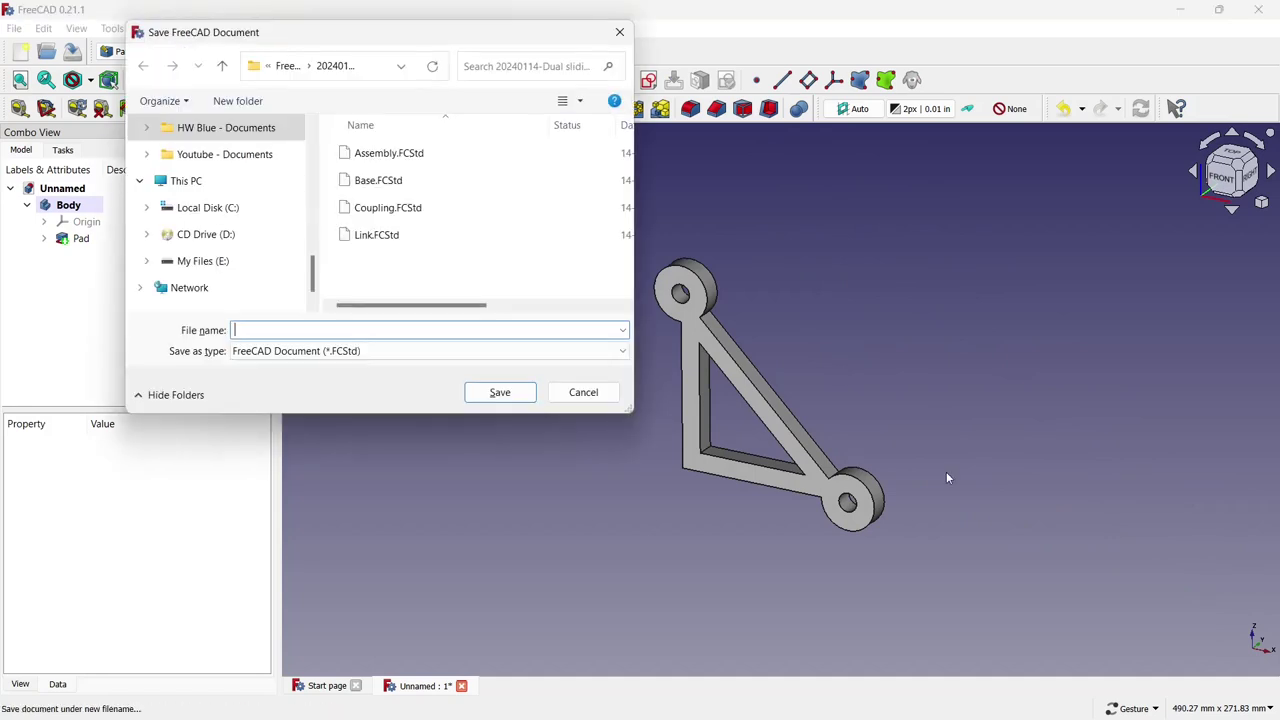
pyautogui.scroll(1, 223, 171)
pyautogui.scroll(2, 223, 162)
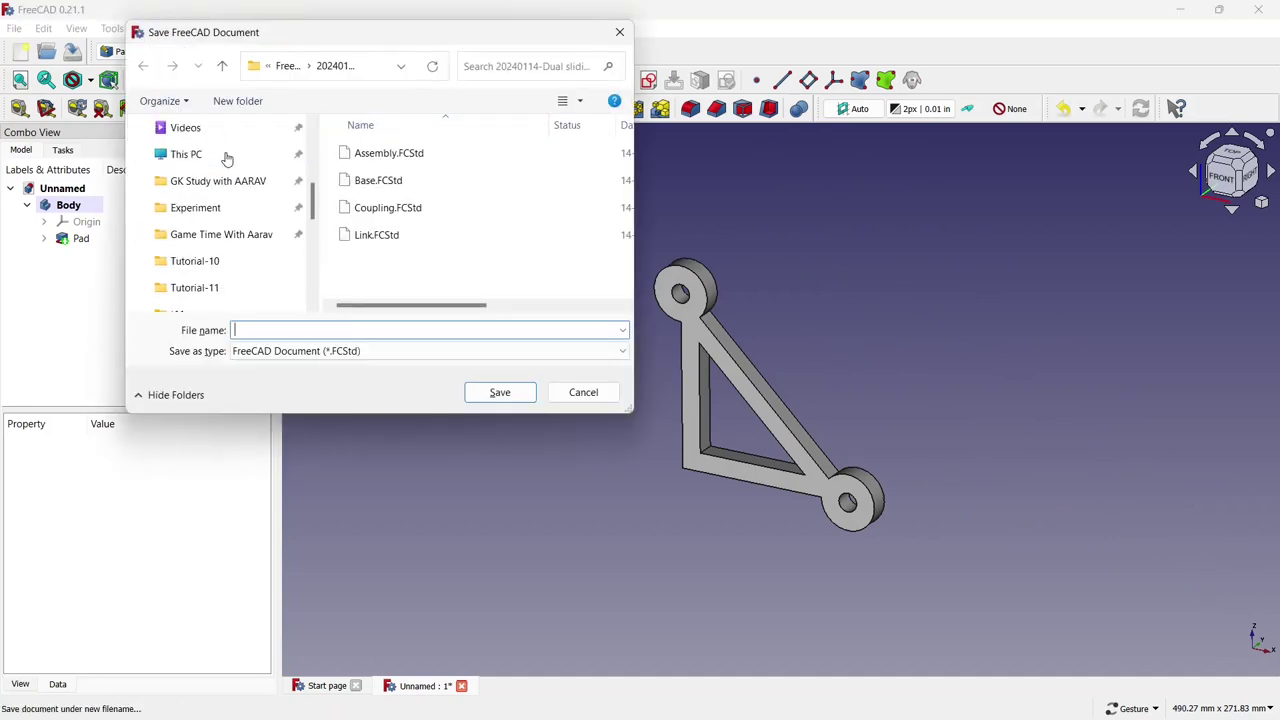
pyautogui.scroll(1, 227, 159)
pyautogui.scroll(2, 227, 159)
pyautogui.click(228, 184)
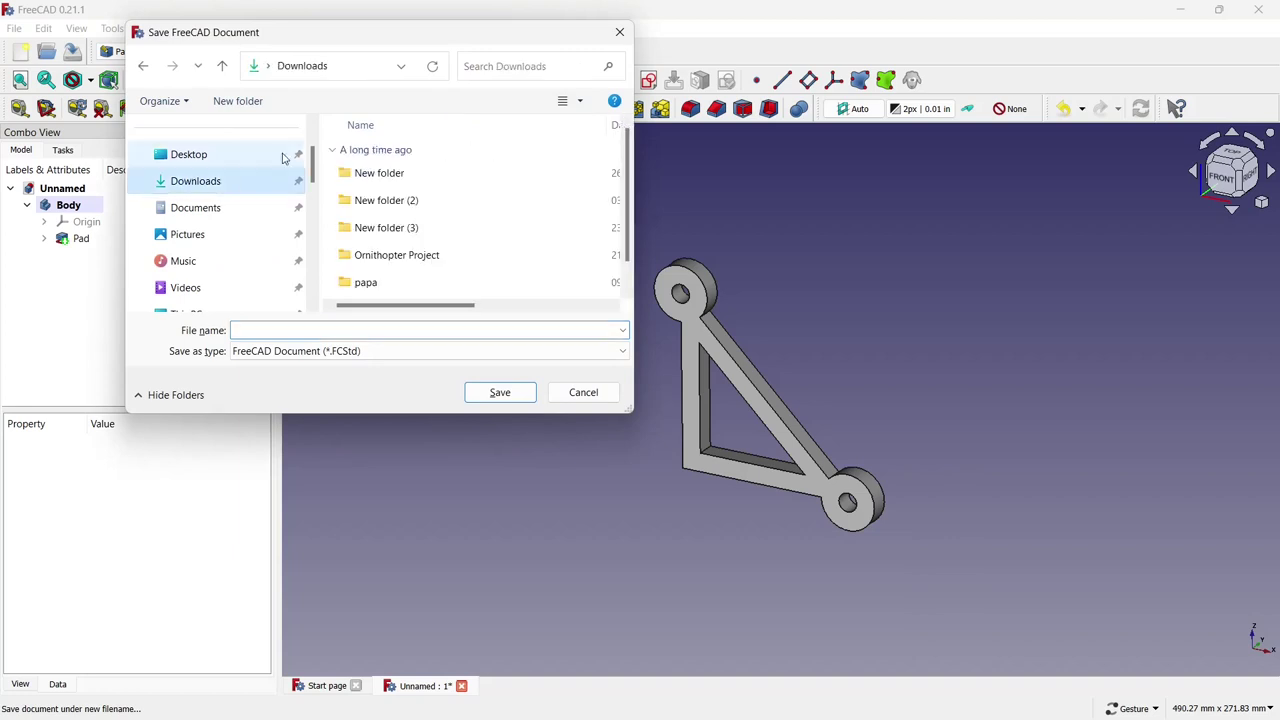
pyautogui.click(256, 104)
pyautogui.write('Rocker mechanism')
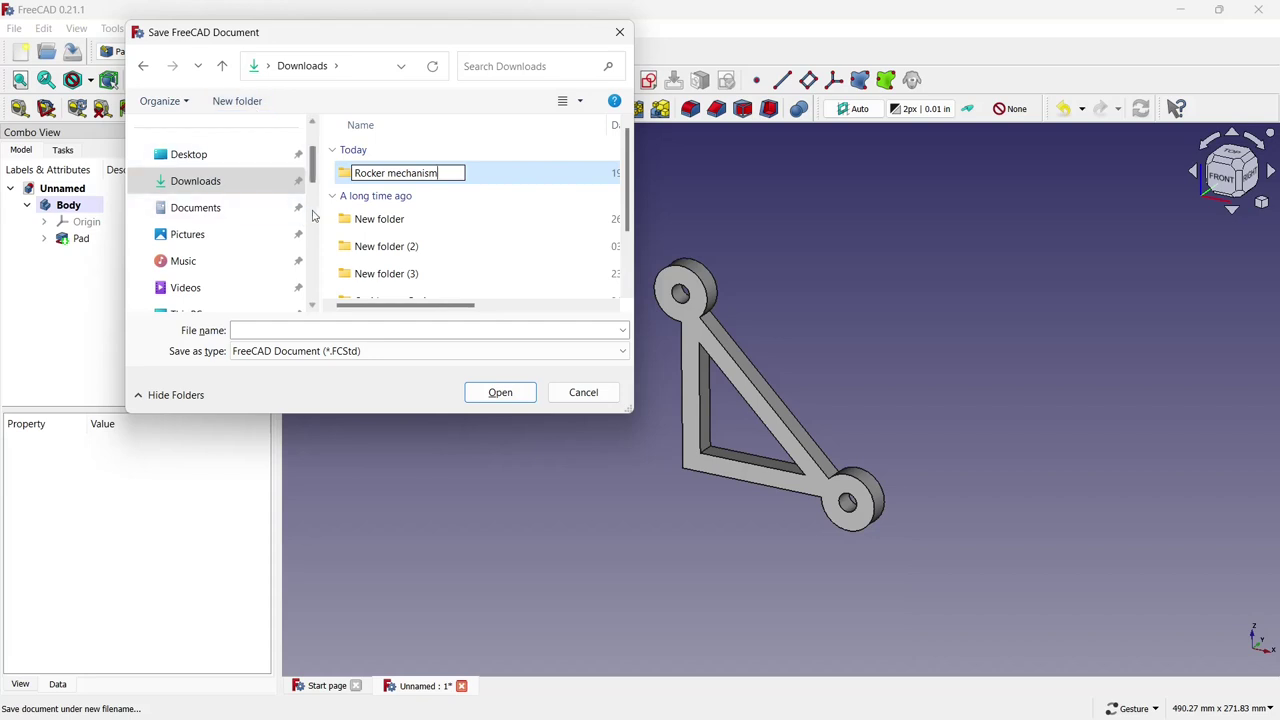
pyautogui.scroll(-3, 310, 175)
pyautogui.click(344, 178)
# Save the part as Base inside the Rocker mechanism folder
pyautogui.doubleClick(344, 178)
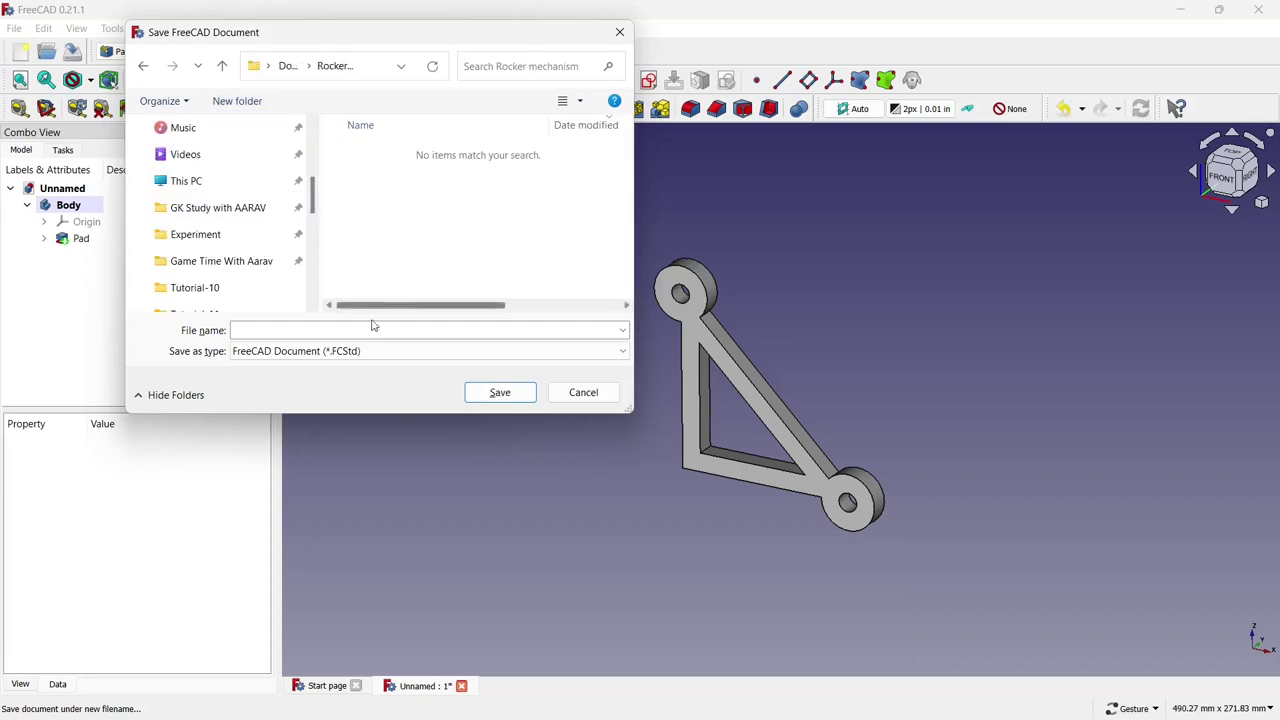
pyautogui.click(369, 329)
pyautogui.write('Base')
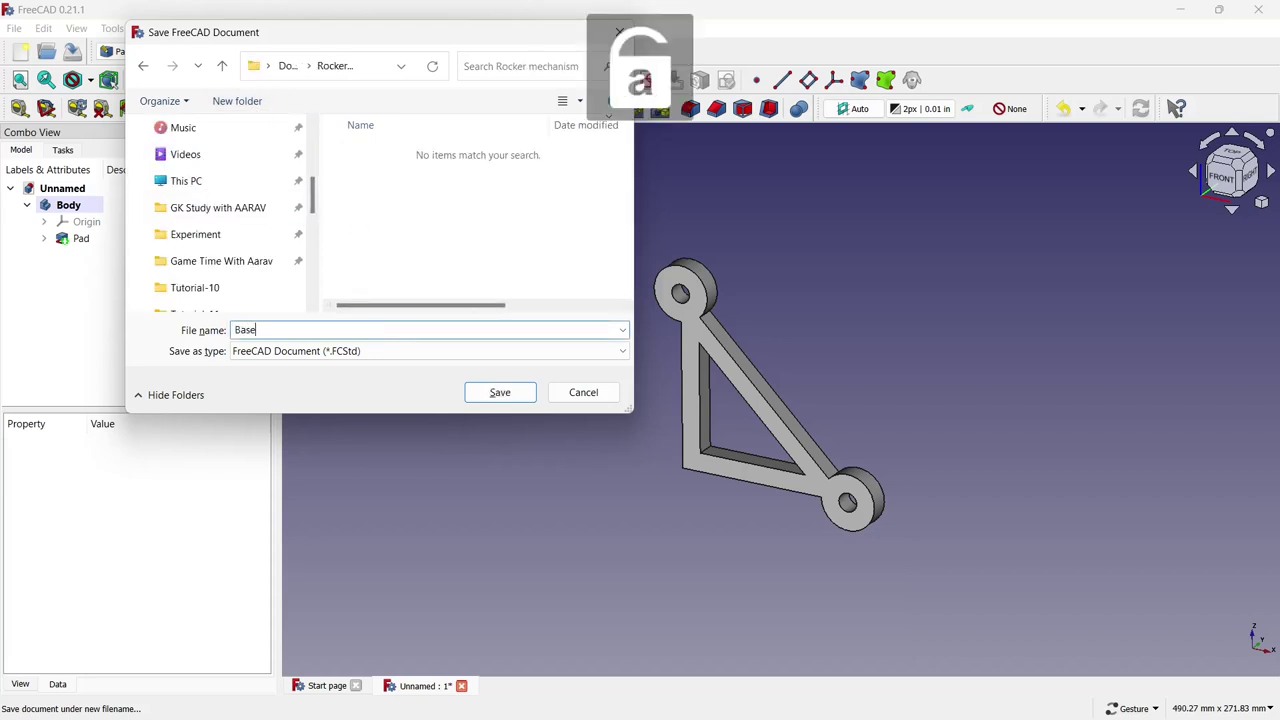
pyautogui.click(471, 392)
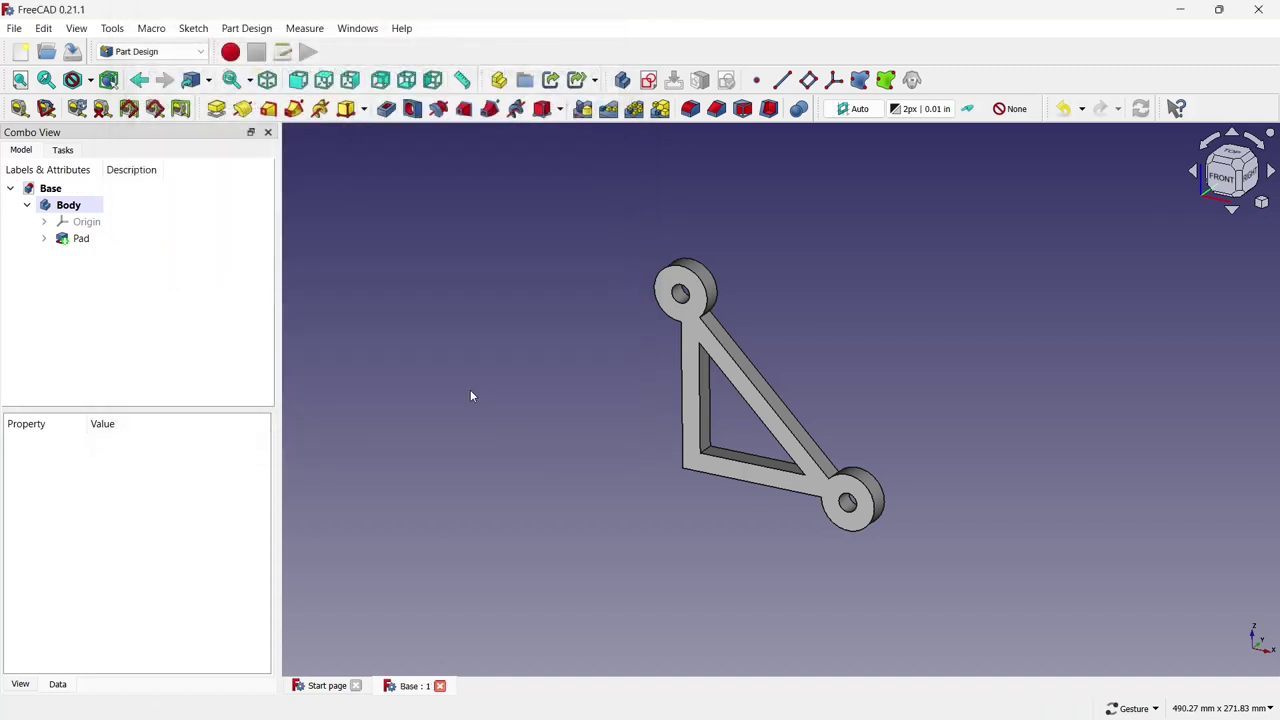
# Orbit and zoom around the finished Base bracket from top-front and front-on views
pyautogui.scroll(2, 720, 289)
pyautogui.scroll(-1, 618, 332)
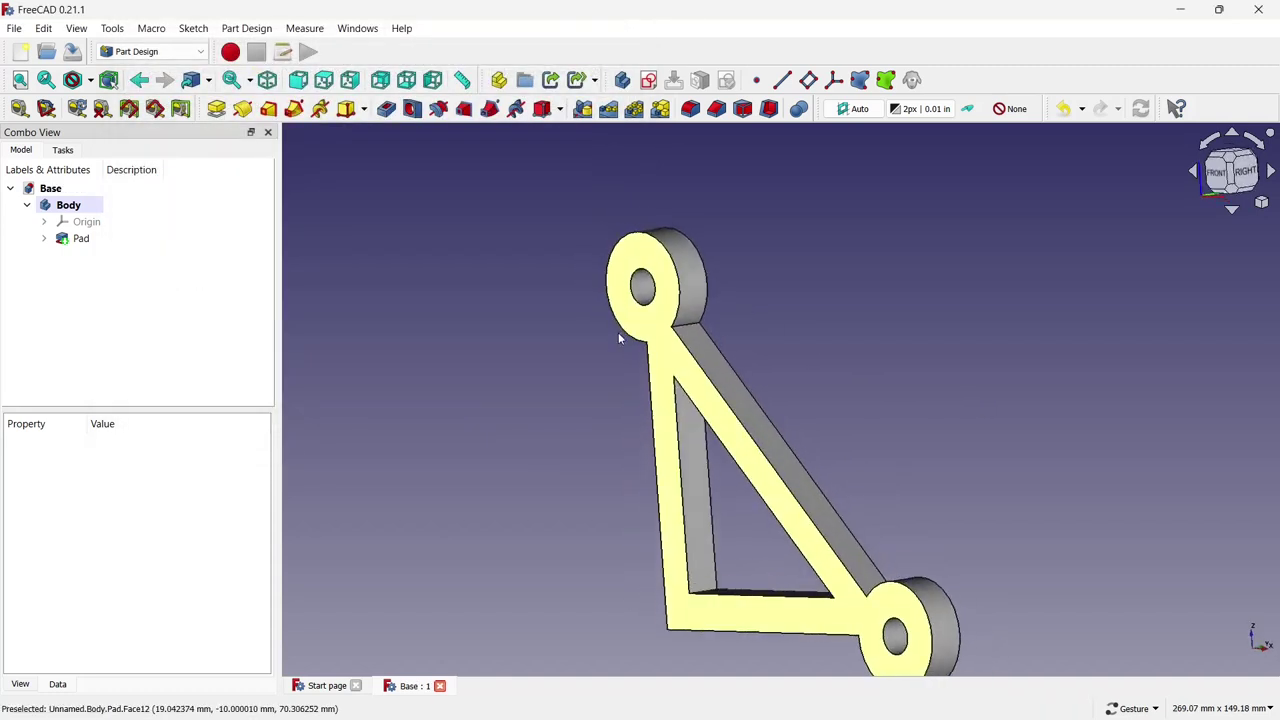
pyautogui.scroll(2, 688, 325)
pyautogui.scroll(1, 688, 328)
pyautogui.click(684, 340)
pyautogui.scroll(-5, 684, 340)
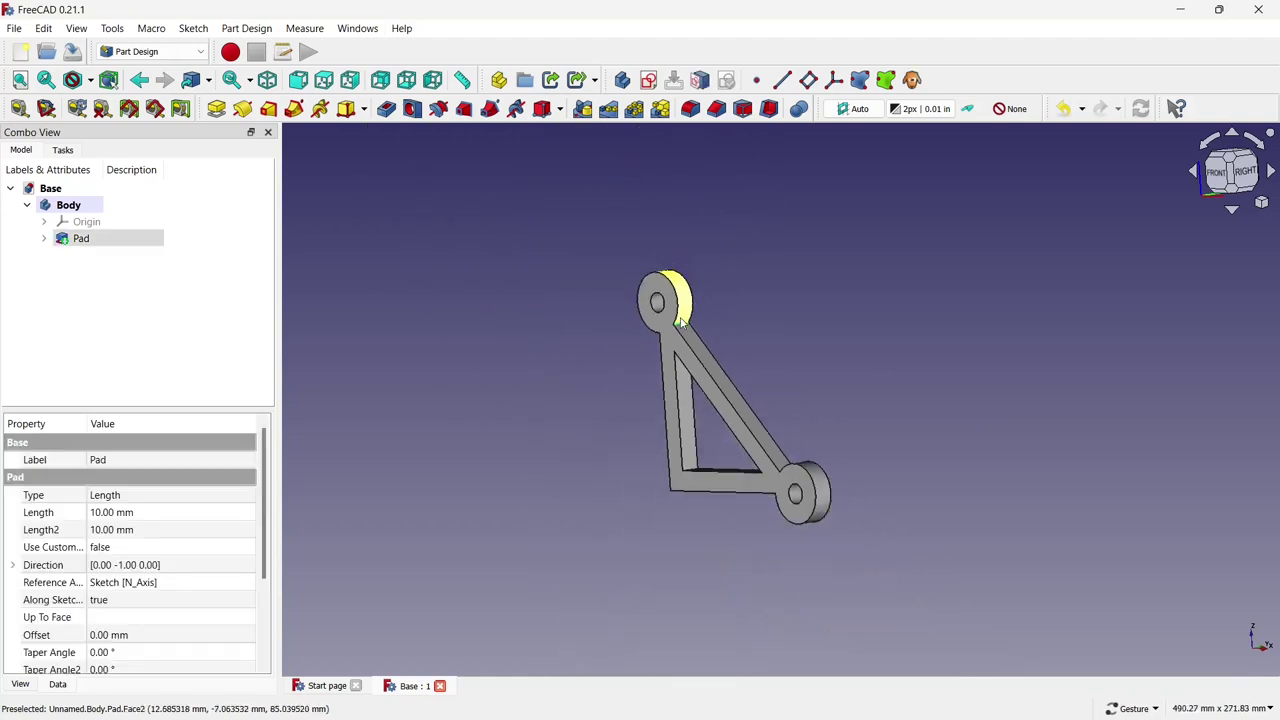
pyautogui.moveTo(684, 340)
pyautogui.mouseDown()
pyautogui.moveTo(745, 425)
pyautogui.moveTo(845, 474)
pyautogui.mouseUp()
pyautogui.scroll(2, 766, 404)
pyautogui.scroll(3, 766, 404)
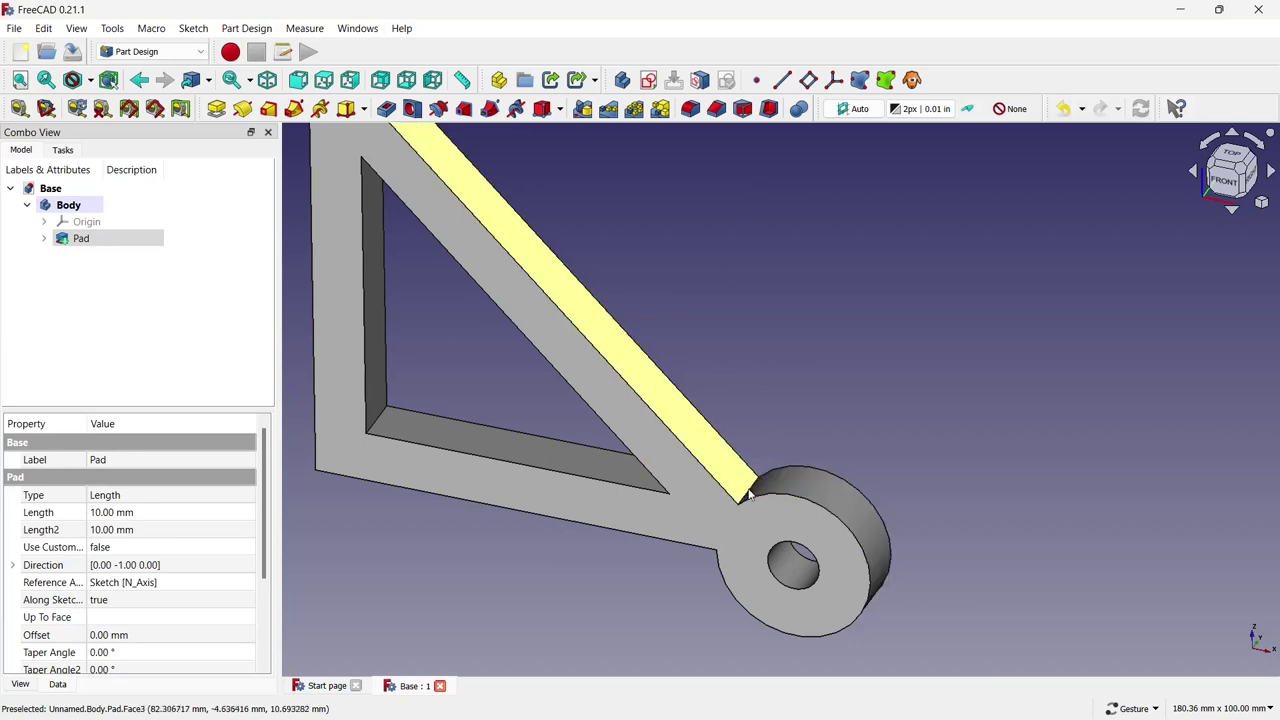
pyautogui.scroll(4, 738, 480)
pyautogui.scroll(-4, 737, 474)
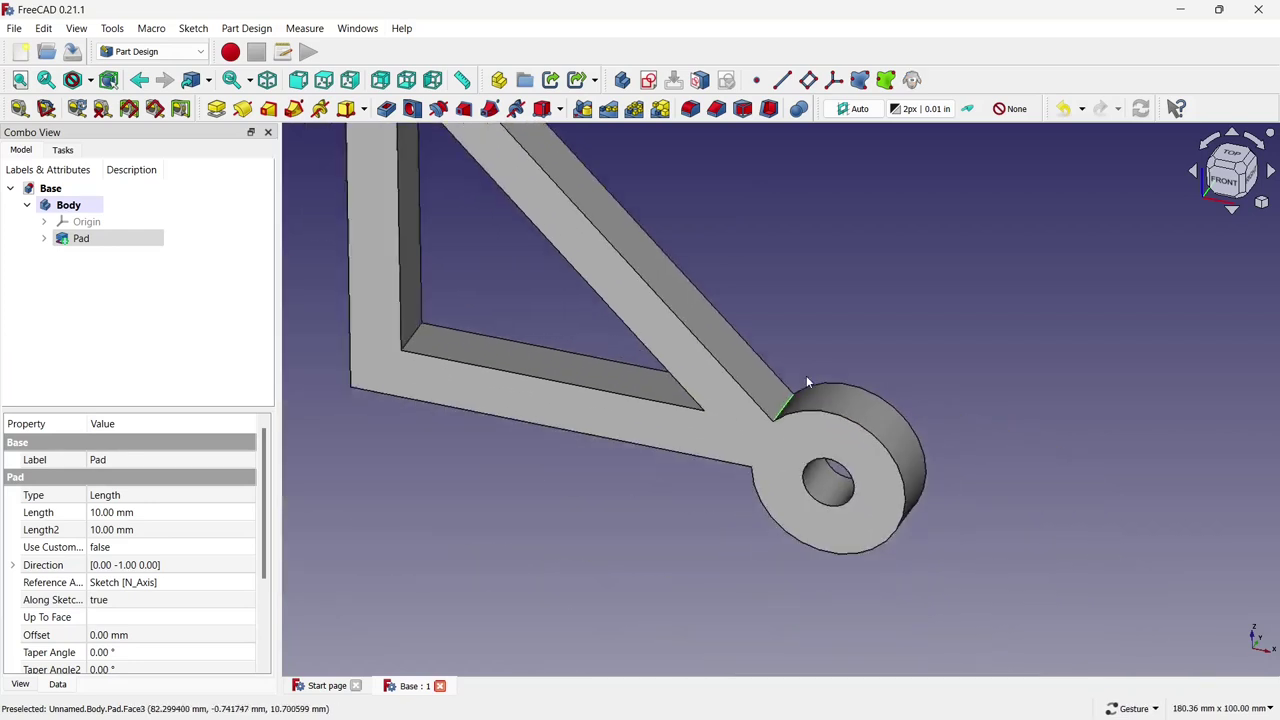
pyautogui.scroll(-2, 806, 375)
pyautogui.scroll(1, 750, 262)
pyautogui.moveTo(750, 264)
pyautogui.mouseDown()
pyautogui.moveTo(637, 228)
pyautogui.moveTo(720, 243)
pyautogui.moveTo(674, 440)
pyautogui.moveTo(763, 443)
pyautogui.moveTo(846, 346)
pyautogui.mouseUp()
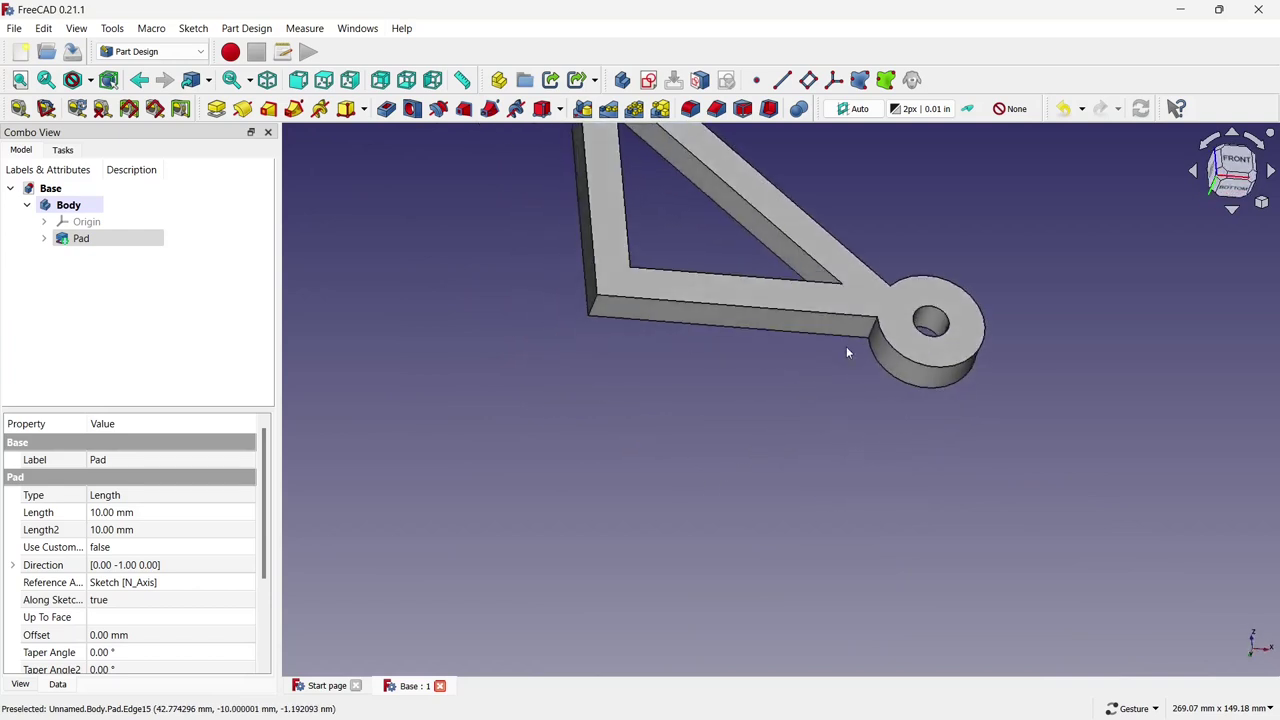
pyautogui.scroll(3, 869, 335)
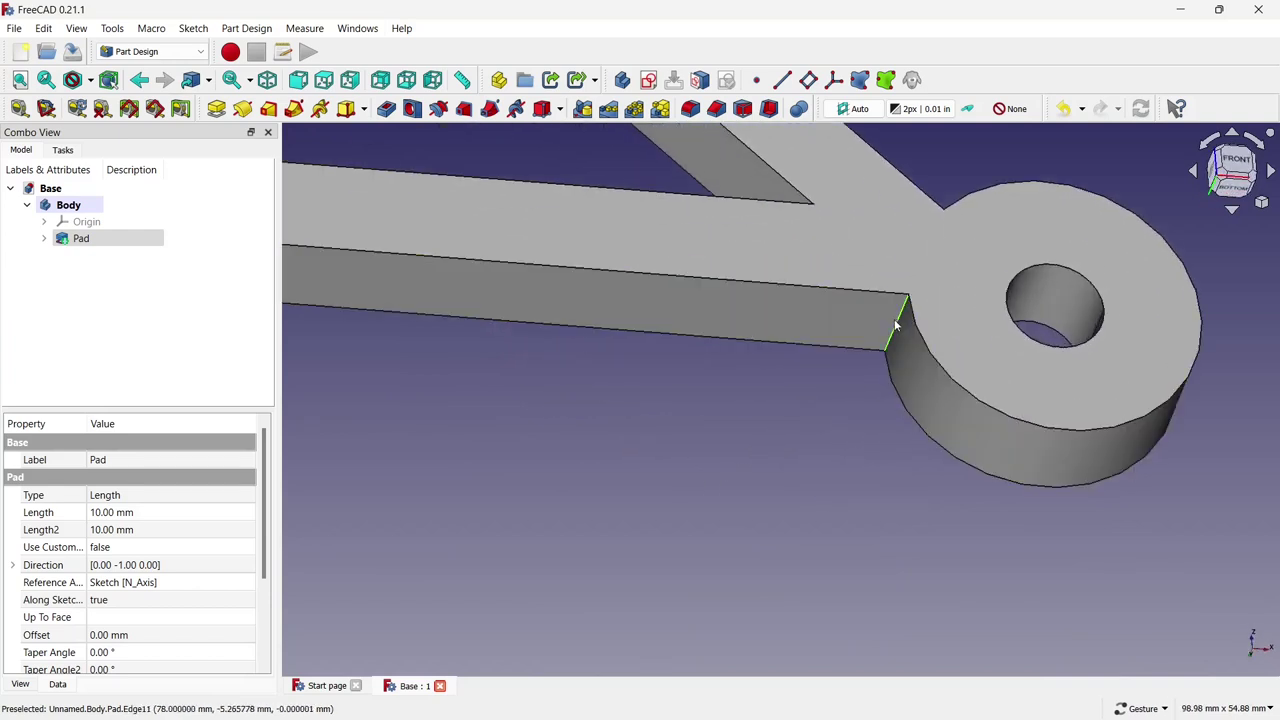
pyautogui.scroll(-3, 732, 427)
pyautogui.scroll(-2, 732, 427)
pyautogui.scroll(2, 571, 206)
pyautogui.scroll(3, 573, 278)
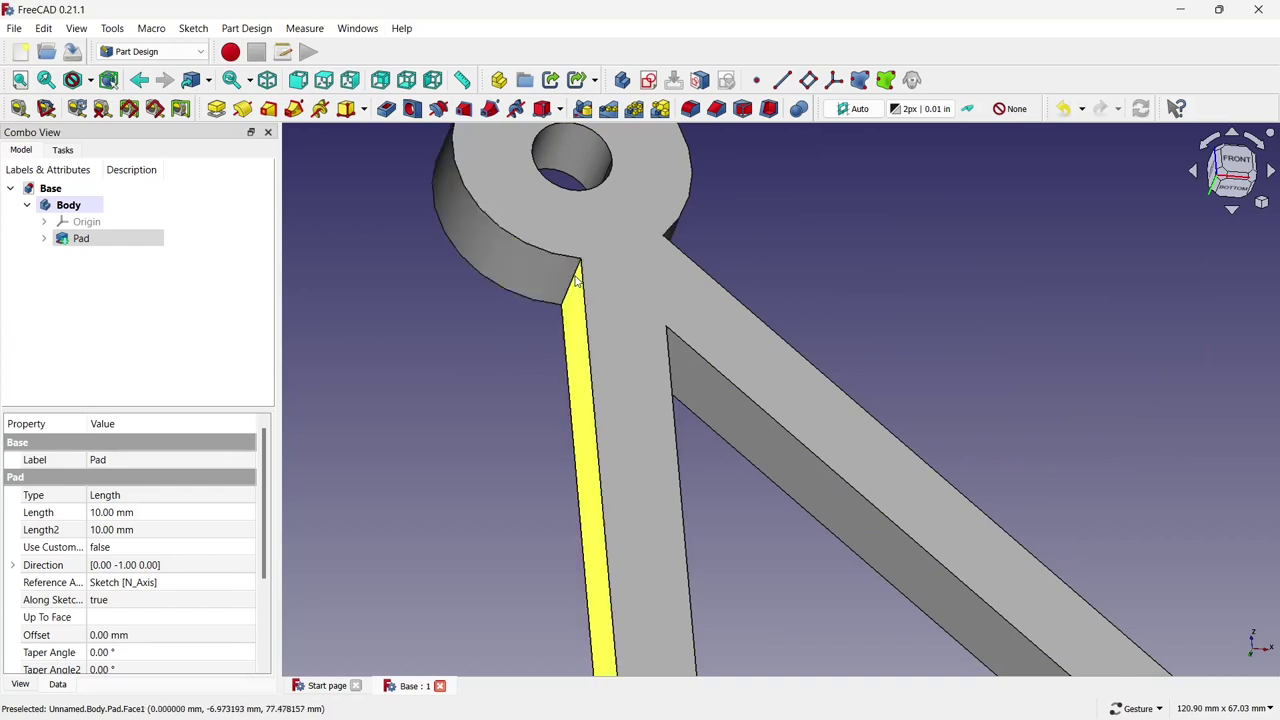
pyautogui.scroll(-5, 576, 276)
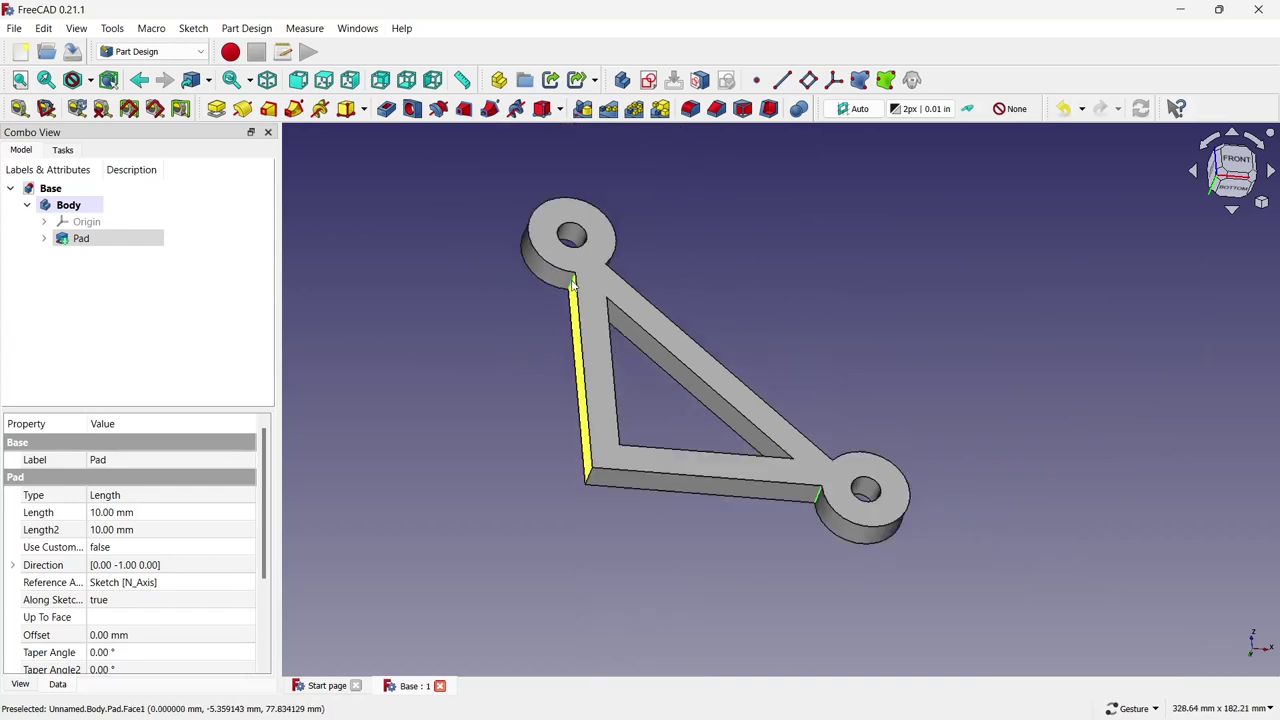
pyautogui.scroll(-1, 771, 423)
# View the bracket isometrically, then start a fillet on the six selected inner-triangle edges
pyautogui.moveTo(771, 423)
pyautogui.mouseDown()
pyautogui.moveTo(663, 503)
pyautogui.moveTo(880, 463)
pyautogui.mouseUp()
pyautogui.scroll(3, 714, 457)
pyautogui.scroll(4, 866, 415)
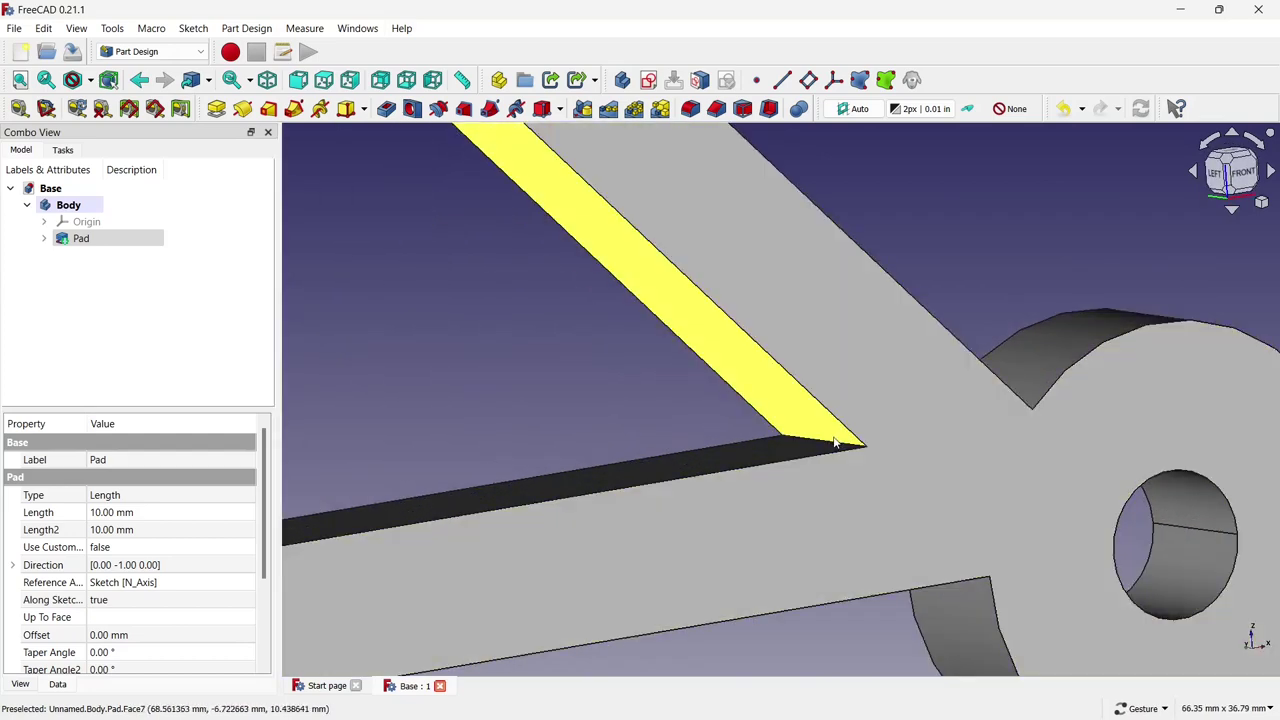
pyautogui.scroll(-6, 771, 443)
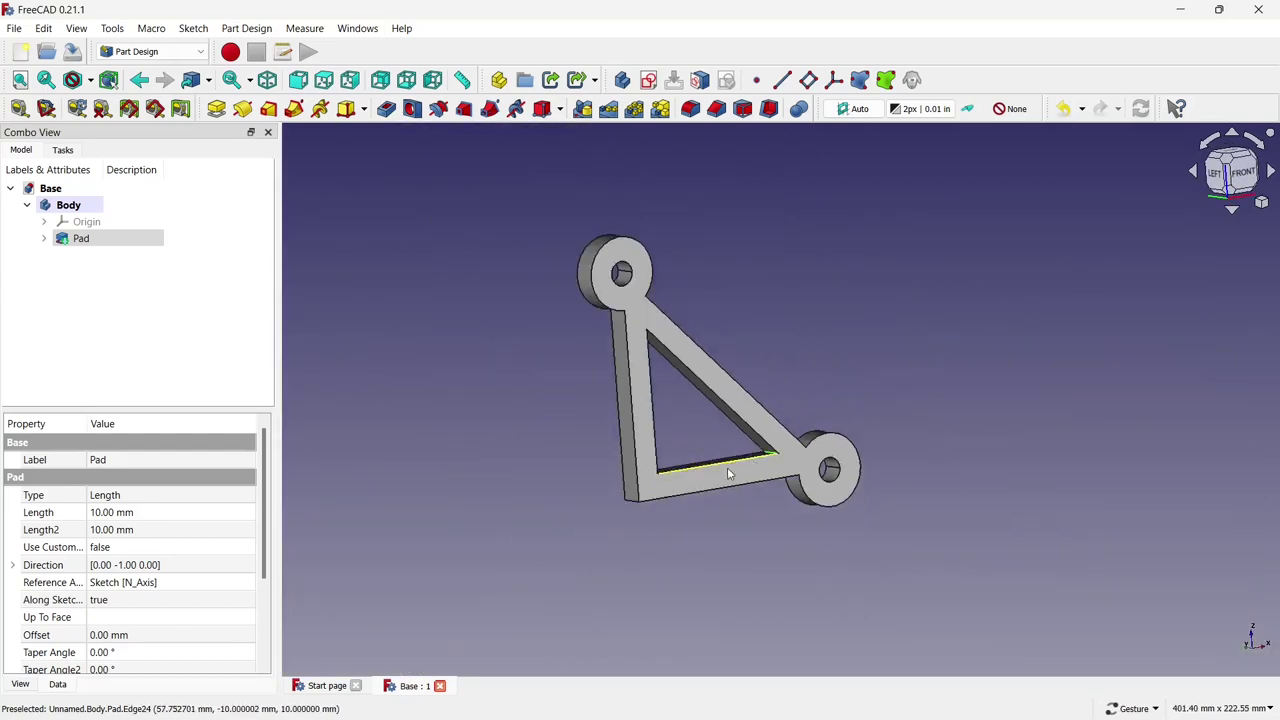
pyautogui.moveTo(727, 467)
pyautogui.mouseDown()
pyautogui.moveTo(715, 489)
pyautogui.moveTo(680, 437)
pyautogui.mouseUp()
pyautogui.scroll(5, 690, 260)
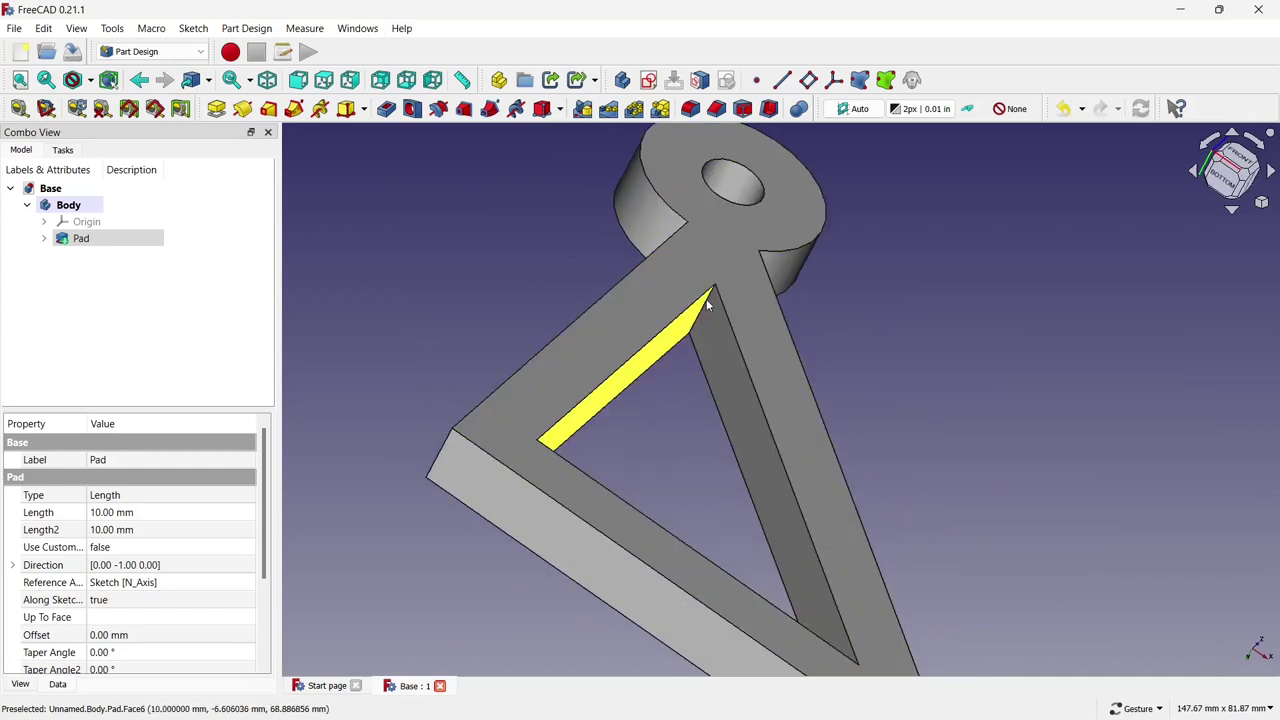
pyautogui.scroll(-3, 707, 305)
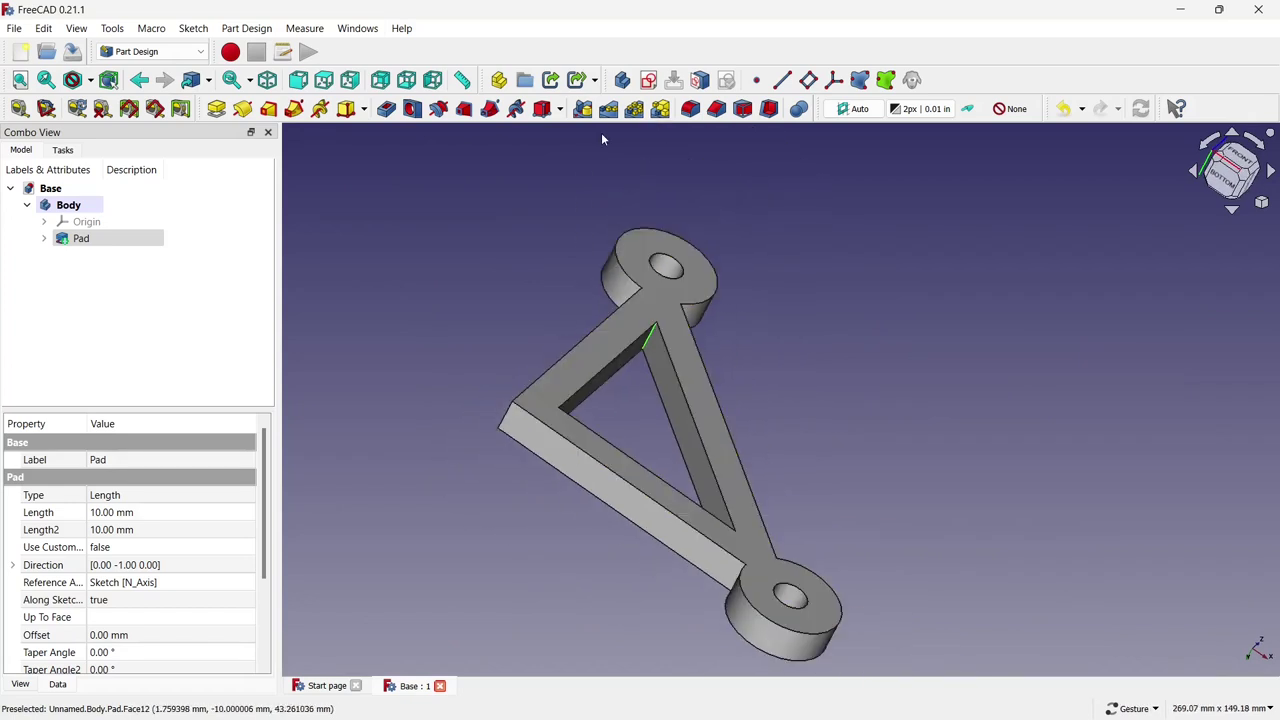
pyautogui.click(691, 109)
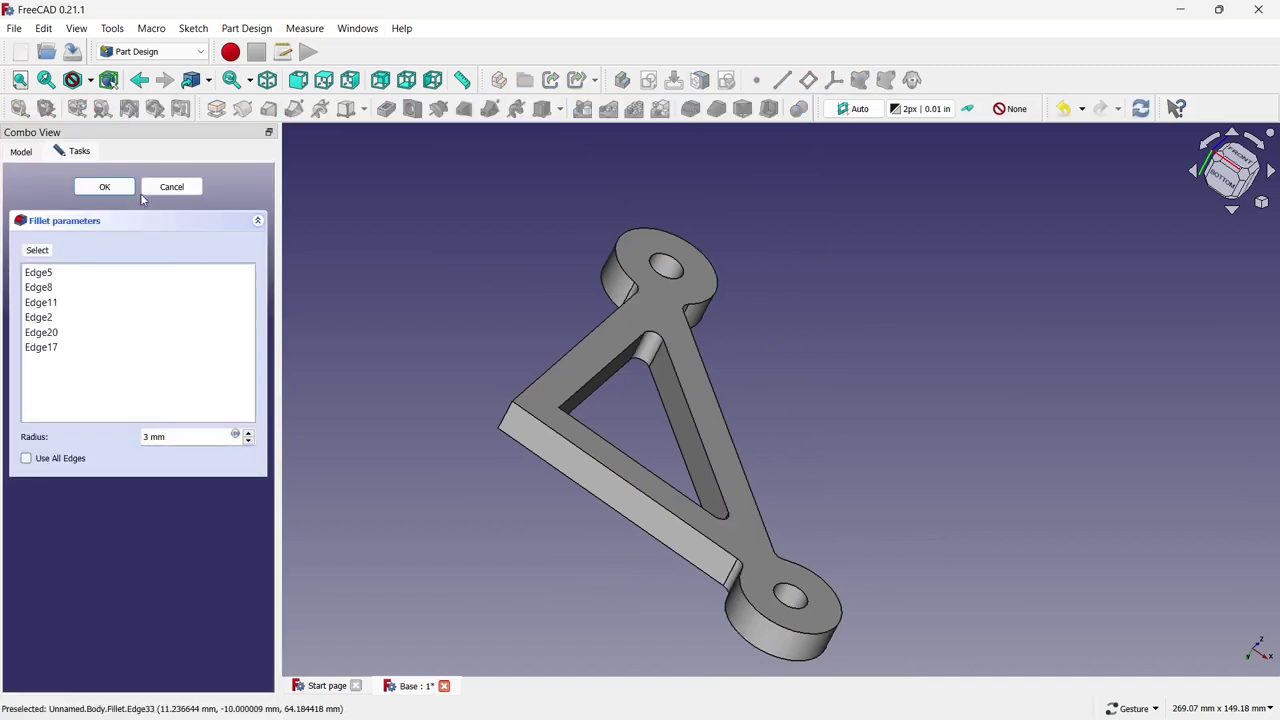
# Apply the 3 mm fillet to the six inner-triangle edges and view the bracket isometrically
pyautogui.press('Return')
pyautogui.press('1')
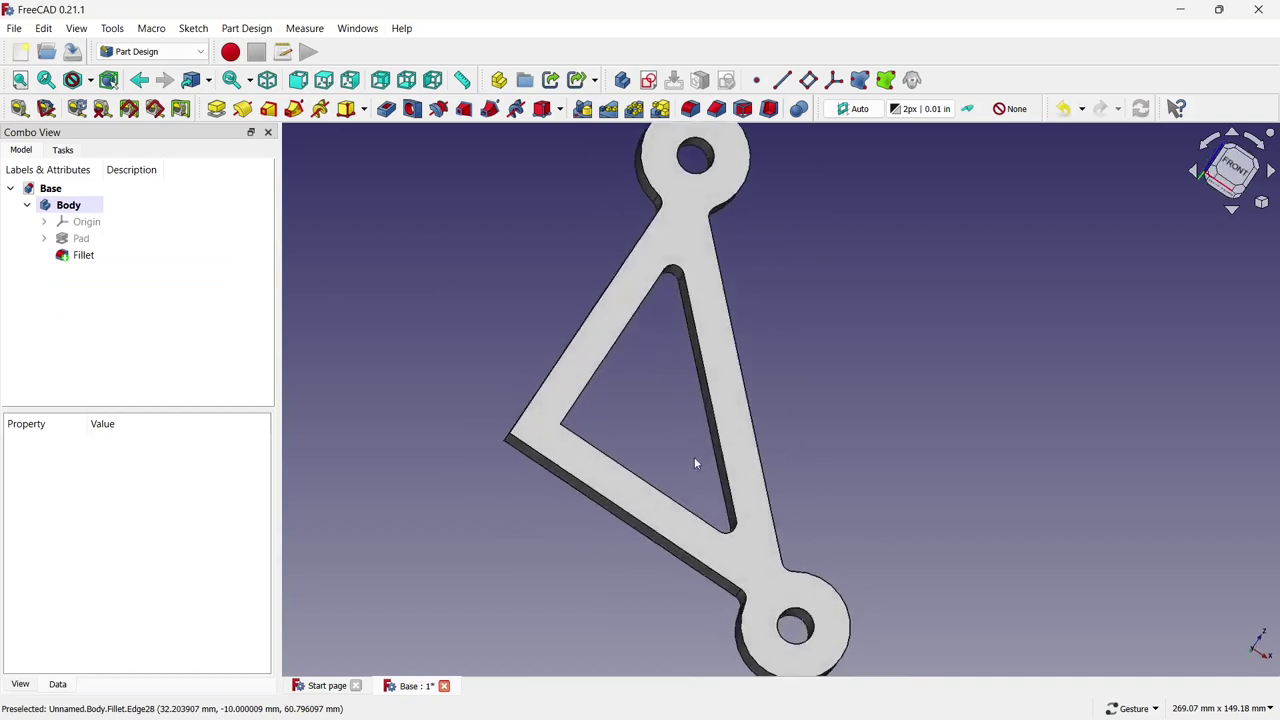
pyautogui.press('0')
pyautogui.scroll(5, 674, 490)
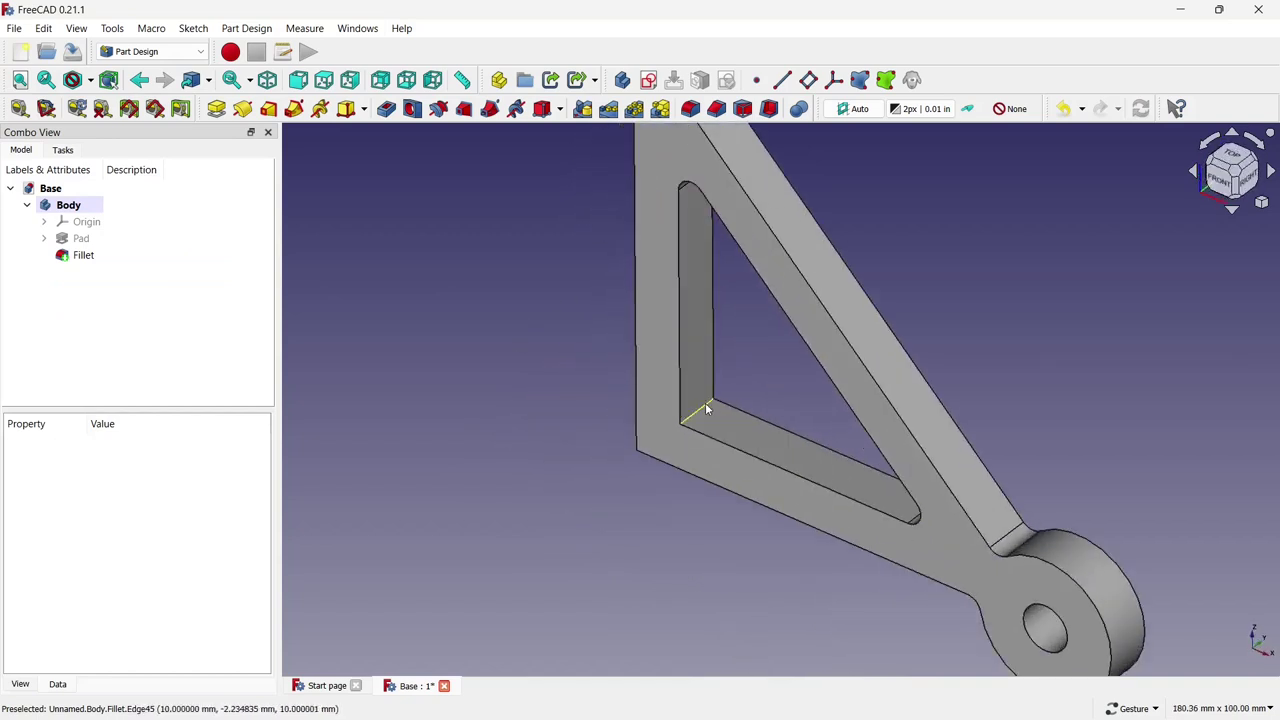
# Round the inner triangle corner edge (Edge45) with a 7 mm fillet
pyautogui.click(692, 109)
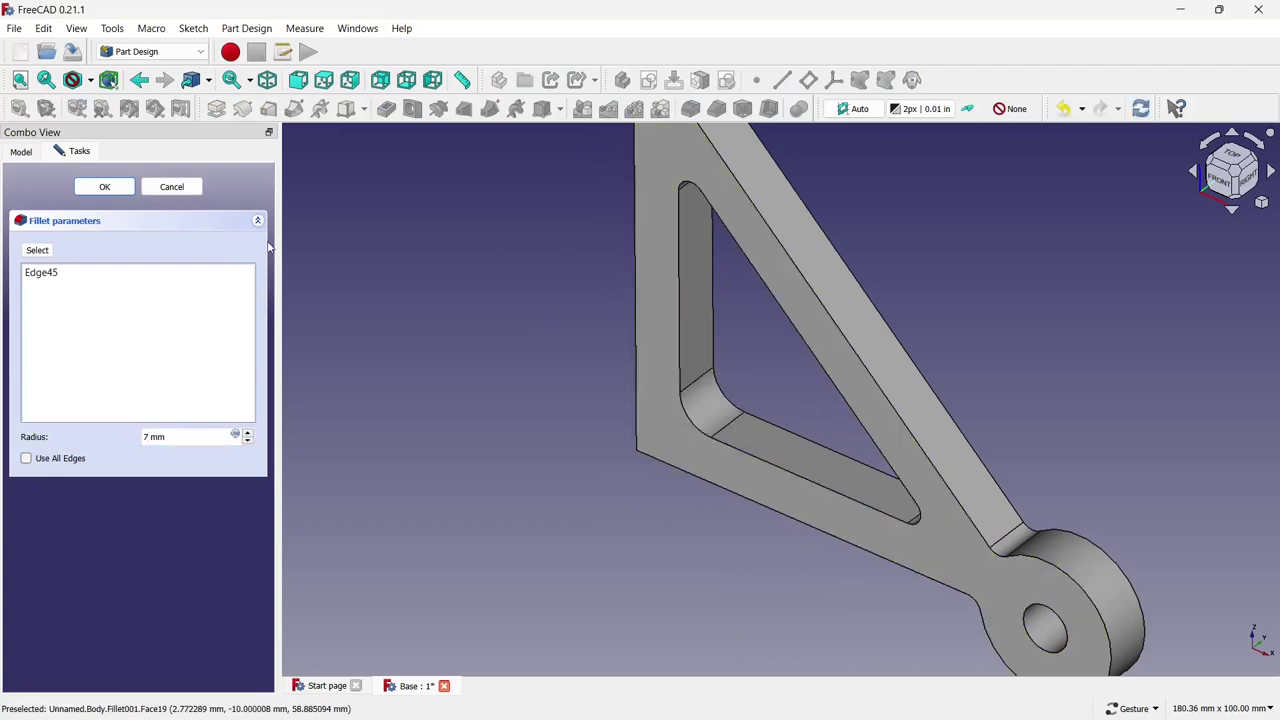
pyautogui.click(104, 187)
pyautogui.press('0')
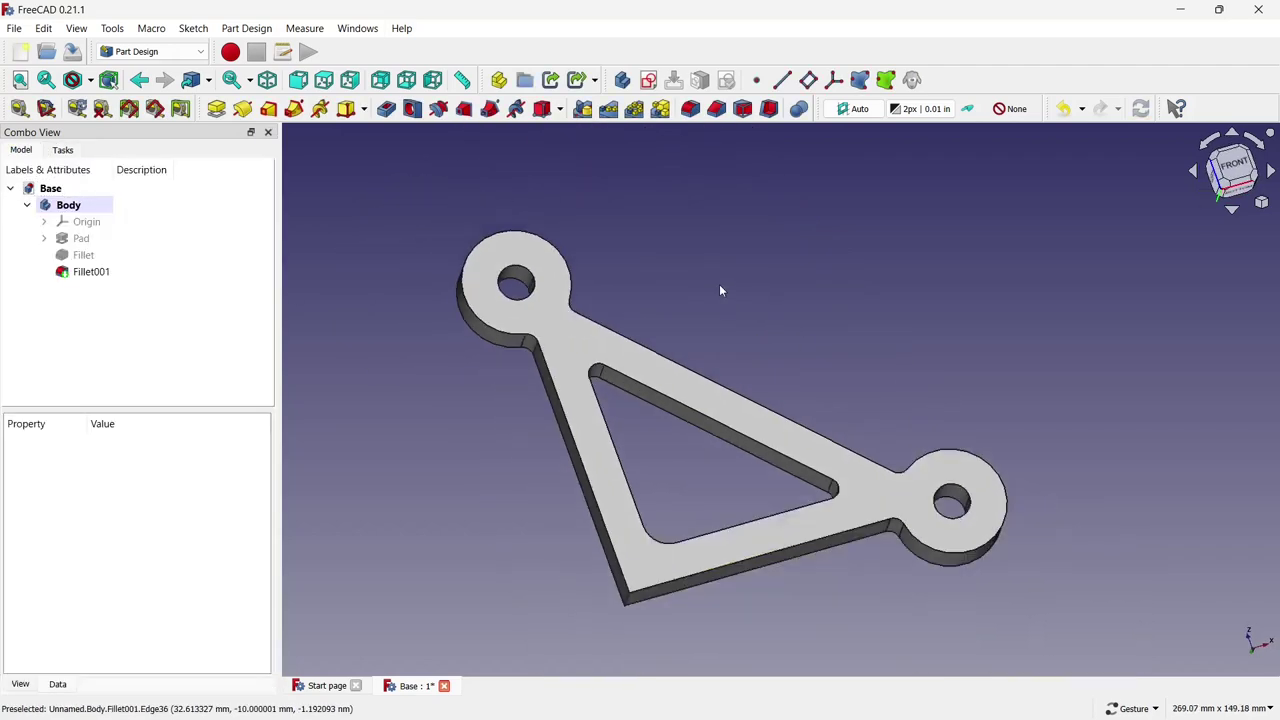
# Round the outer lower-left corner edge (Edge31) with a 10 mm fillet
pyautogui.moveTo(719, 290); pyautogui.dragTo(623, 500)
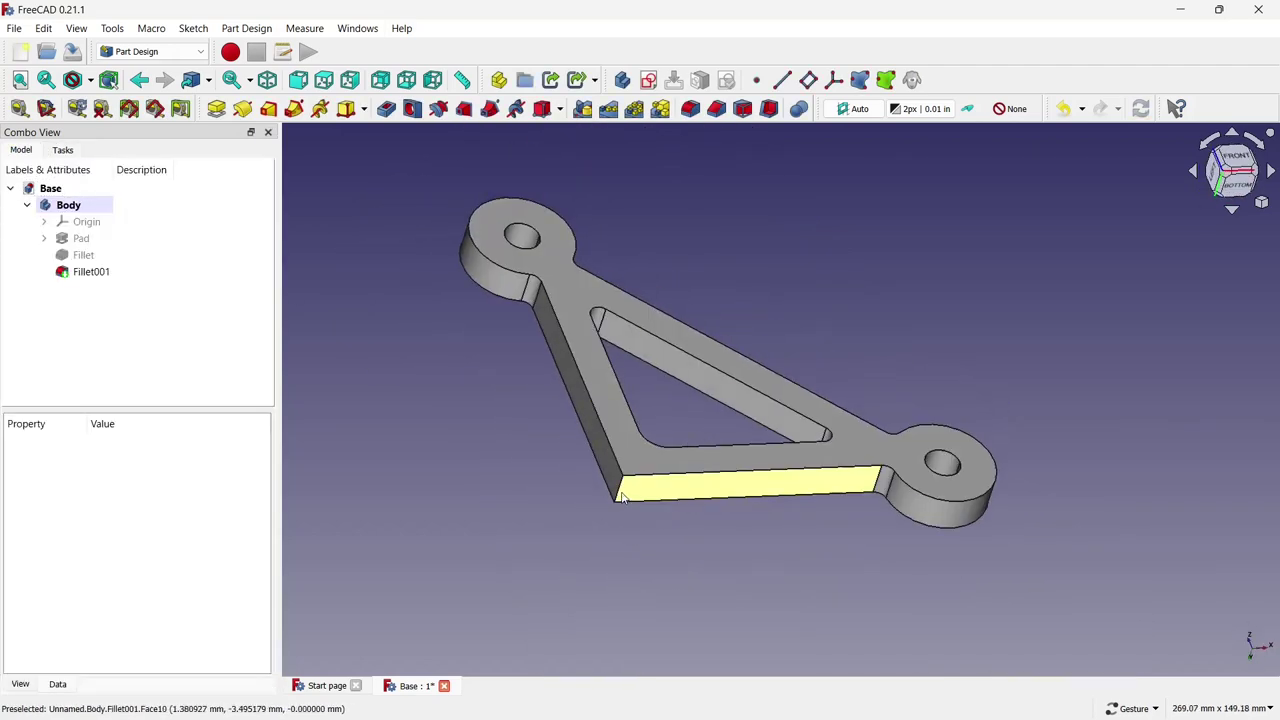
pyautogui.click(618, 492)
pyautogui.click(690, 108)
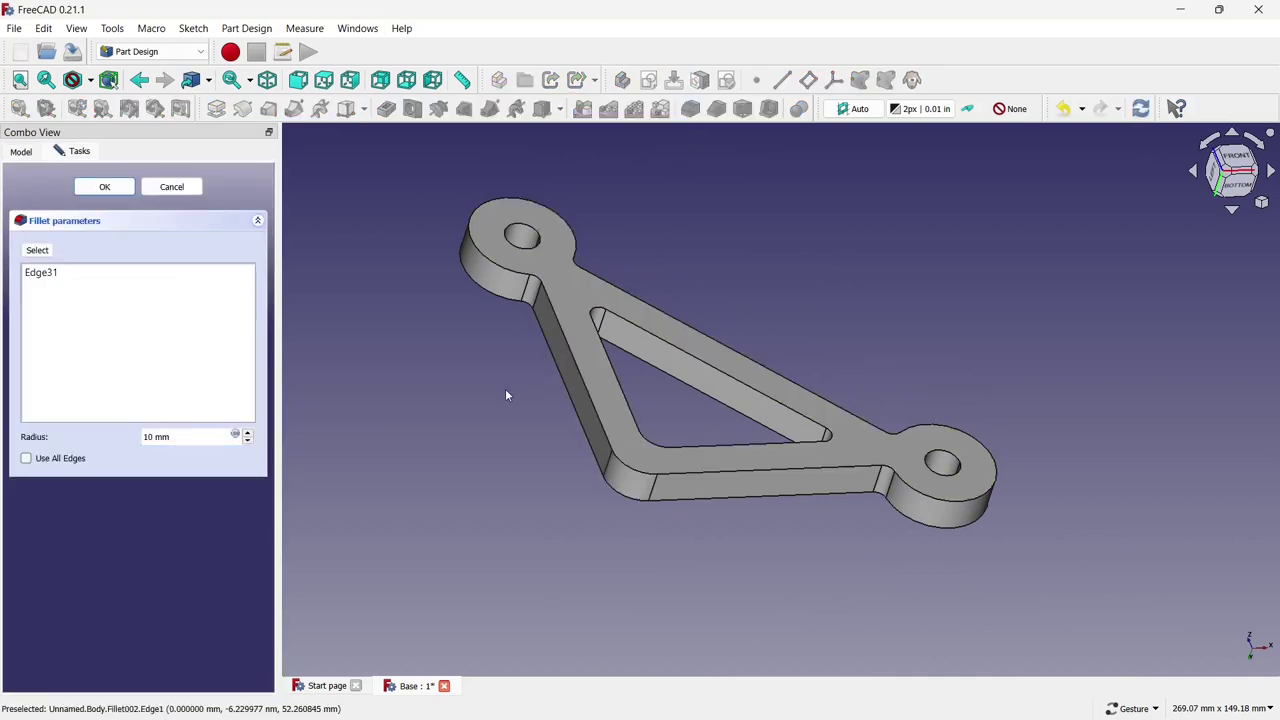
pyautogui.click(104, 187)
pyautogui.moveTo(789, 266)
pyautogui.mouseDown()
pyautogui.moveTo(1082, 423)
pyautogui.moveTo(768, 370)
pyautogui.moveTo(1068, 426)
pyautogui.moveTo(914, 317)
pyautogui.mouseUp()
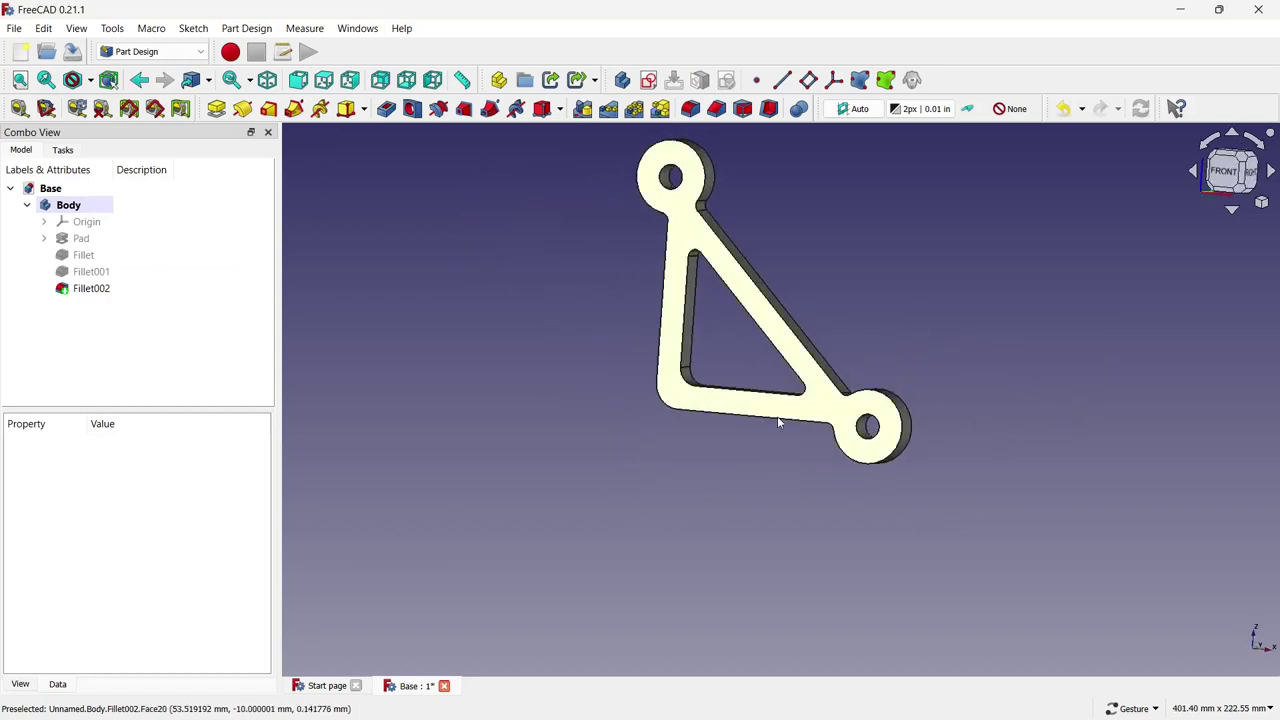
pyautogui.scroll(1, 792, 222)
pyautogui.scroll(-1, 760, 232)
pyautogui.scroll(2, 760, 232)
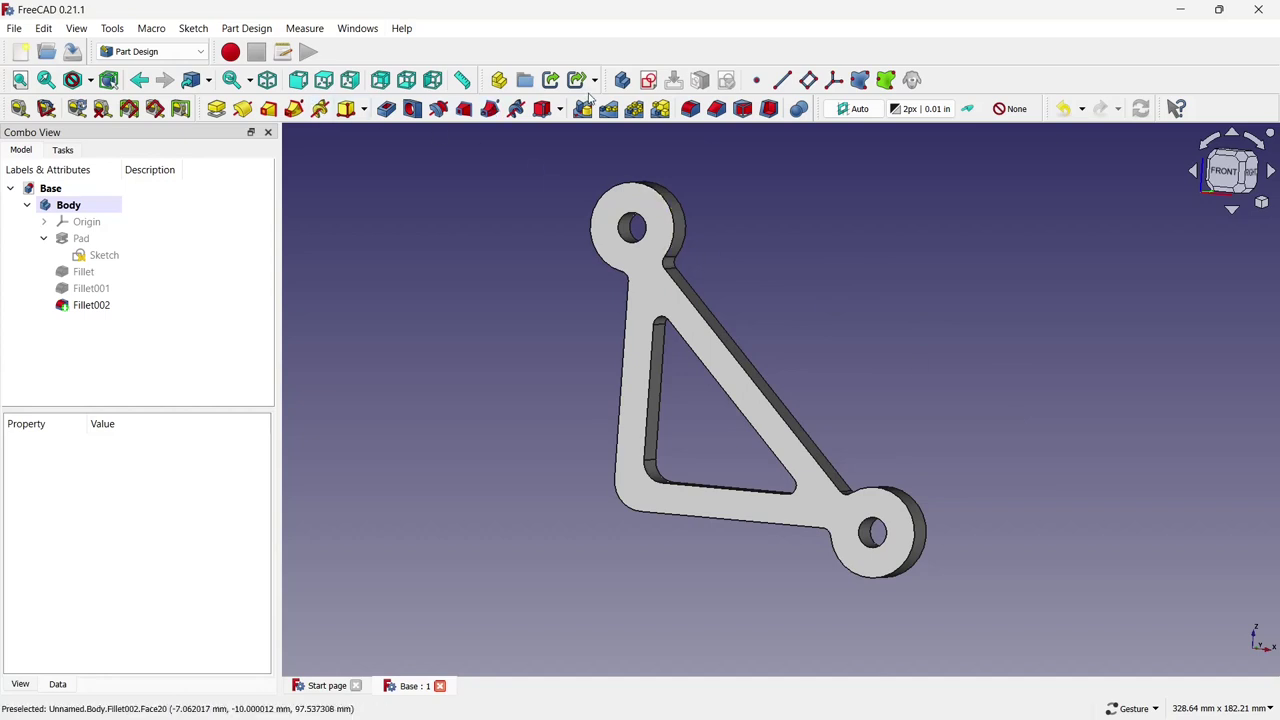
# Create a new document with an XZ-plane sketch and draw a slot along the horizontal axis
pyautogui.click(20, 51)
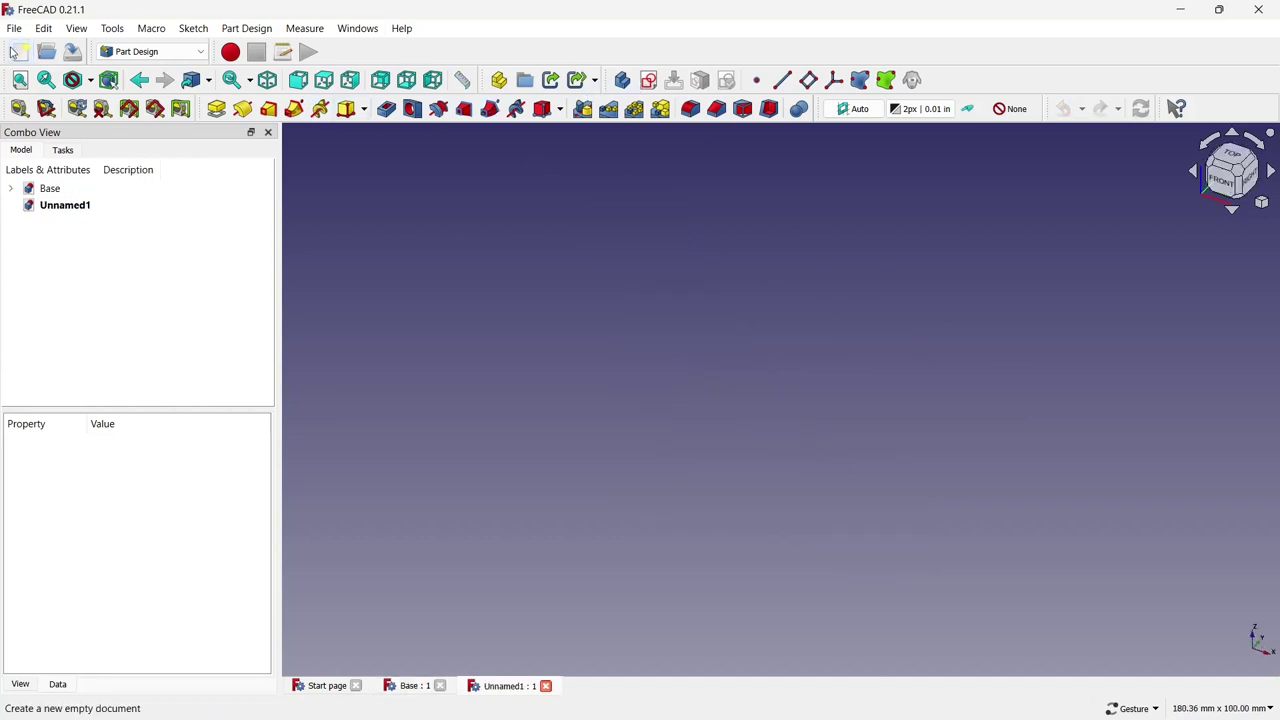
pyautogui.click(648, 80)
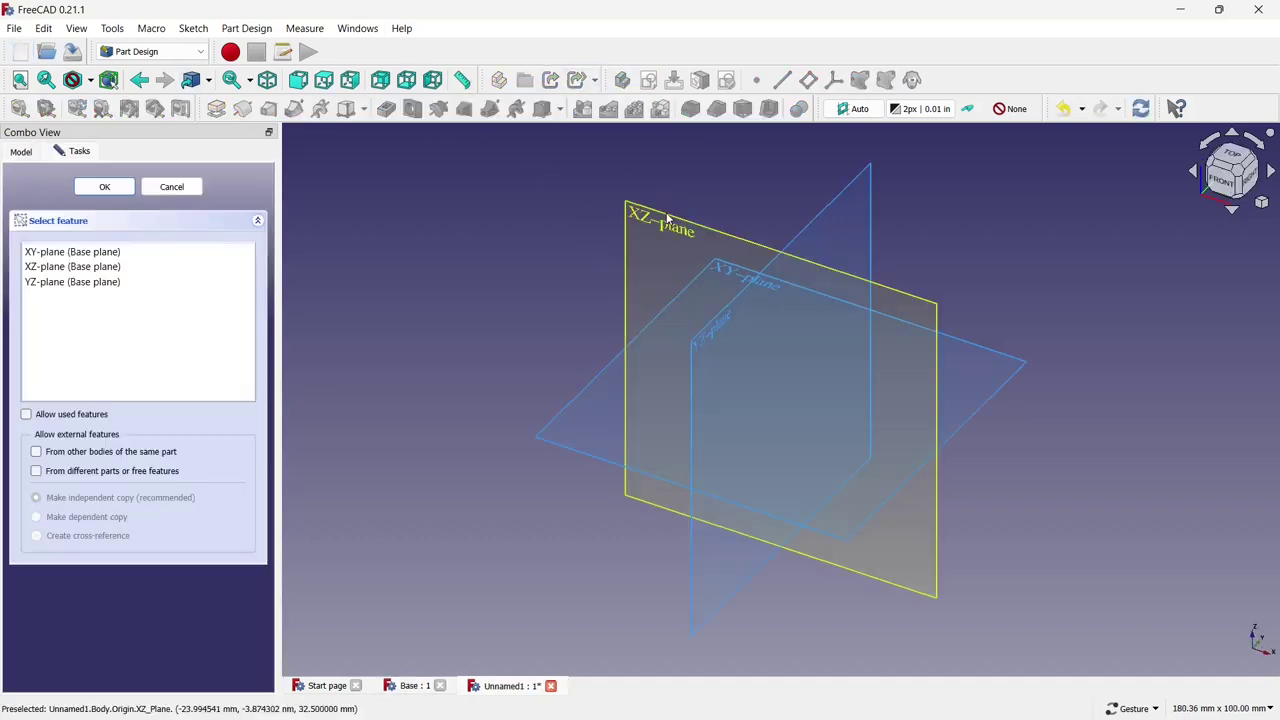
pyautogui.click(662, 216)
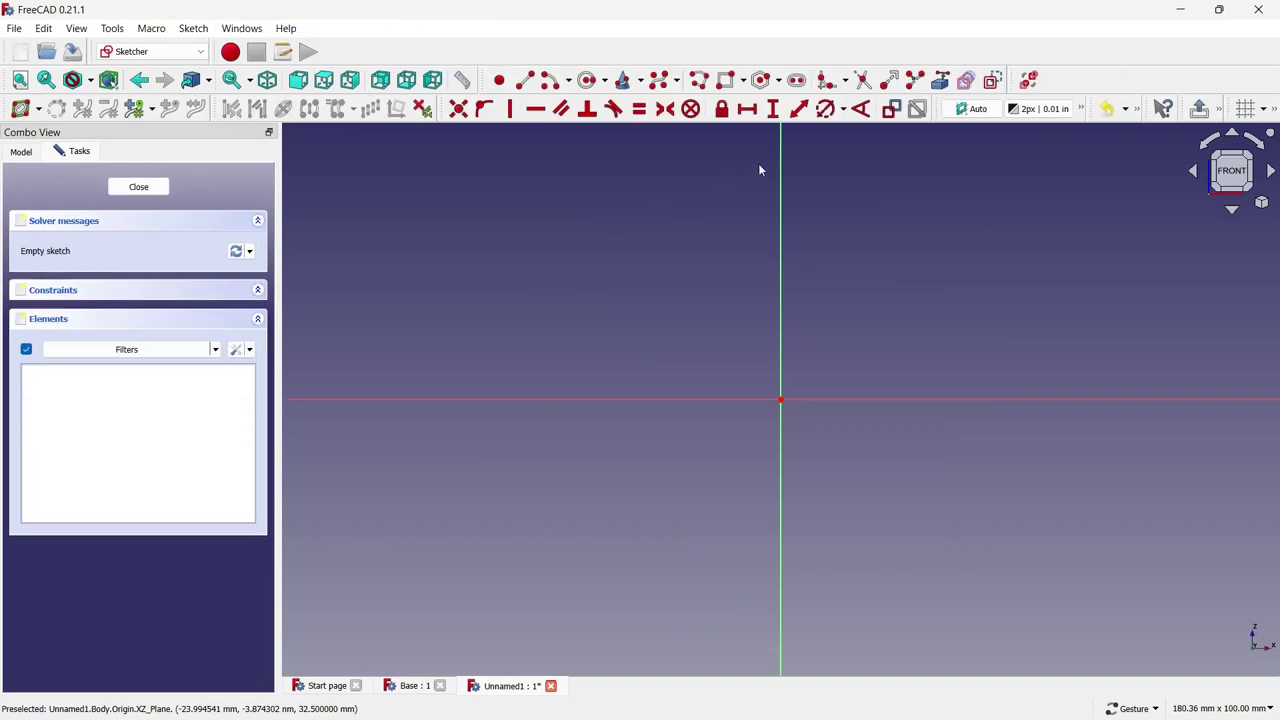
pyautogui.click(685, 400)
pyautogui.click(866, 400)
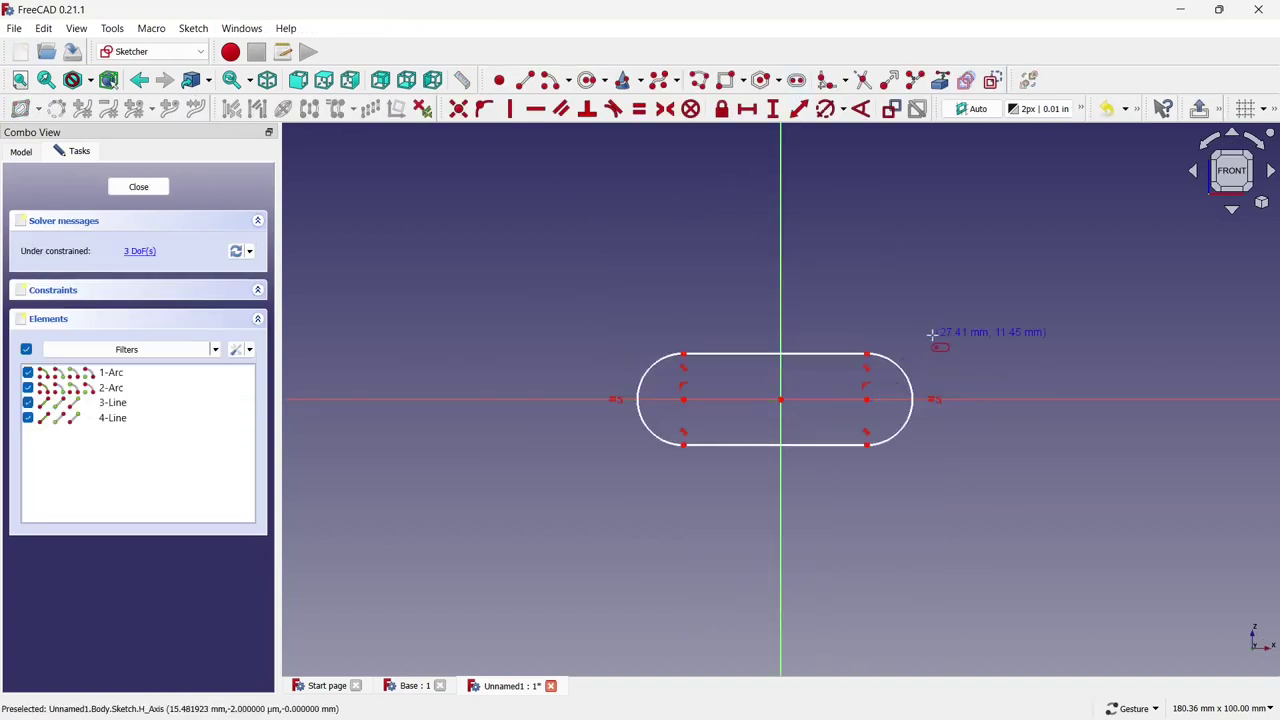
pyautogui.scroll(2, 931, 335)
# Make the slot's arc centres symmetric about the origin and 90 mm apart
pyautogui.click(565, 425)
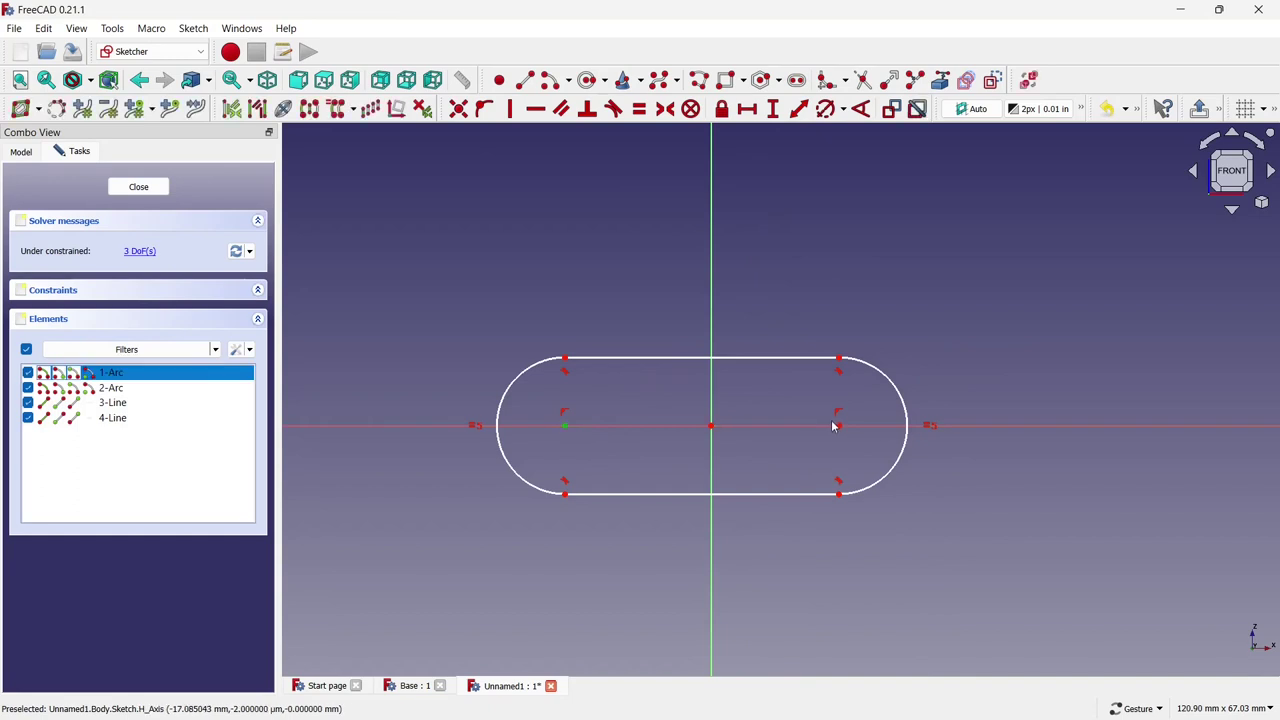
pyautogui.click(839, 427)
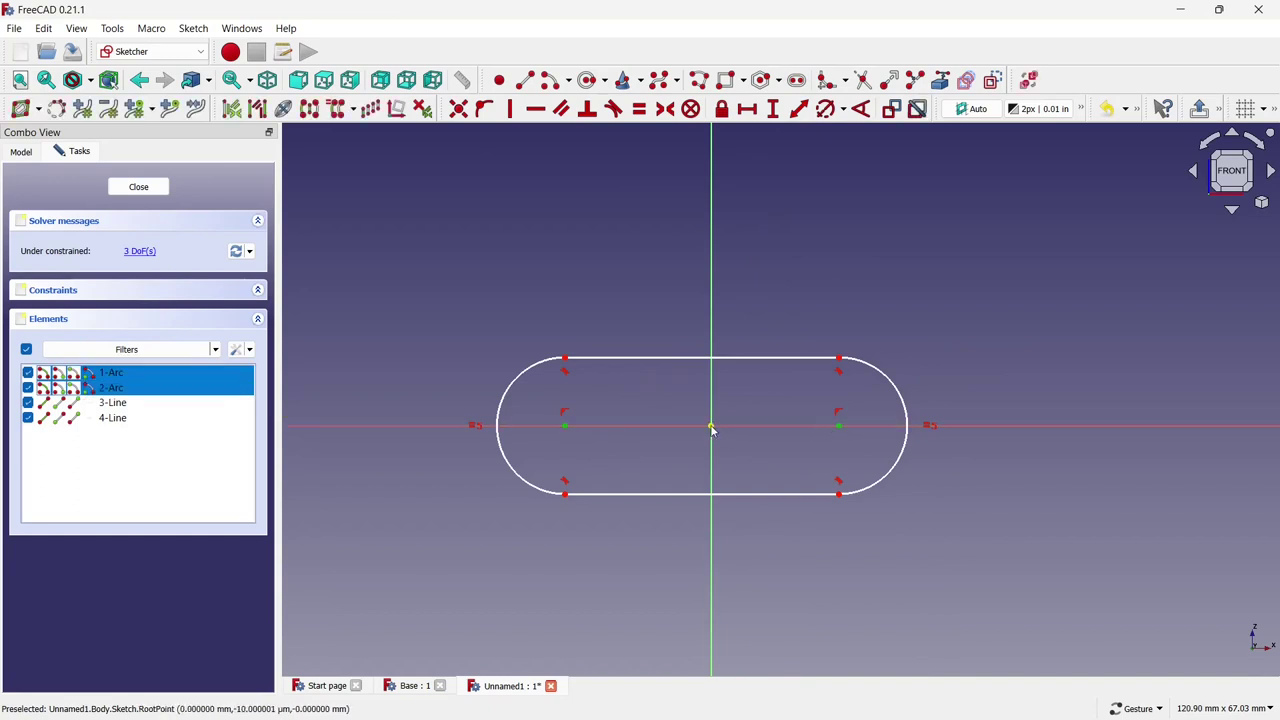
pyautogui.click(664, 108)
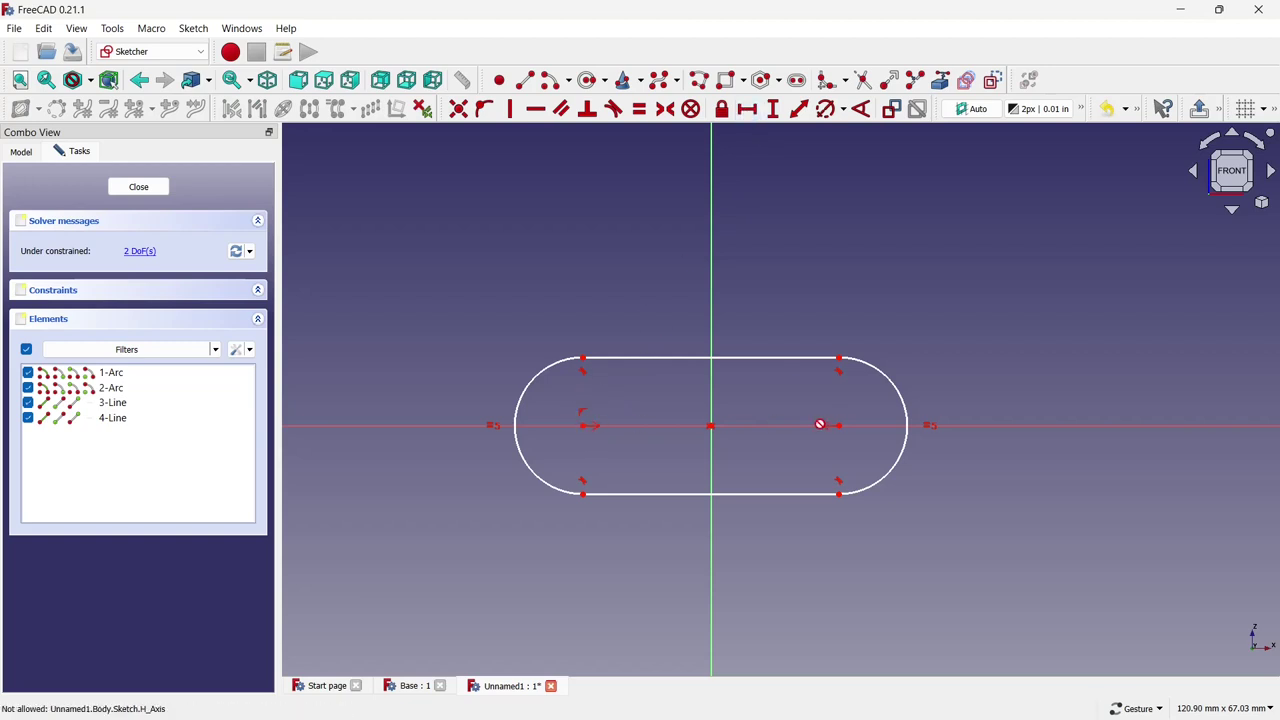
pyautogui.click(838, 425)
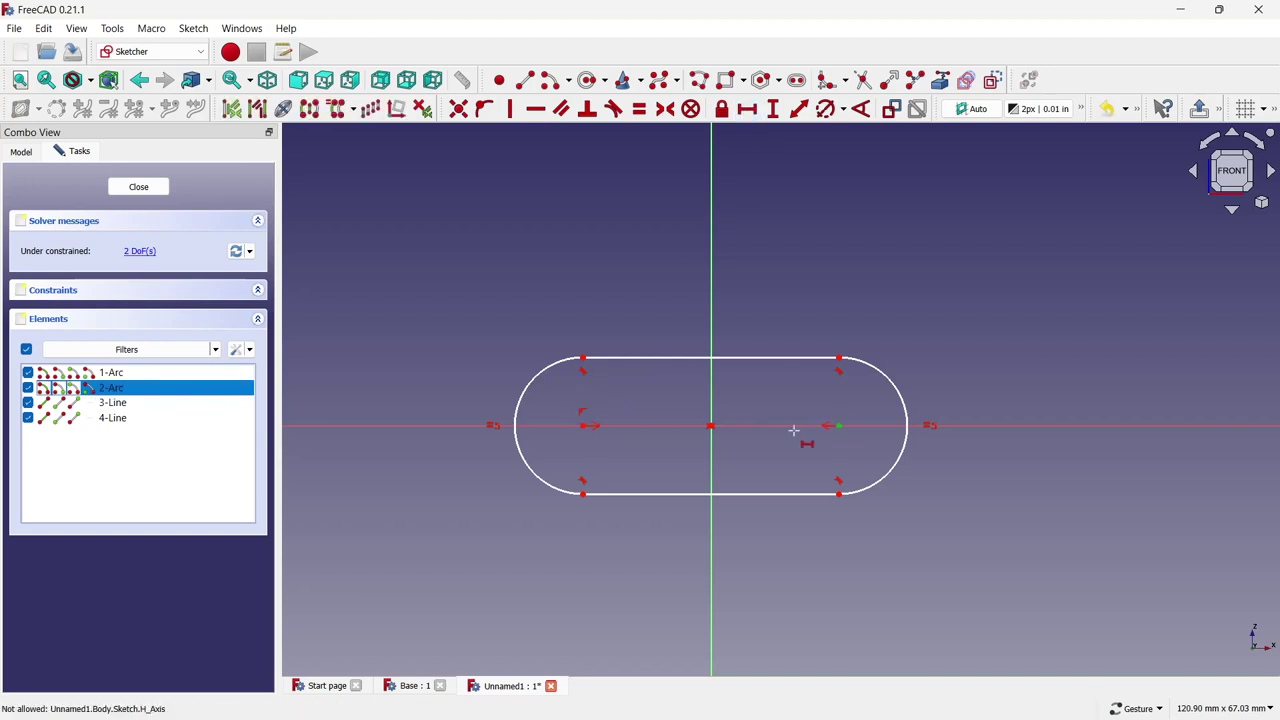
pyautogui.click(584, 426)
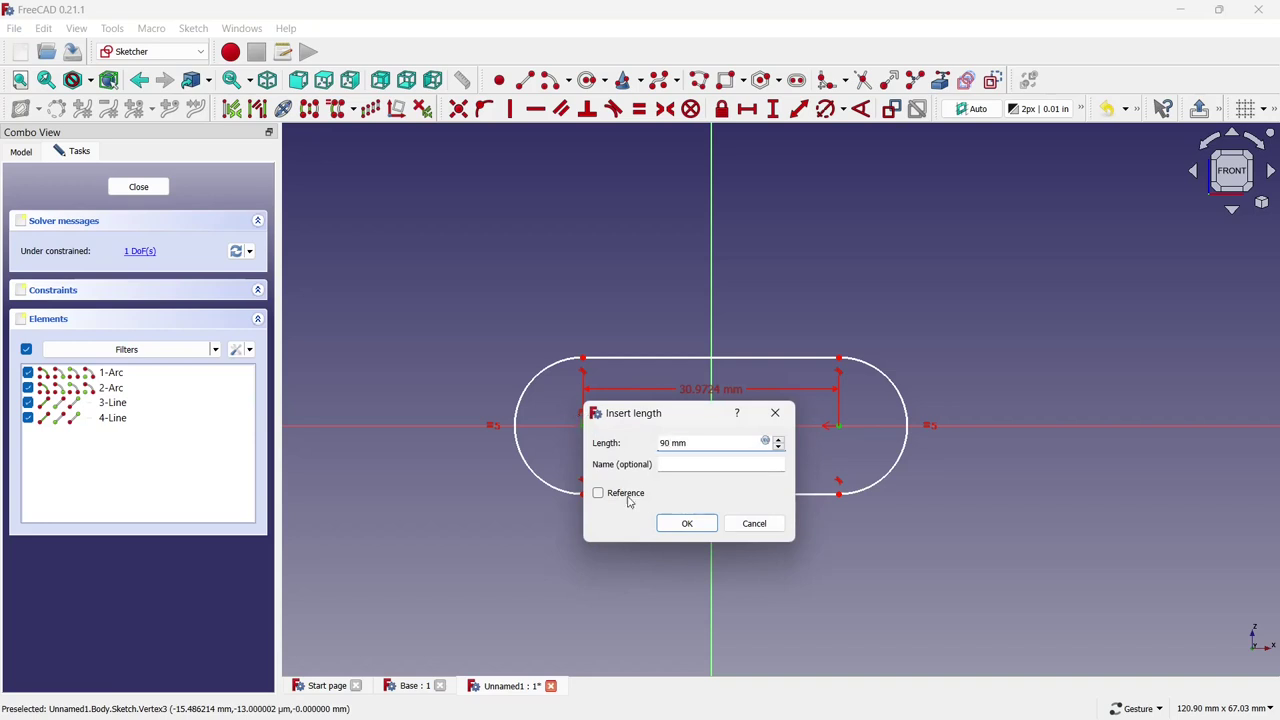
pyautogui.click(672, 523)
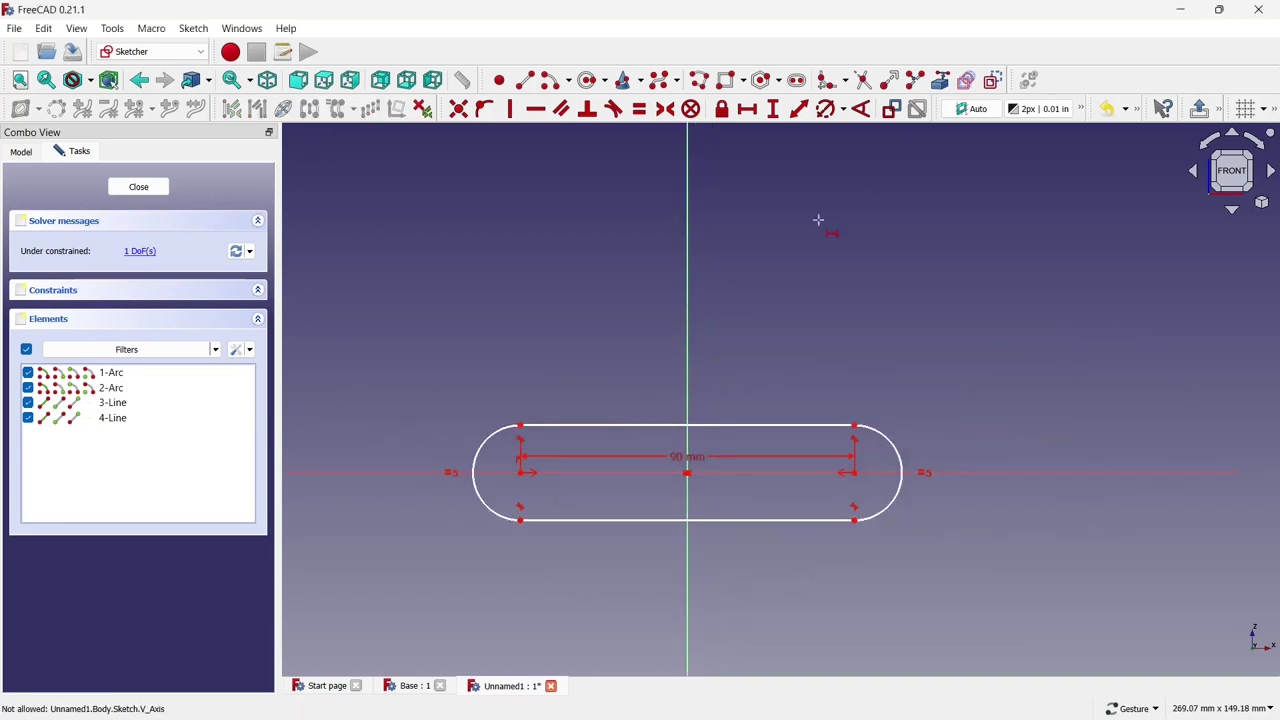
# Give the slot's end arcs a 10 mm radius
pyautogui.click(826, 110)
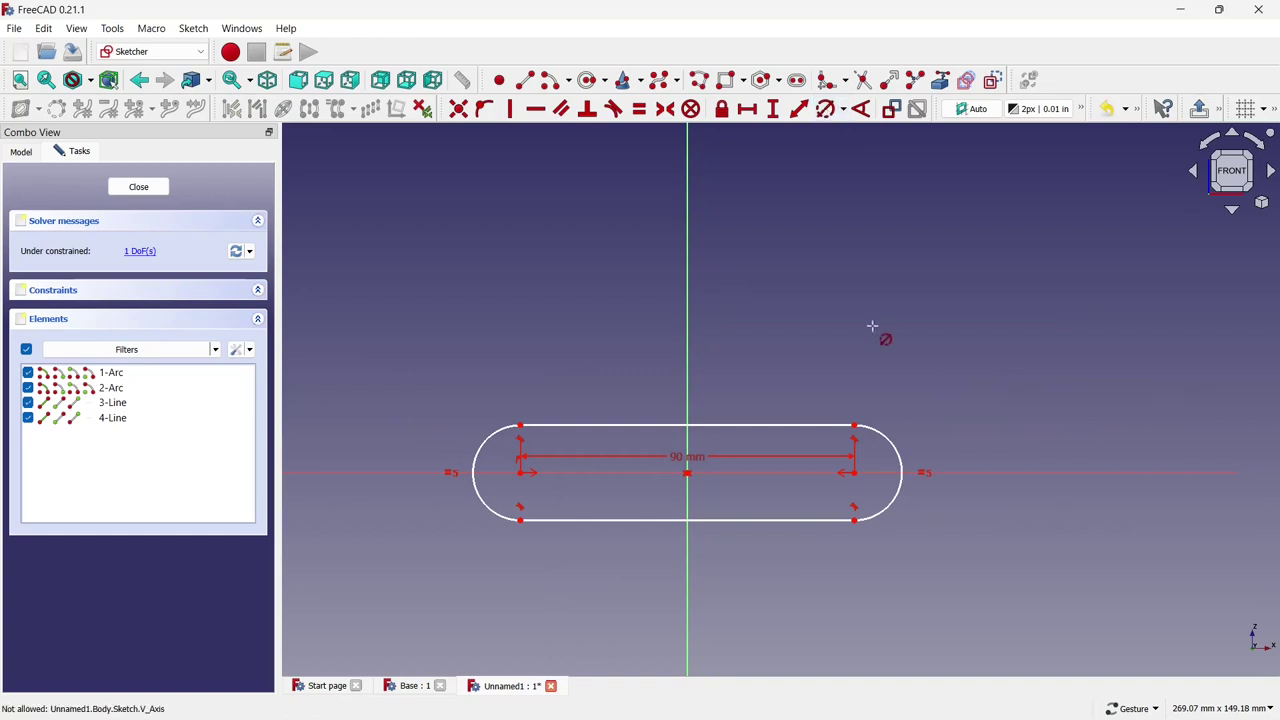
pyautogui.click(872, 424)
pyautogui.write('10')
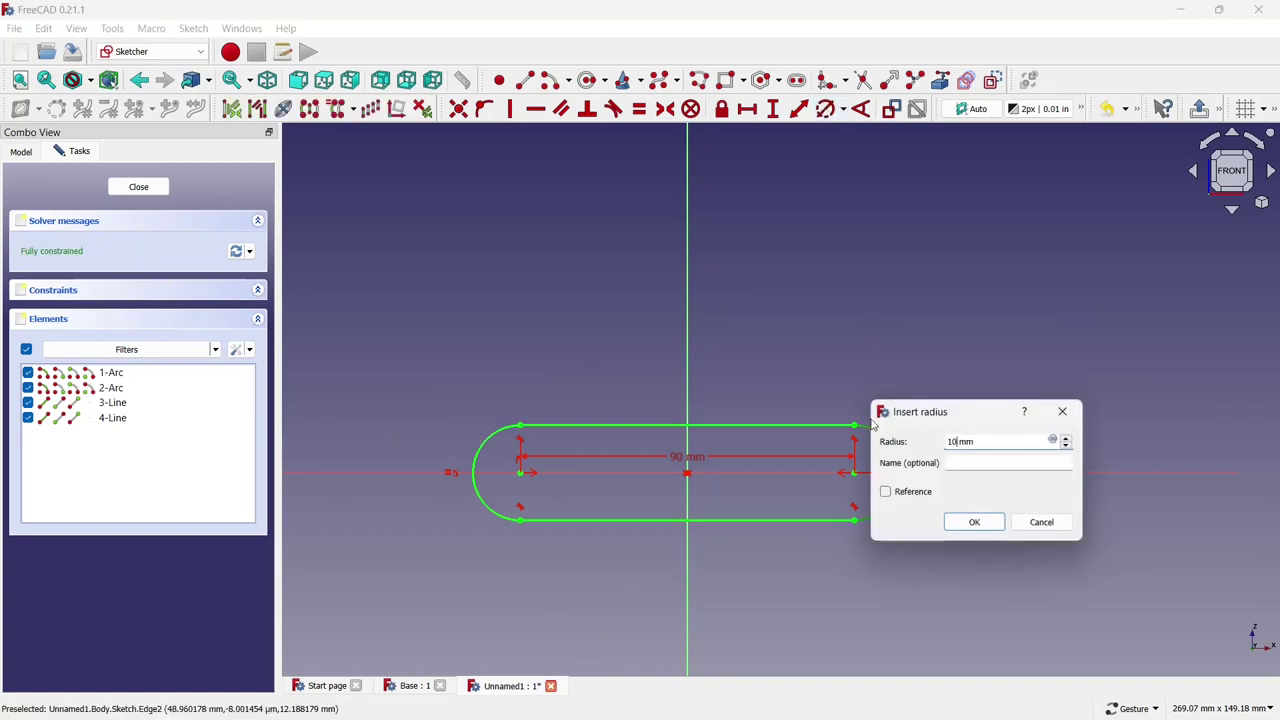
pyautogui.click(951, 520)
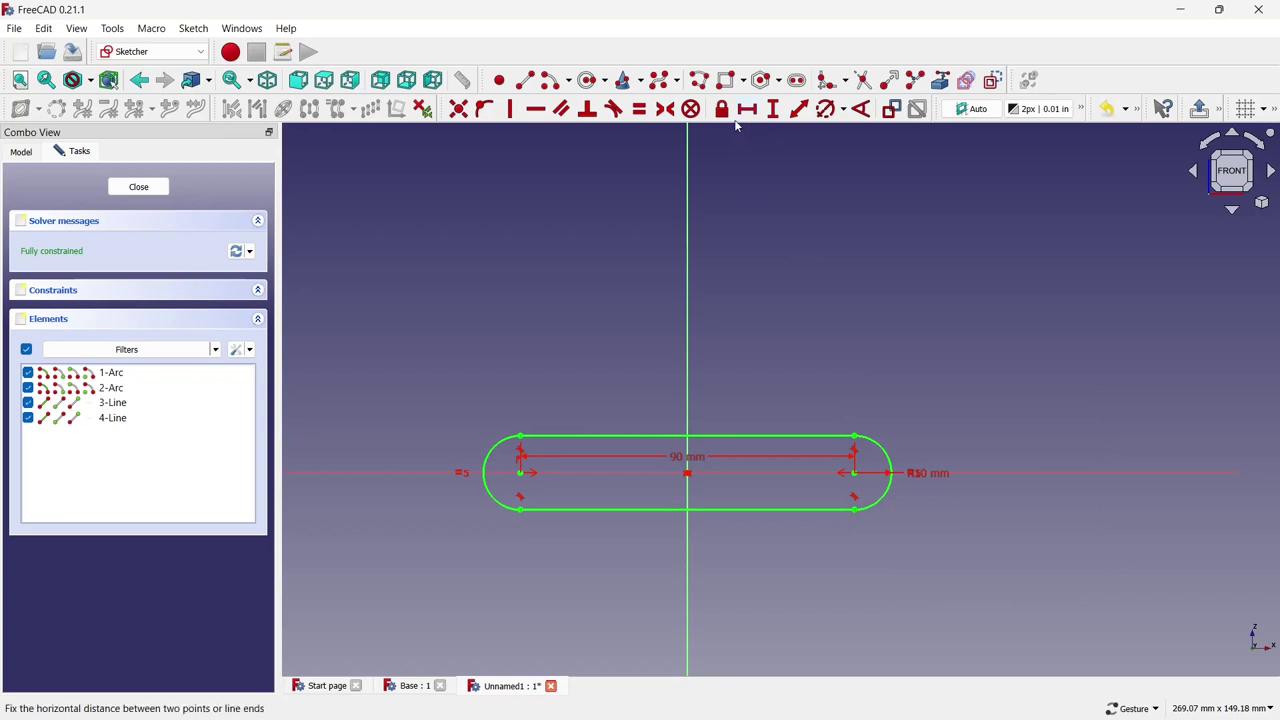
# Draw circles centred on the left and right arc centres of the slot
pyautogui.click(587, 80)
pyautogui.scroll(2, 540, 392)
pyautogui.click(513, 508)
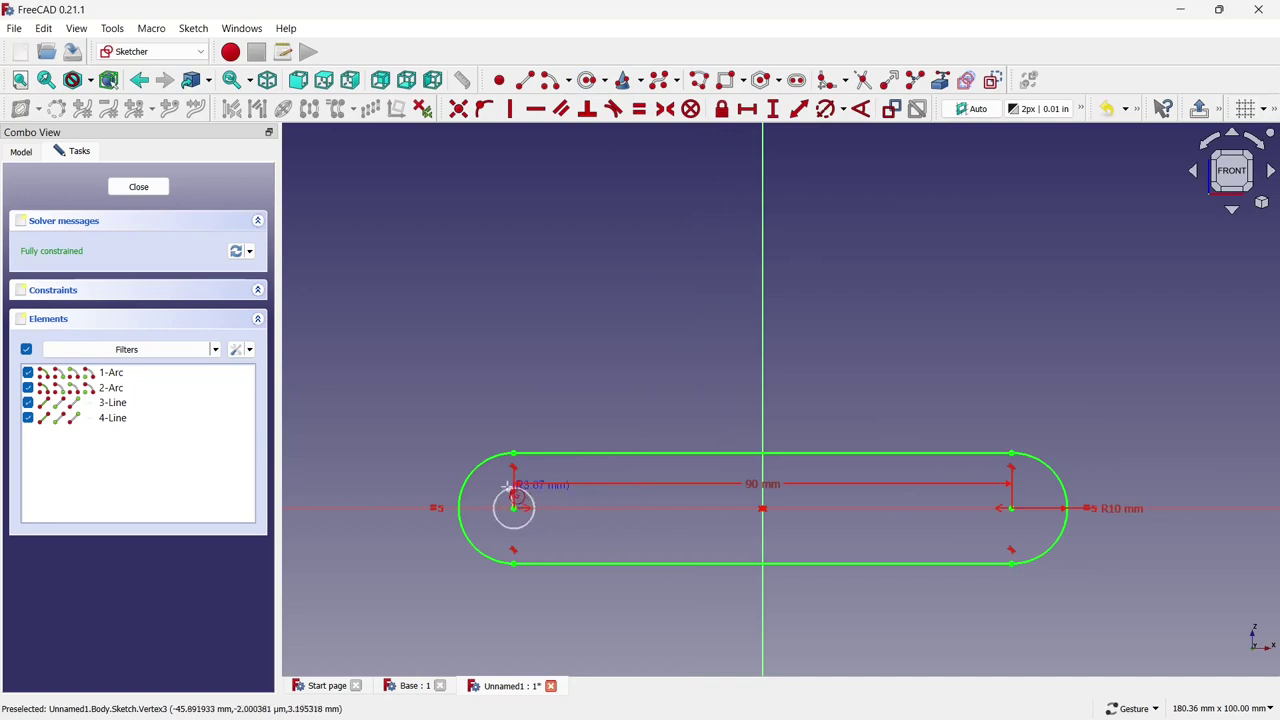
pyautogui.click(538, 505)
pyautogui.click(1012, 508)
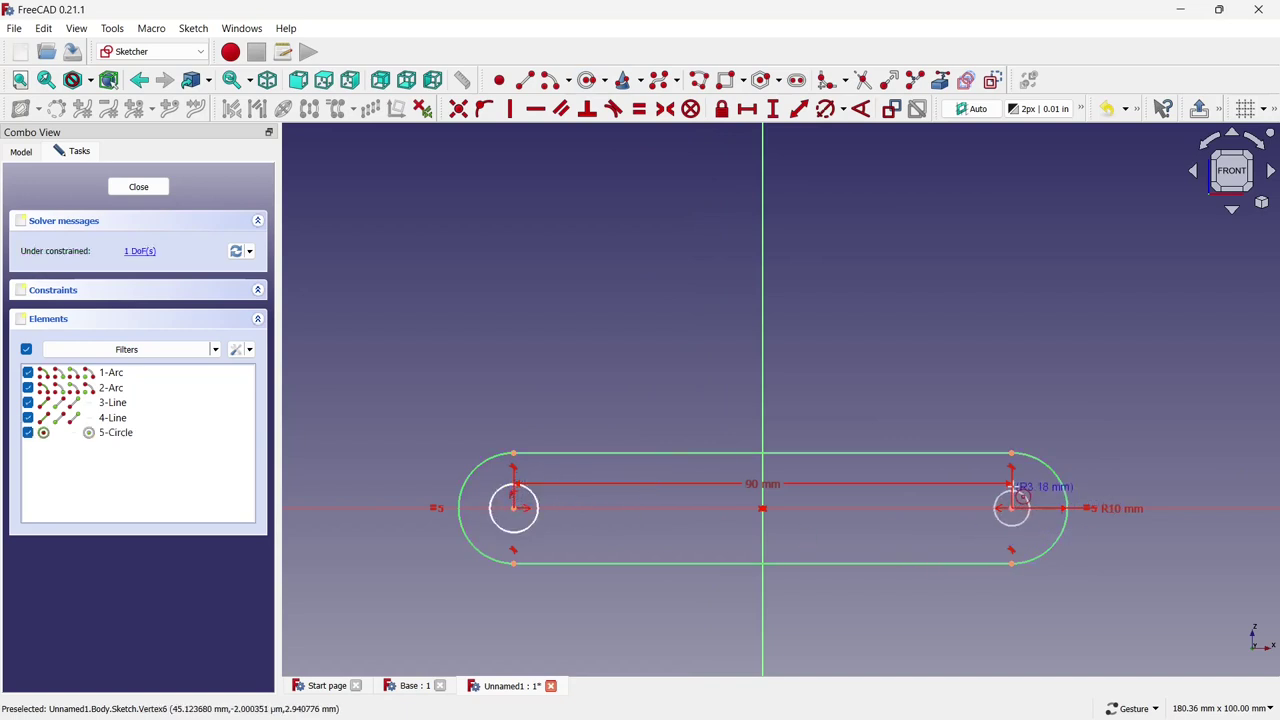
pyautogui.click(1035, 505)
# Set the left circle to 10 mm diameter and make the right circle equal to it
pyautogui.click(826, 108)
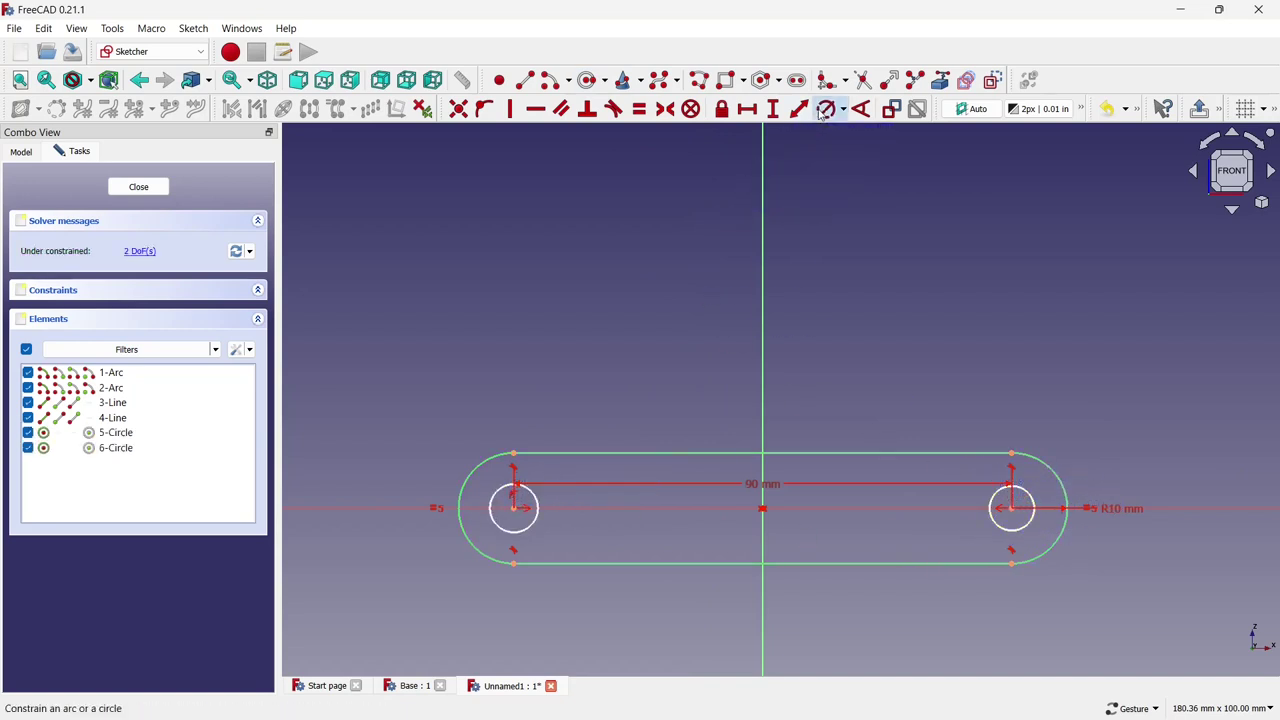
pyautogui.click(539, 510)
pyautogui.write('10')
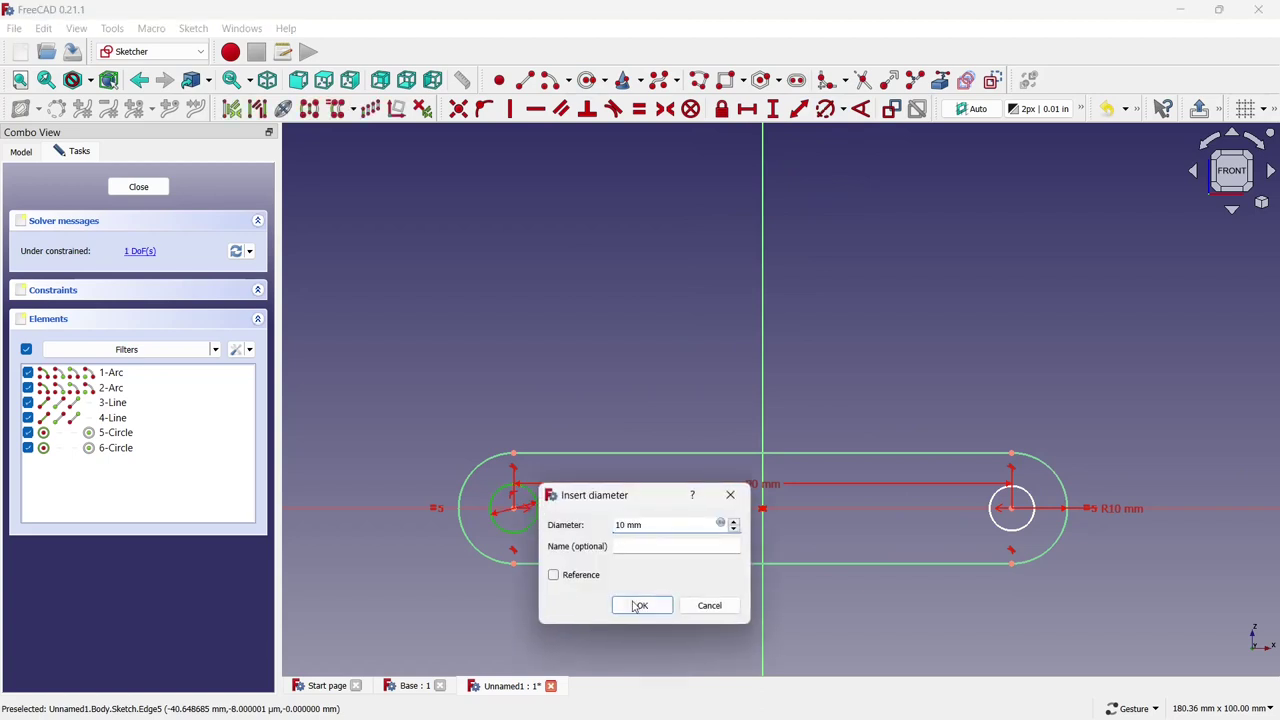
pyautogui.click(638, 606)
pyautogui.scroll(-2, 619, 426)
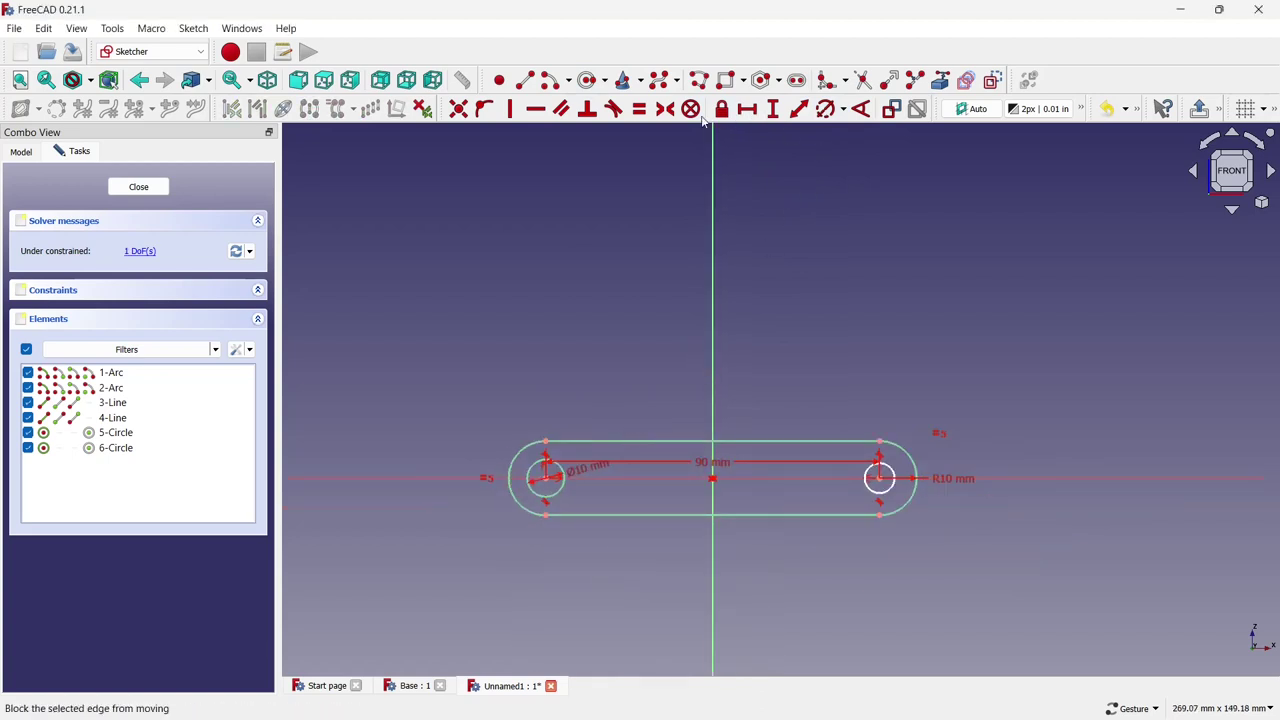
pyautogui.click(639, 108)
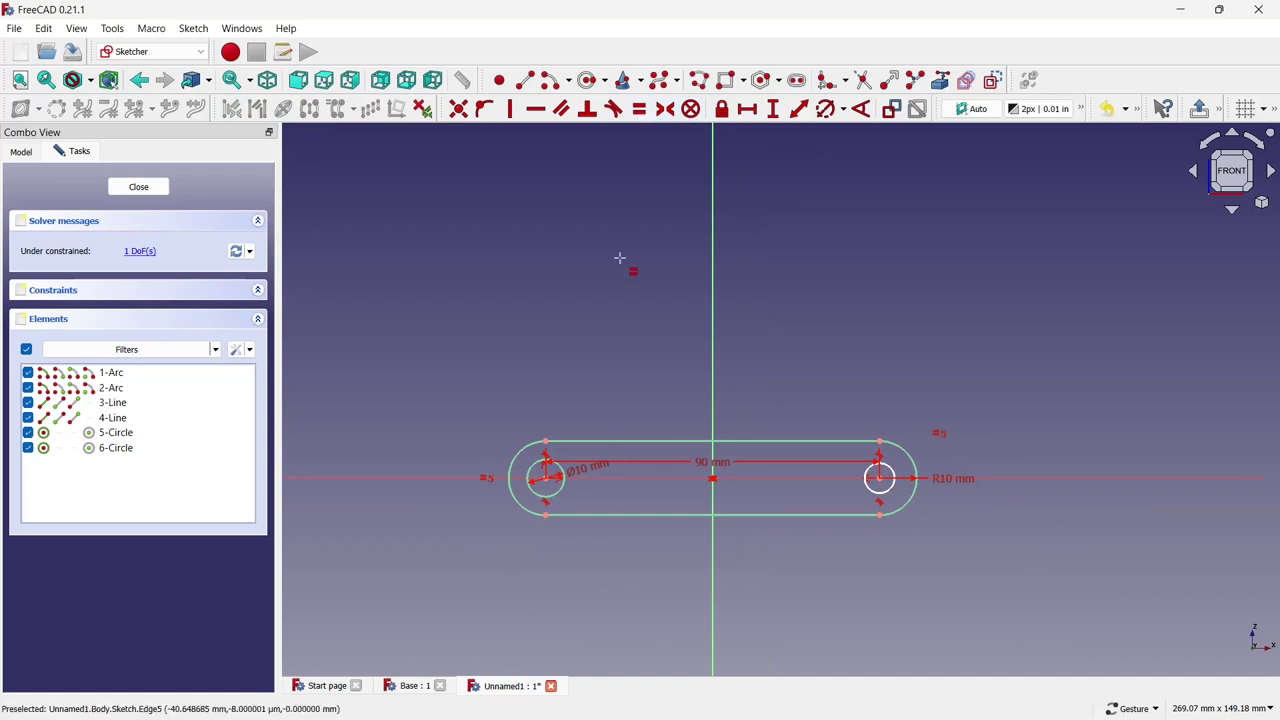
pyautogui.click(563, 478)
pyautogui.click(893, 472)
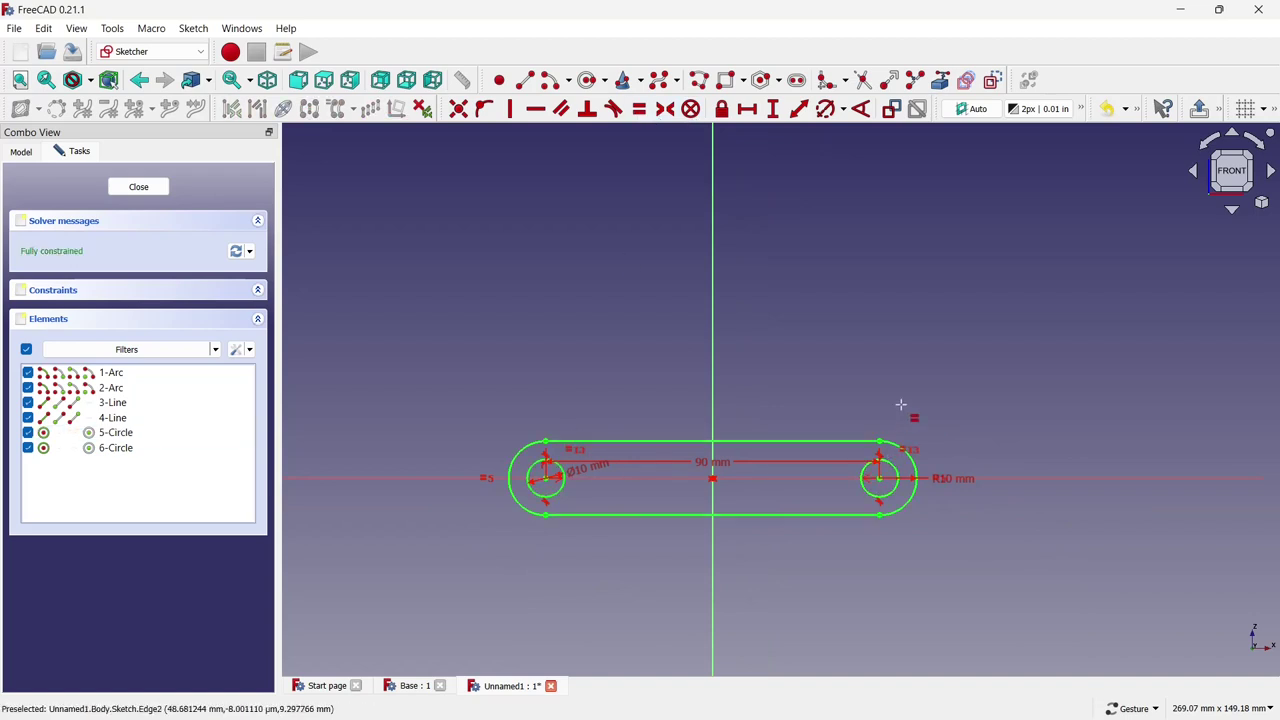
pyautogui.scroll(2, 806, 505)
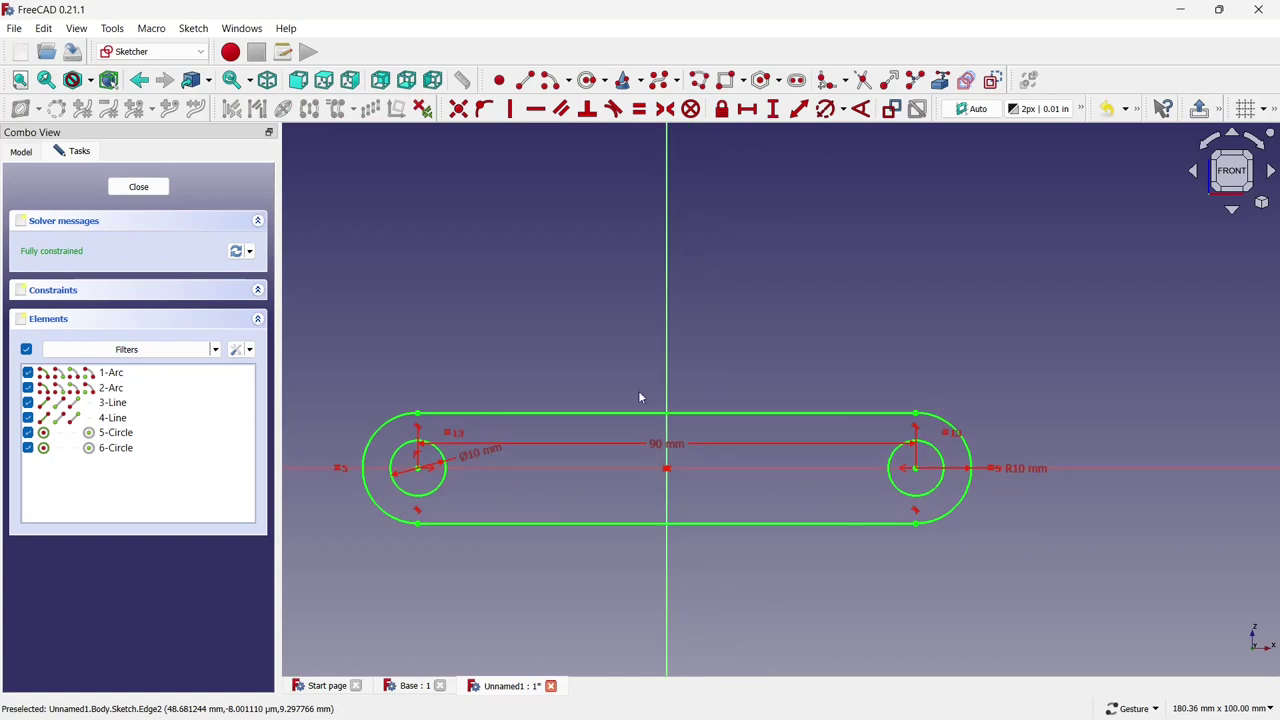
# Draw an inner slot with its end centres symmetric about the vertical axis
pyautogui.click(797, 80)
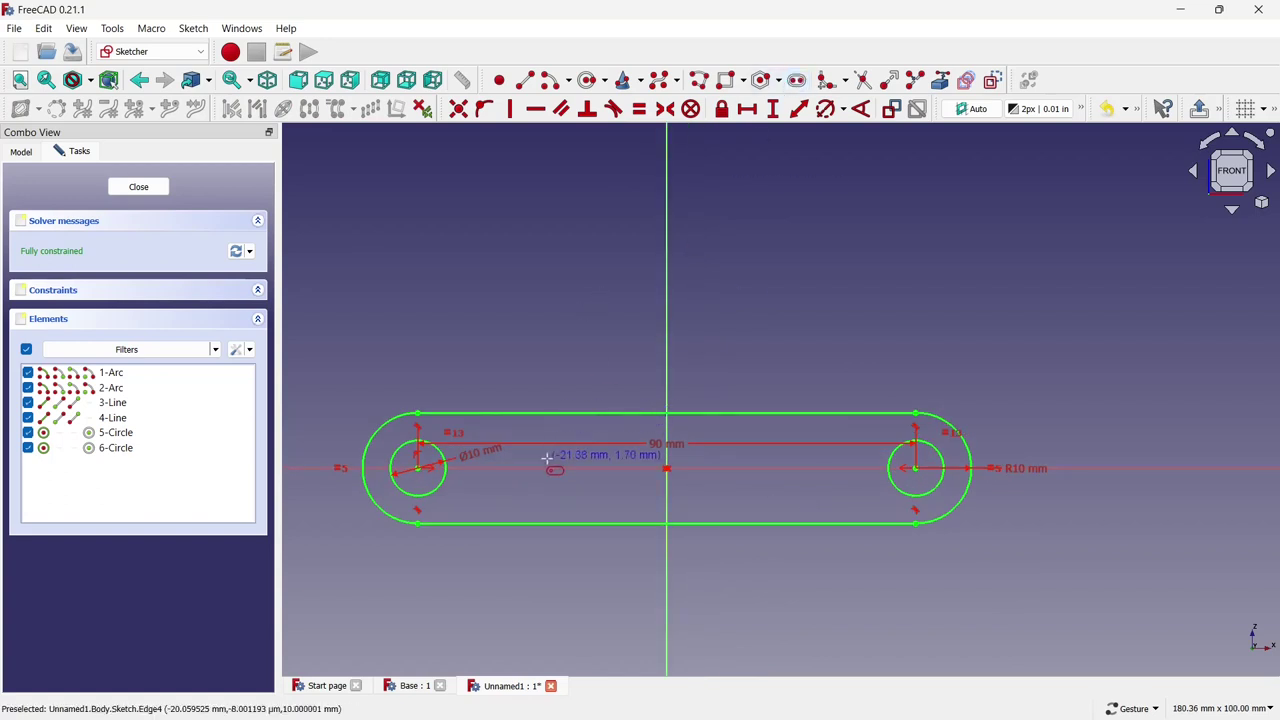
pyautogui.click(547, 464)
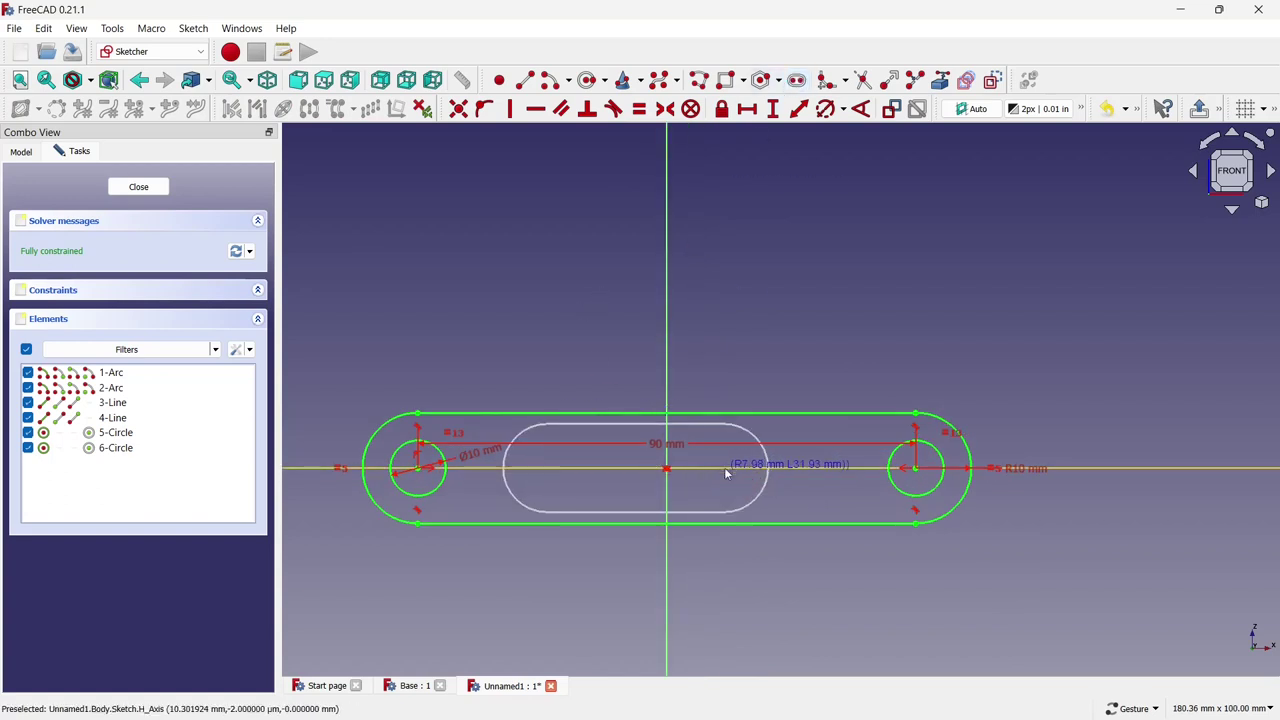
pyautogui.click(726, 471)
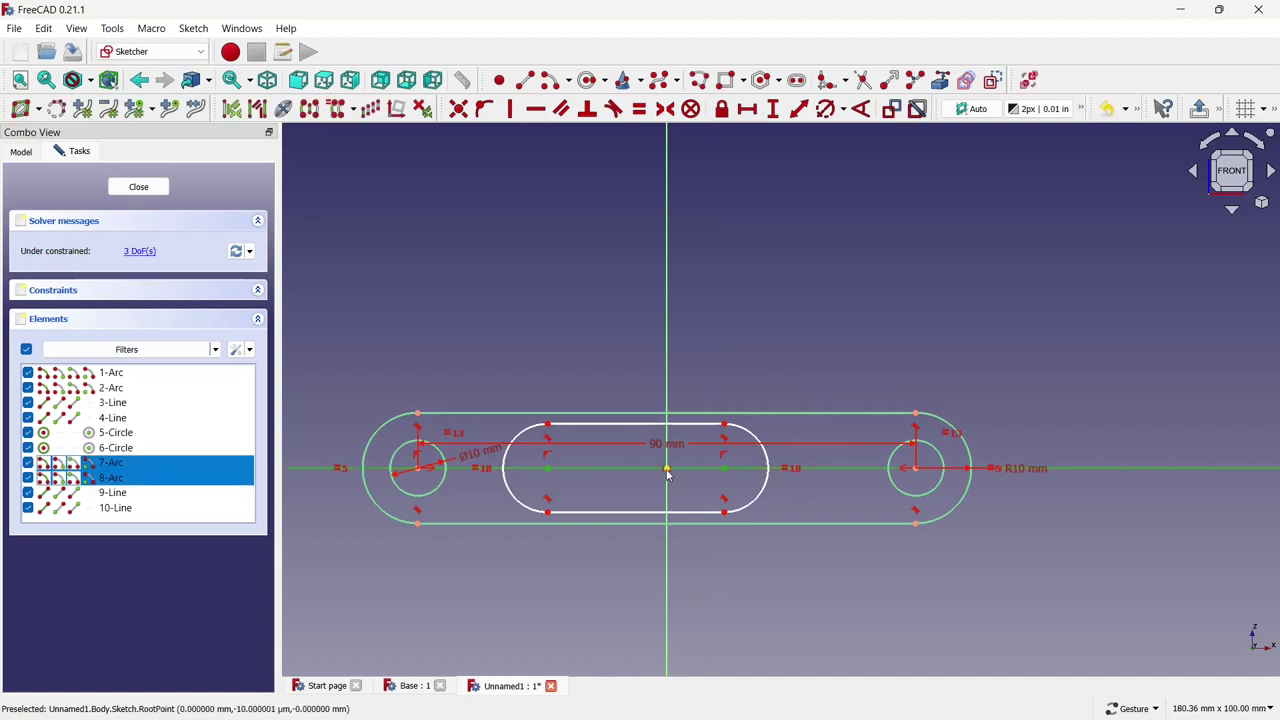
pyautogui.click(670, 112)
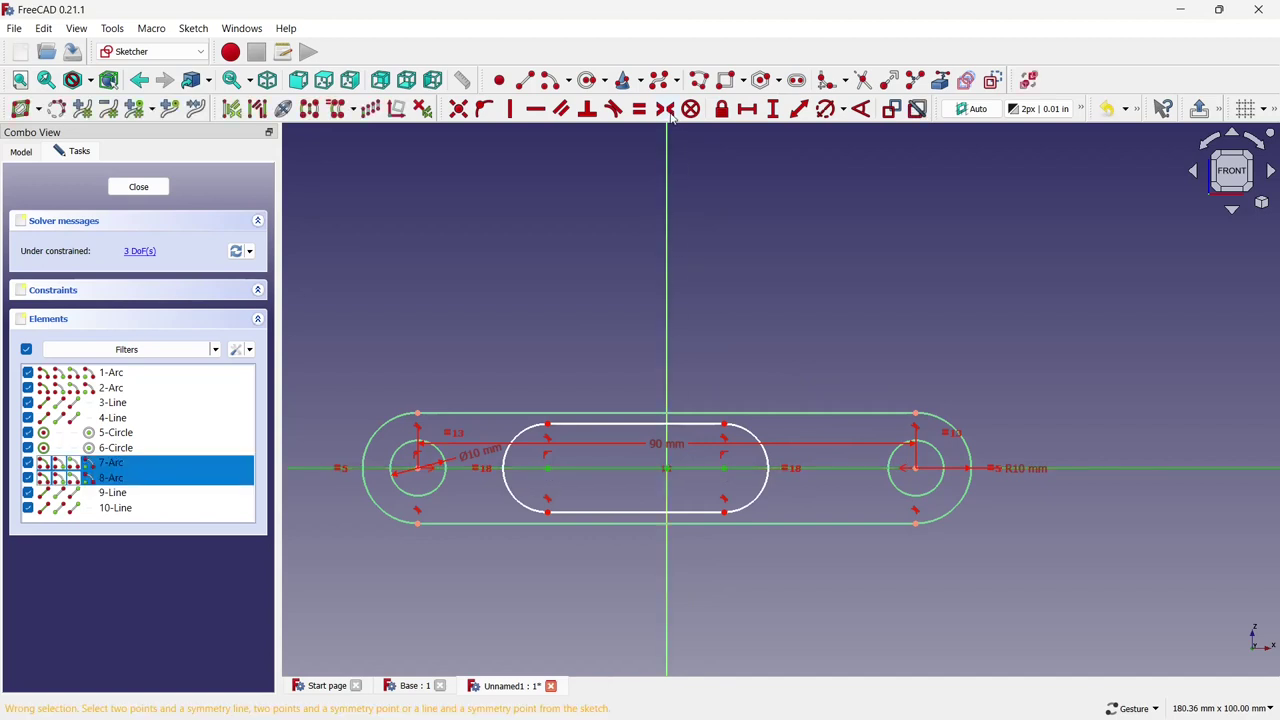
pyautogui.click(547, 468)
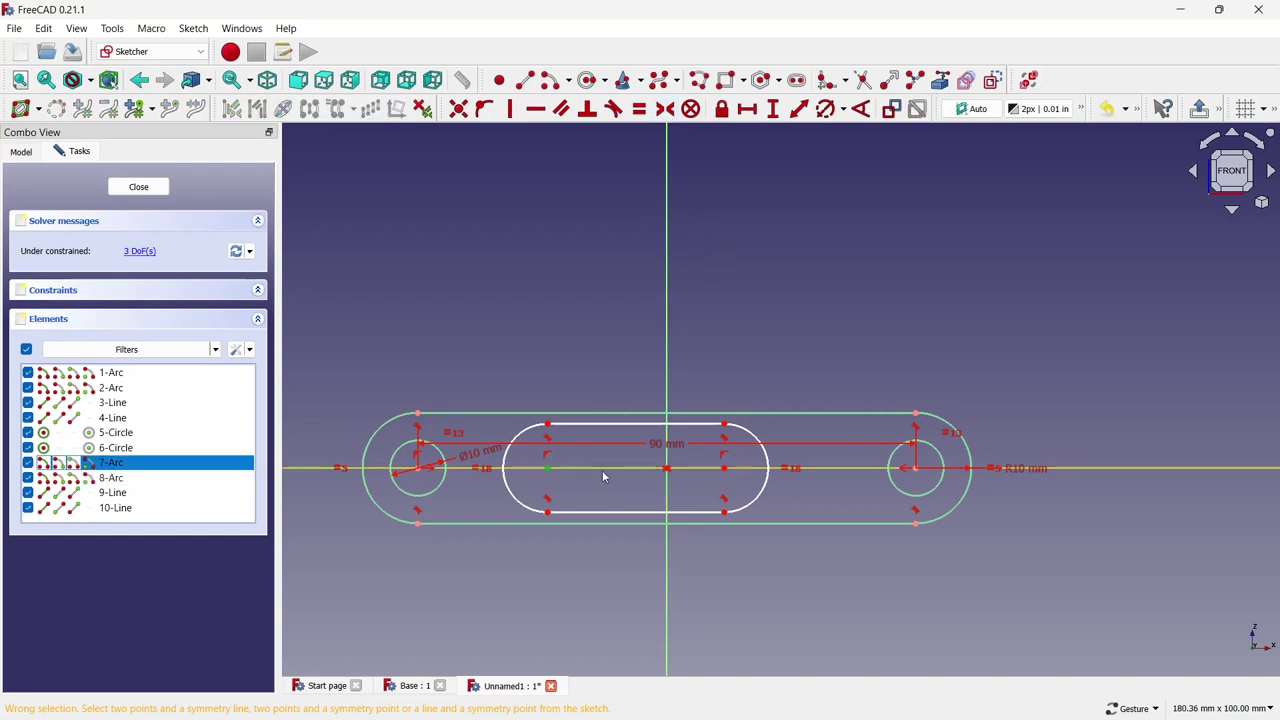
pyautogui.click(724, 468)
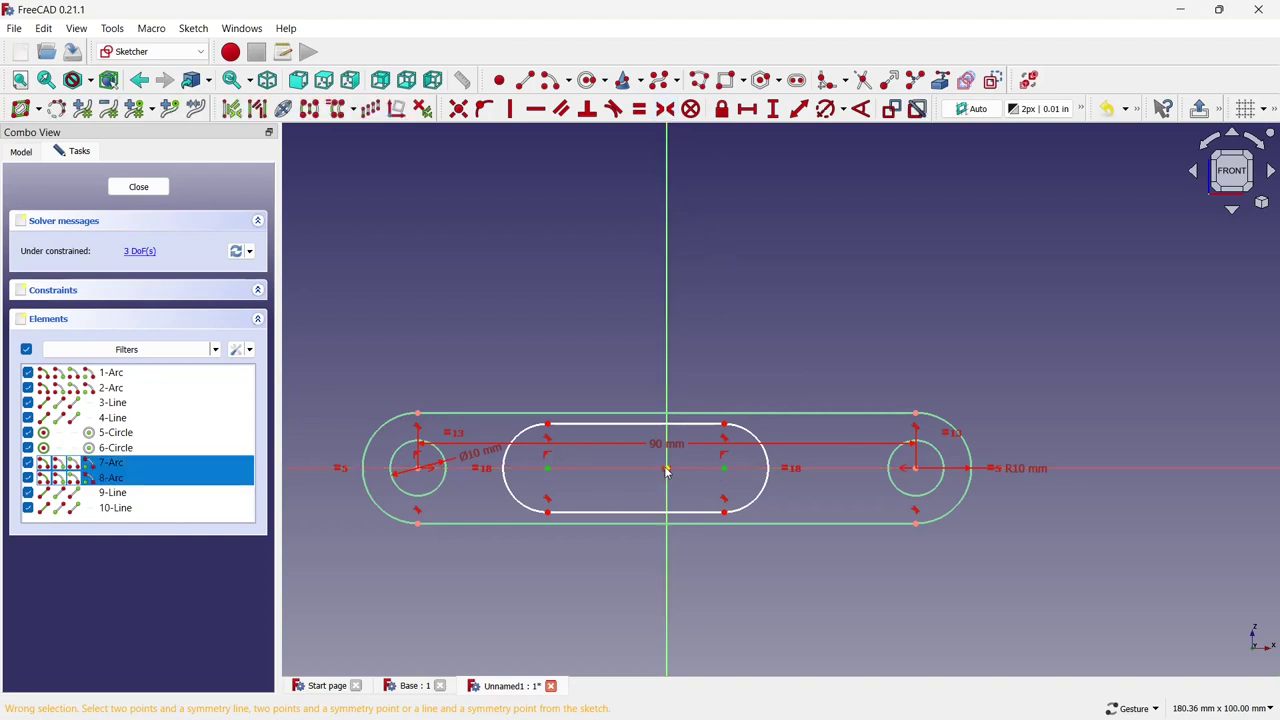
pyautogui.click(664, 111)
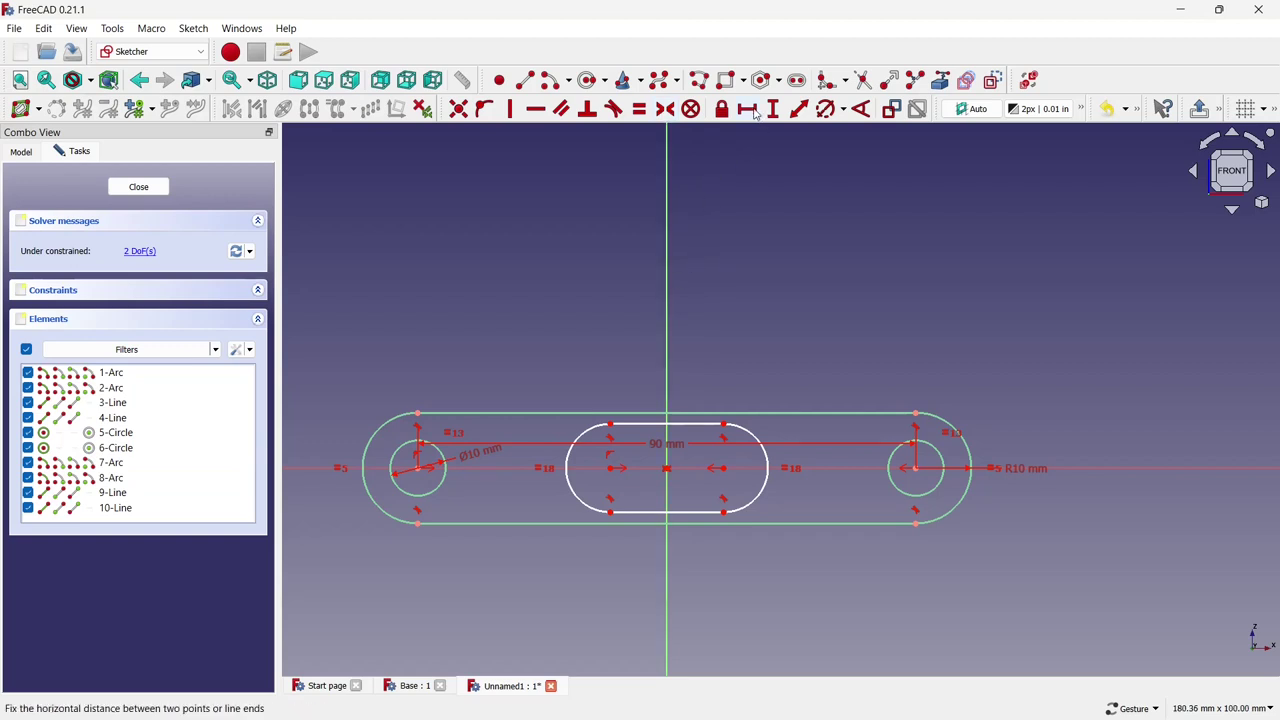
# Give the inner slot R5 mm ends and place it 20 mm from the left hole centre
pyautogui.click(825, 108)
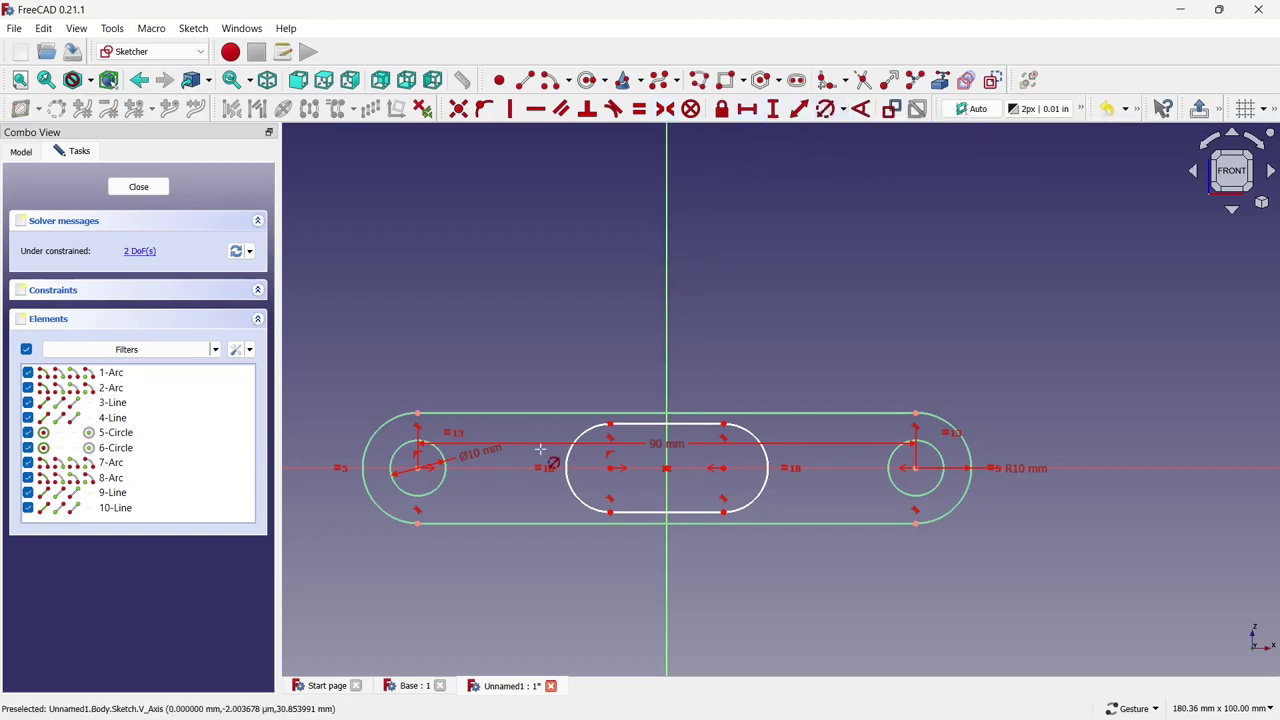
pyautogui.click(566, 440)
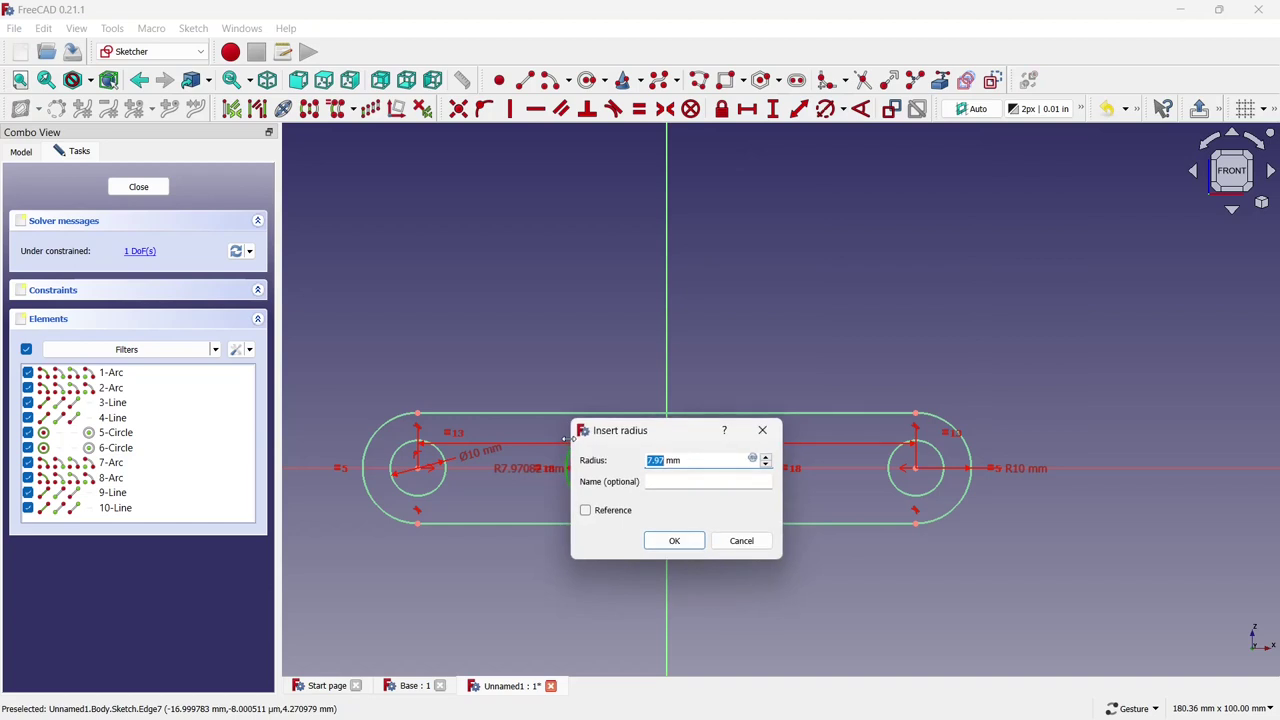
pyautogui.click(674, 540)
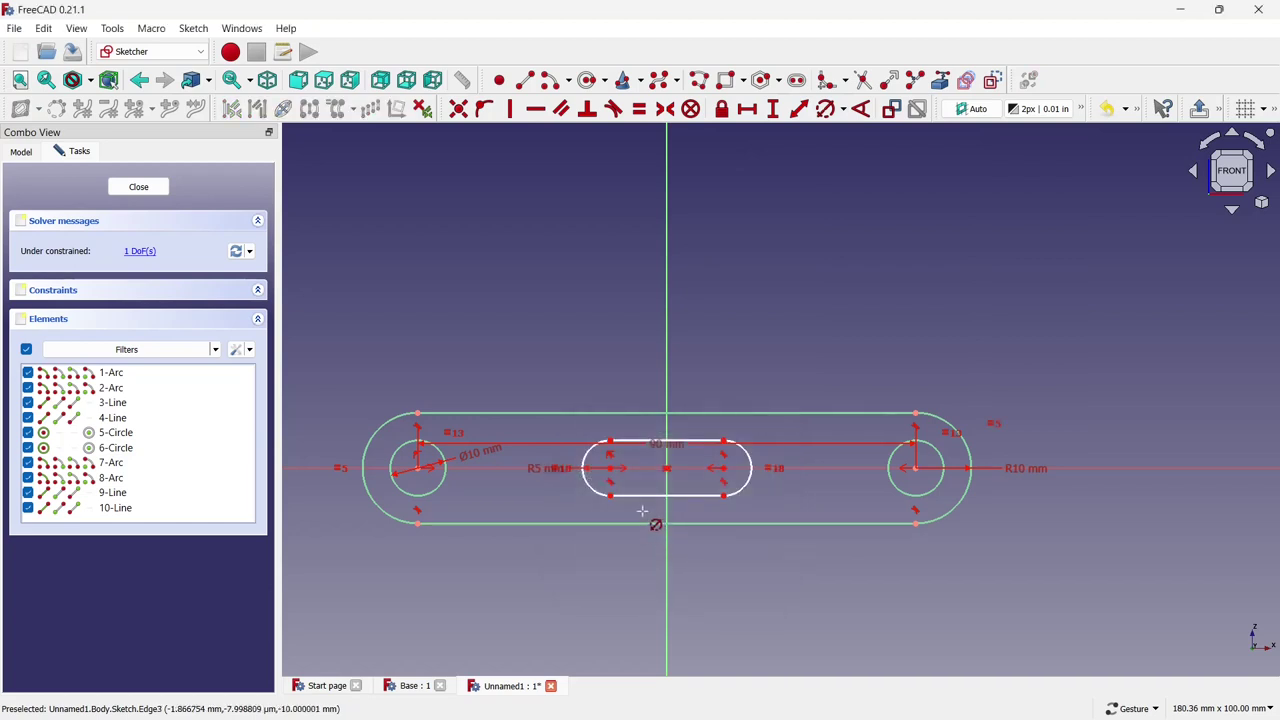
pyautogui.click(758, 113)
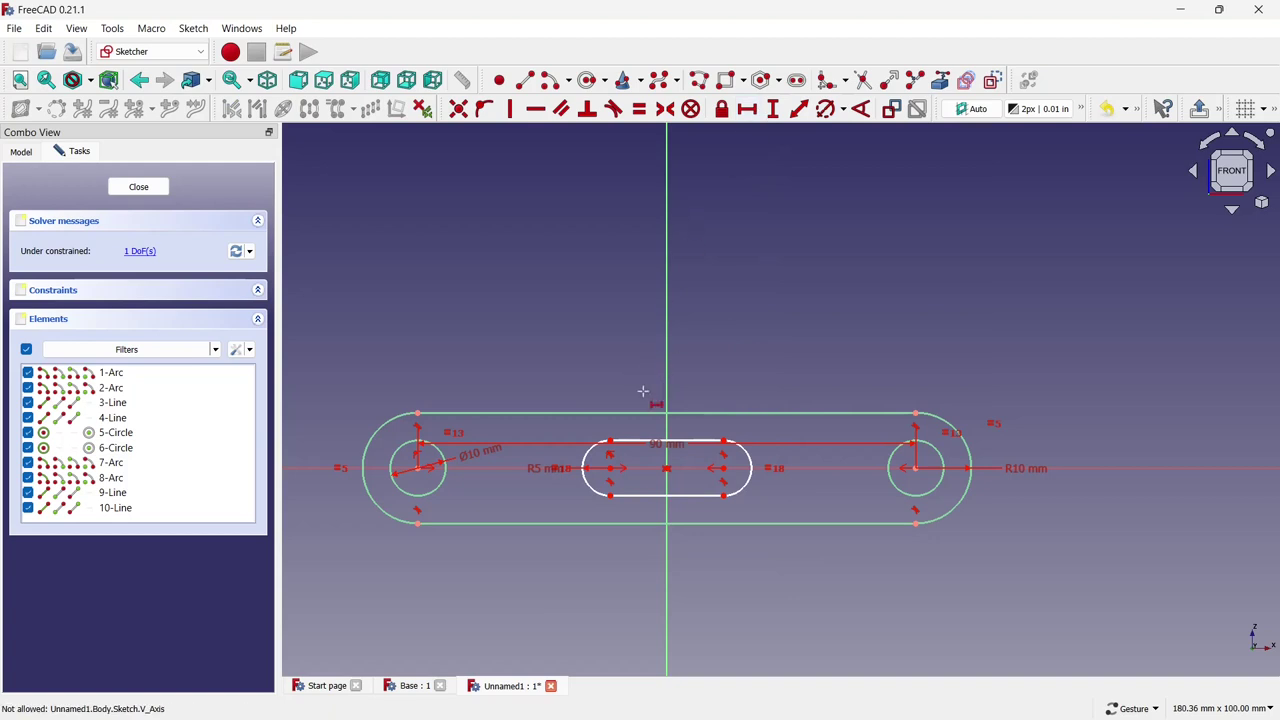
pyautogui.scroll(1, 483, 483)
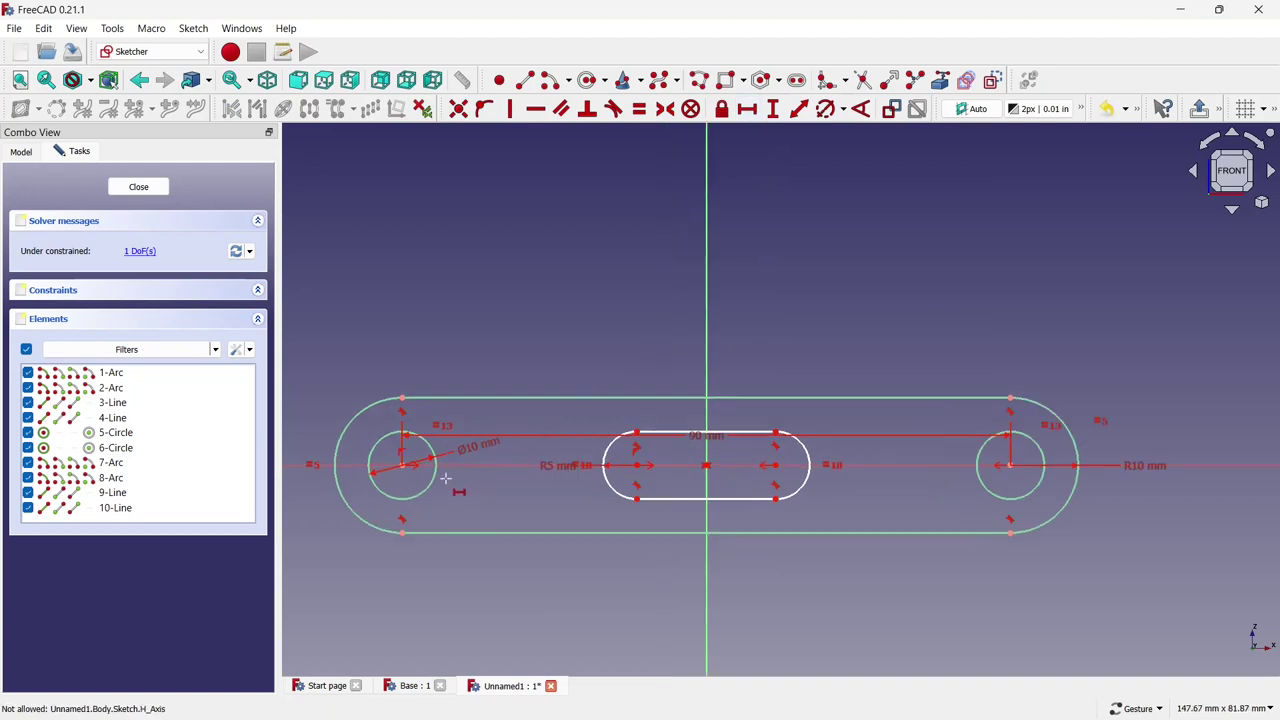
pyautogui.click(402, 465)
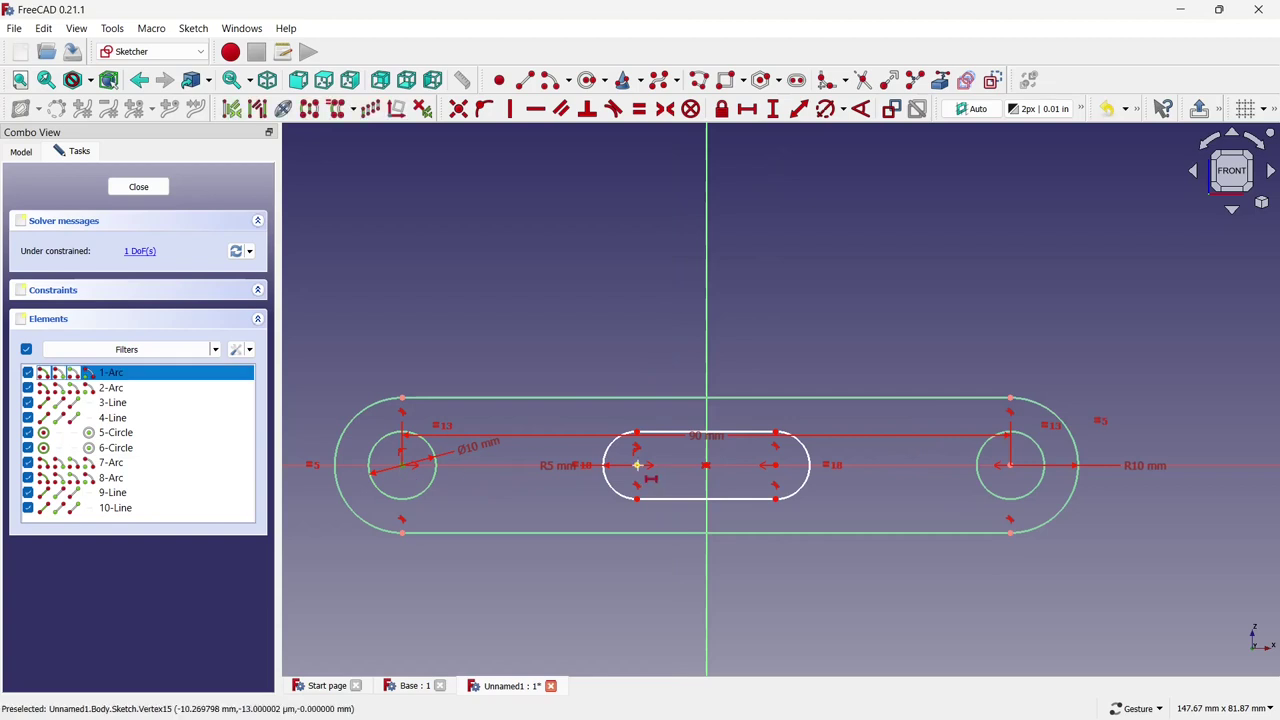
pyautogui.click(636, 465)
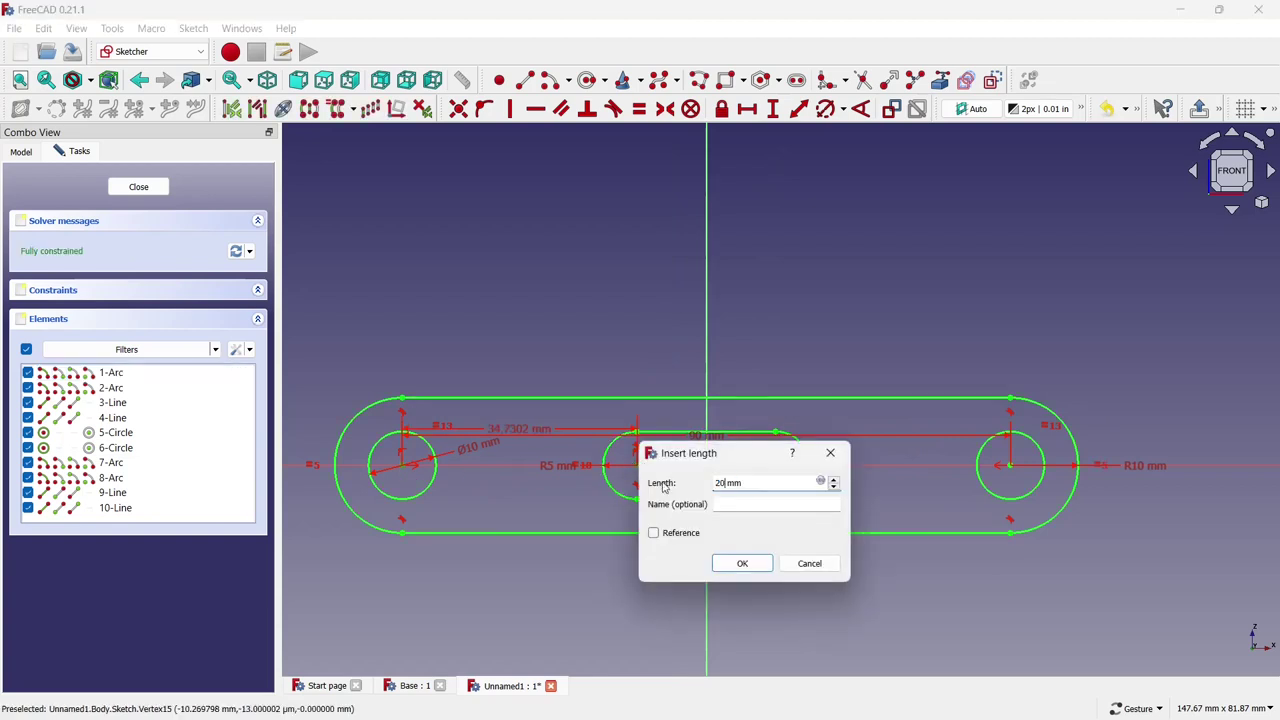
pyautogui.click(714, 562)
pyautogui.scroll(-3, 658, 363)
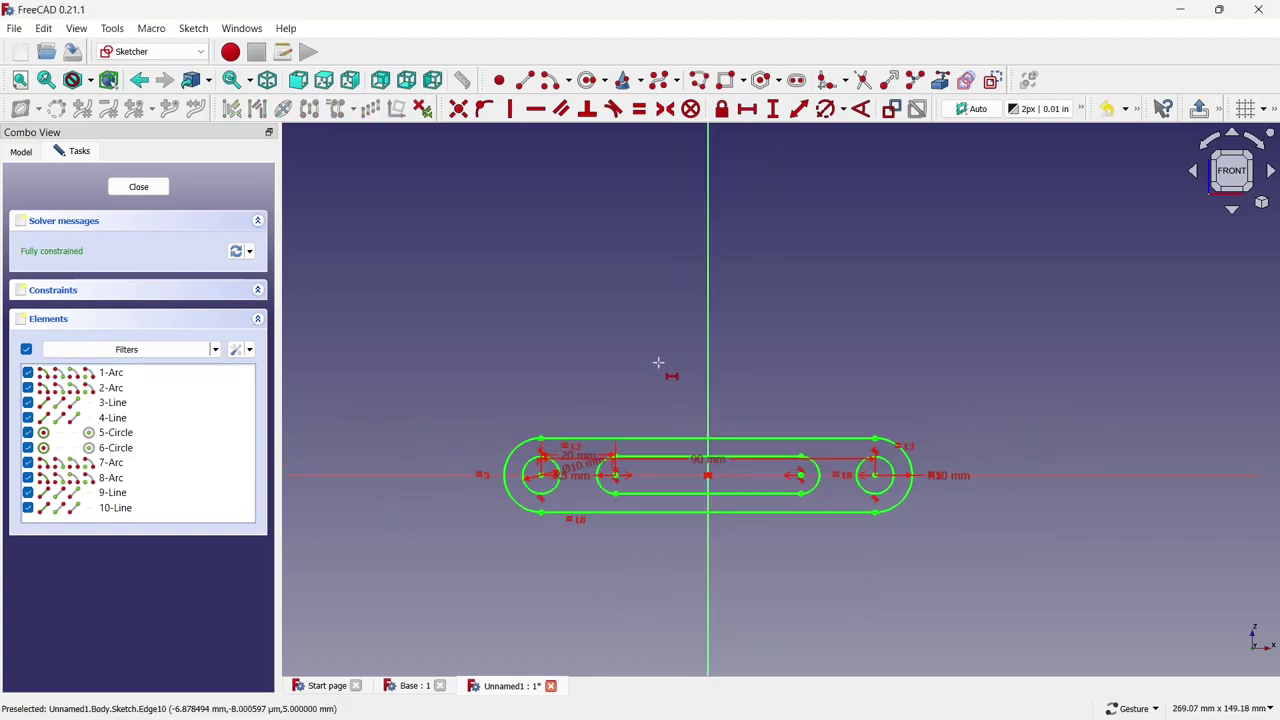
# Close the sketch and pad it 10 mm into a solid bar
pyautogui.click(138, 187)
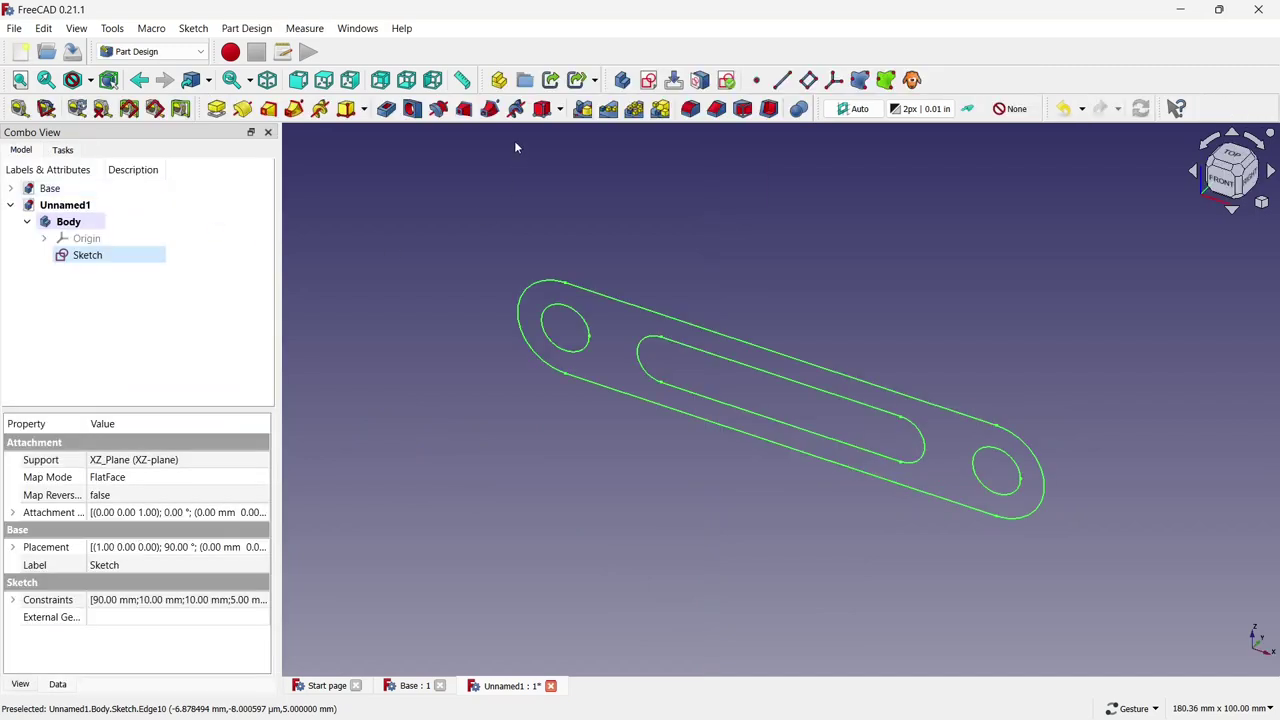
pyautogui.click(217, 109)
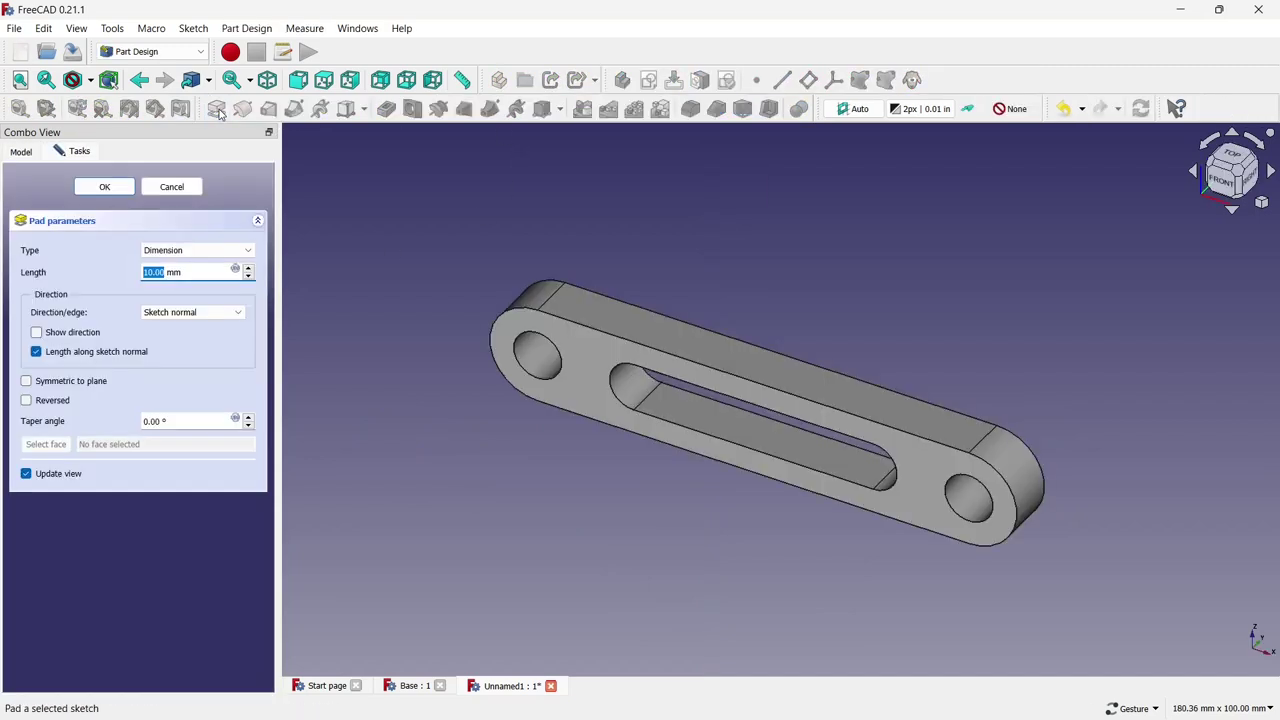
pyautogui.click(112, 188)
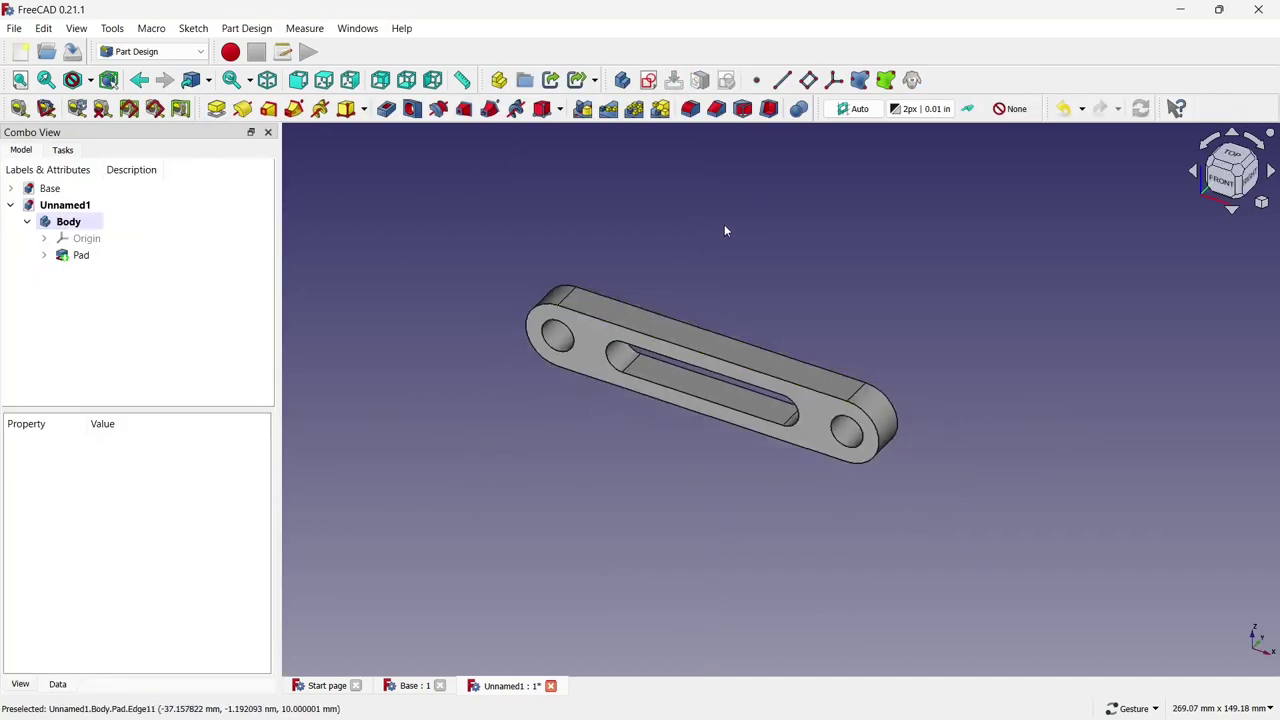
# Save the padded link part under the file name Link-Medium
pyautogui.hotkey('ctrl', 's')
pyautogui.press('capslock')
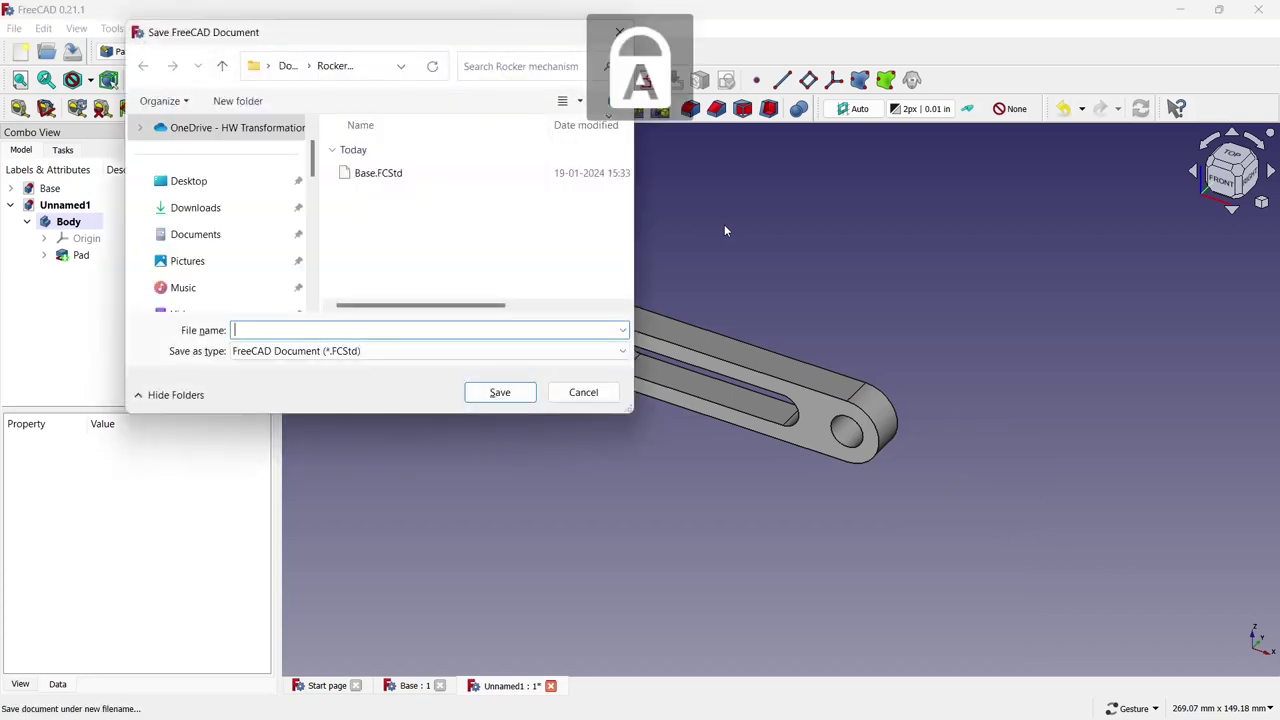
pyautogui.write('L')
pyautogui.press('capslock')
pyautogui.write('ink-')
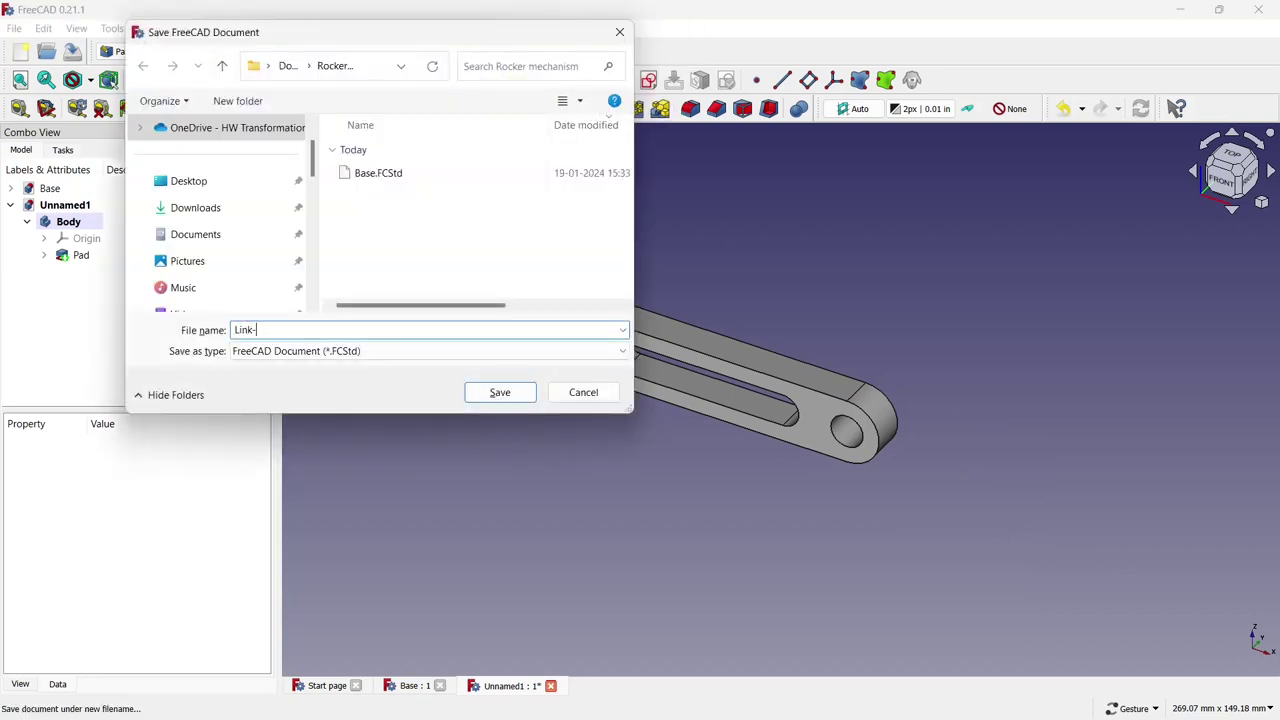
pyautogui.press('capslock')
pyautogui.write('Med')
pyautogui.press('capslock')
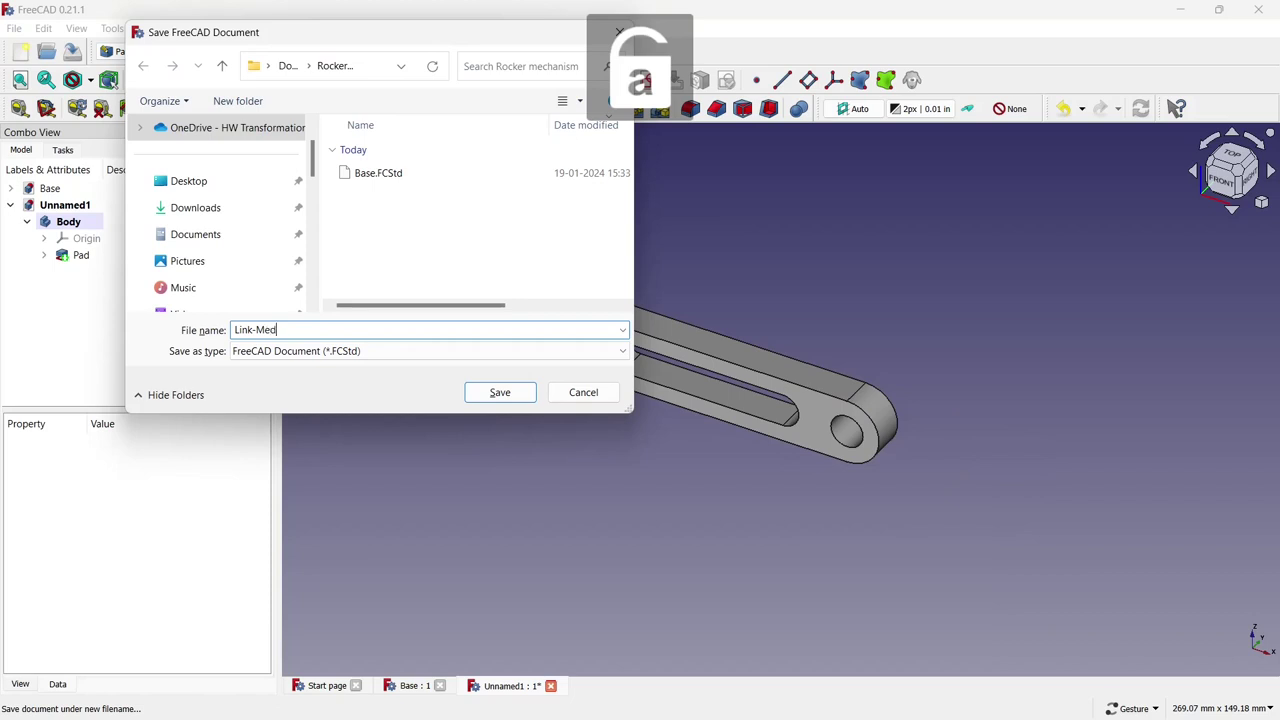
pyautogui.write('ium')
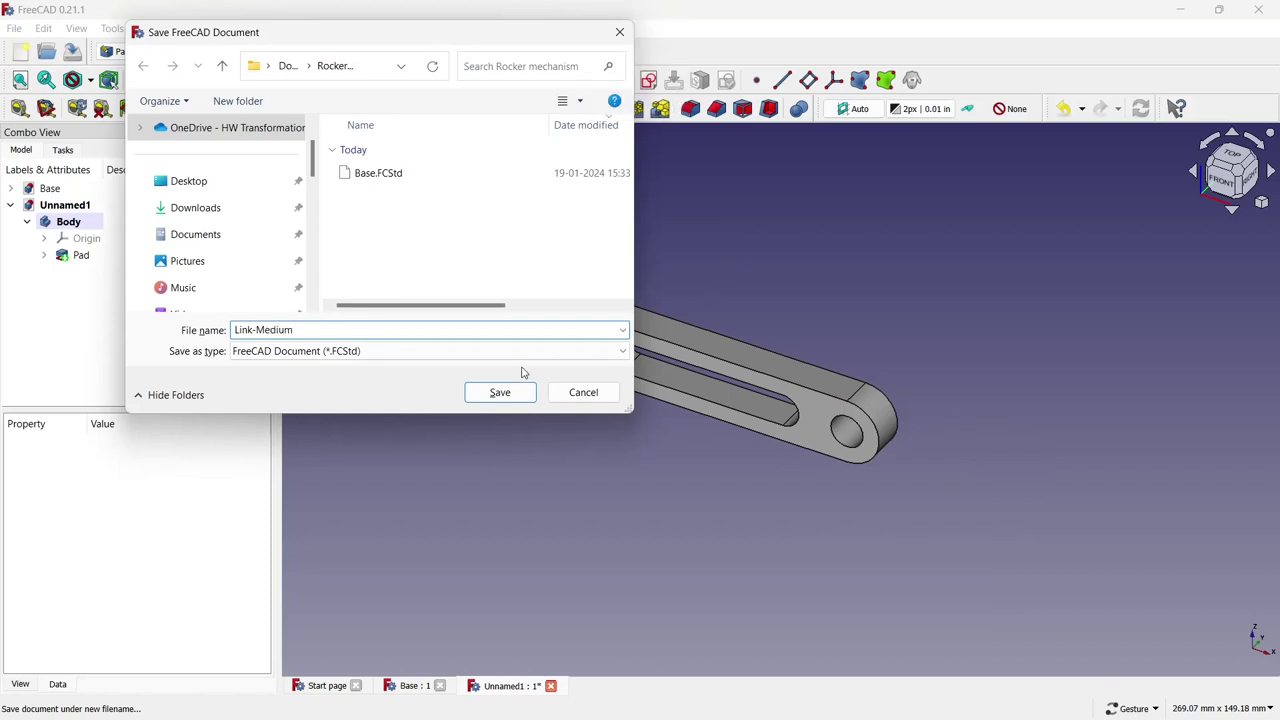
pyautogui.click(520, 391)
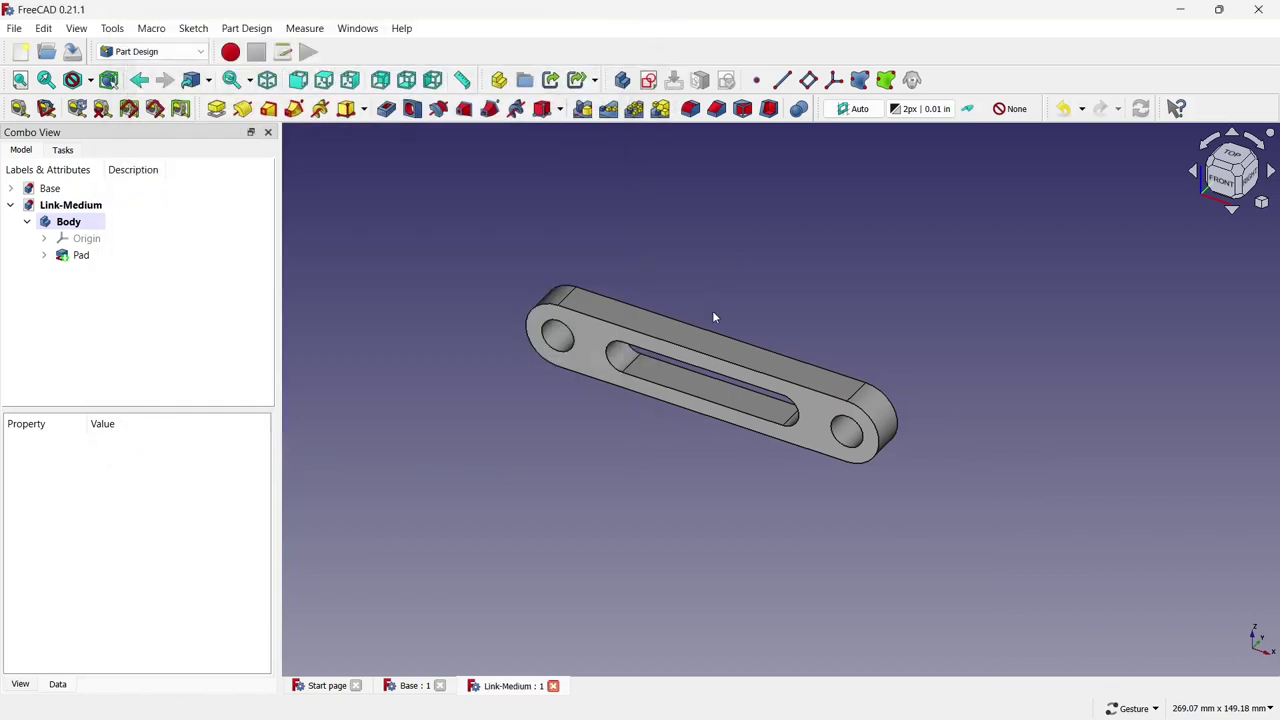
# Create a new document with a sketch on the XZ plane
pyautogui.click(20, 51)
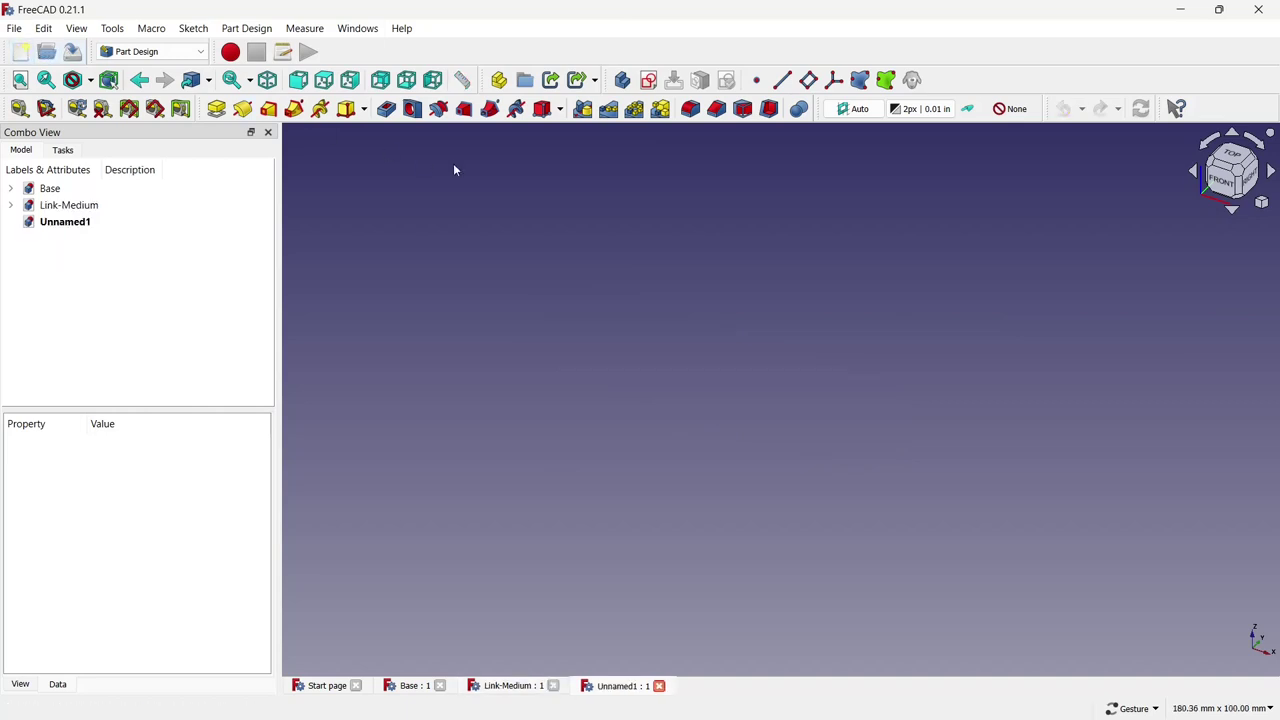
pyautogui.click(649, 84)
pyautogui.click(644, 204)
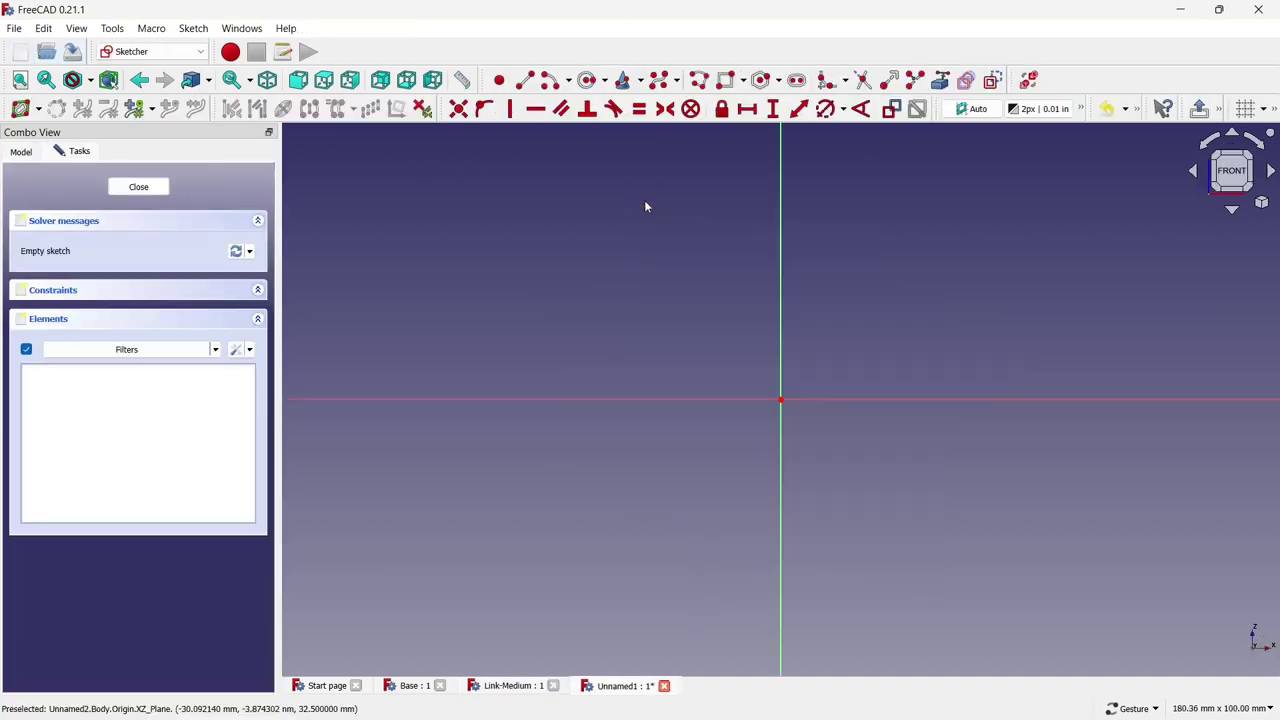
# Draw a slot from the origin along the horizontal axis
pyautogui.click(797, 80)
pyautogui.click(699, 400)
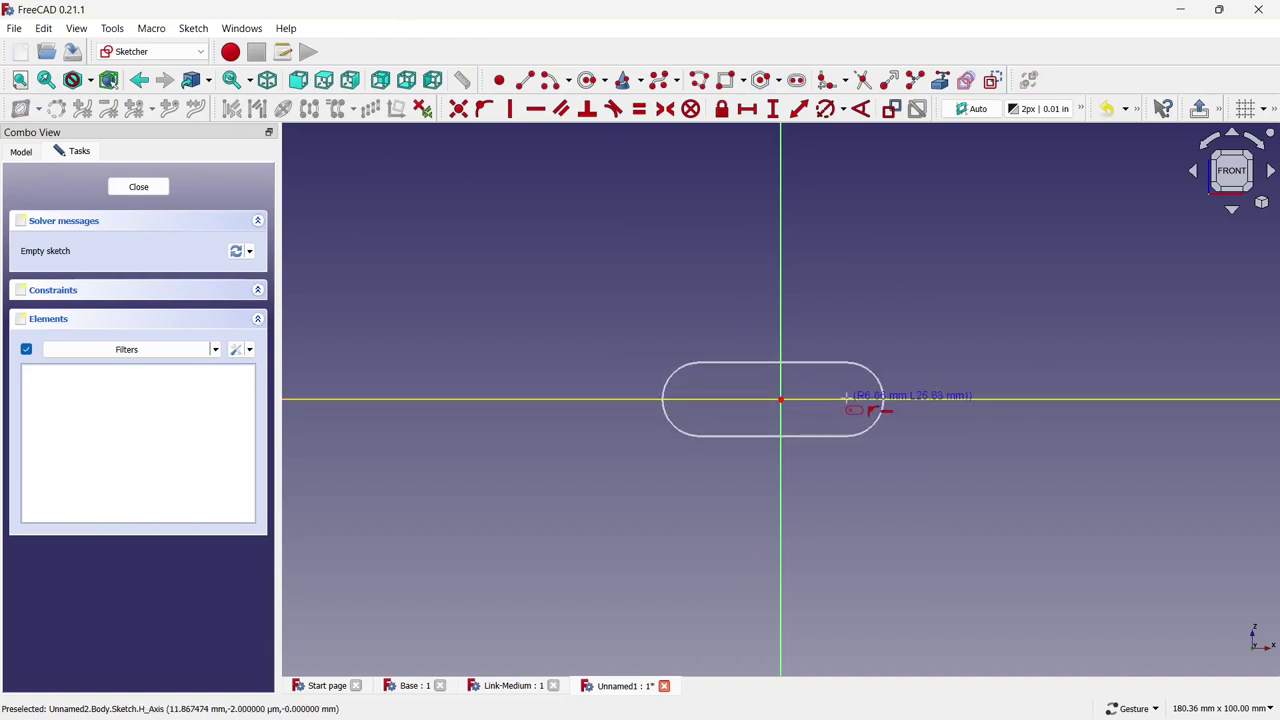
pyautogui.click(847, 400)
pyautogui.scroll(2, 908, 357)
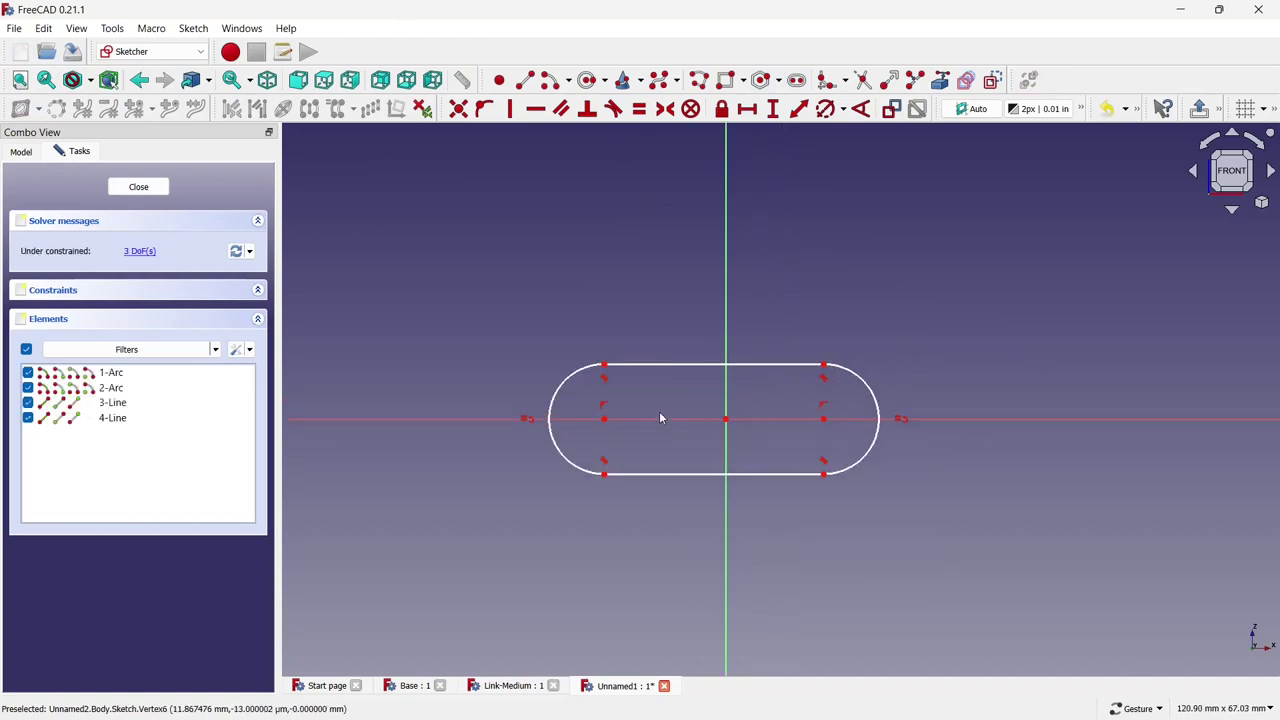
# Centre the slot on the origin with its arc centres 100 mm apart
pyautogui.click(604, 418)
pyautogui.click(715, 425)
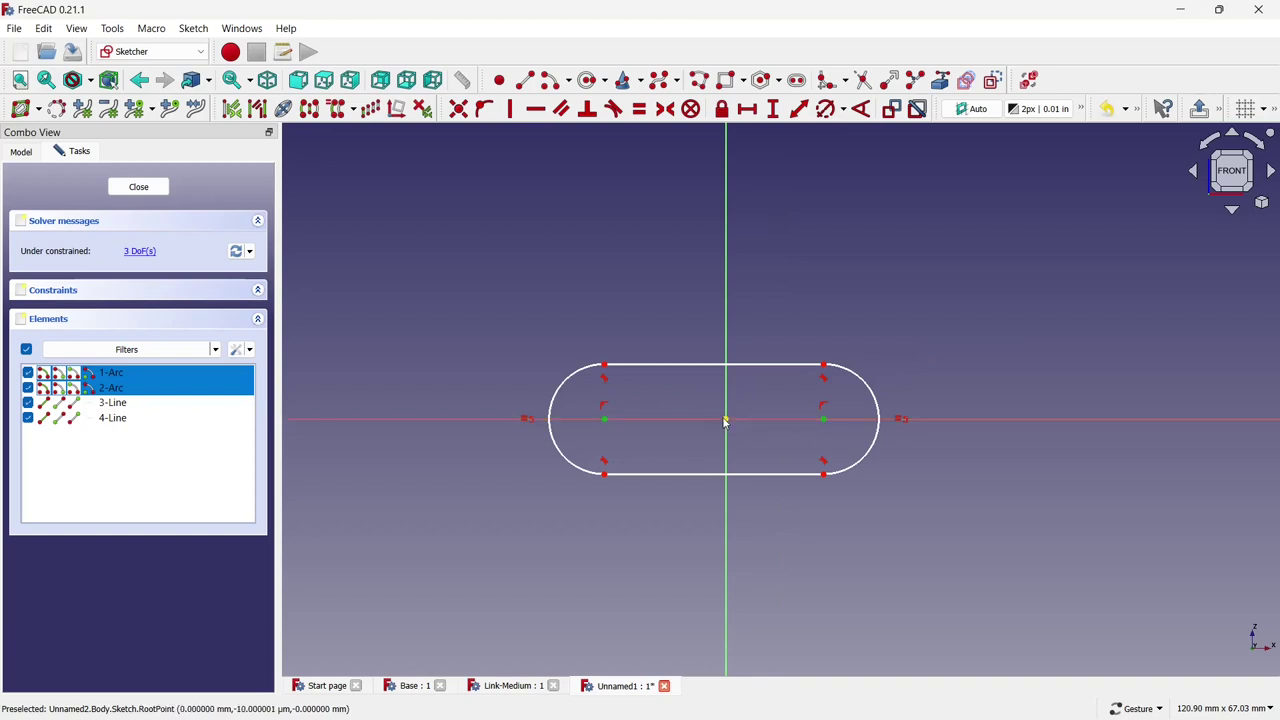
pyautogui.click(665, 108)
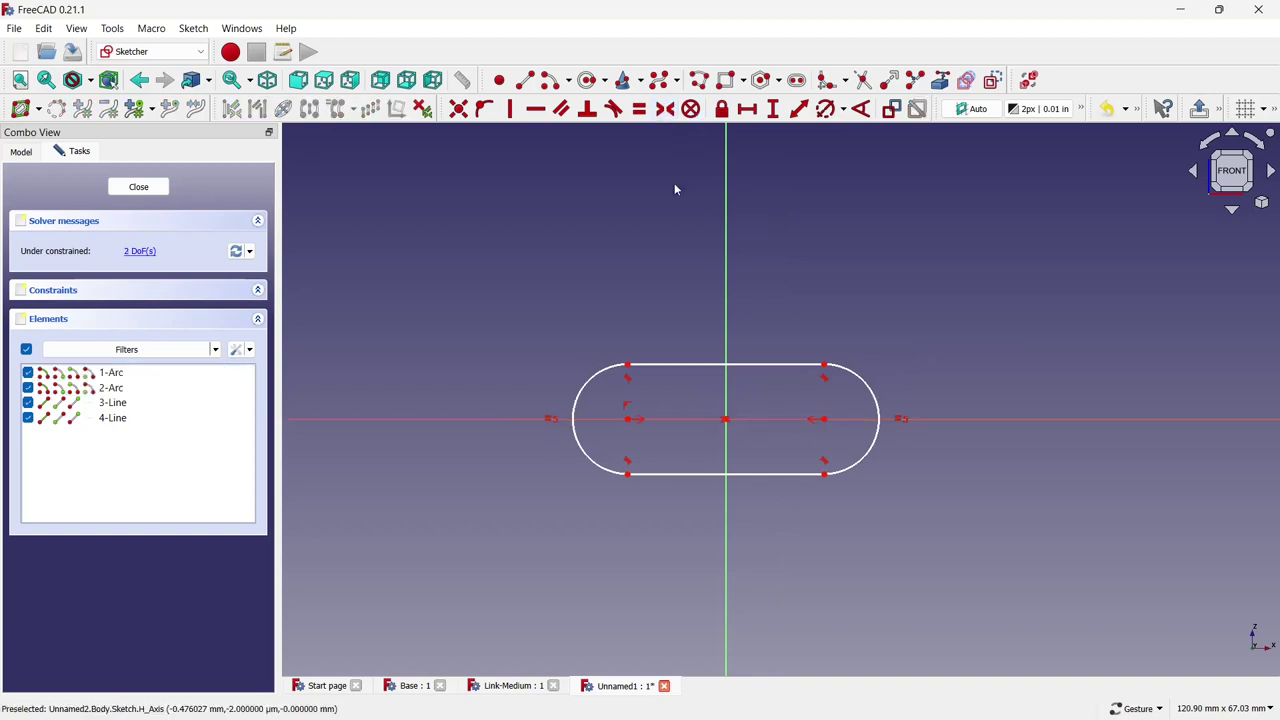
pyautogui.click(746, 108)
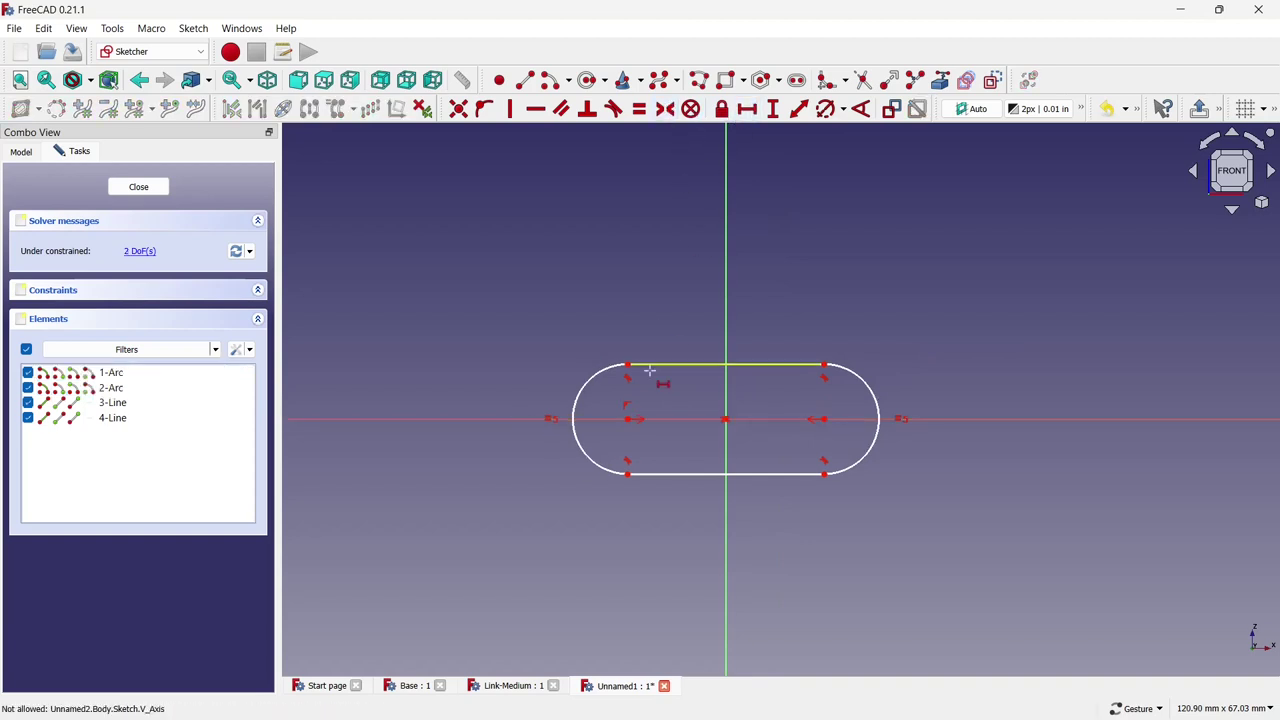
pyautogui.click(628, 418)
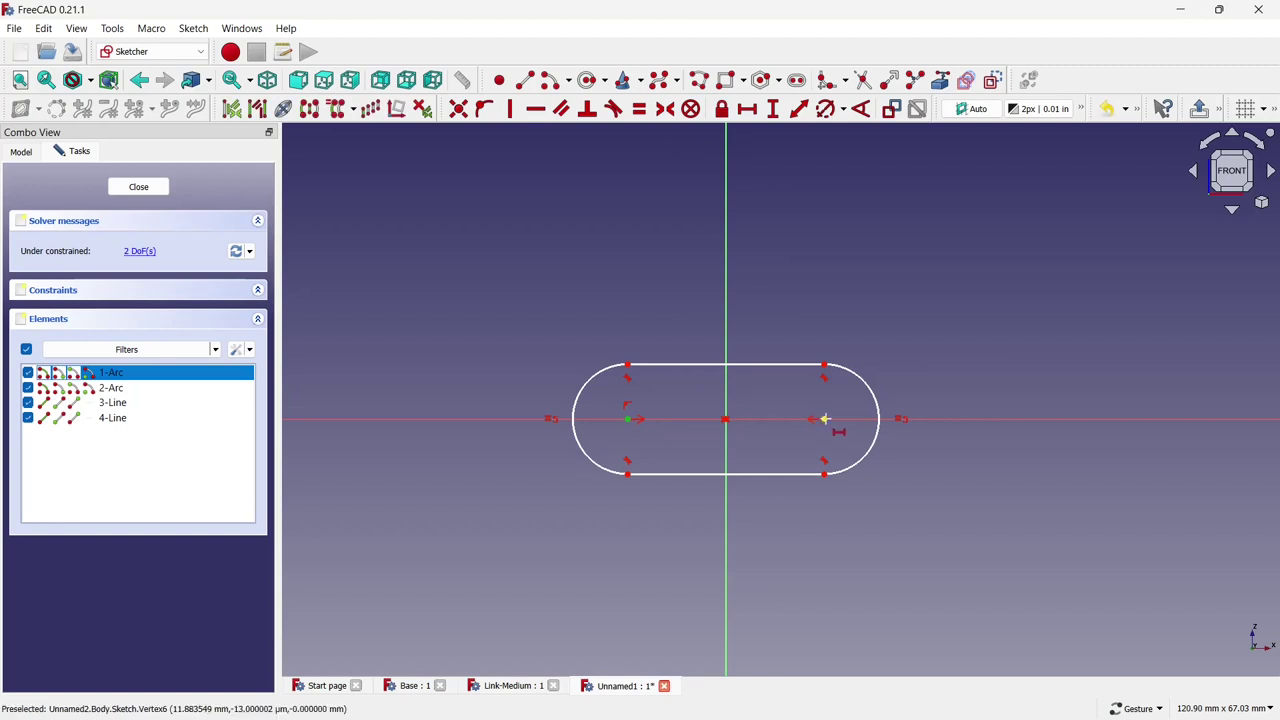
pyautogui.click(825, 419)
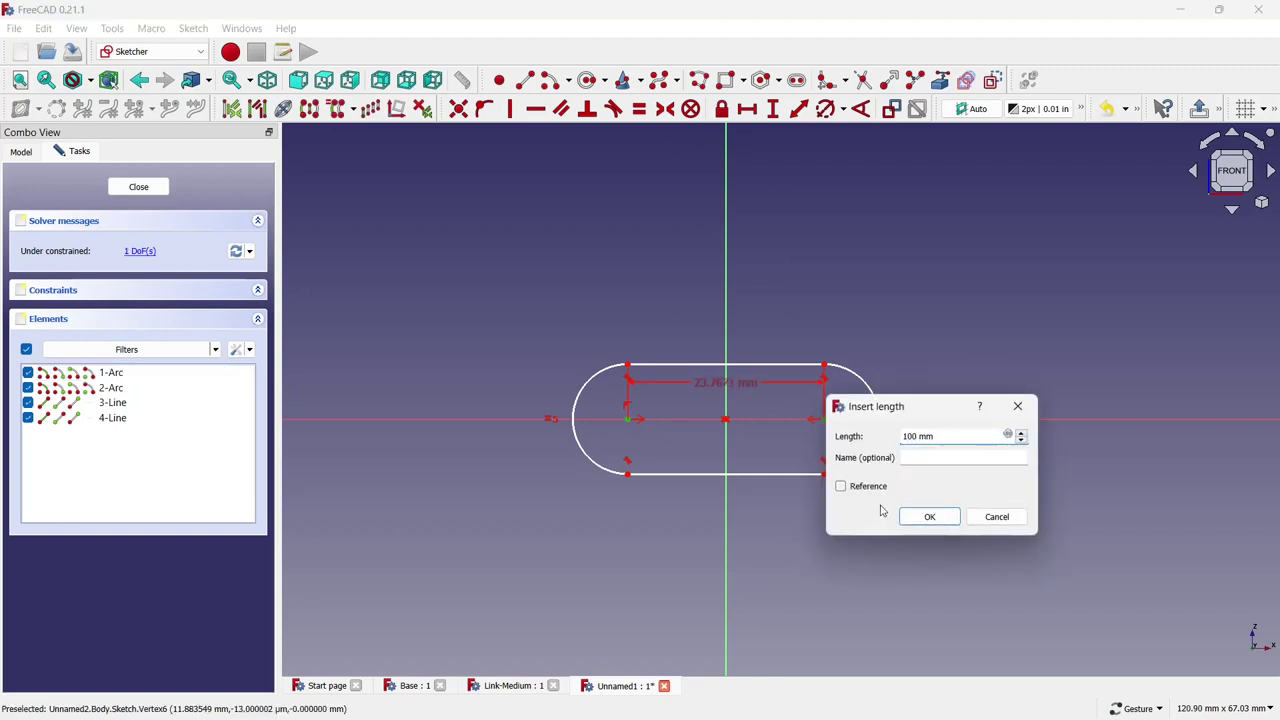
pyautogui.click(905, 518)
pyautogui.scroll(-2, 751, 506)
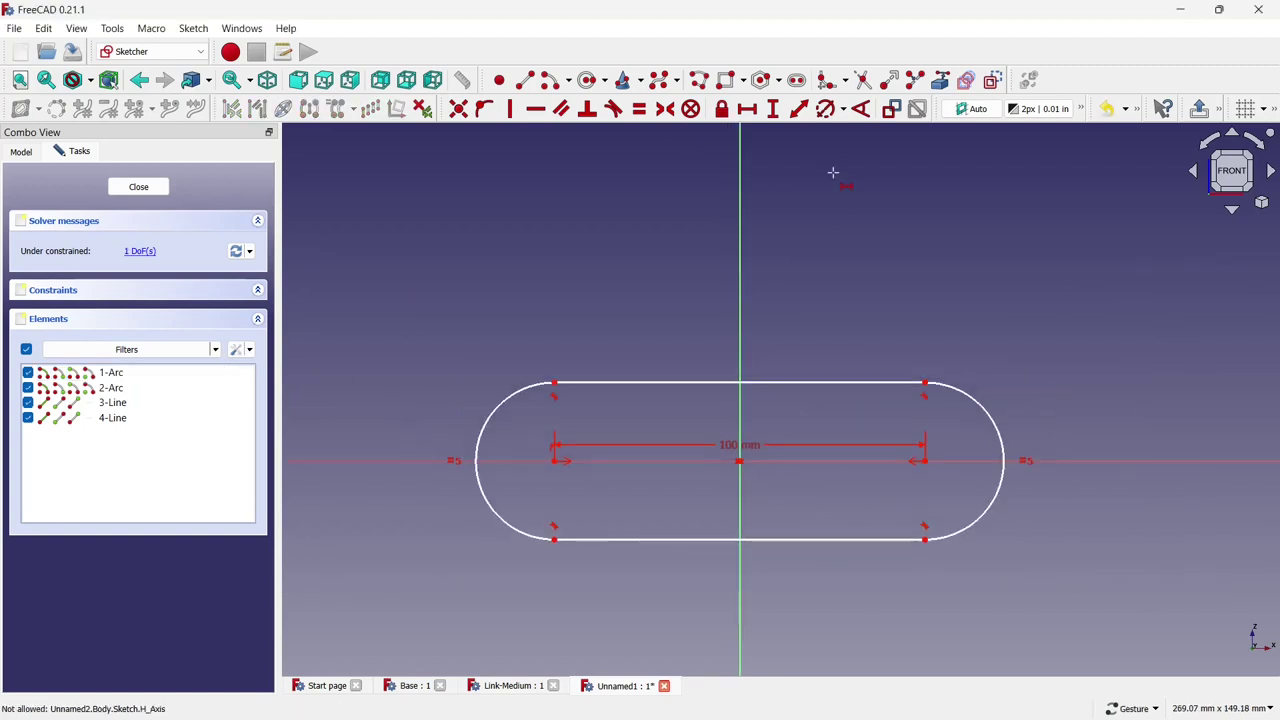
# Set the slot's end arc radius to 10 mm
pyautogui.click(825, 109)
pyautogui.click(536, 390)
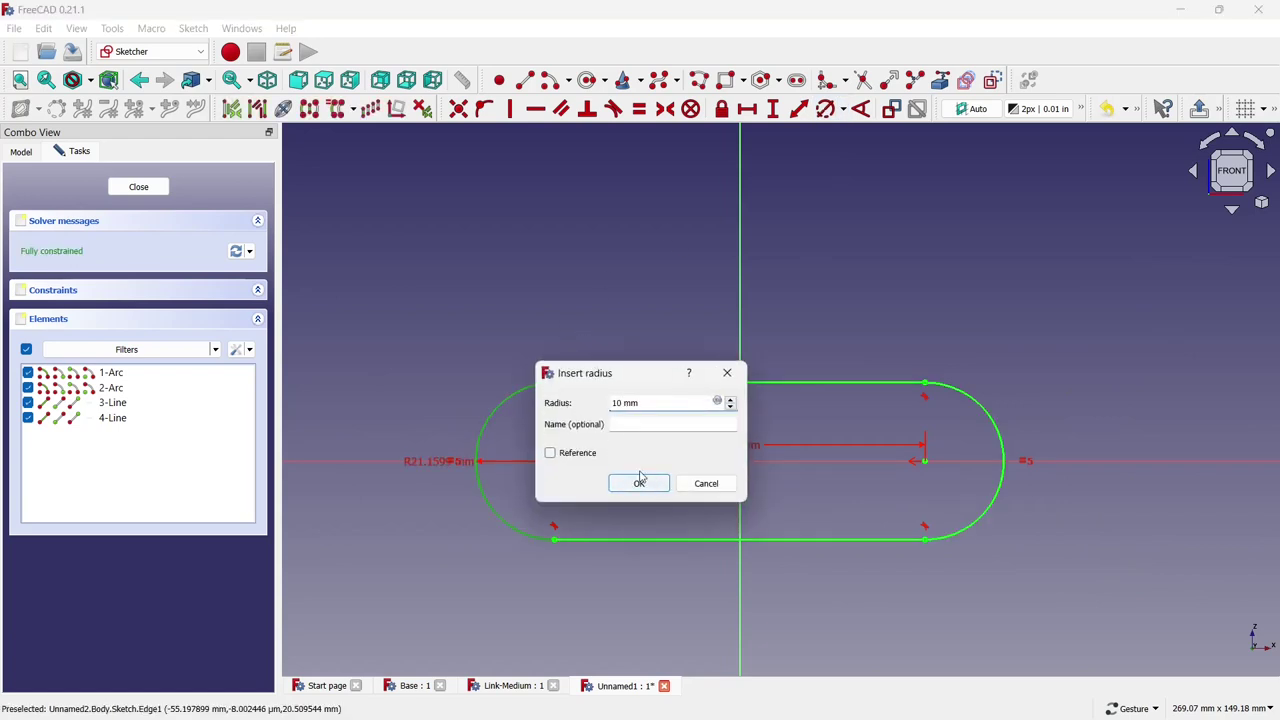
pyautogui.click(640, 479)
pyautogui.scroll(3, 558, 481)
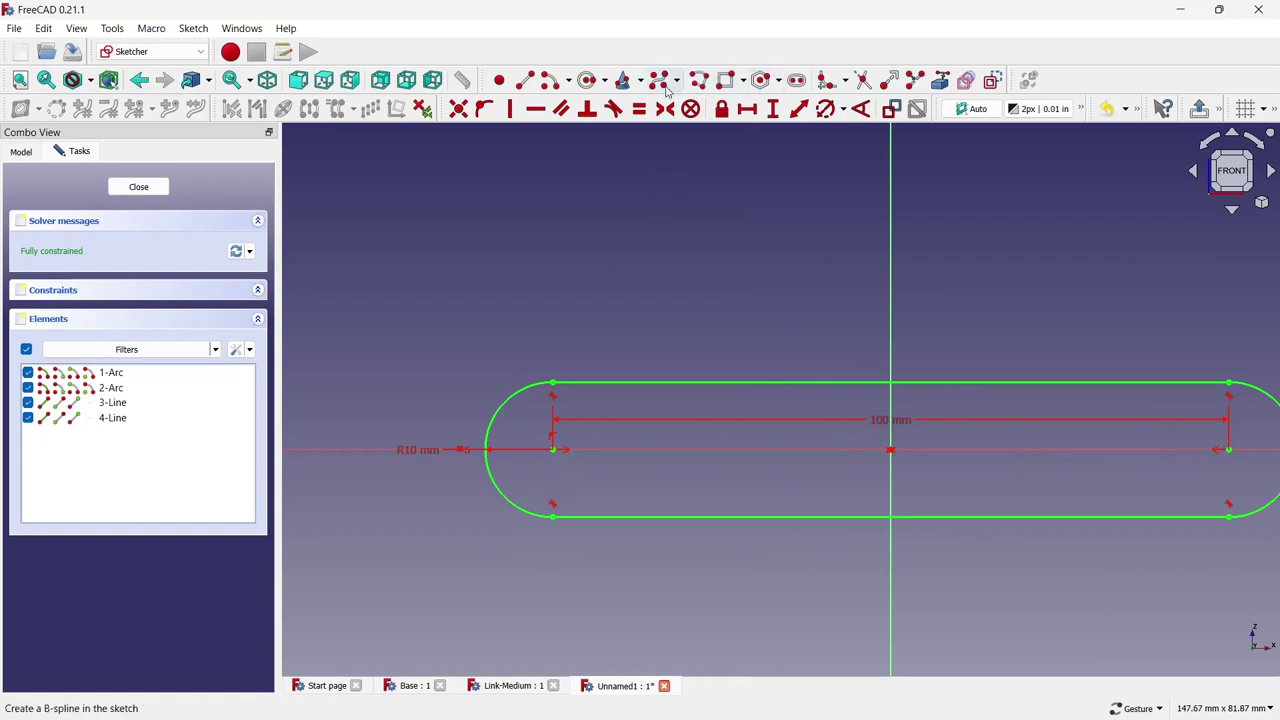
# Draw circles centred on the slot's left and right arc centres
pyautogui.click(588, 80)
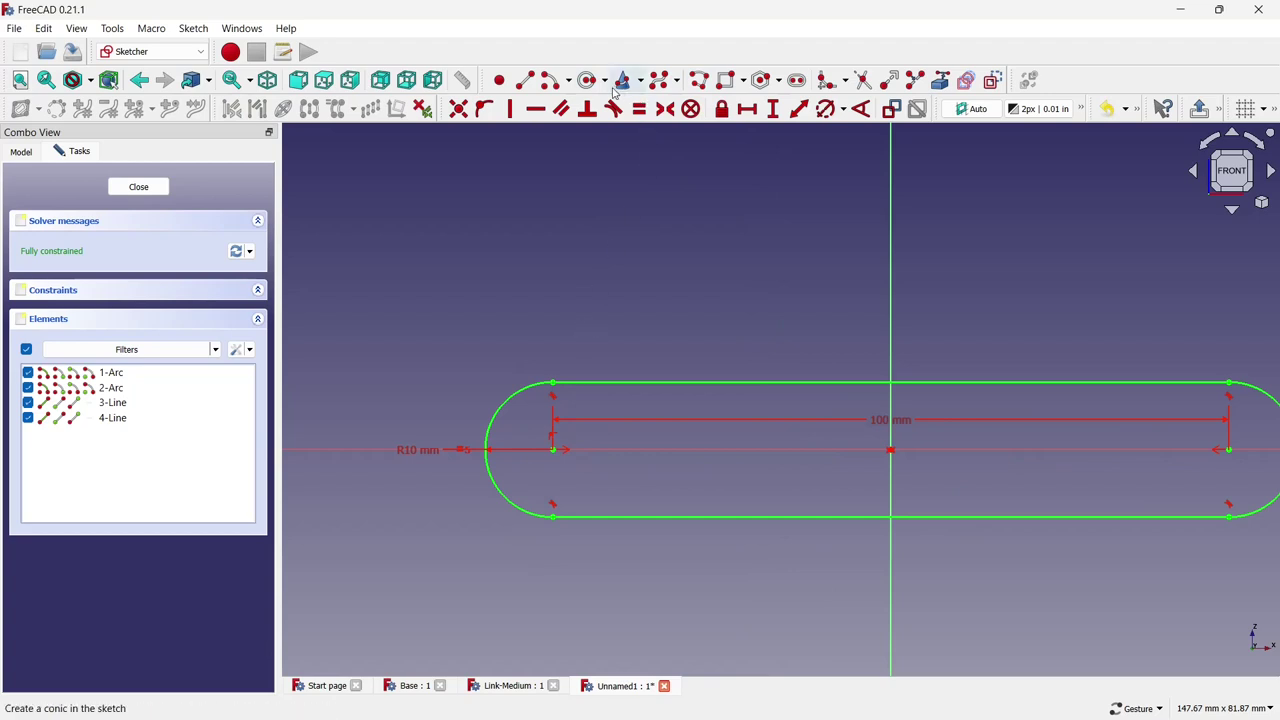
pyautogui.click(553, 449)
pyautogui.click(575, 420)
pyautogui.scroll(-3, 540, 415)
pyautogui.scroll(3, 823, 395)
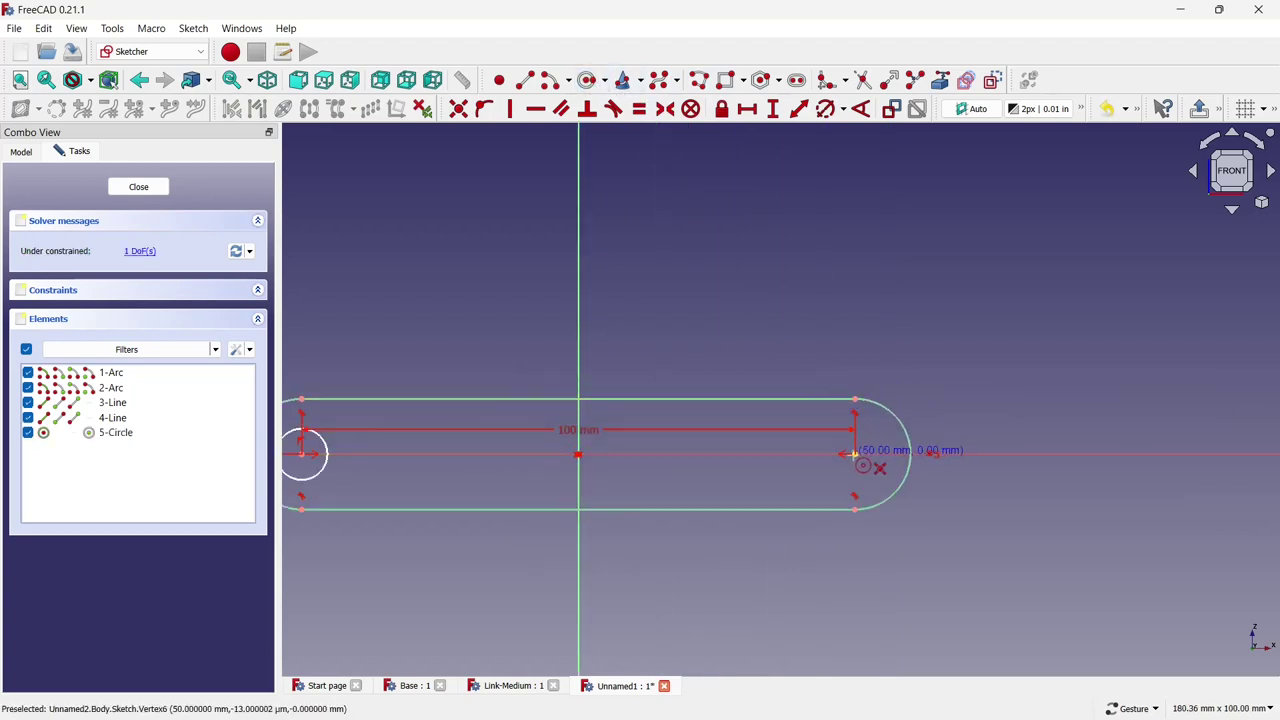
pyautogui.click(855, 453)
pyautogui.click(839, 427)
pyautogui.scroll(-3, 801, 362)
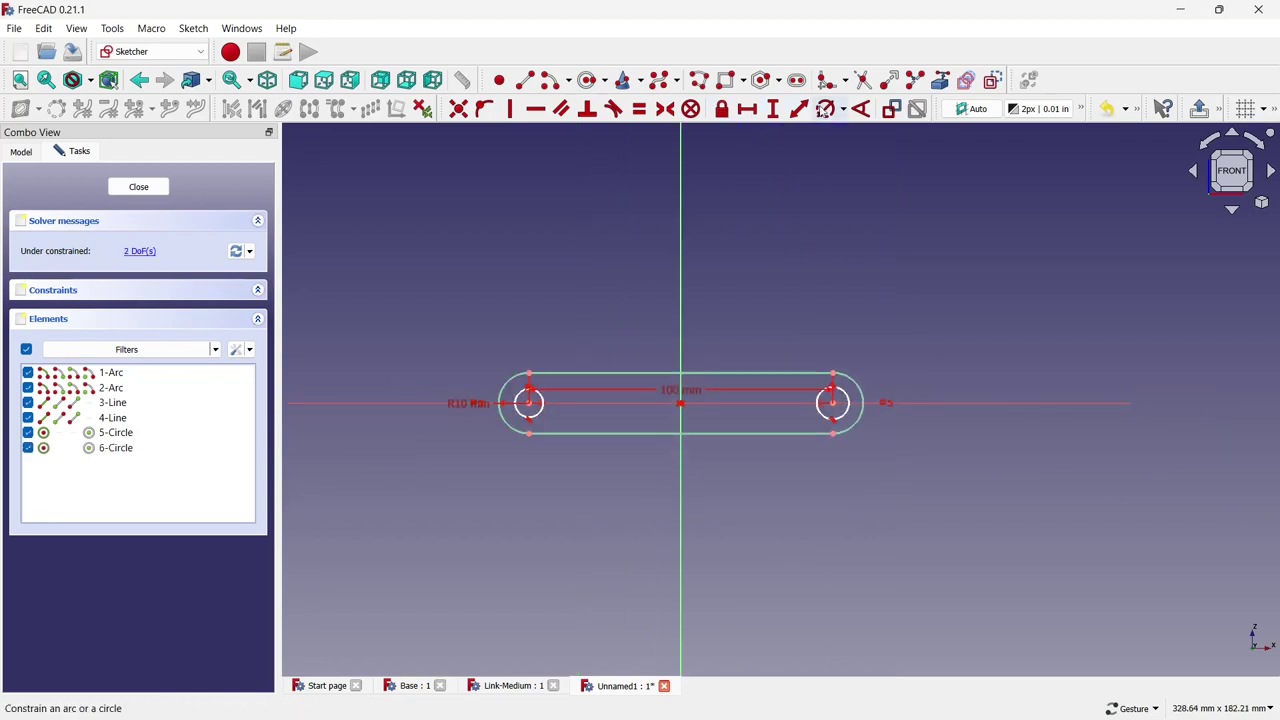
# Give the left circle a 10 mm diameter and make the right circle equal to it
pyautogui.click(529, 386)
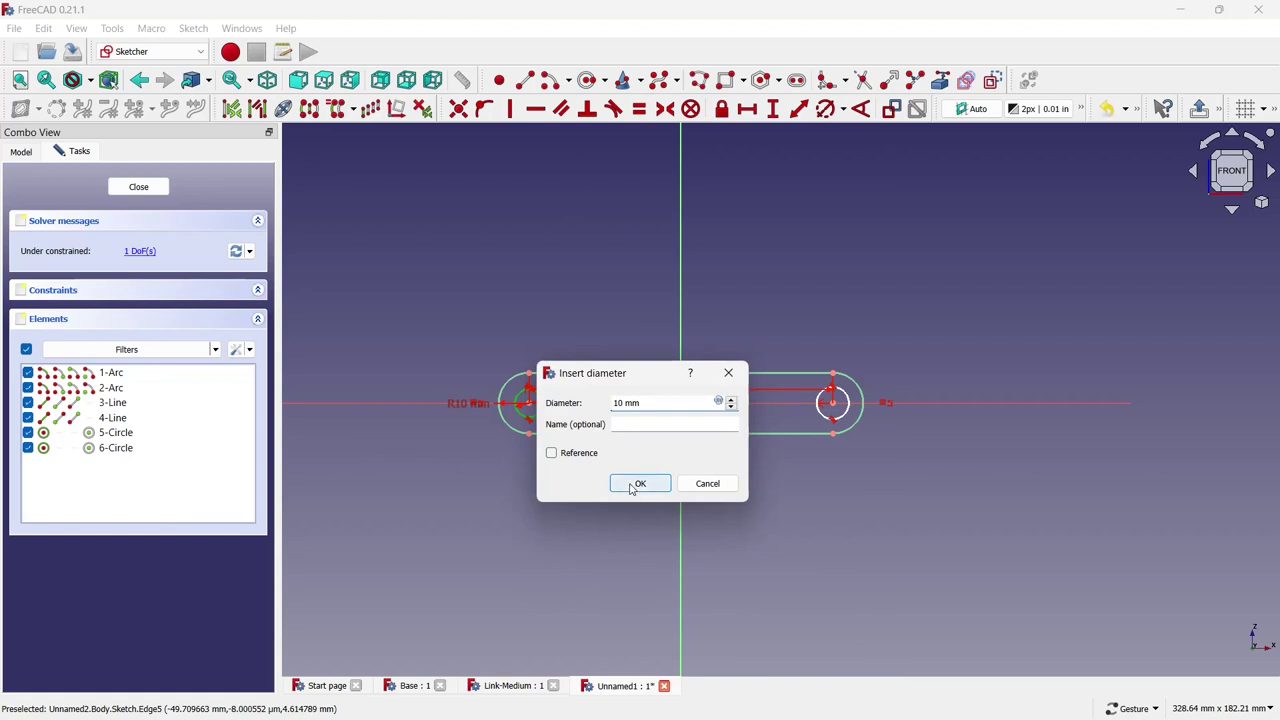
pyautogui.click(640, 483)
pyautogui.scroll(3, 629, 366)
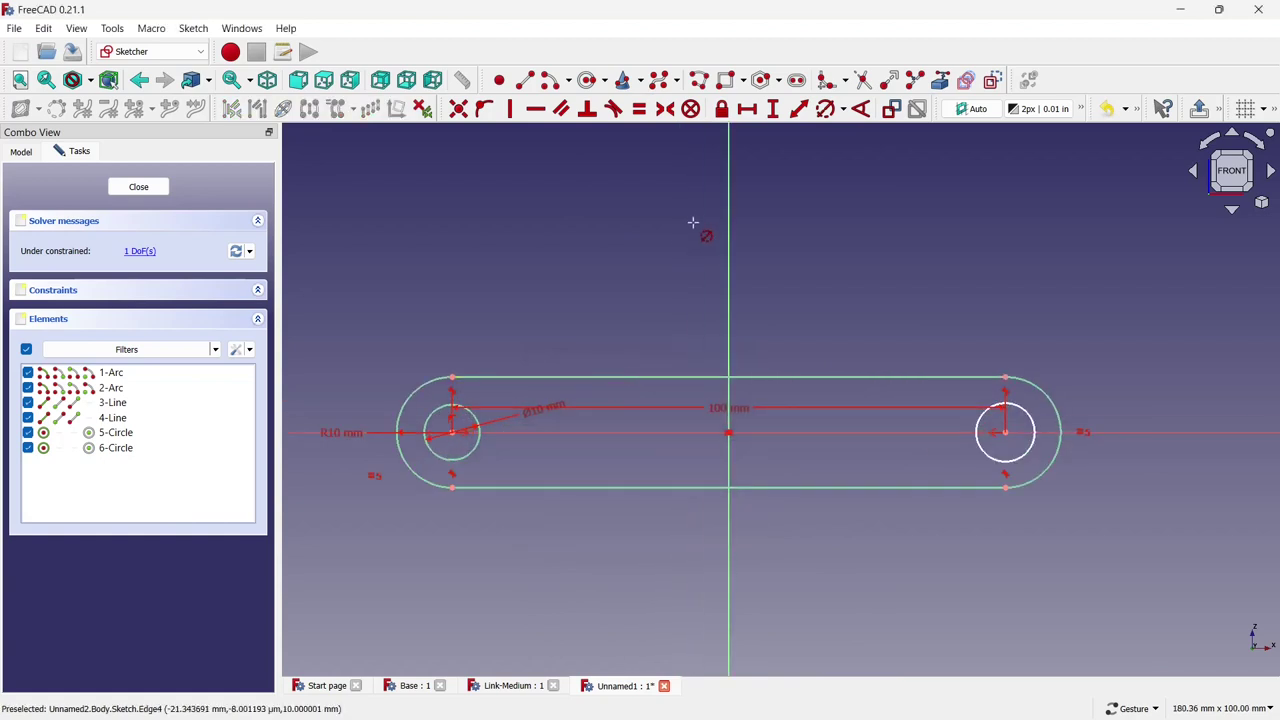
pyautogui.click(639, 108)
pyautogui.click(476, 410)
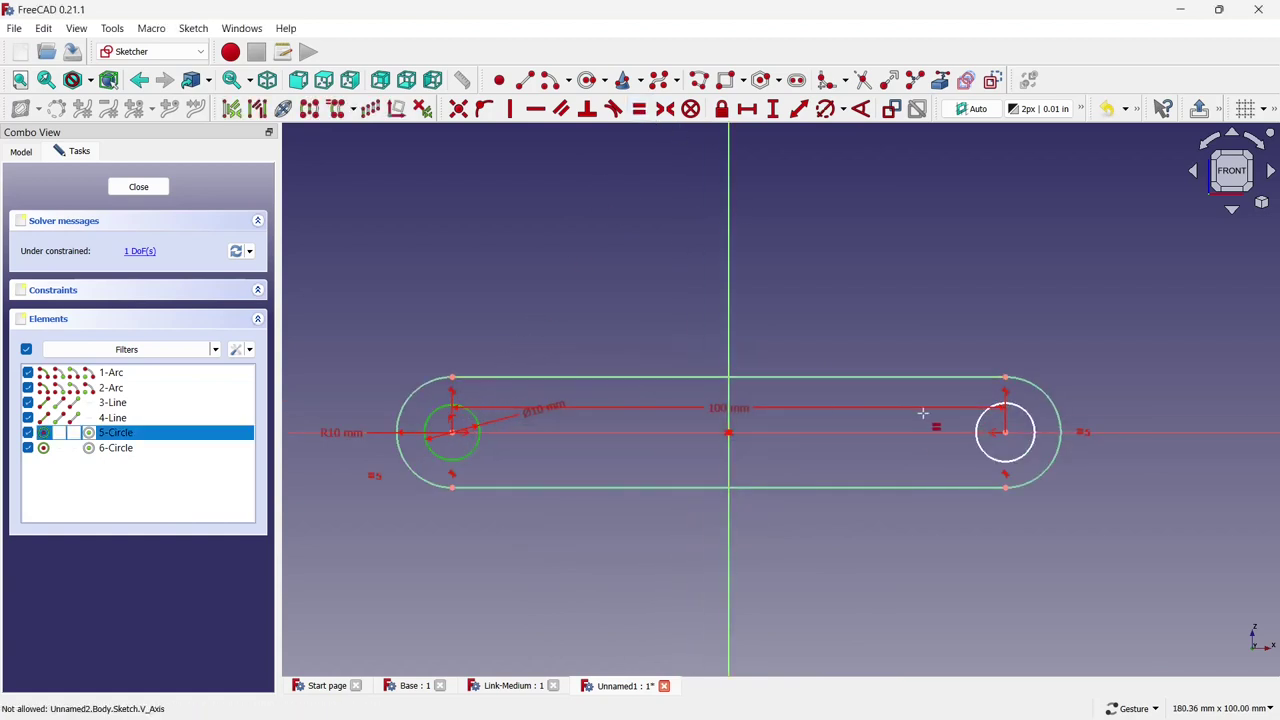
pyautogui.click(978, 431)
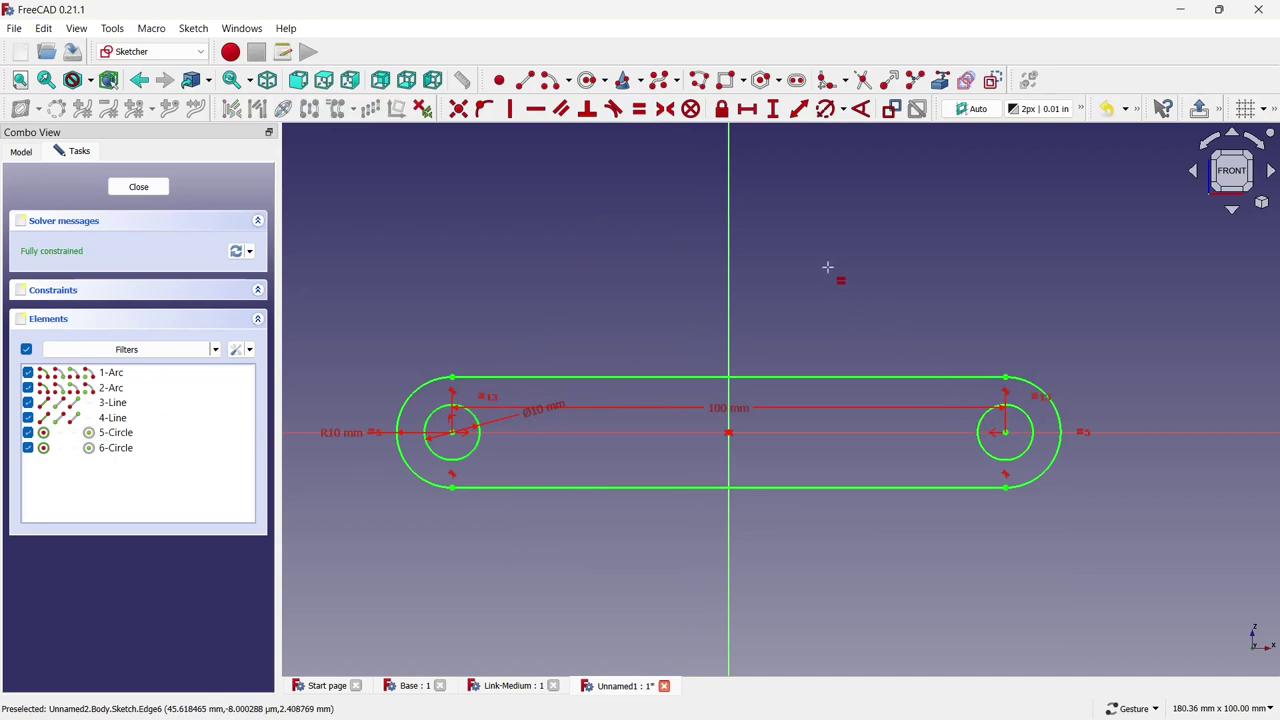
pyautogui.click(796, 80)
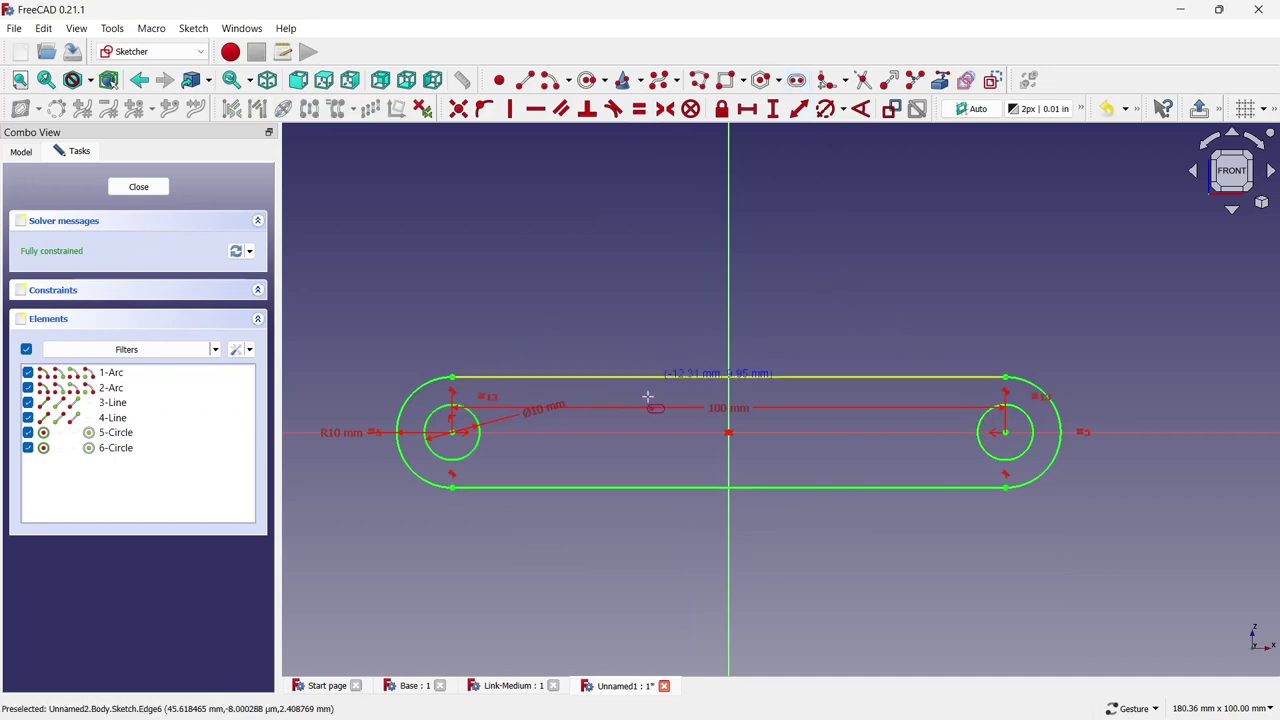
pyautogui.click(628, 432)
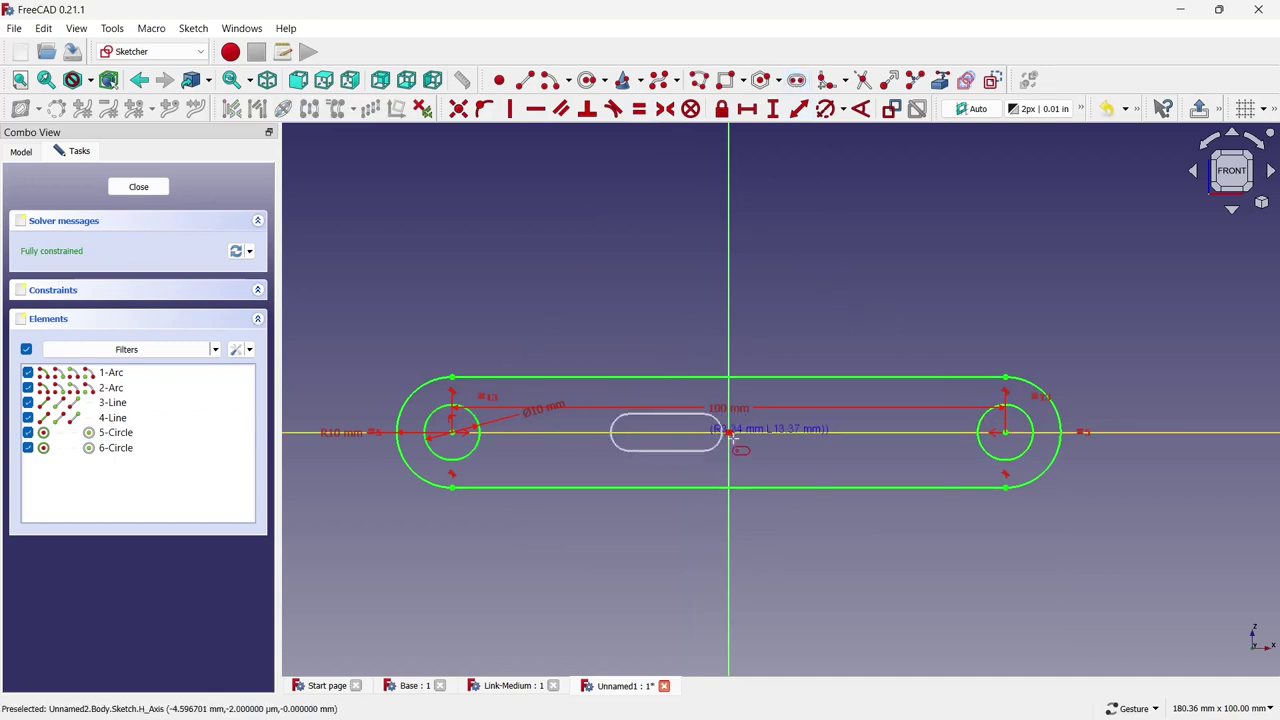
# Finish the inner slot along the horizontal axis and centre it symmetrically on the origin
pyautogui.click(798, 432)
pyautogui.rightClick(640, 428)
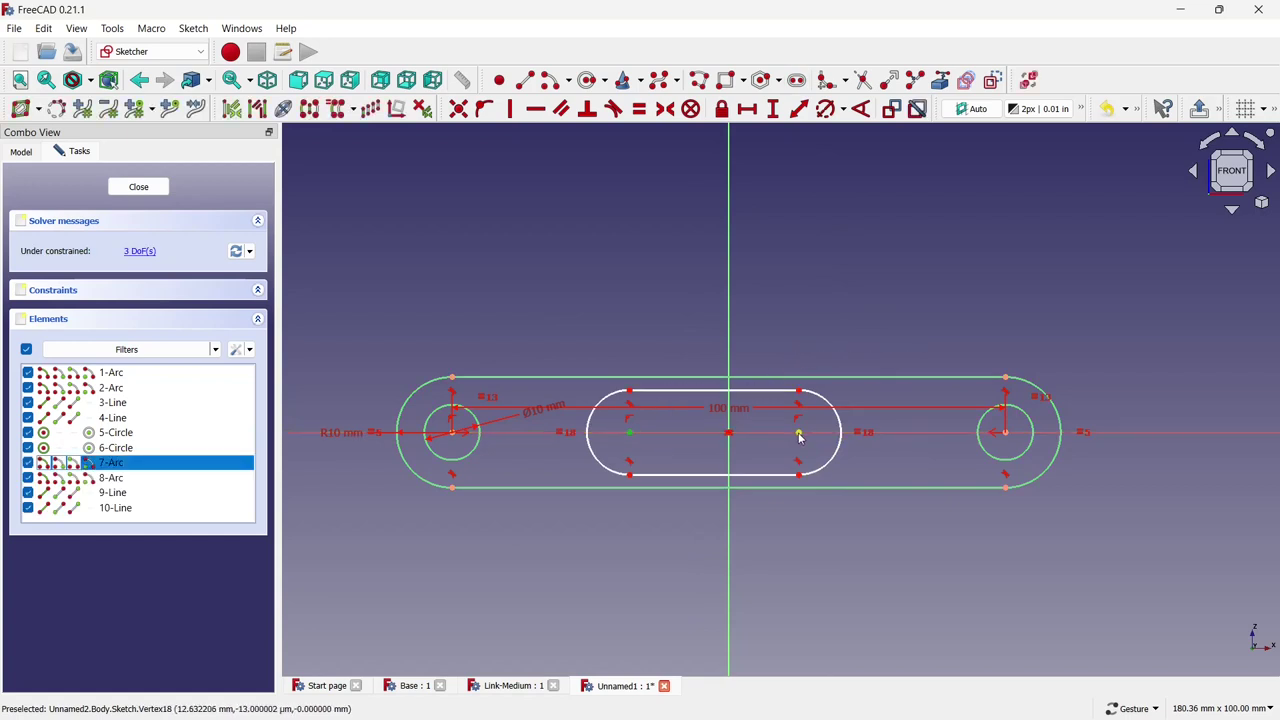
pyautogui.click(736, 394)
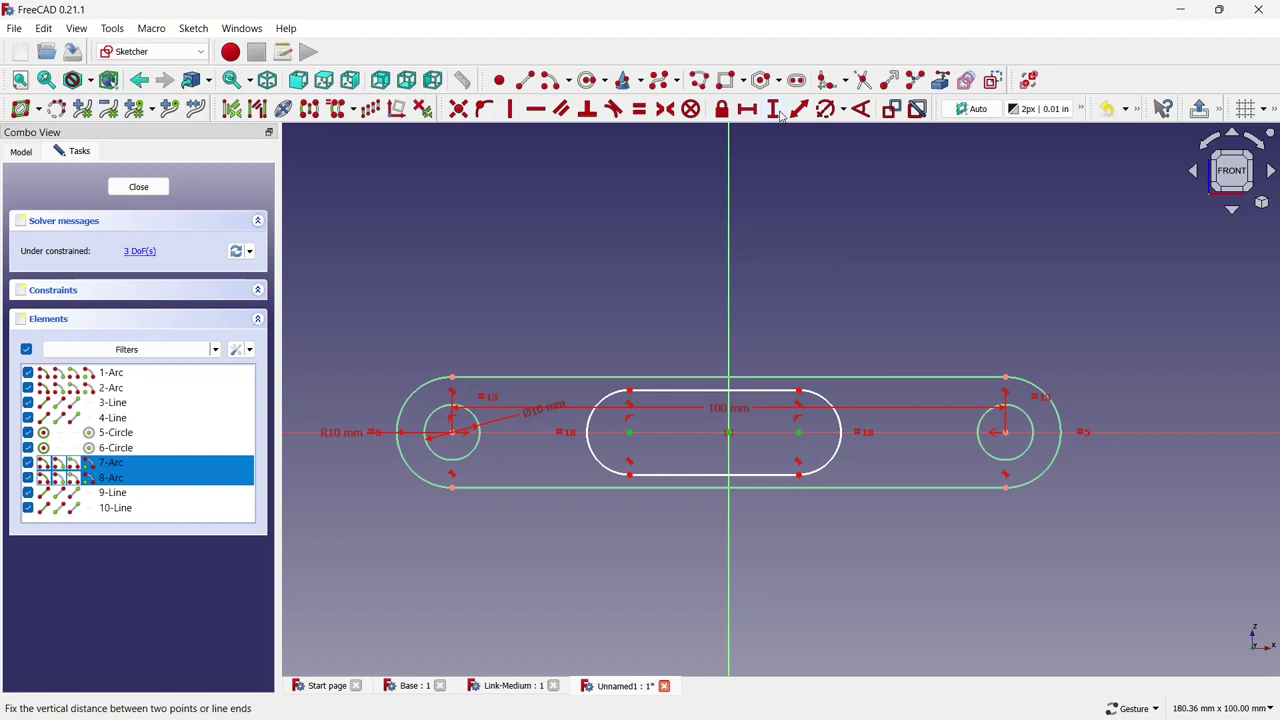
pyautogui.click(665, 109)
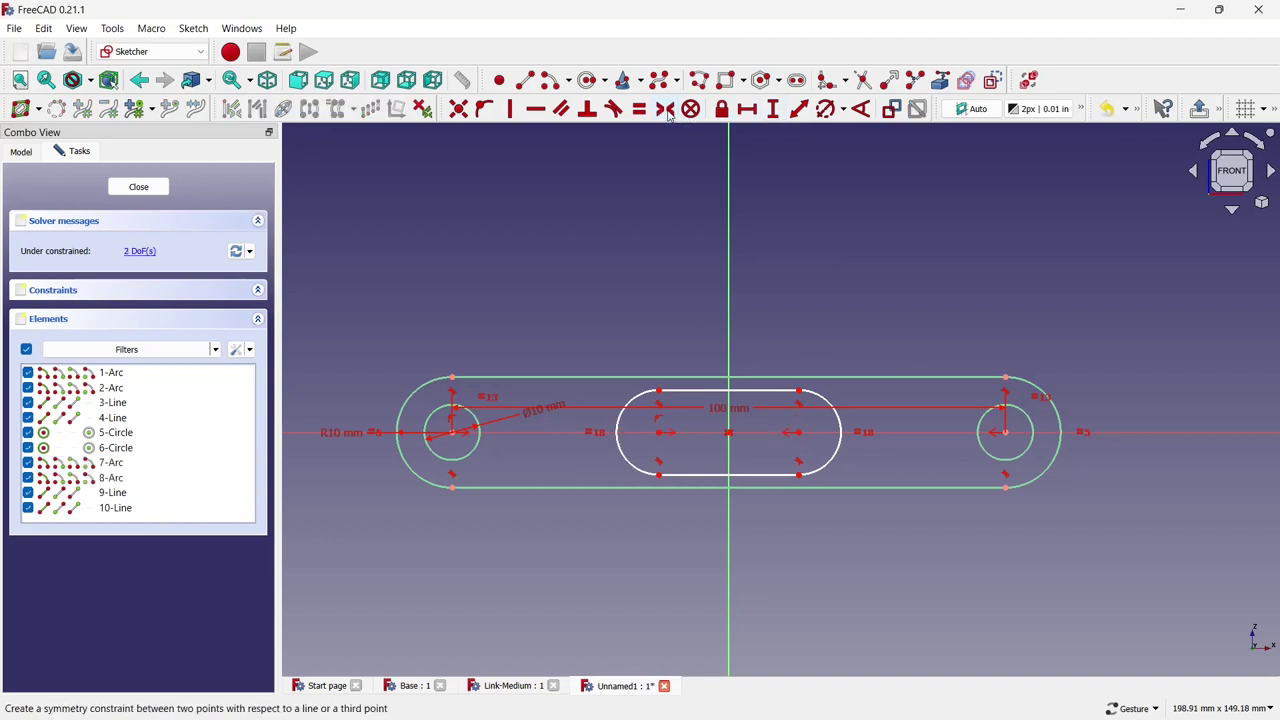
# Give the inner slot's end arcs a 5 mm radius
pyautogui.click(747, 109)
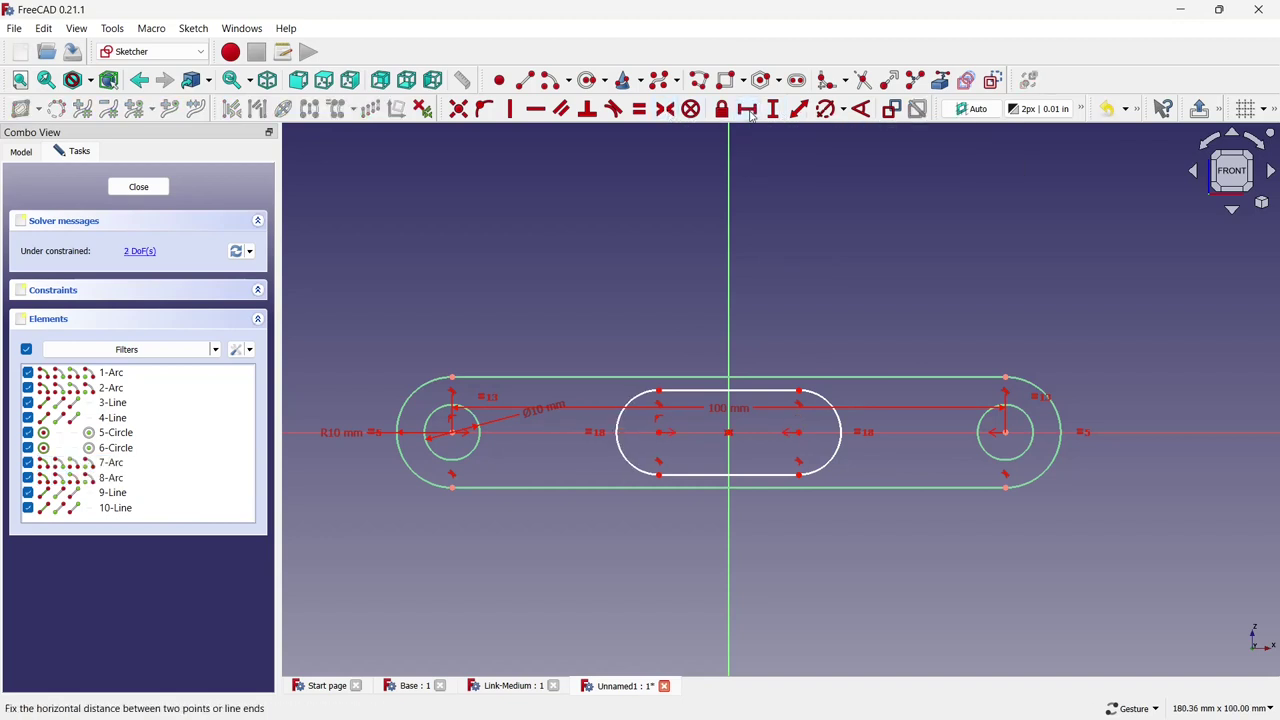
pyautogui.click(825, 108)
pyautogui.click(652, 391)
pyautogui.write('5')
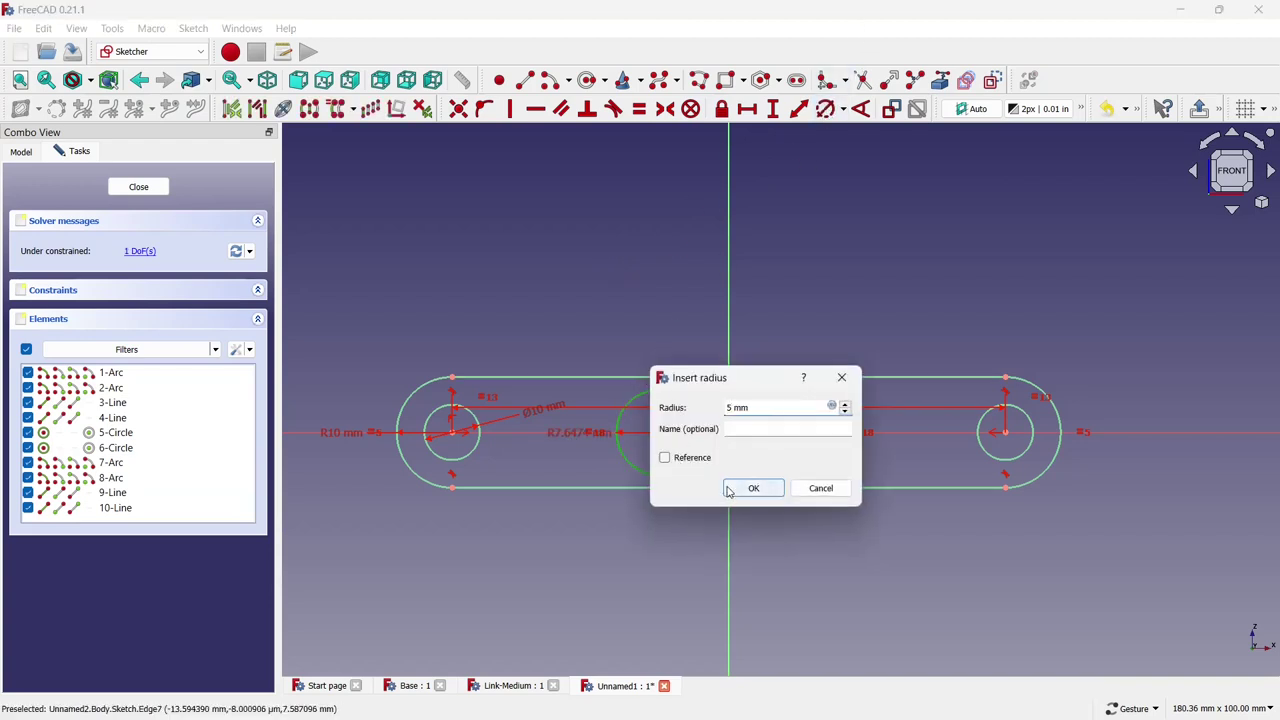
pyautogui.click(752, 488)
pyautogui.scroll(2, 463, 387)
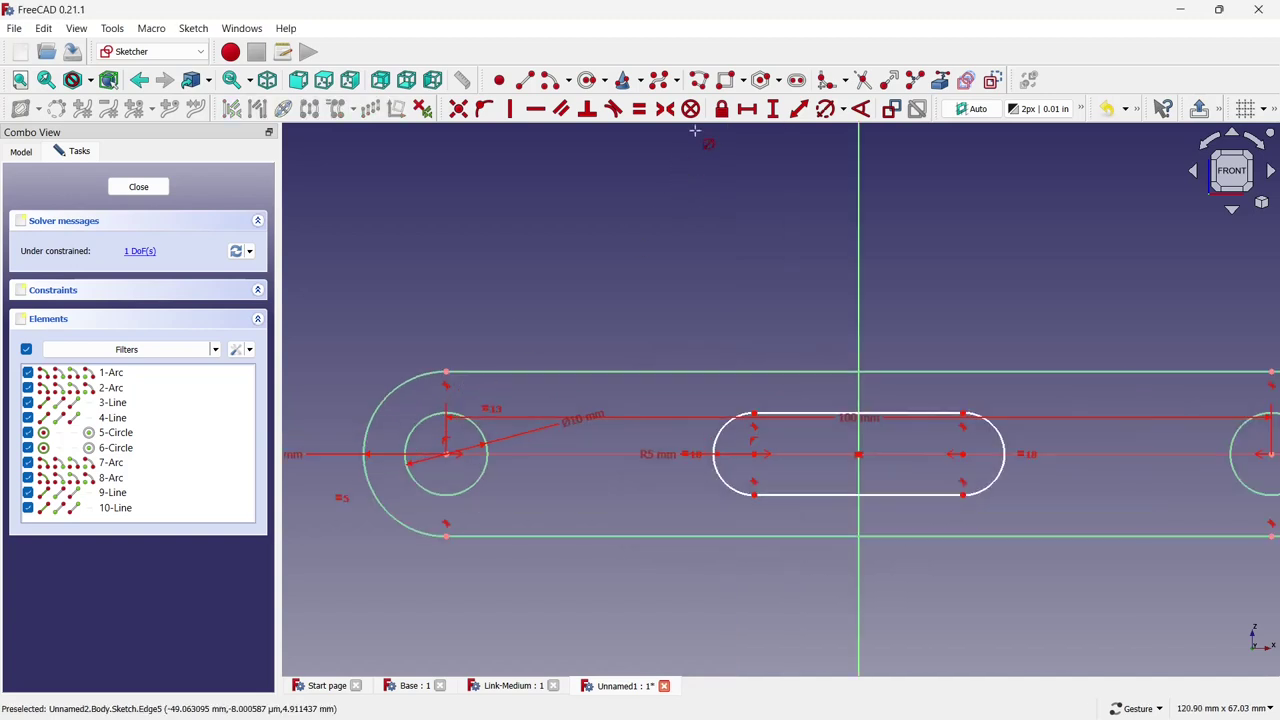
# Constrain the inner slot 15 mm from the left hole centre, leaving the sketch fully constrained
pyautogui.click(747, 109)
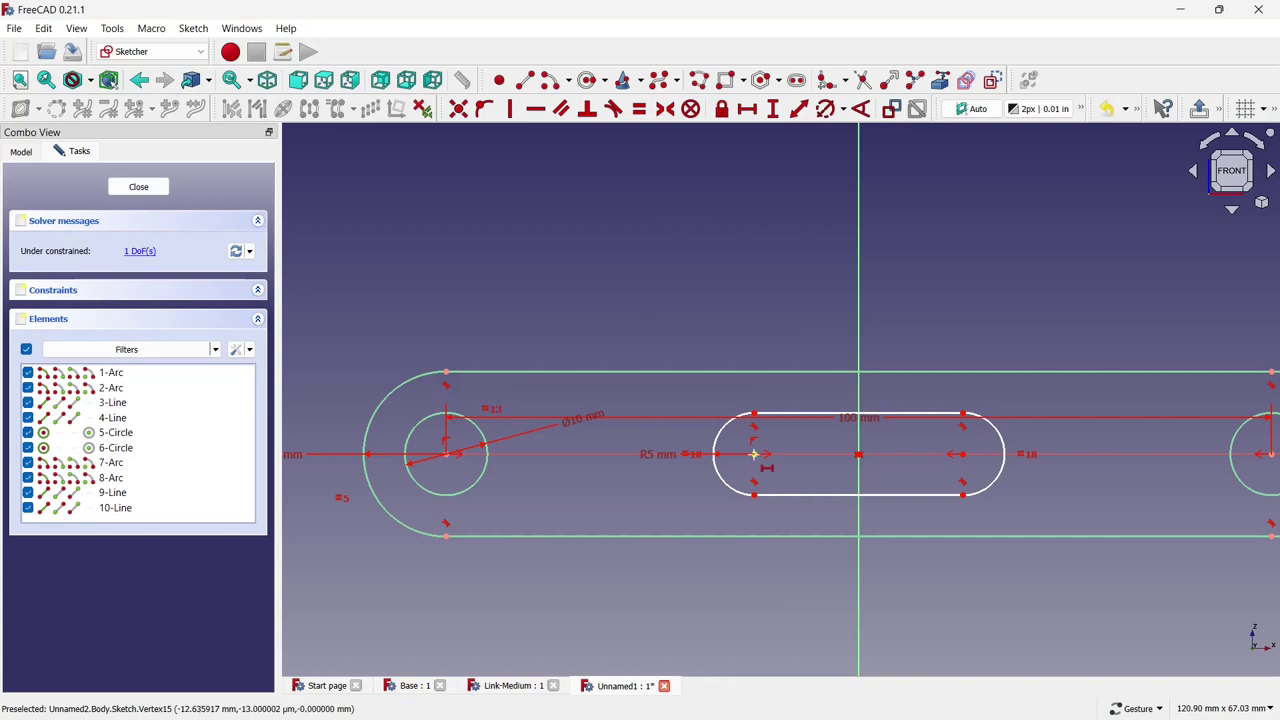
pyautogui.click(755, 452)
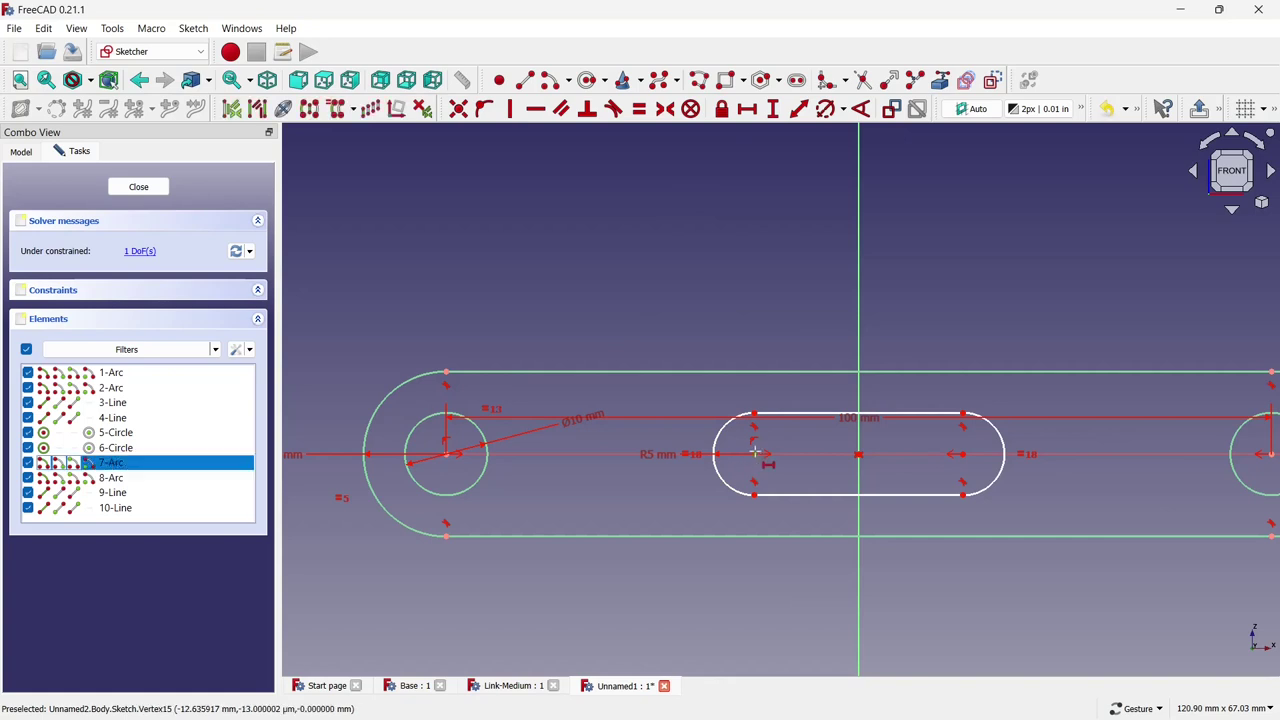
pyautogui.click(443, 454)
pyautogui.write('15')
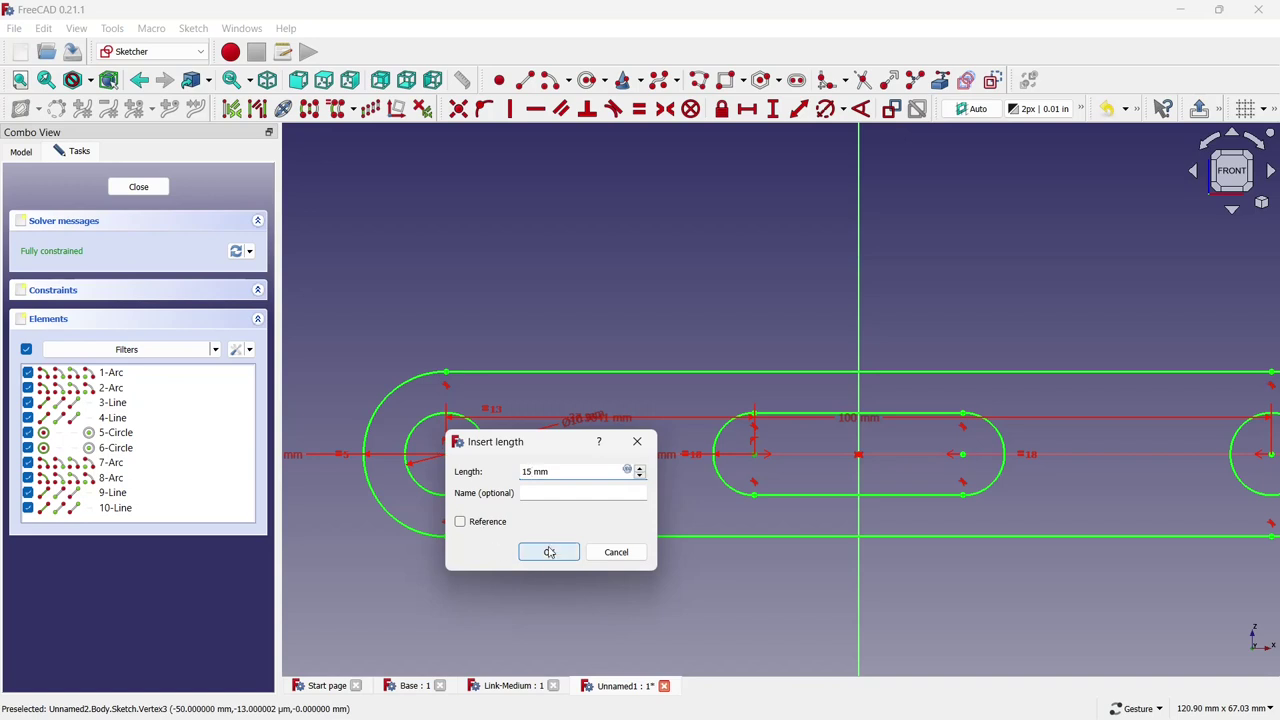
pyautogui.click(548, 552)
pyautogui.scroll(-1, 538, 540)
pyautogui.scroll(-1, 536, 538)
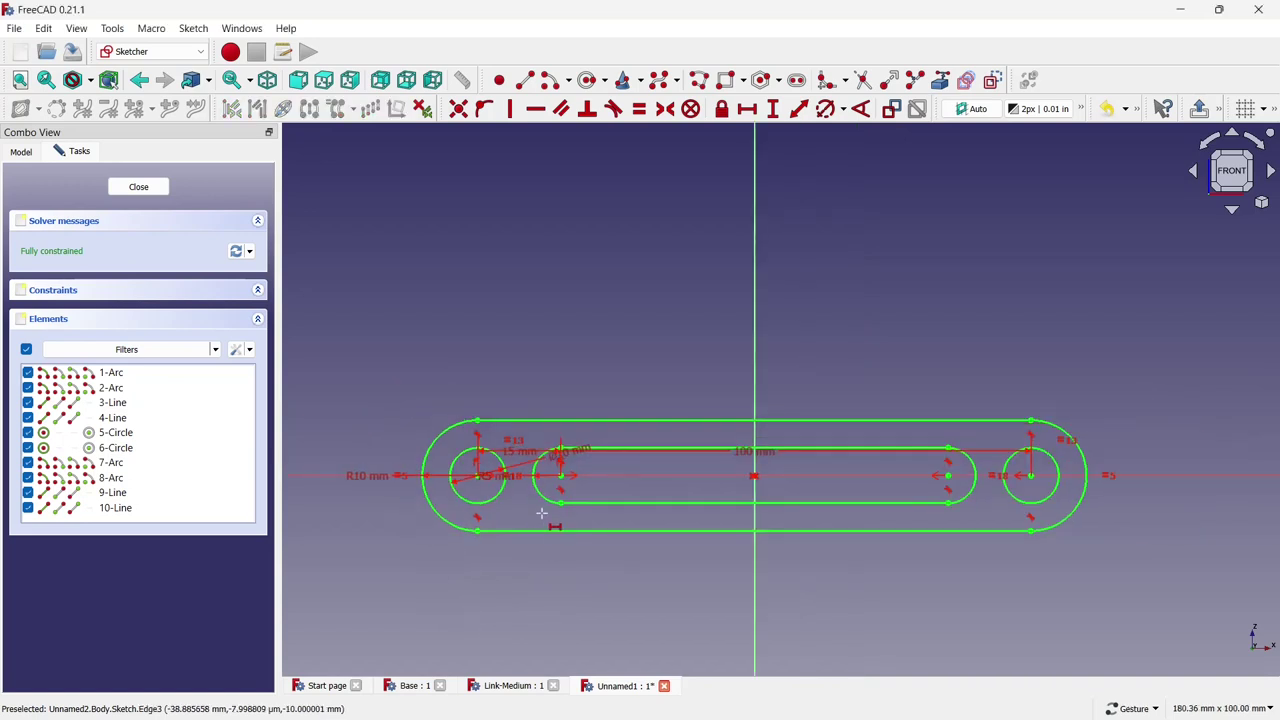
pyautogui.scroll(-1, 548, 508)
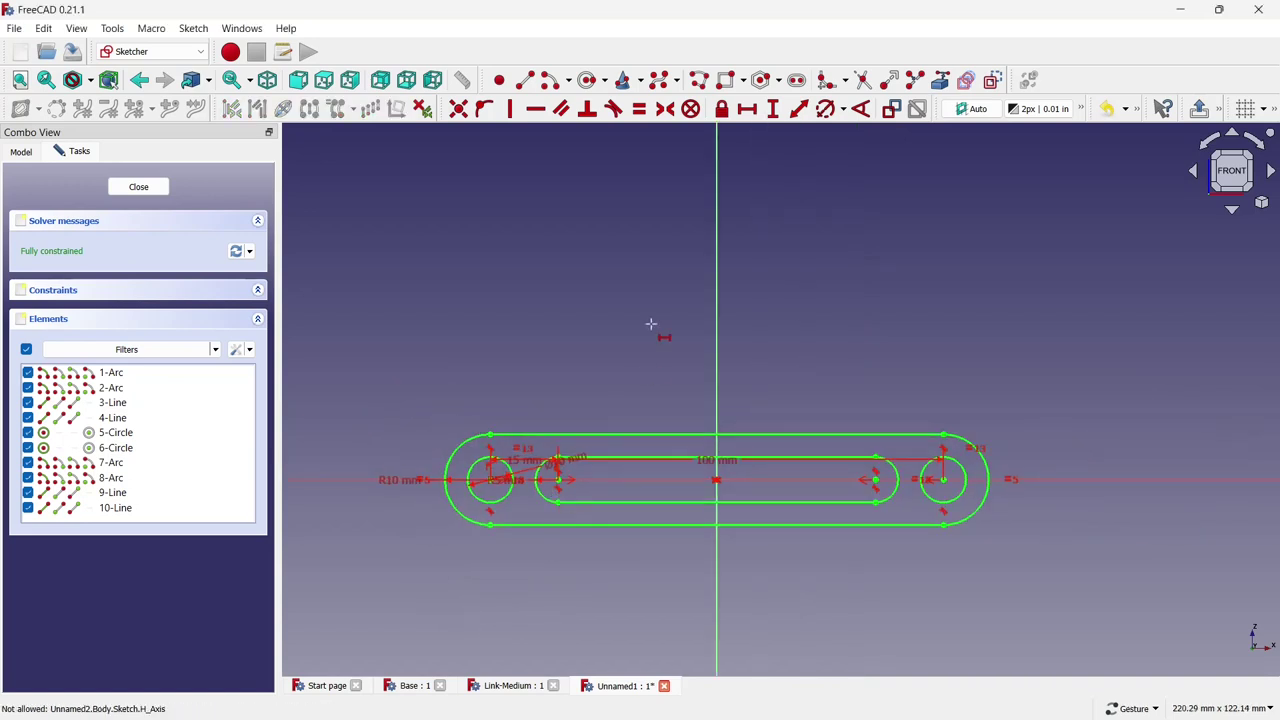
# Close the sketch and pad it into a solid bar
pyautogui.click(160, 188)
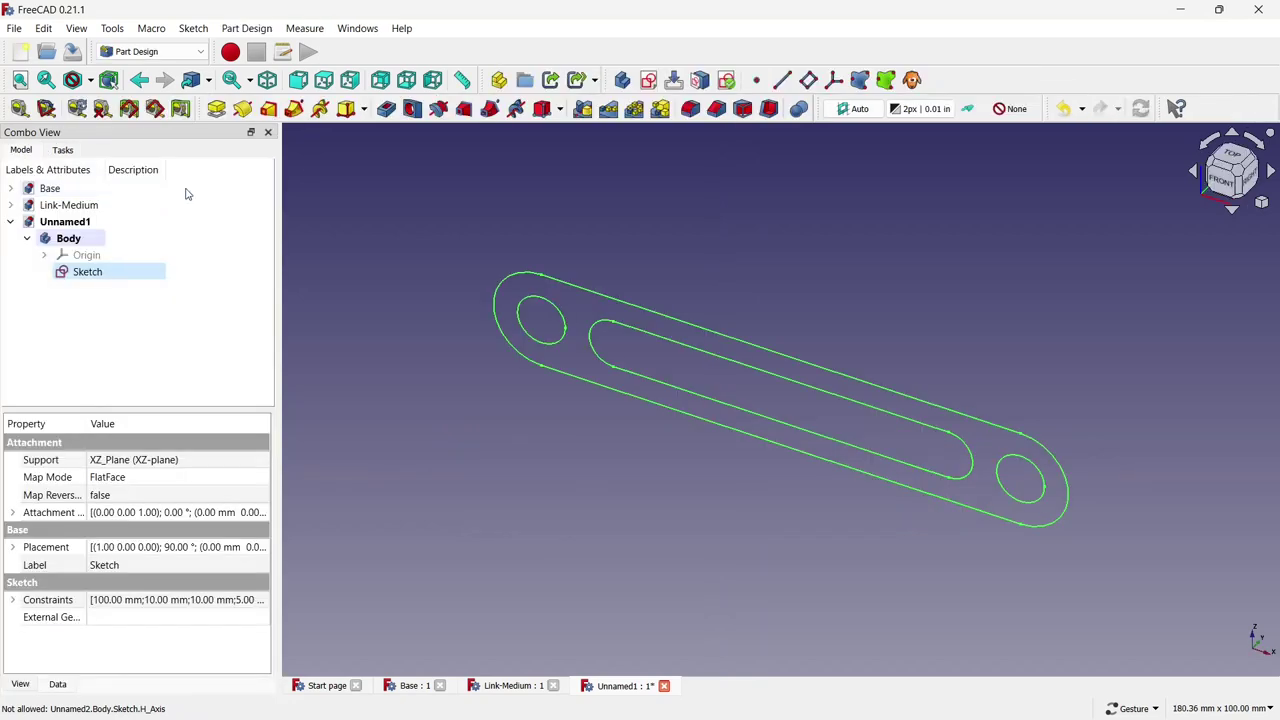
pyautogui.click(216, 108)
pyautogui.click(90, 187)
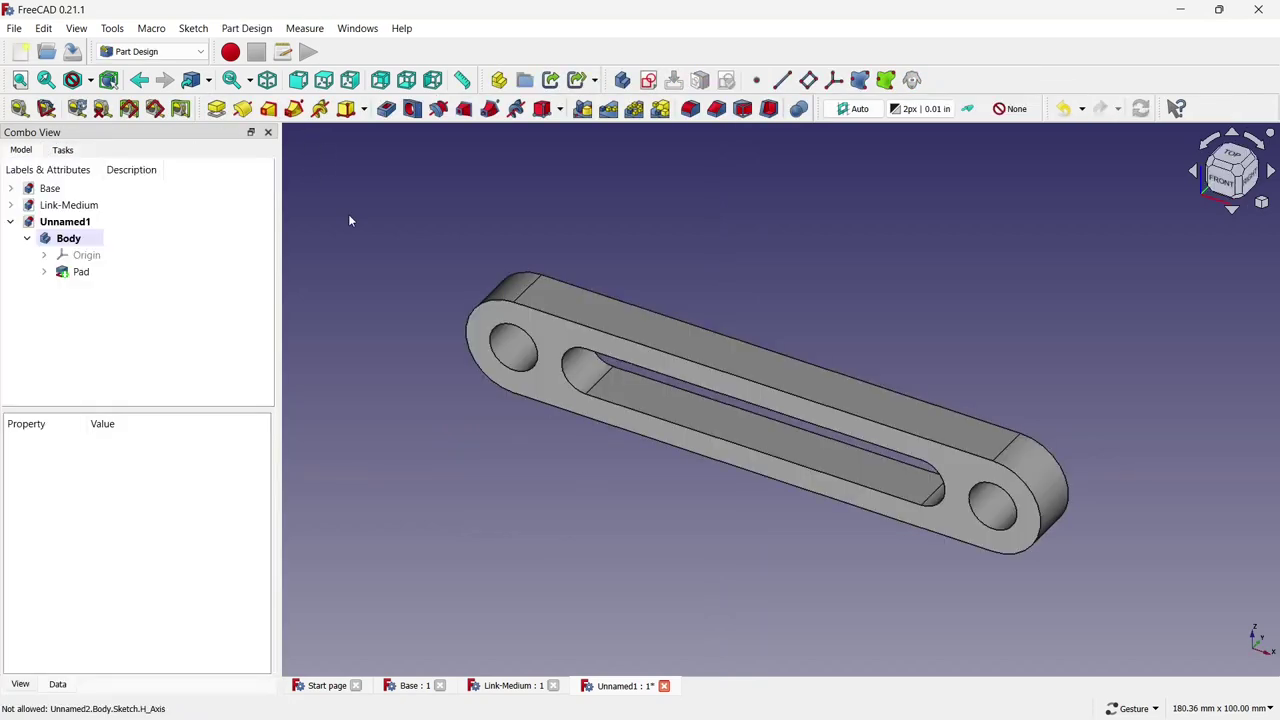
# Save the part as 'Link-big'
pyautogui.hotkey('ctrl', 's')
pyautogui.write('Li')
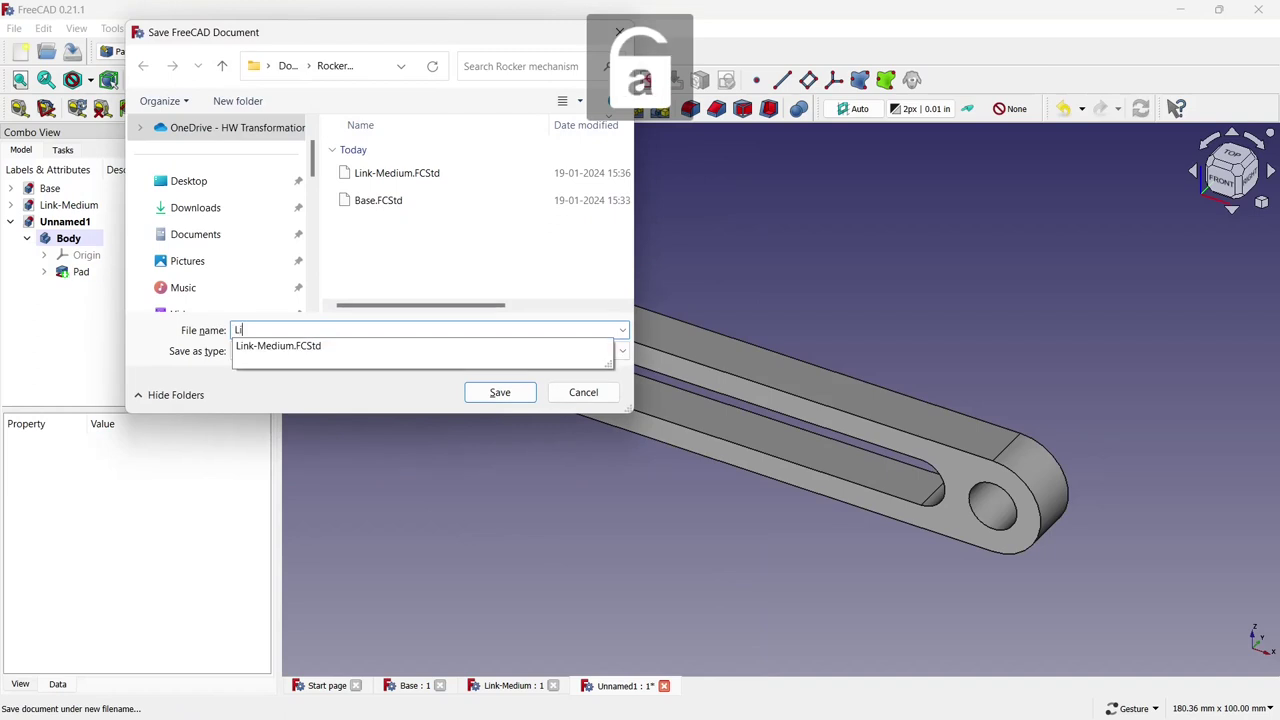
pyautogui.write('nk-big')
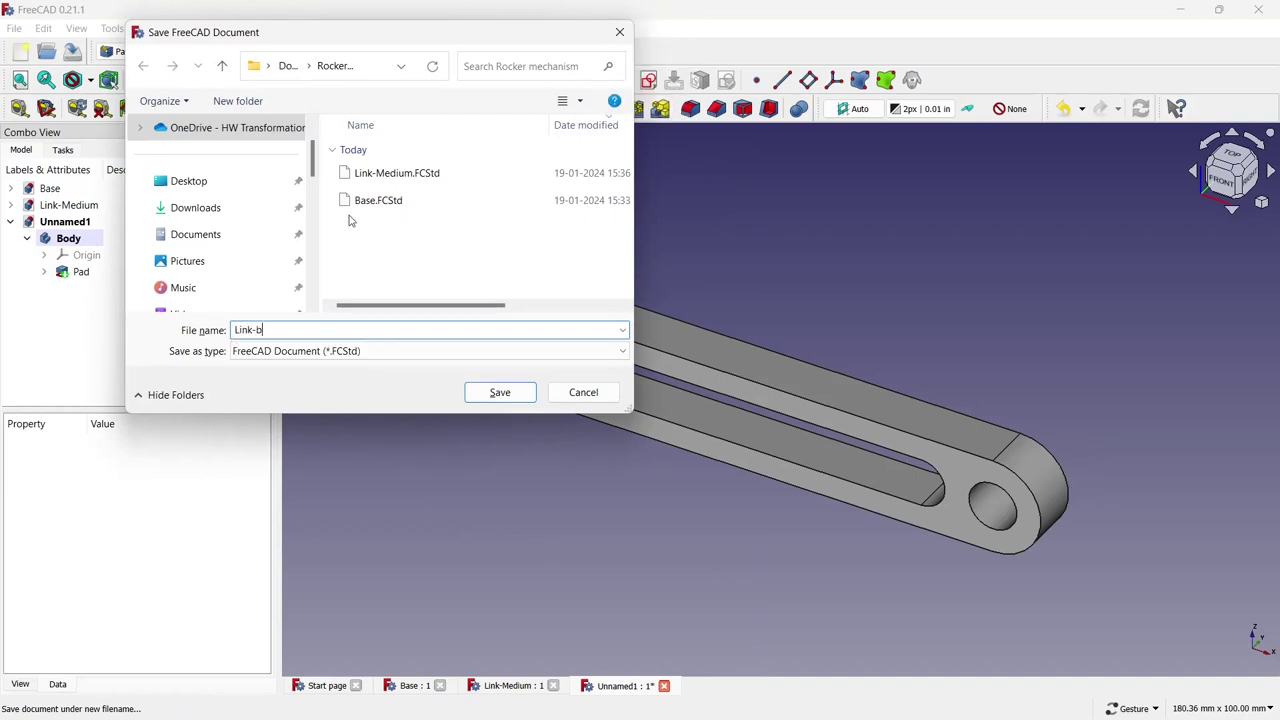
pyautogui.click(490, 391)
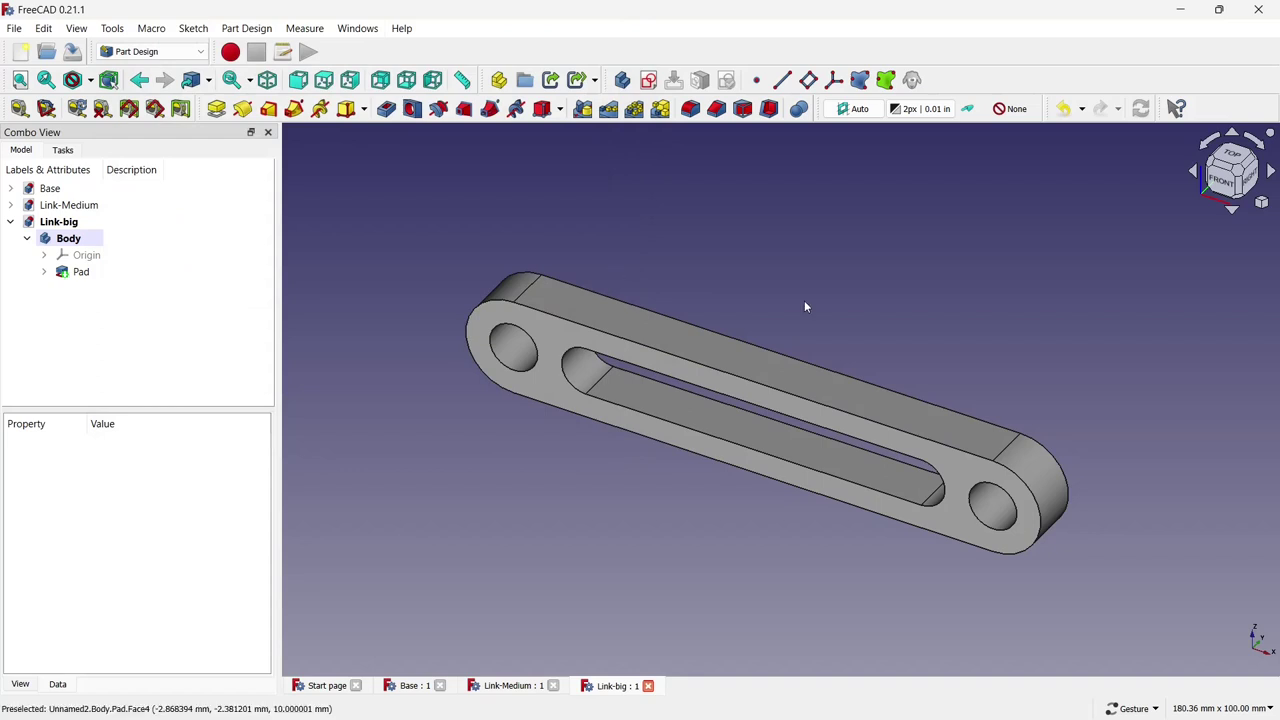
# In a new document, create a body and an XZ-plane sketch holding a horizontal slot
pyautogui.click(20, 51)
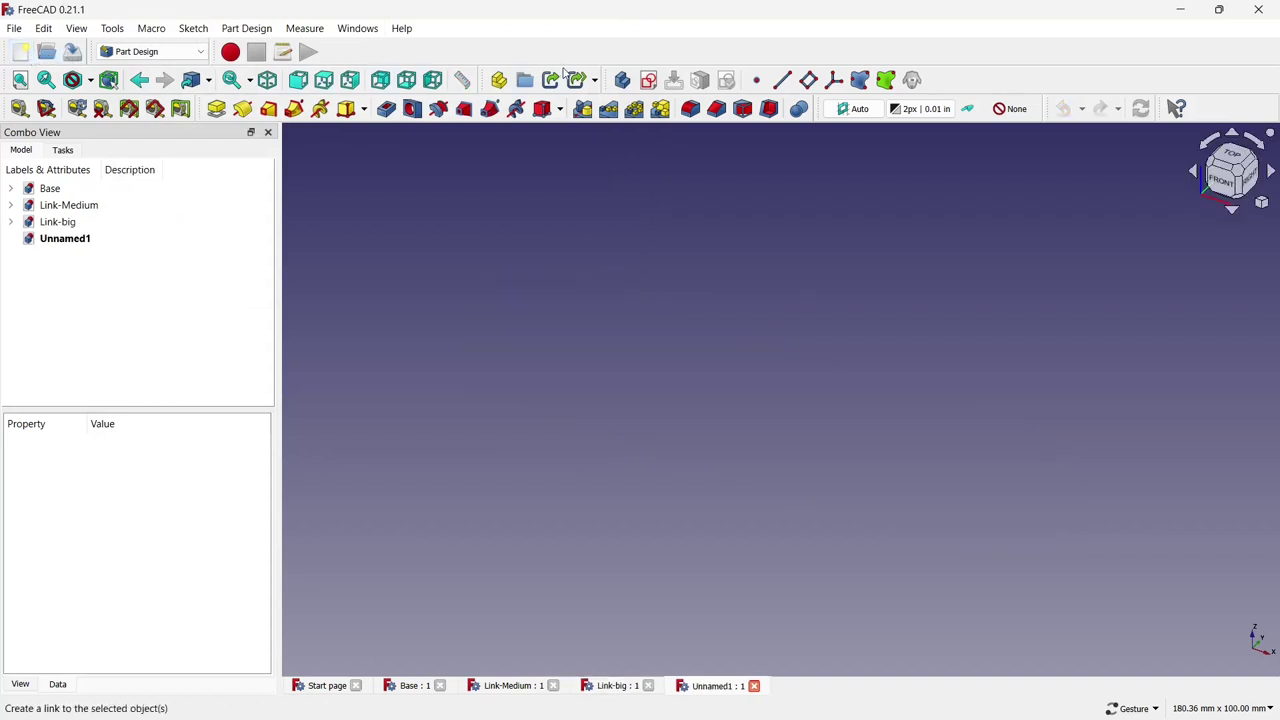
pyautogui.click(648, 80)
pyautogui.click(639, 225)
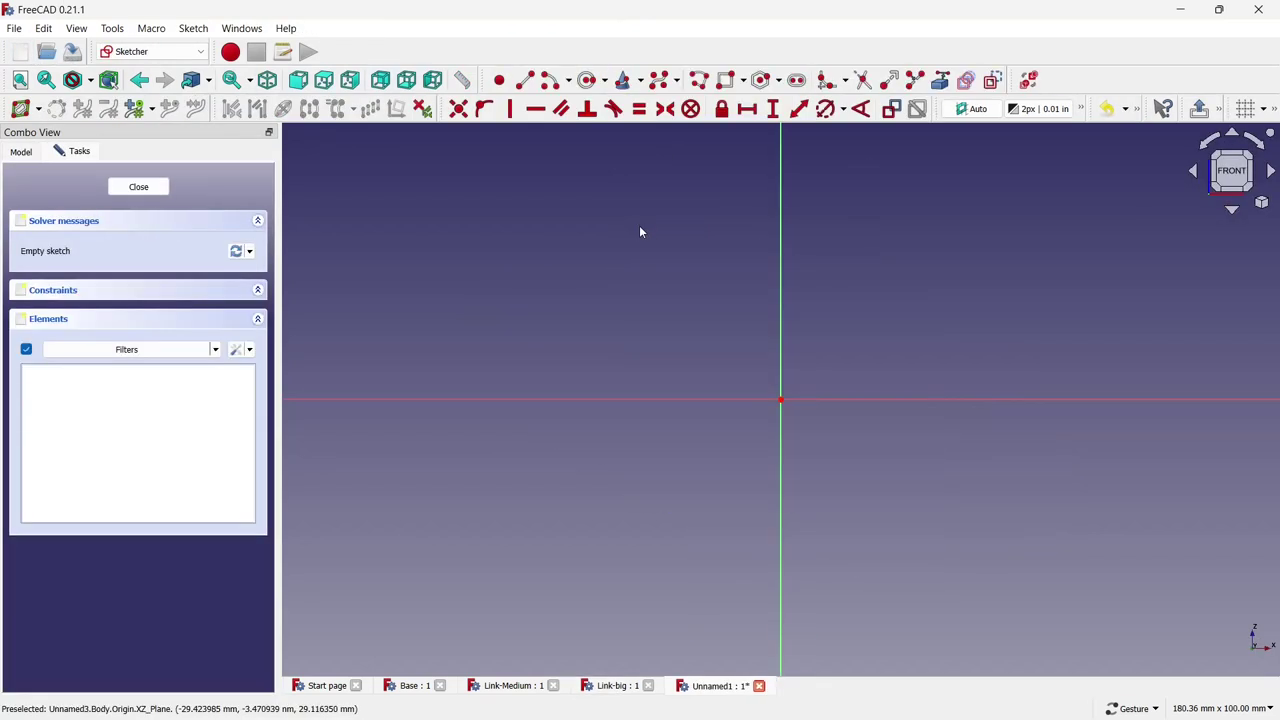
pyautogui.click(796, 80)
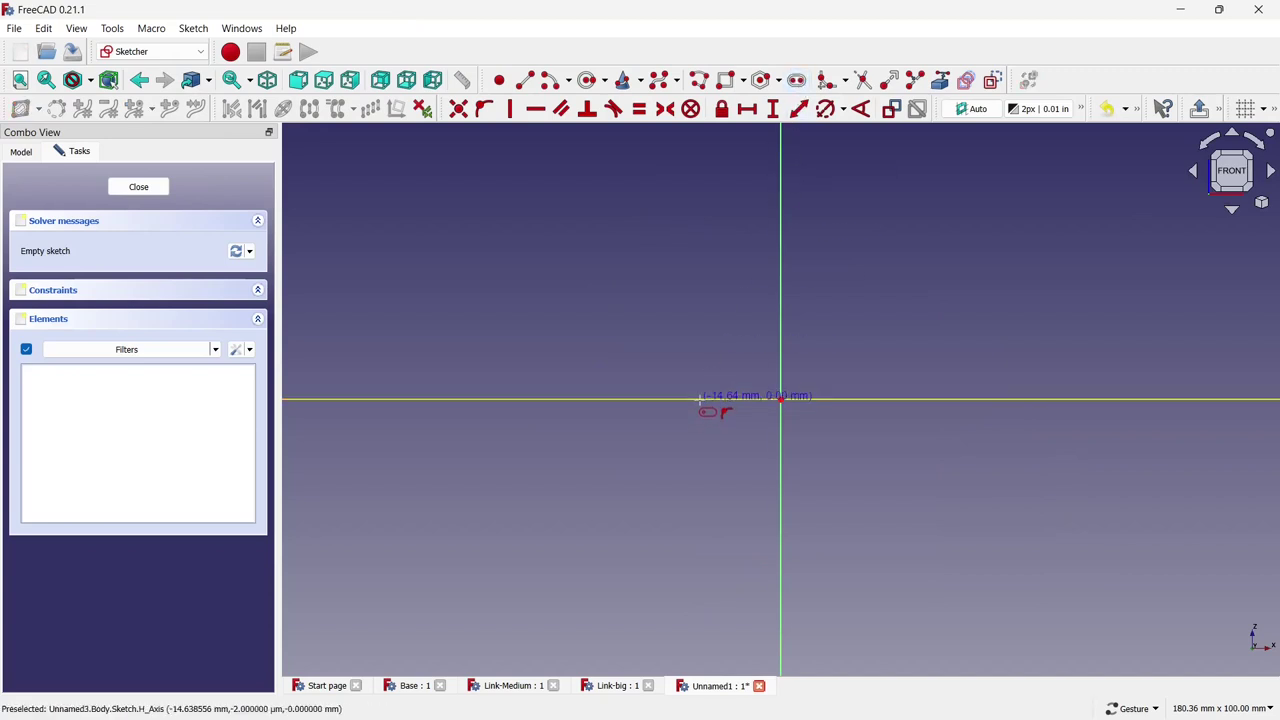
pyautogui.click(700, 400)
pyautogui.click(848, 400)
pyautogui.scroll(2, 856, 360)
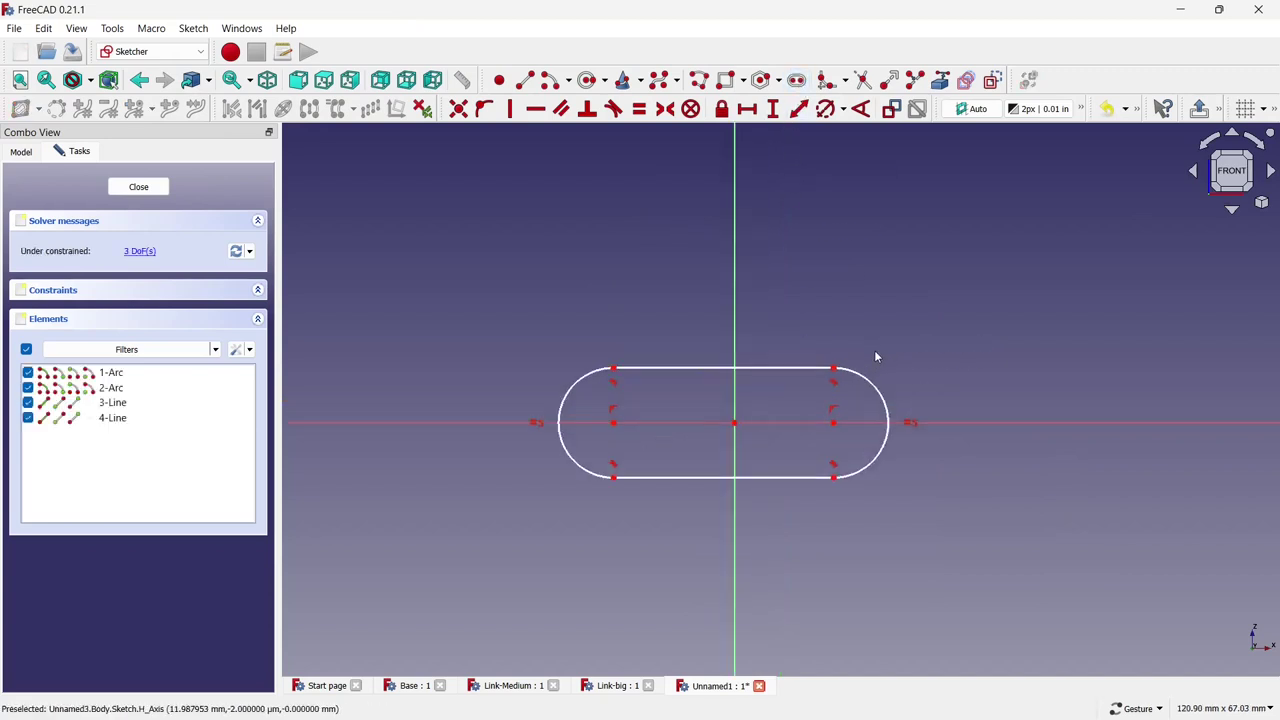
pyautogui.scroll(2, 870, 355)
# Make the slot's arc centres symmetric about the origin and give the arcs a 10 mm radius
pyautogui.click(484, 458)
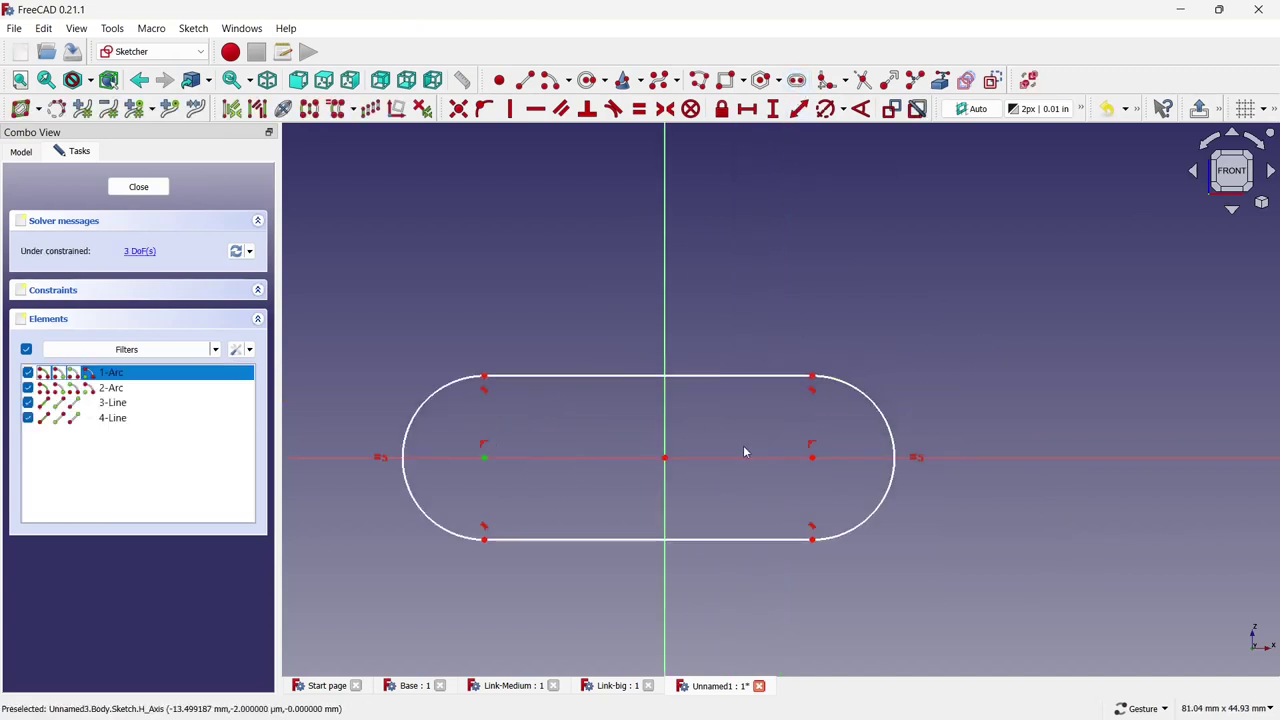
pyautogui.click(812, 458)
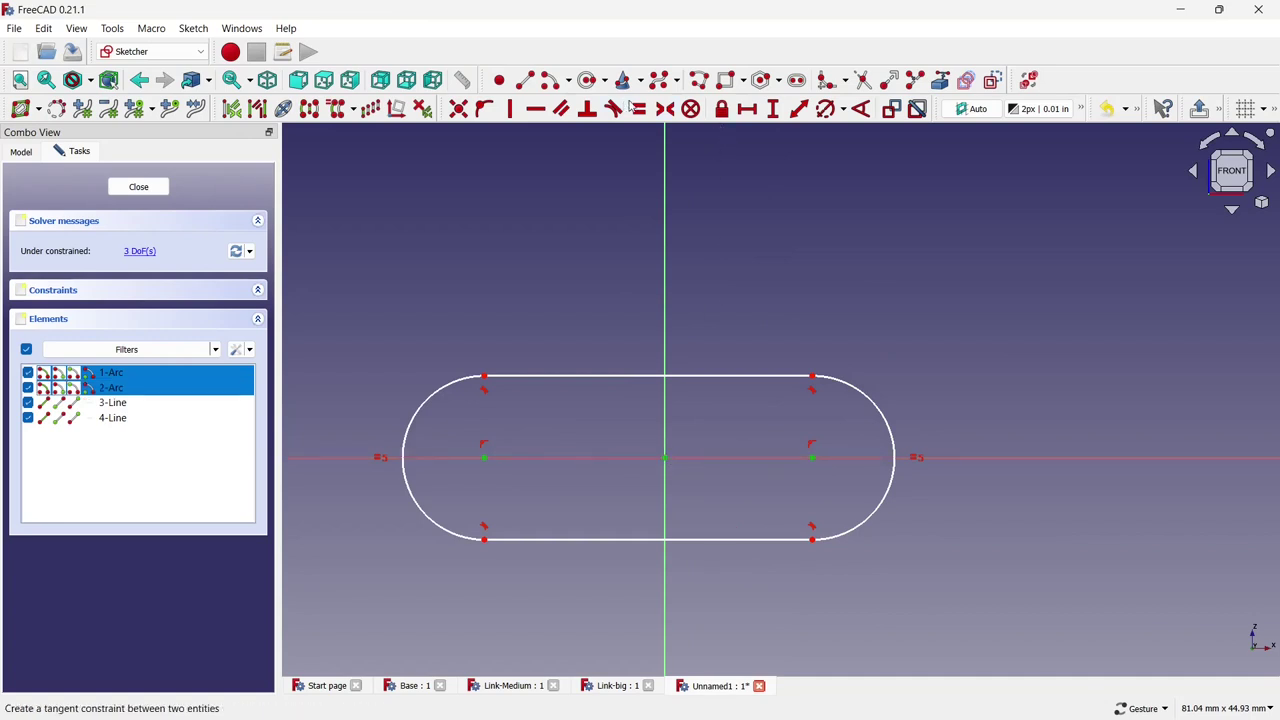
pyautogui.click(665, 108)
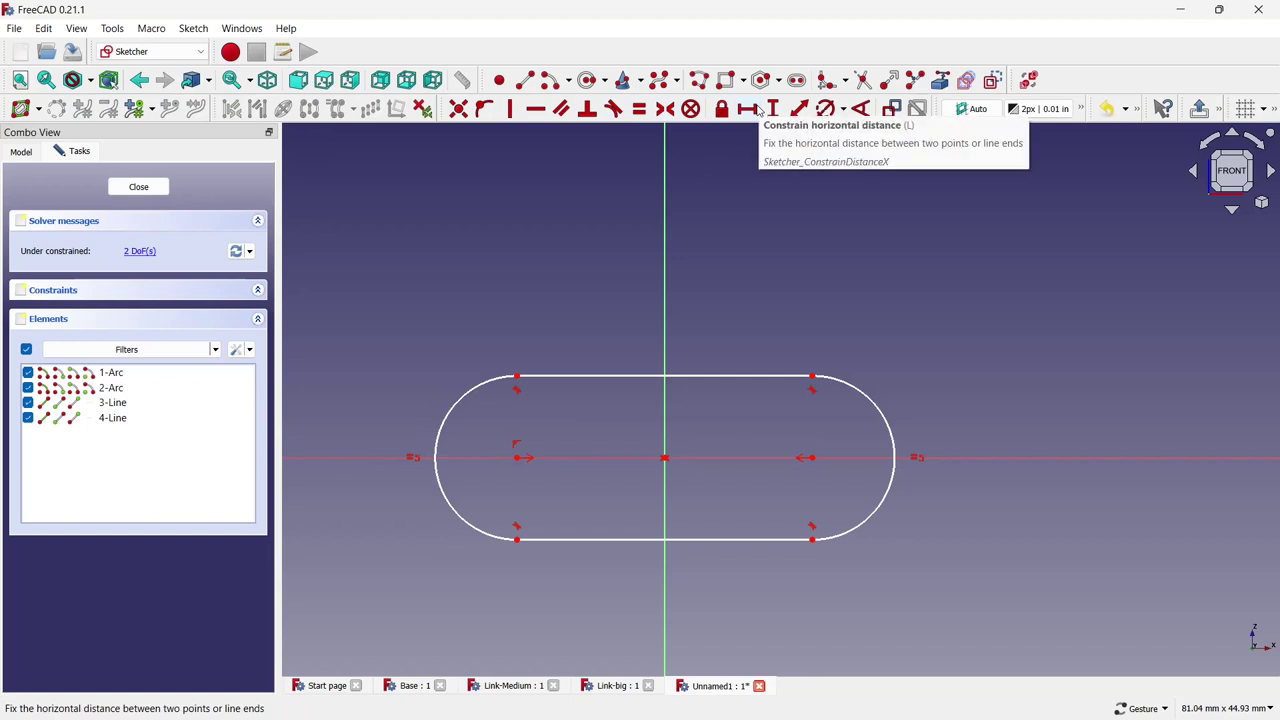
pyautogui.click(829, 115)
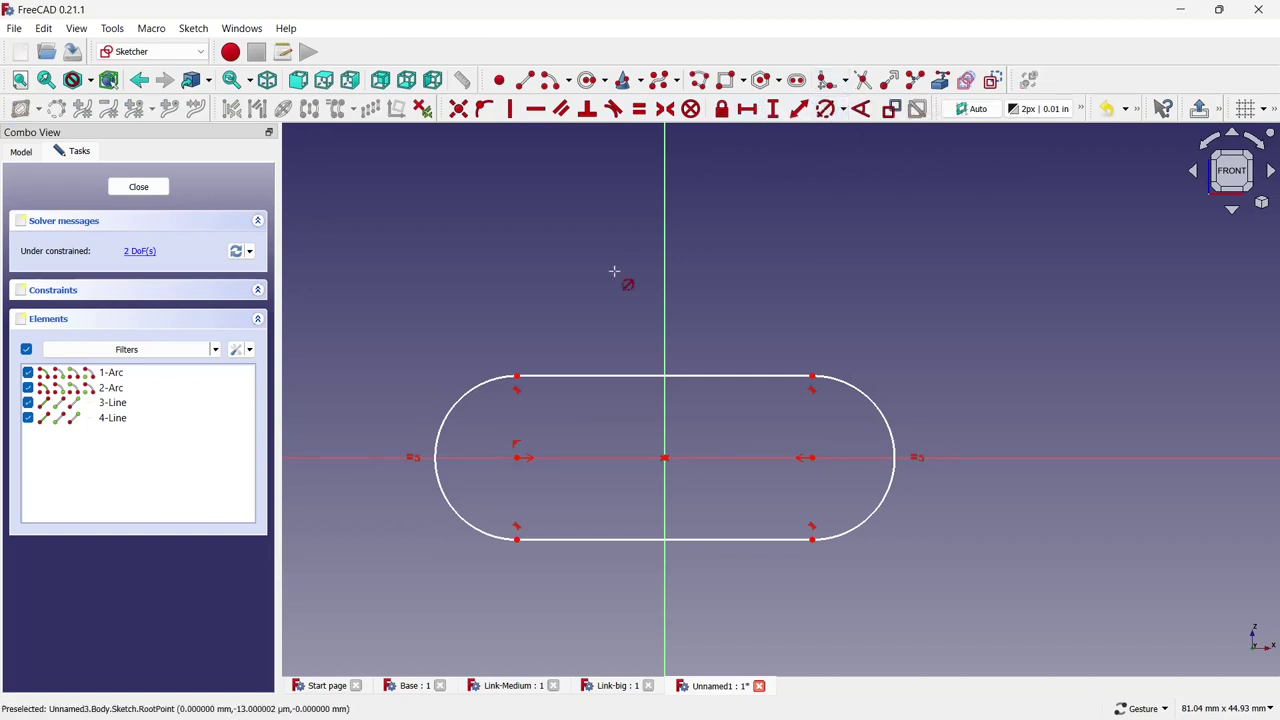
pyautogui.click(503, 378)
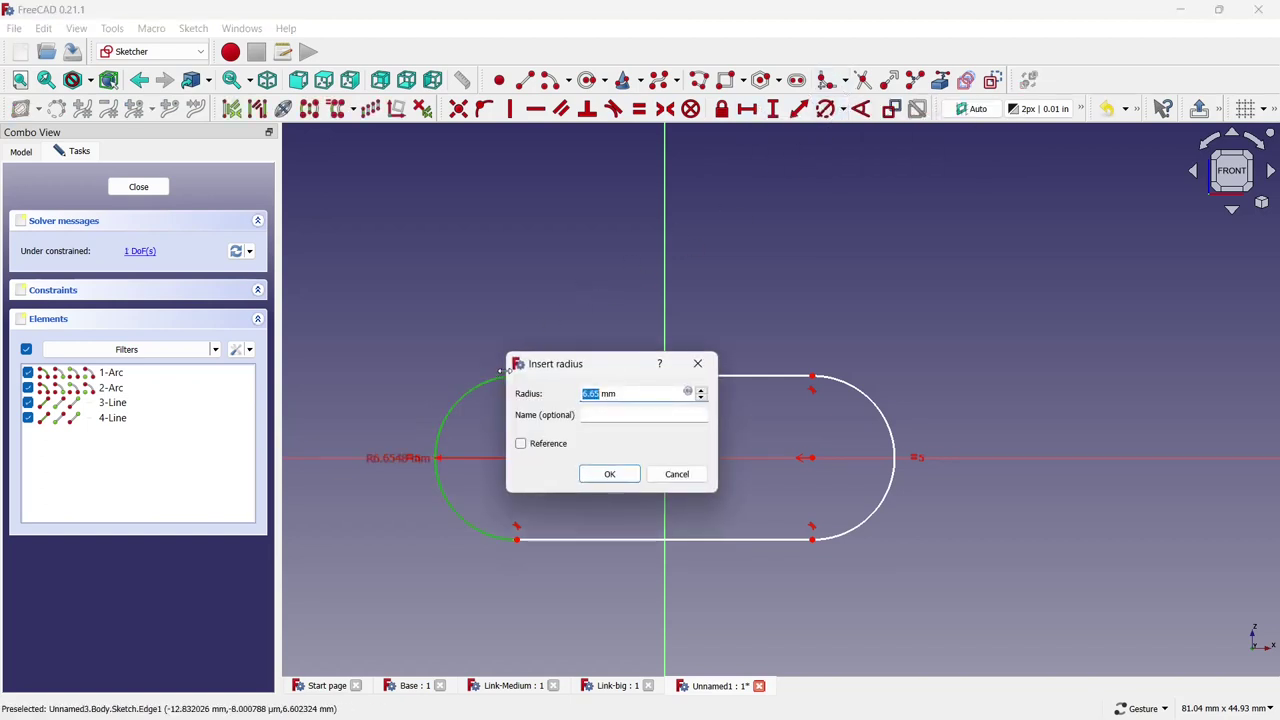
pyautogui.click(609, 473)
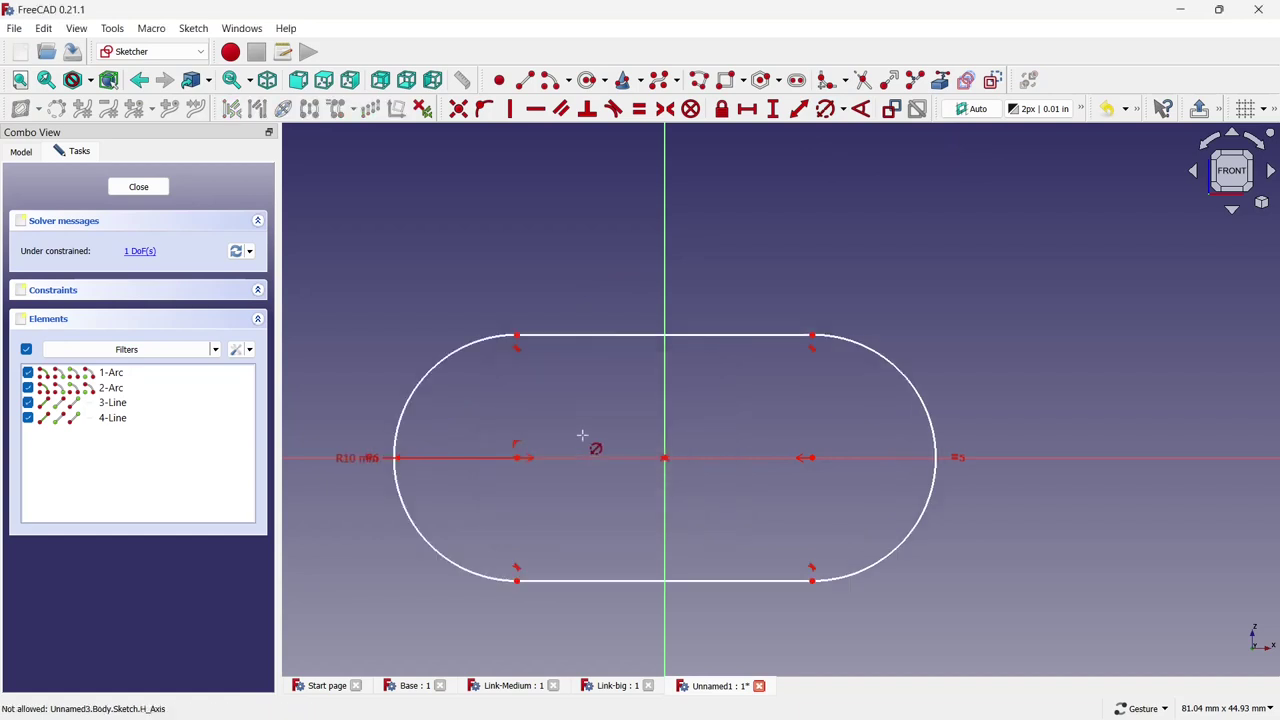
# Set the horizontal distance between the arc centres to 30 mm
pyautogui.scroll(-2, 595, 428)
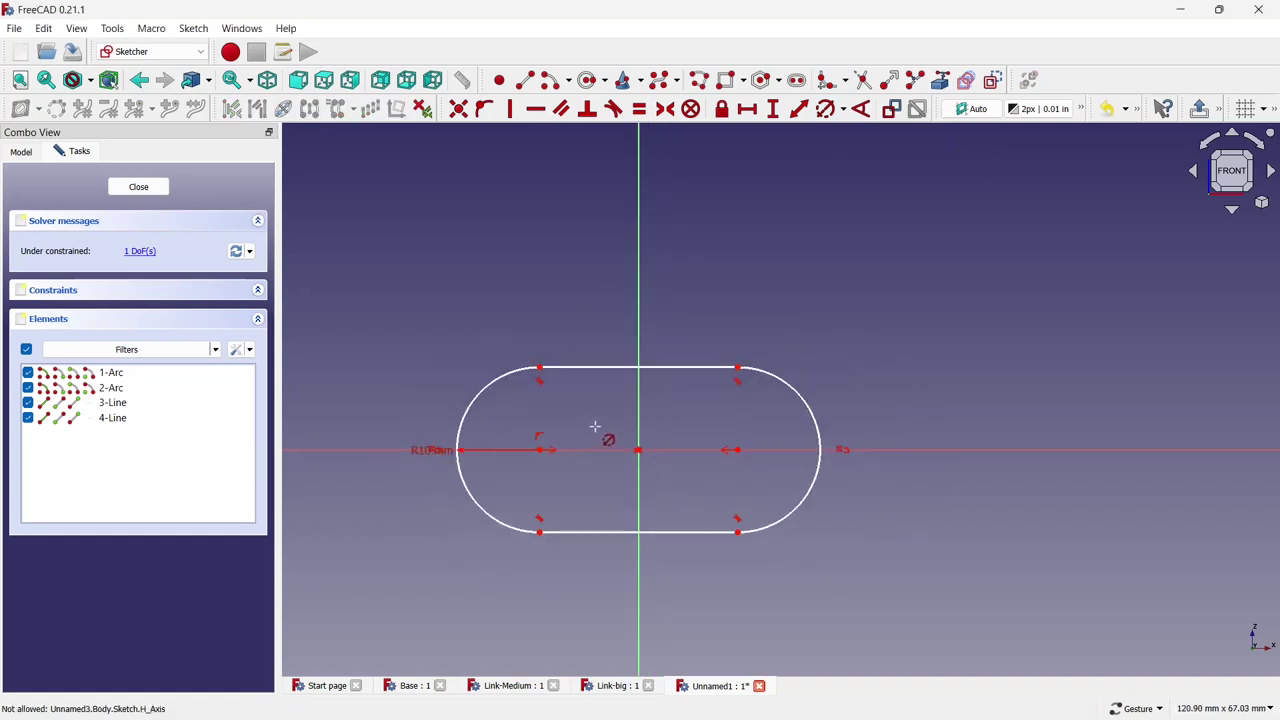
pyautogui.click(747, 108)
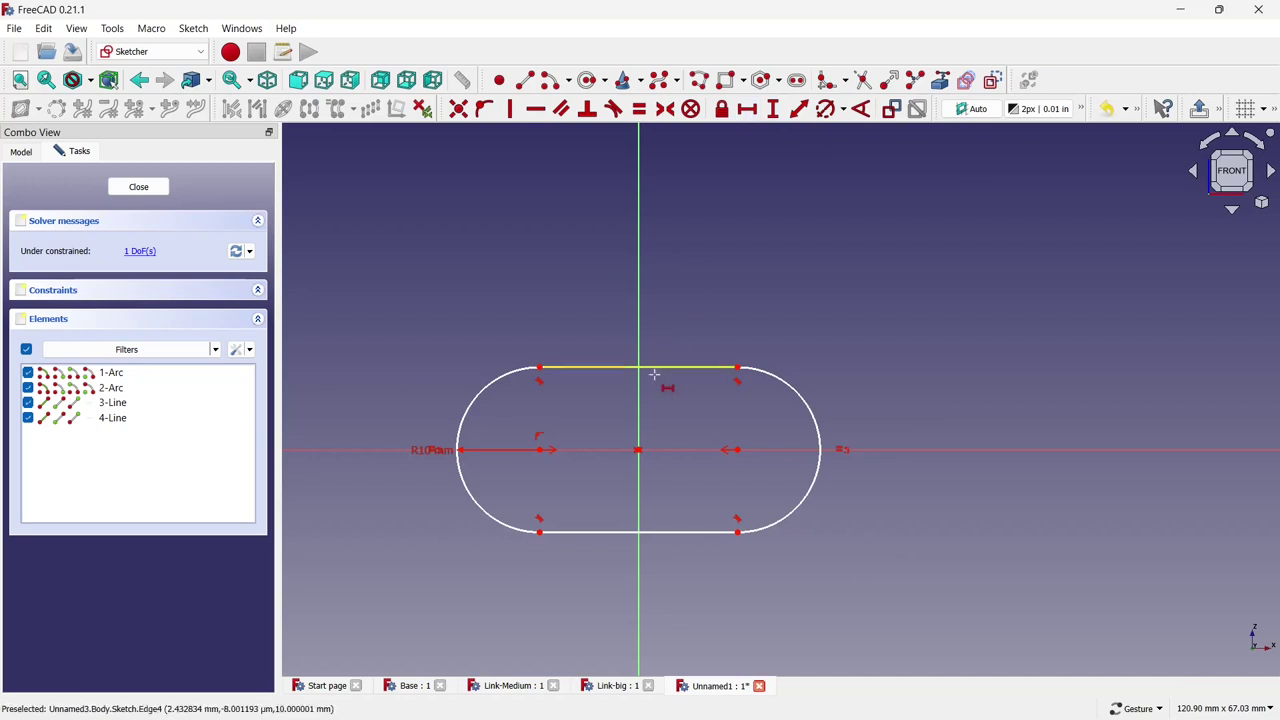
pyautogui.click(541, 447)
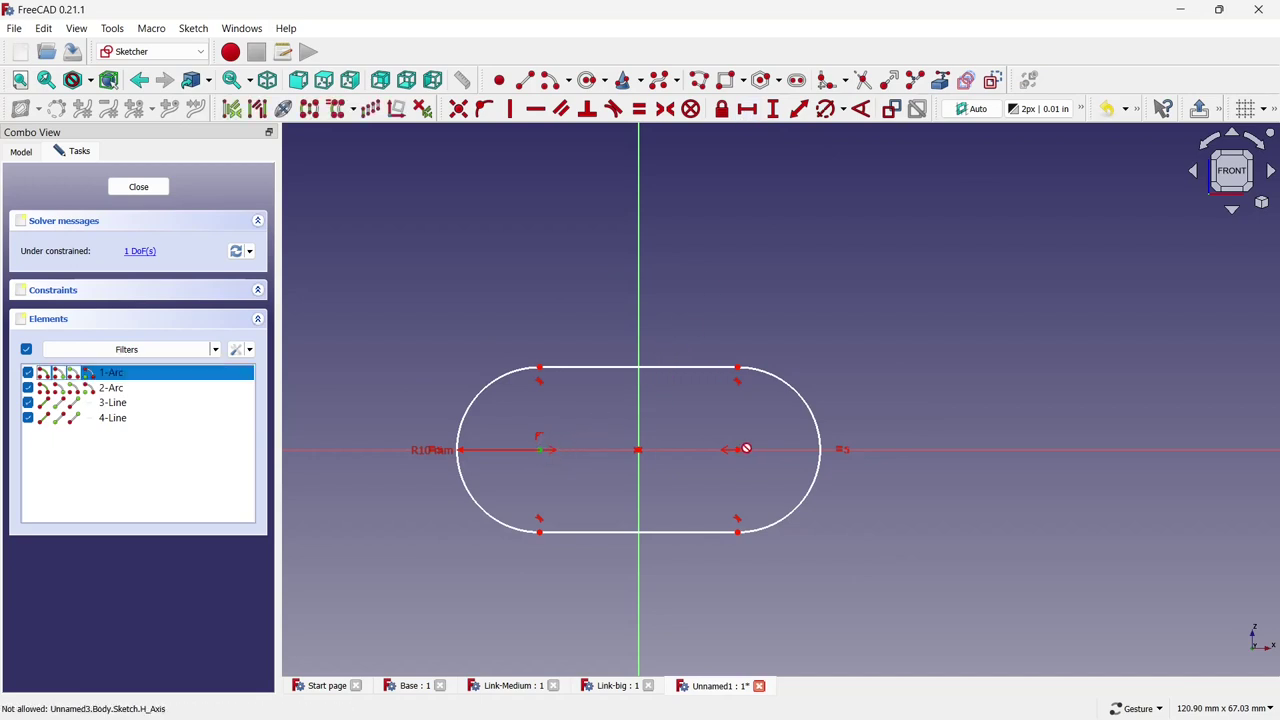
pyautogui.click(737, 449)
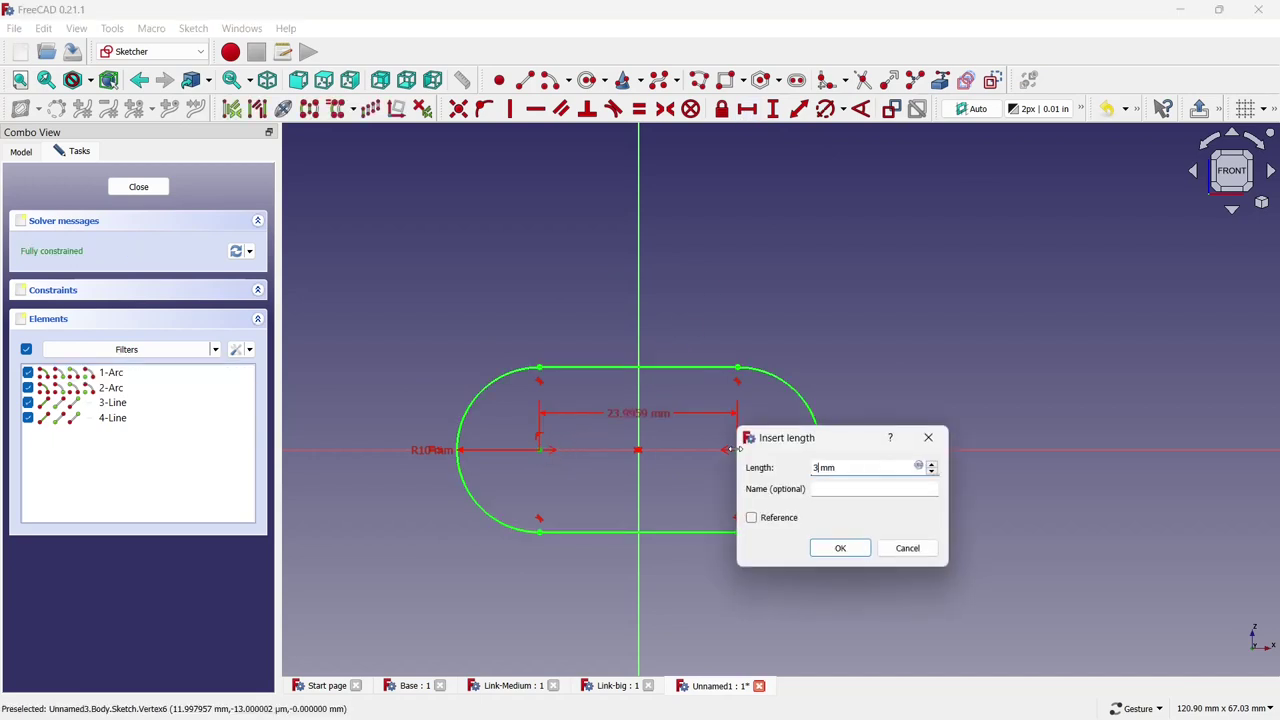
pyautogui.click(834, 547)
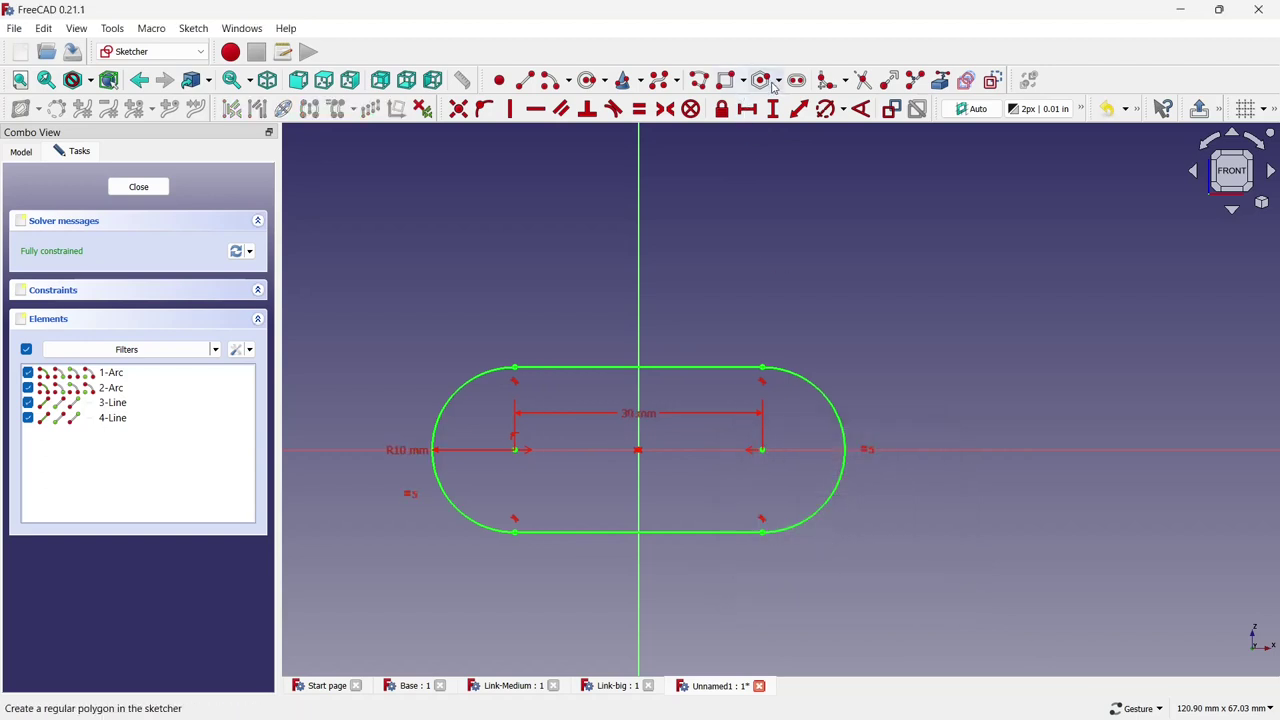
# Draw circles centred on the slot's left and right arc centres
pyautogui.click(592, 82)
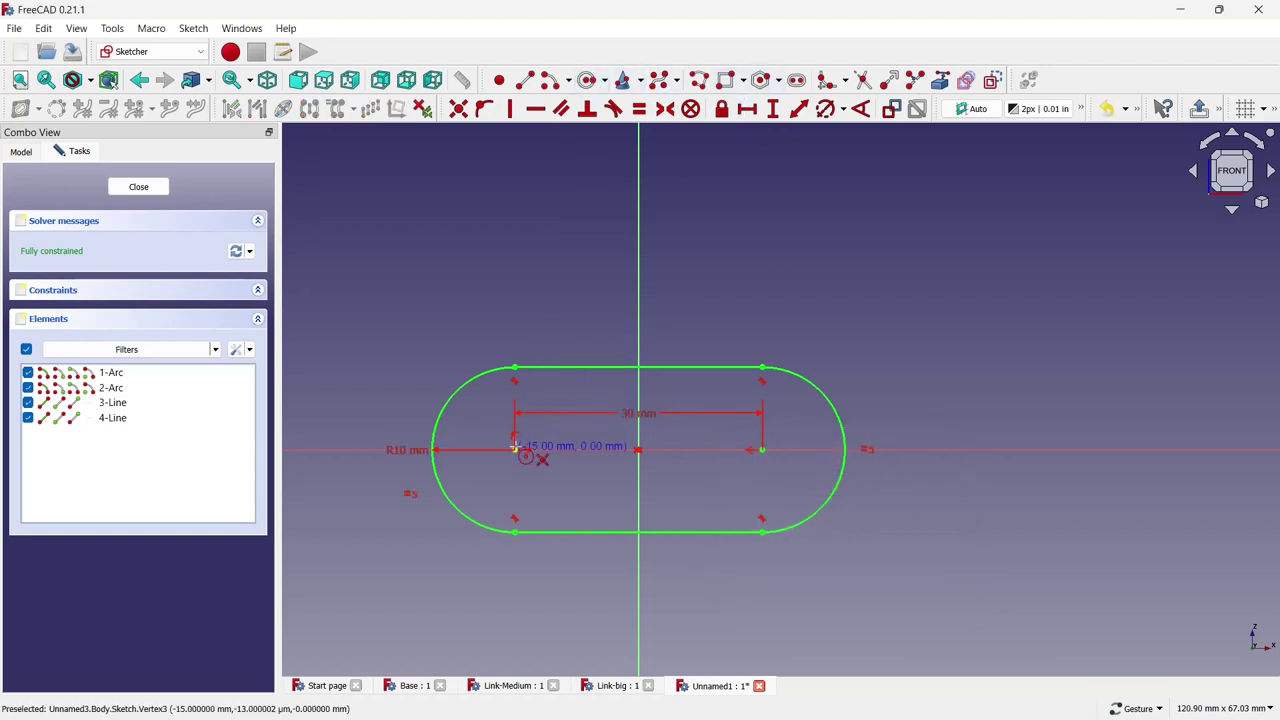
pyautogui.click(514, 449)
pyautogui.click(553, 425)
pyautogui.click(762, 449)
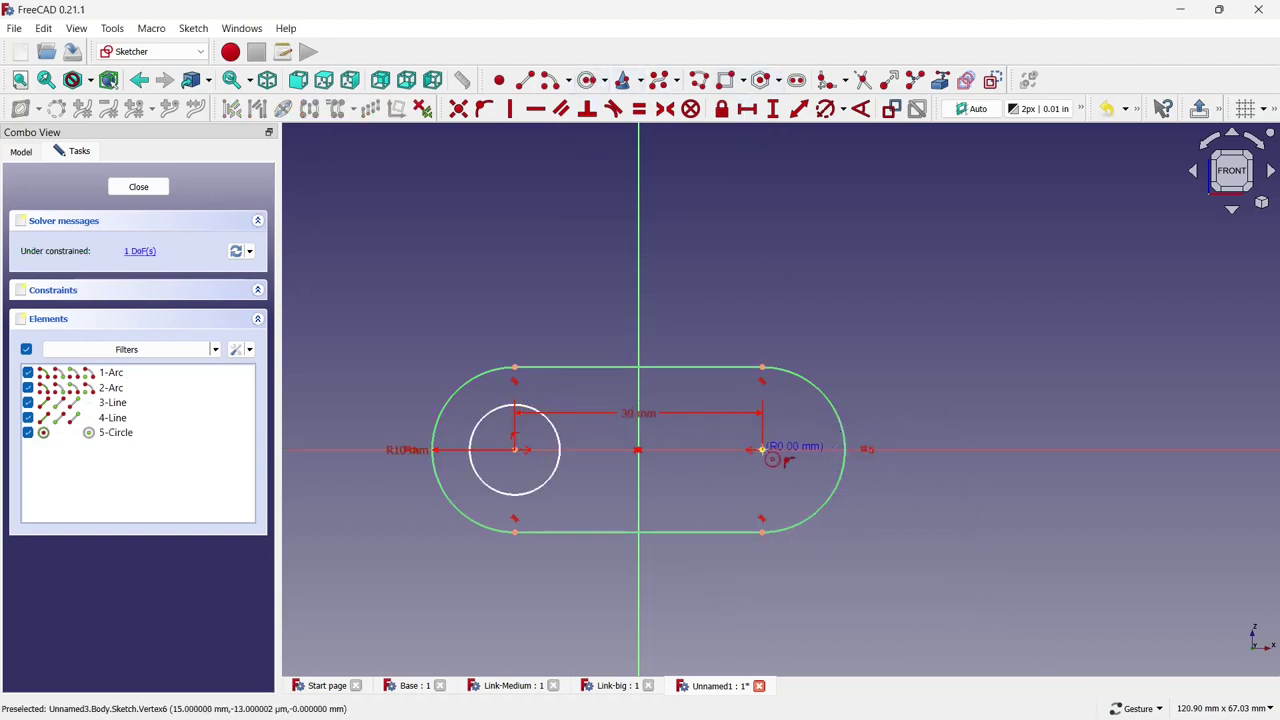
pyautogui.click(775, 416)
# Give the left hole a 10 mm diameter, make both holes equal, and close the sketch
pyautogui.click(825, 108)
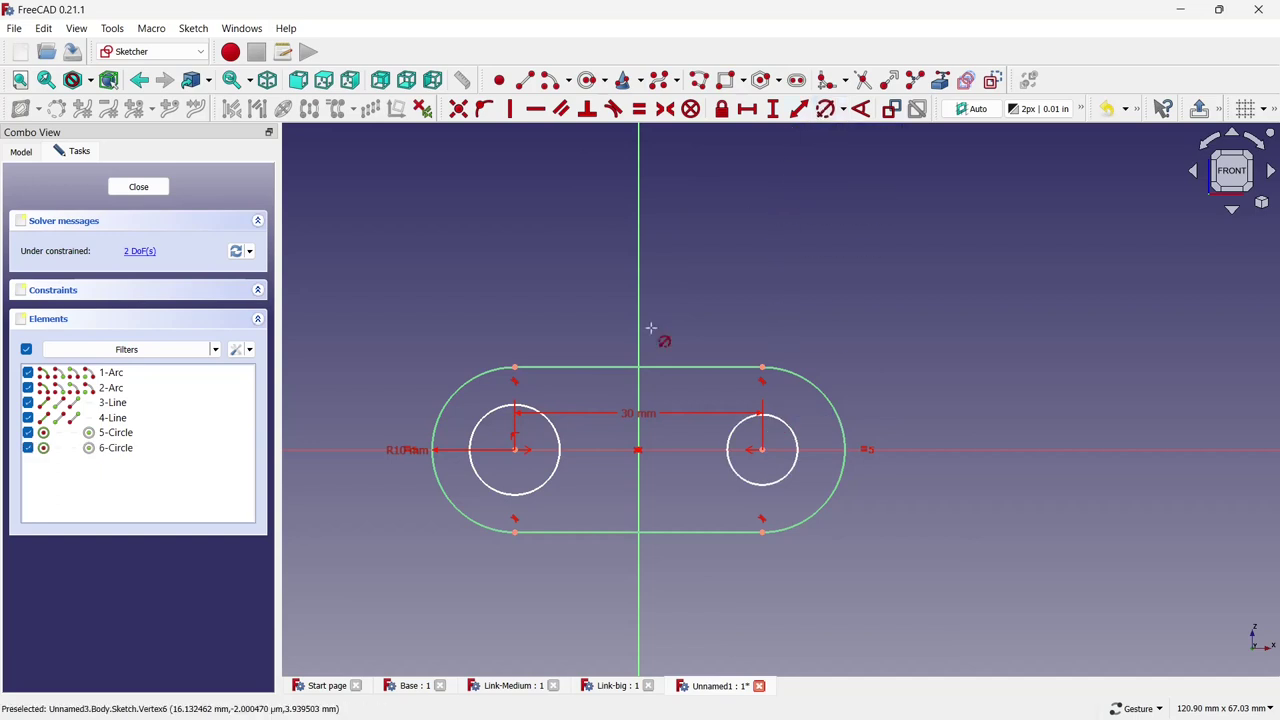
pyautogui.click(553, 422)
pyautogui.write('10')
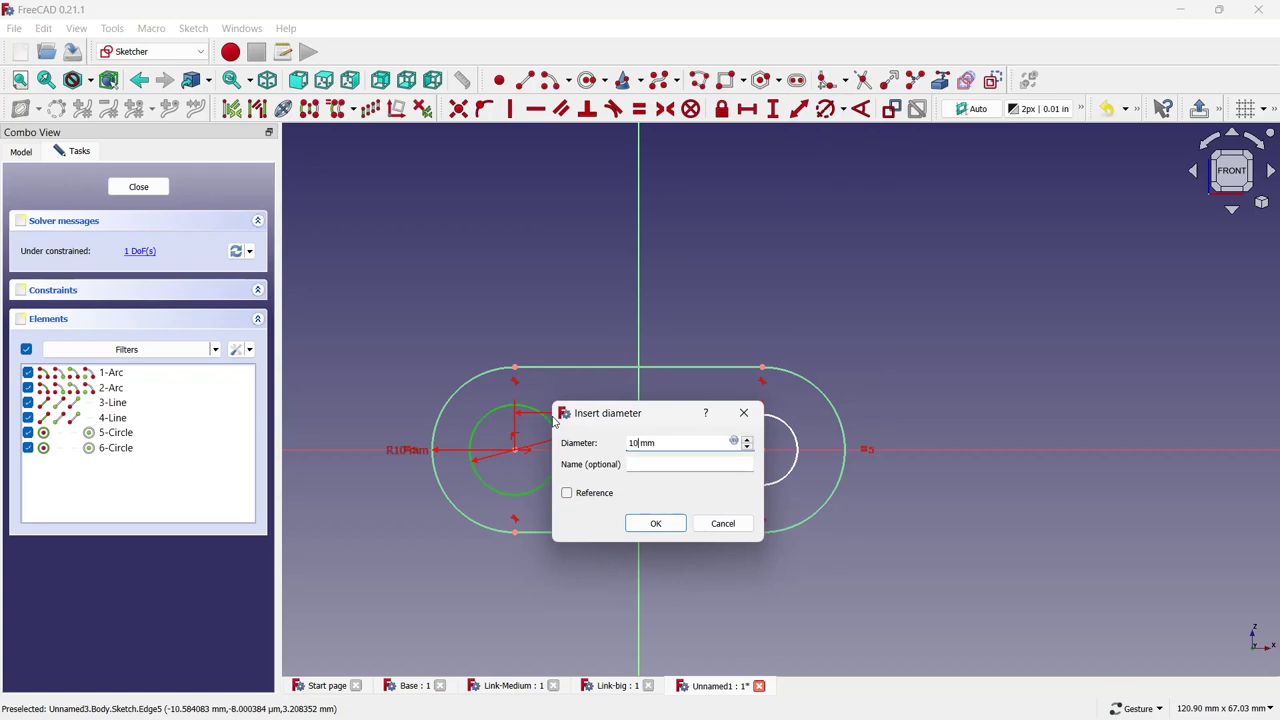
pyautogui.click(641, 520)
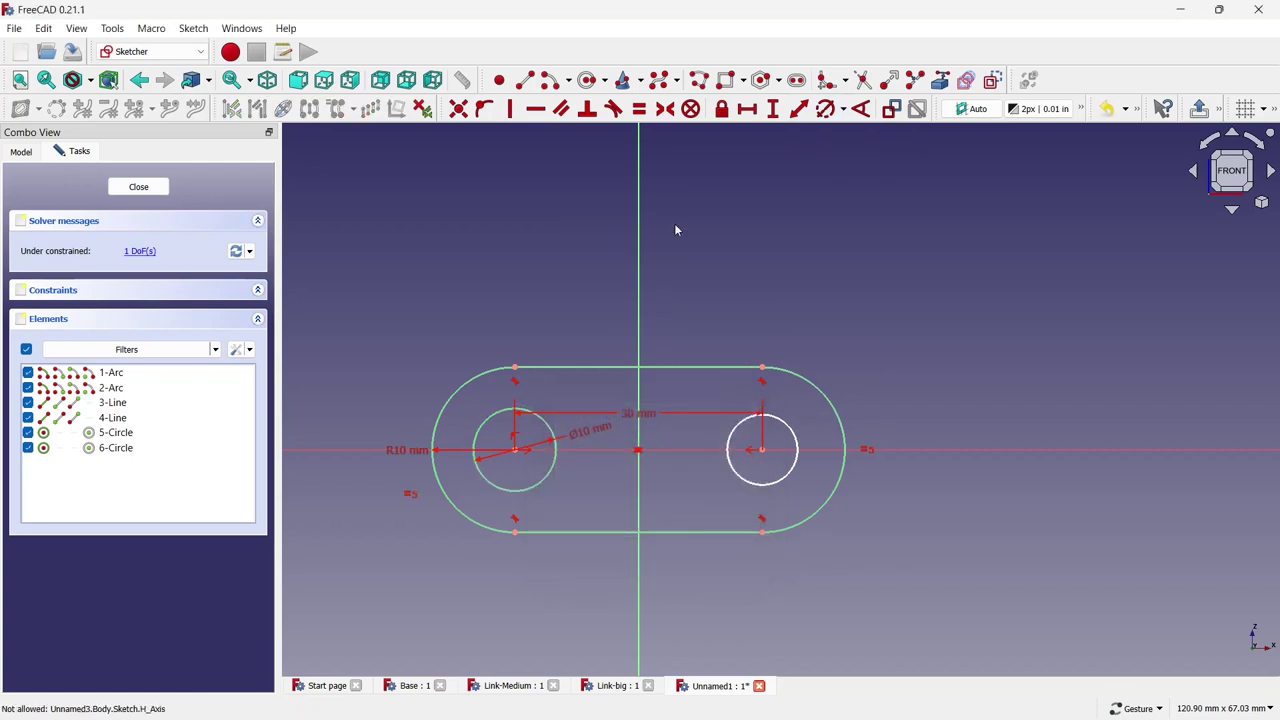
pyautogui.click(639, 108)
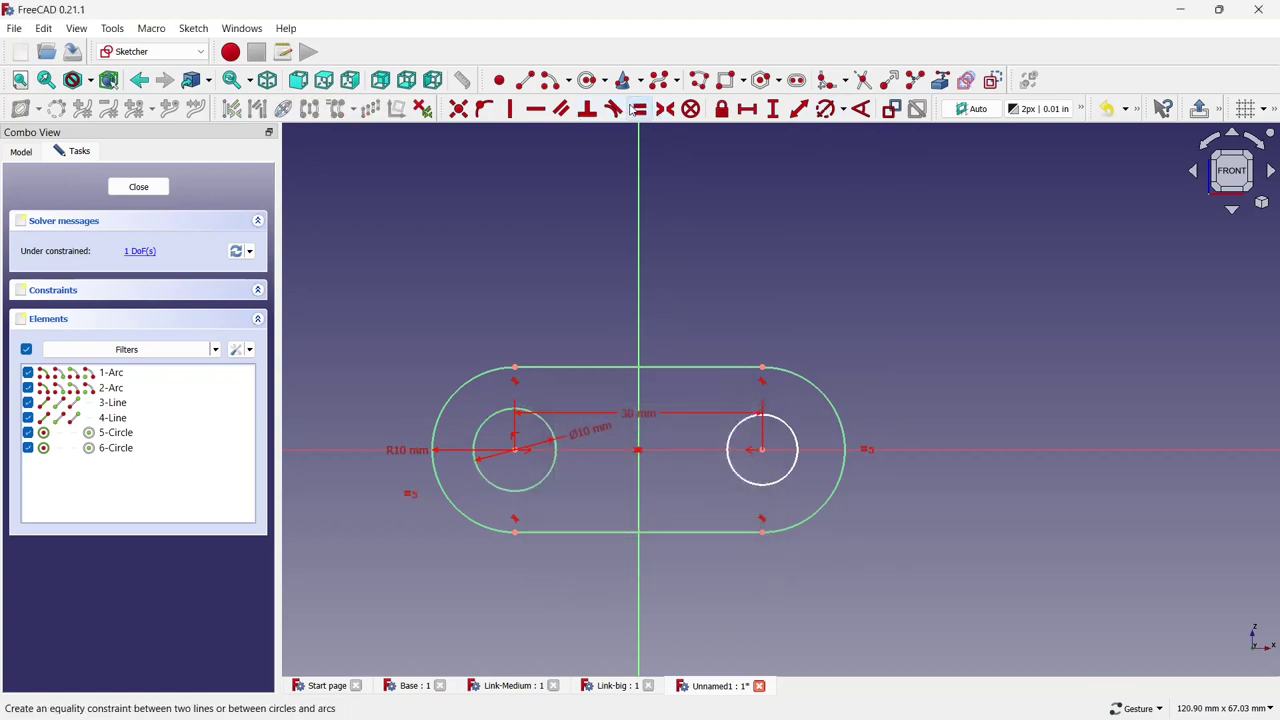
pyautogui.click(548, 426)
pyautogui.click(729, 440)
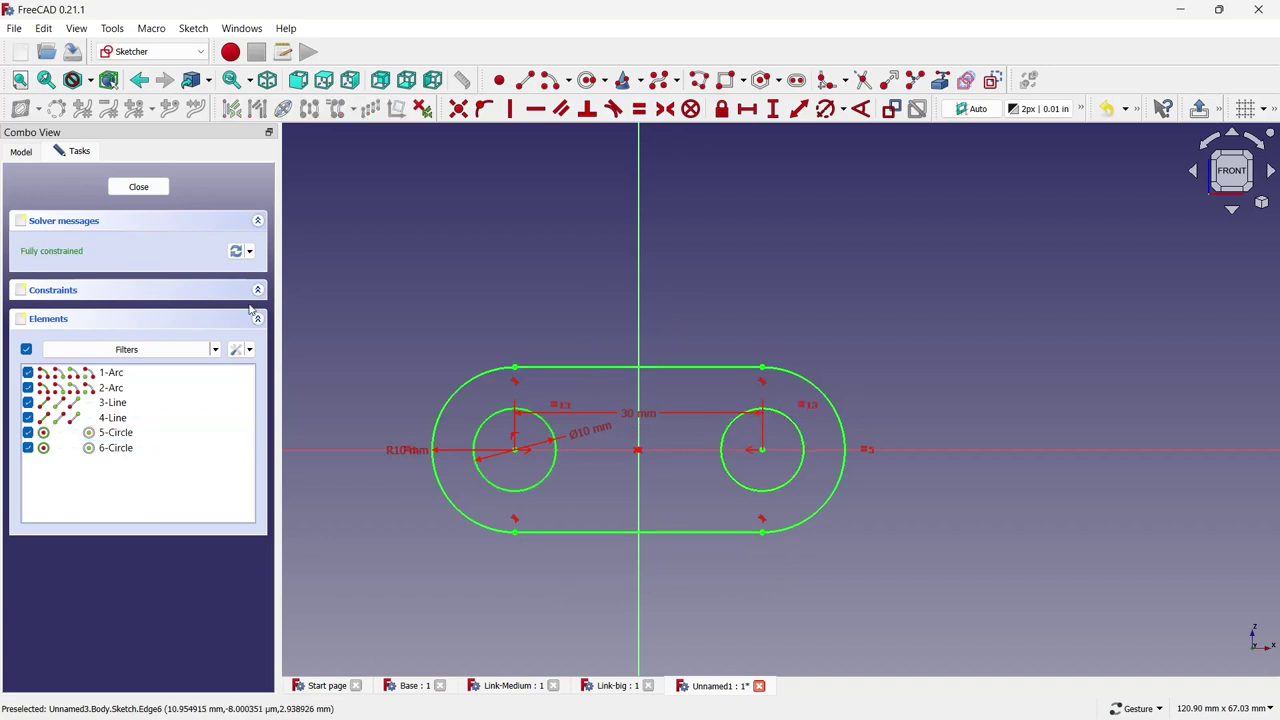
pyautogui.click(140, 187)
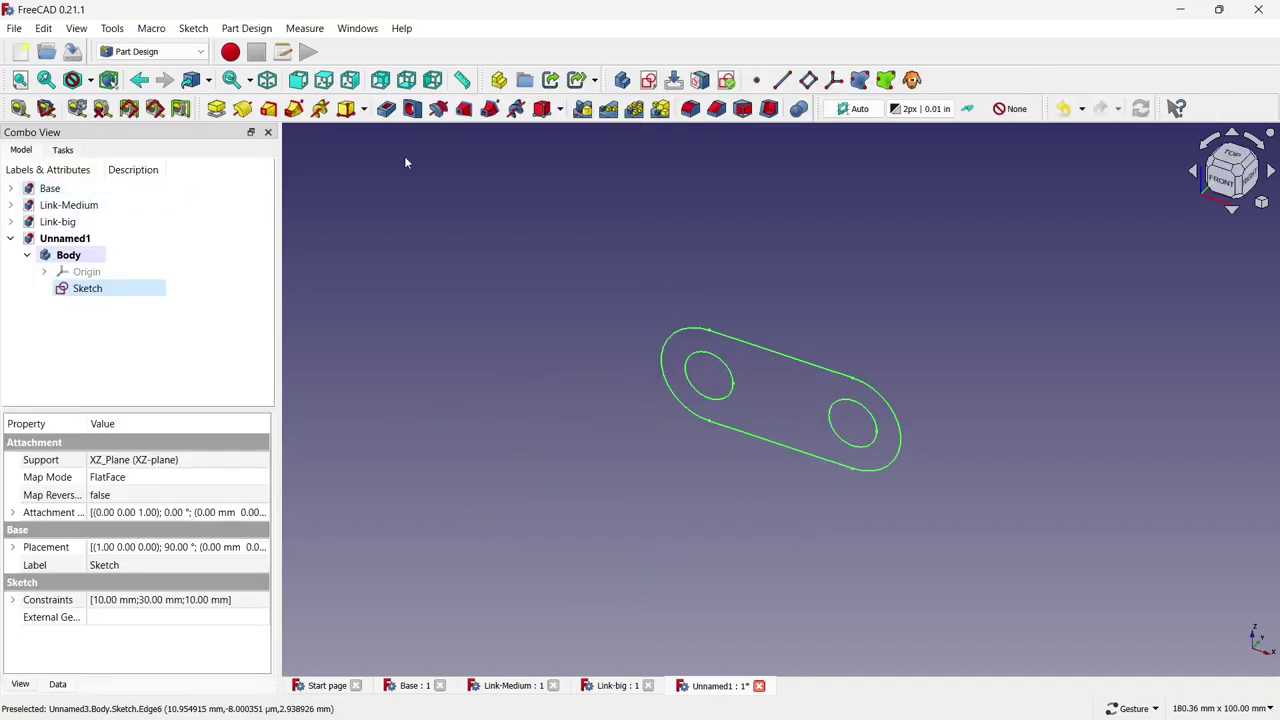
# Pad the slot sketch 10 mm thick and save the part as 'Link - small'
pyautogui.click(216, 108)
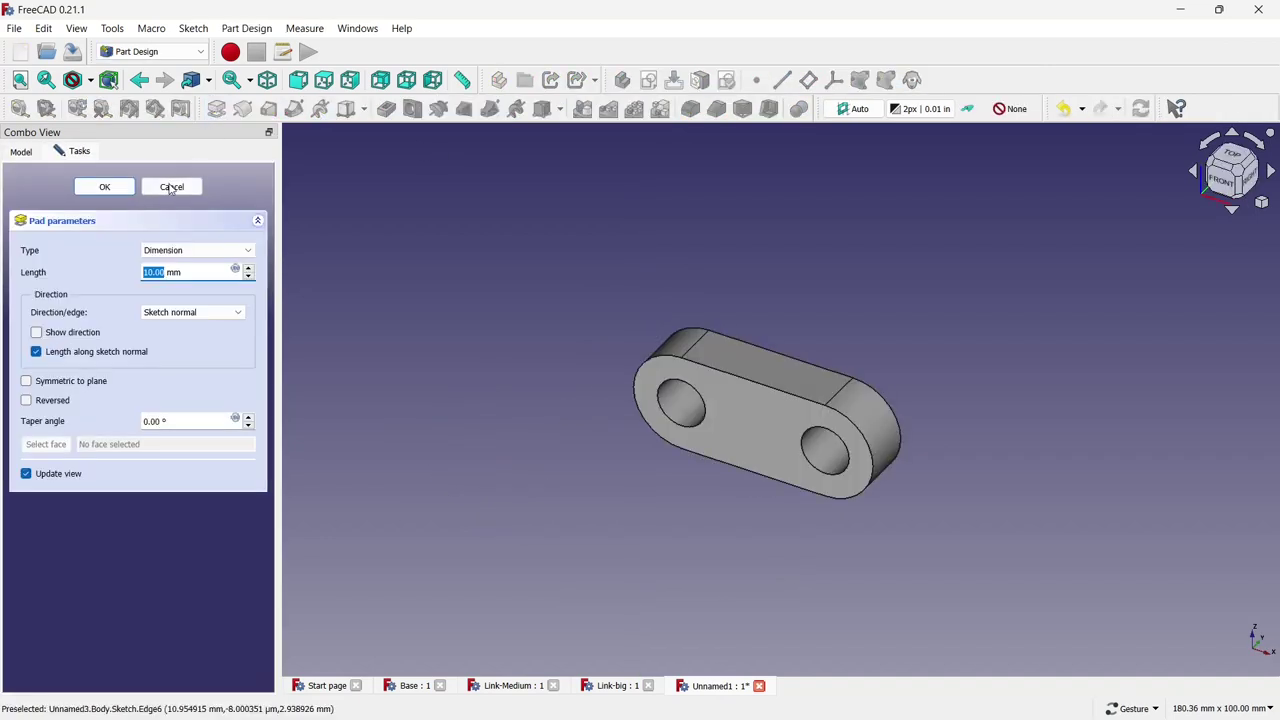
pyautogui.click(104, 188)
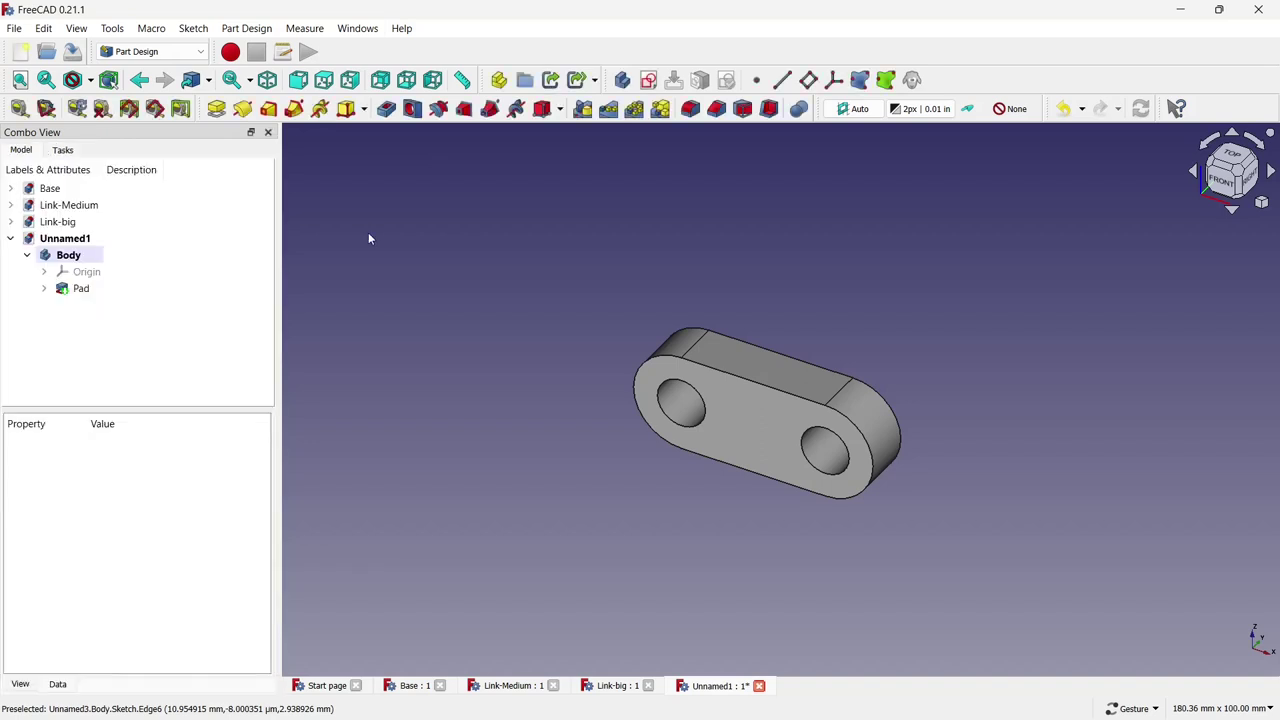
pyautogui.hotkey('ctrl', 's')
pyautogui.press('capslock')
pyautogui.write('L')
pyautogui.press('capslock')
pyautogui.write('o')
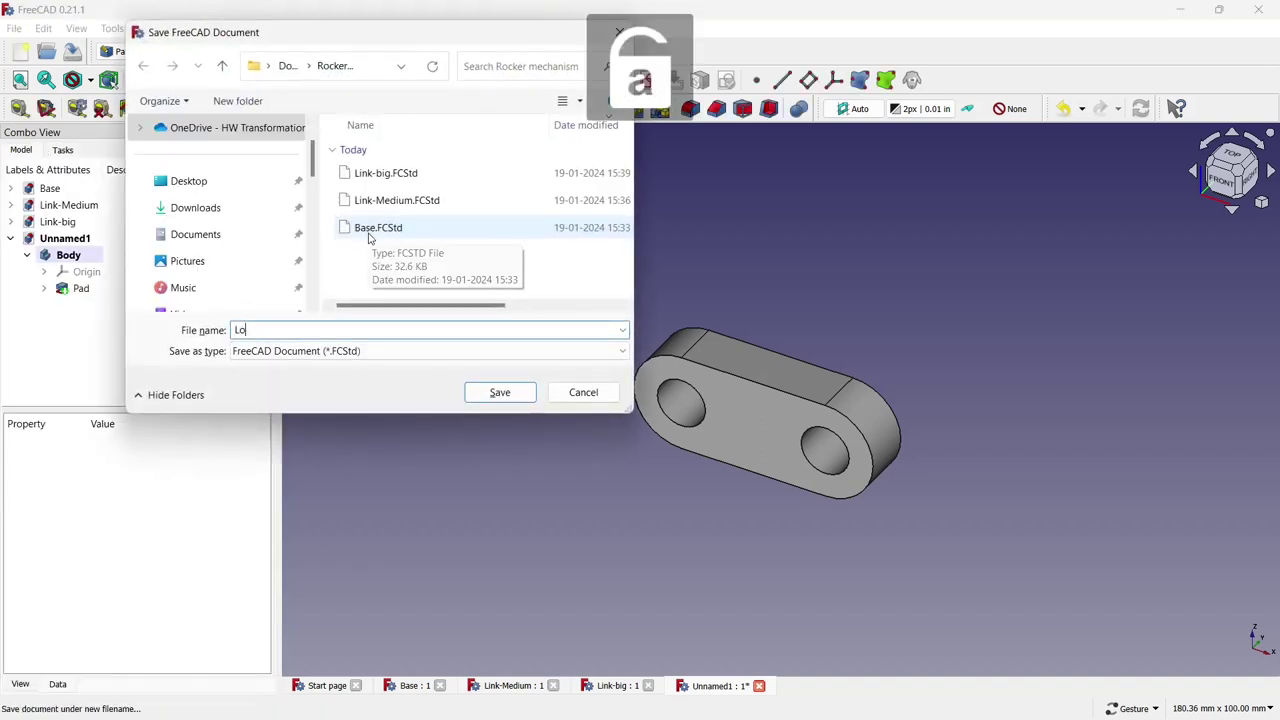
pyautogui.press('BackSpace')
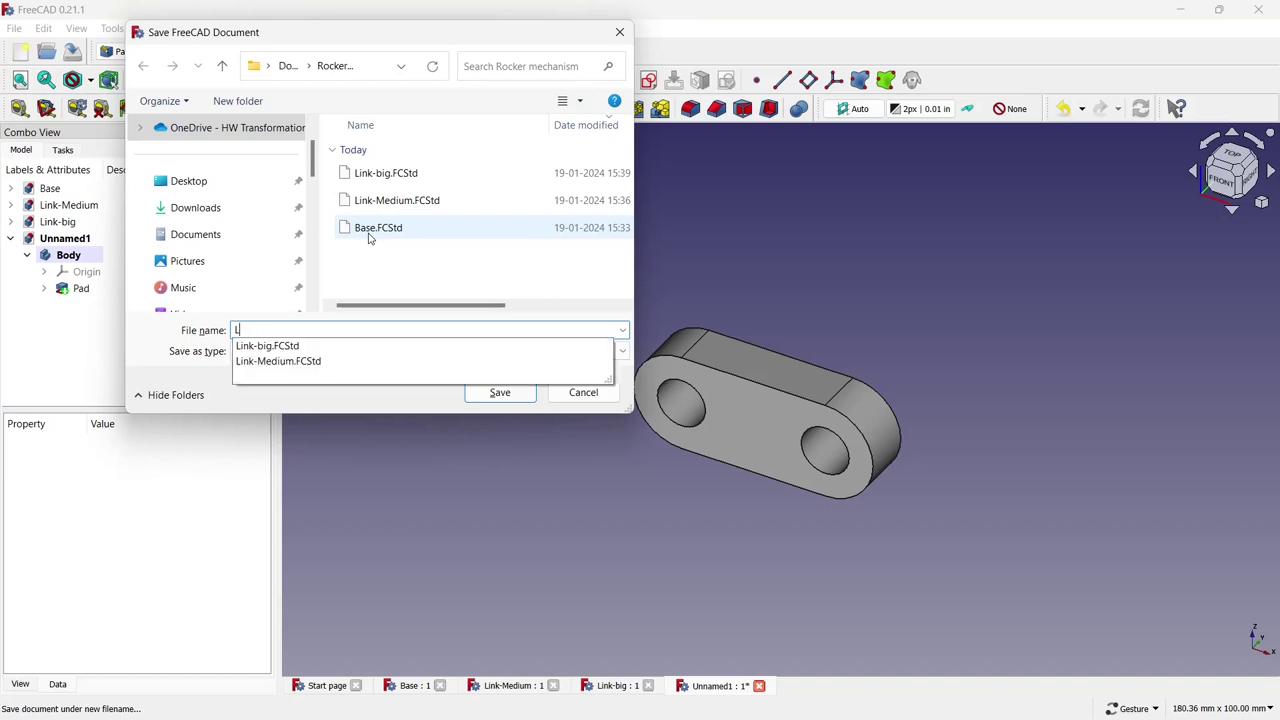
pyautogui.write('ink - small')
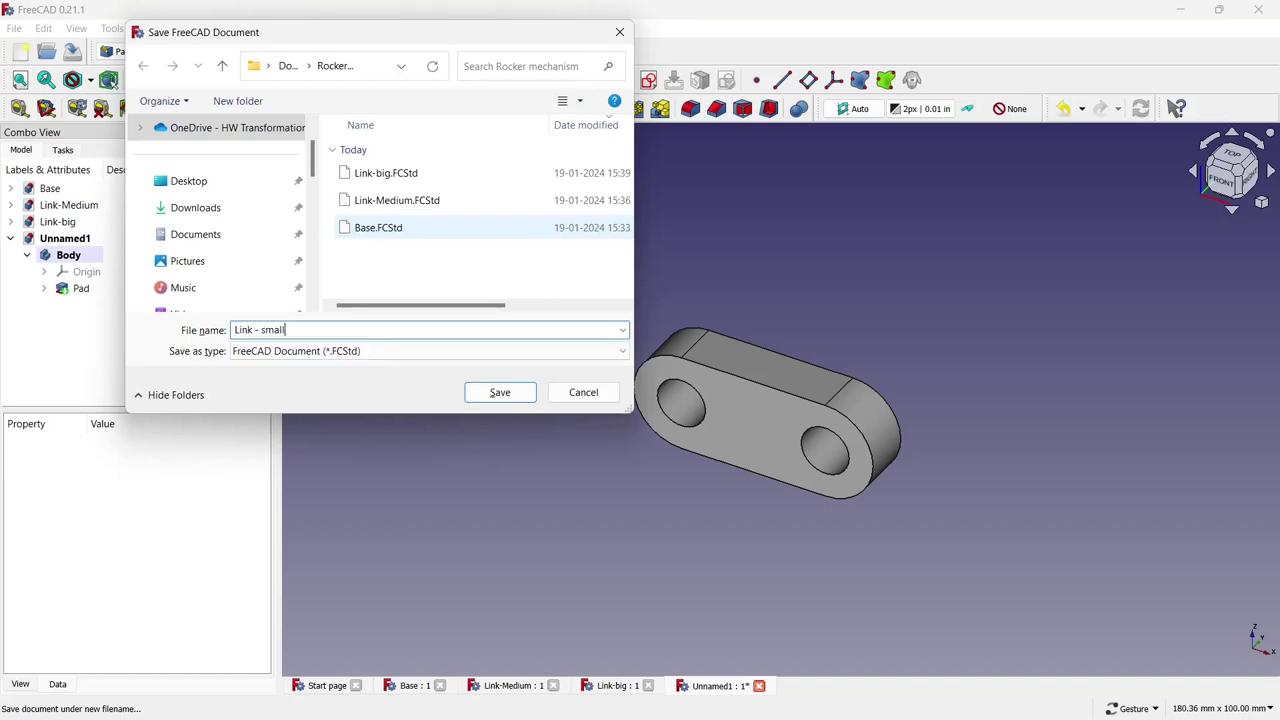
pyautogui.click(495, 391)
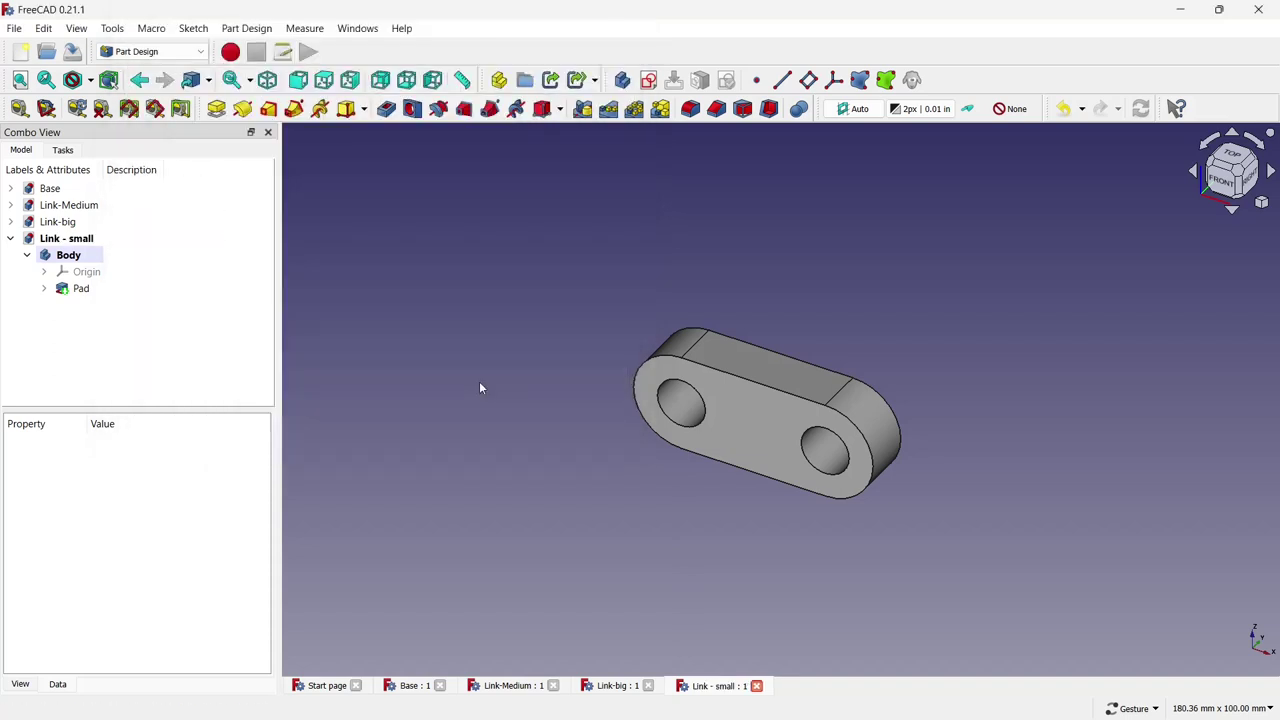
# In a new document, sketch on the XZ plane a circle centred on the origin
pyautogui.click(20, 51)
pyautogui.click(648, 80)
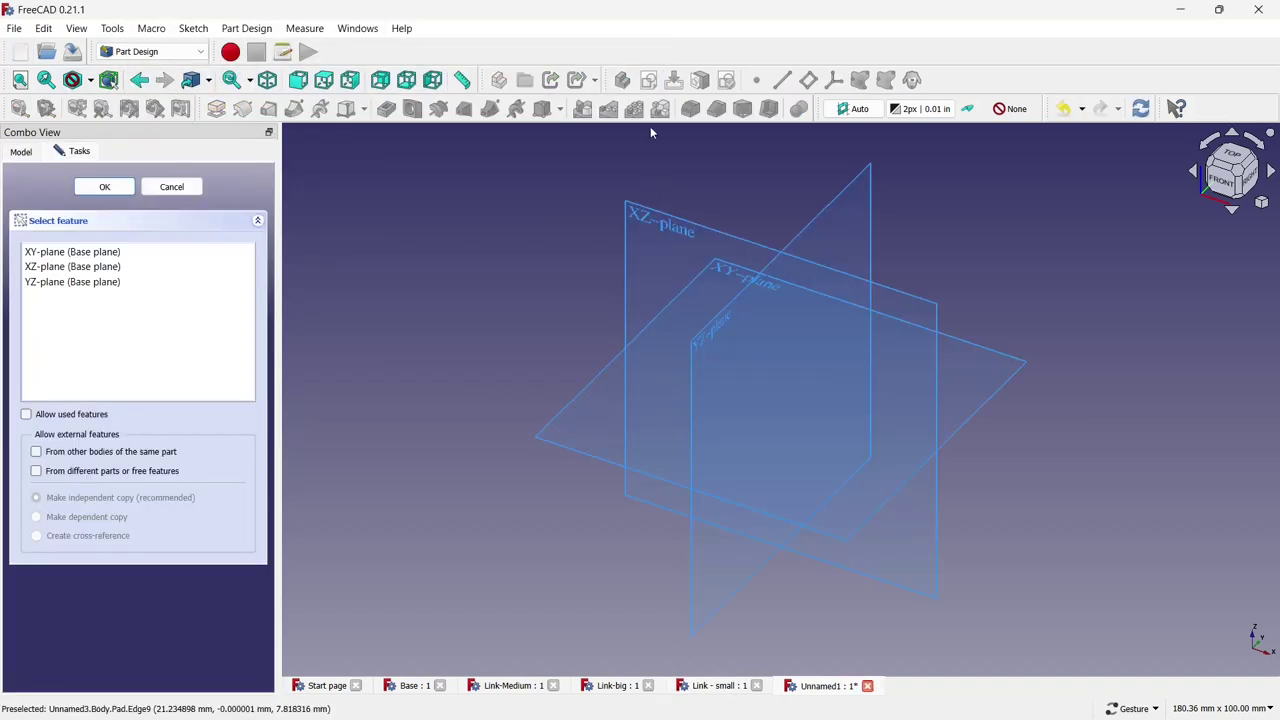
pyautogui.click(652, 210)
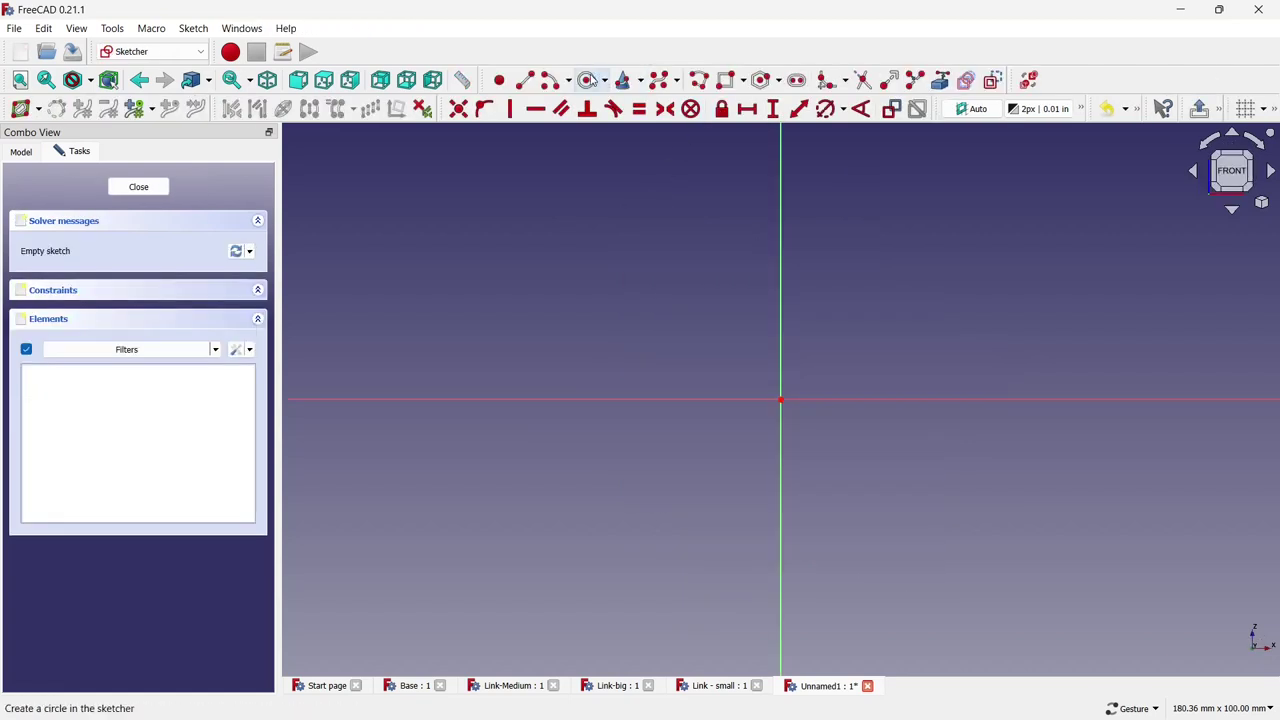
pyautogui.click(587, 80)
pyautogui.scroll(2, 794, 409)
pyautogui.click(752, 376)
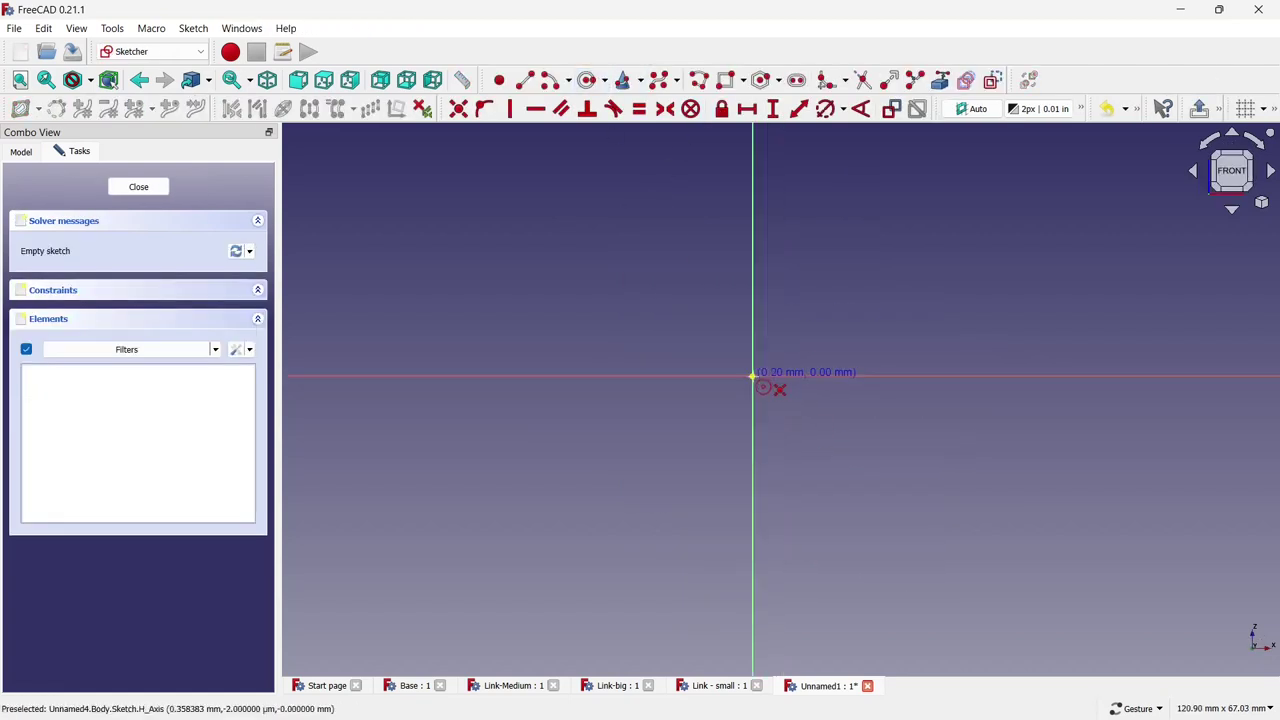
pyautogui.click(752, 292)
# Give the circle a 10 mm diameter
pyautogui.click(825, 108)
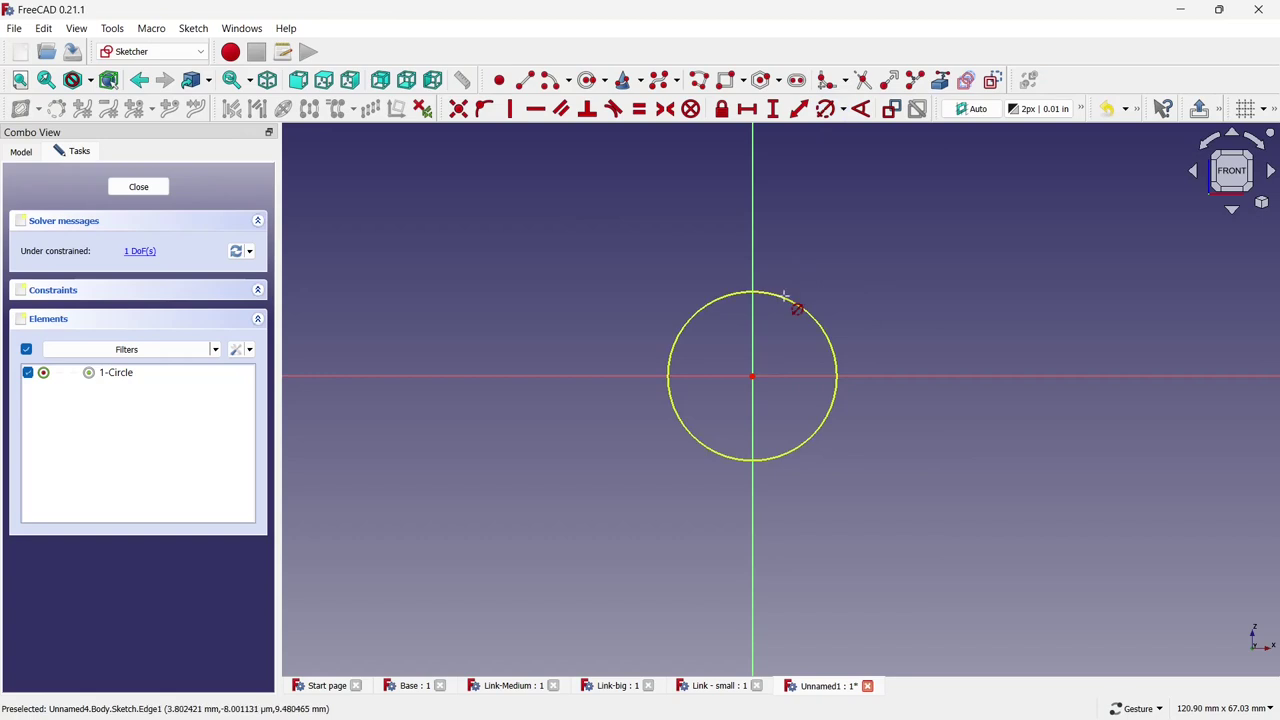
pyautogui.click(782, 297)
pyautogui.write('10')
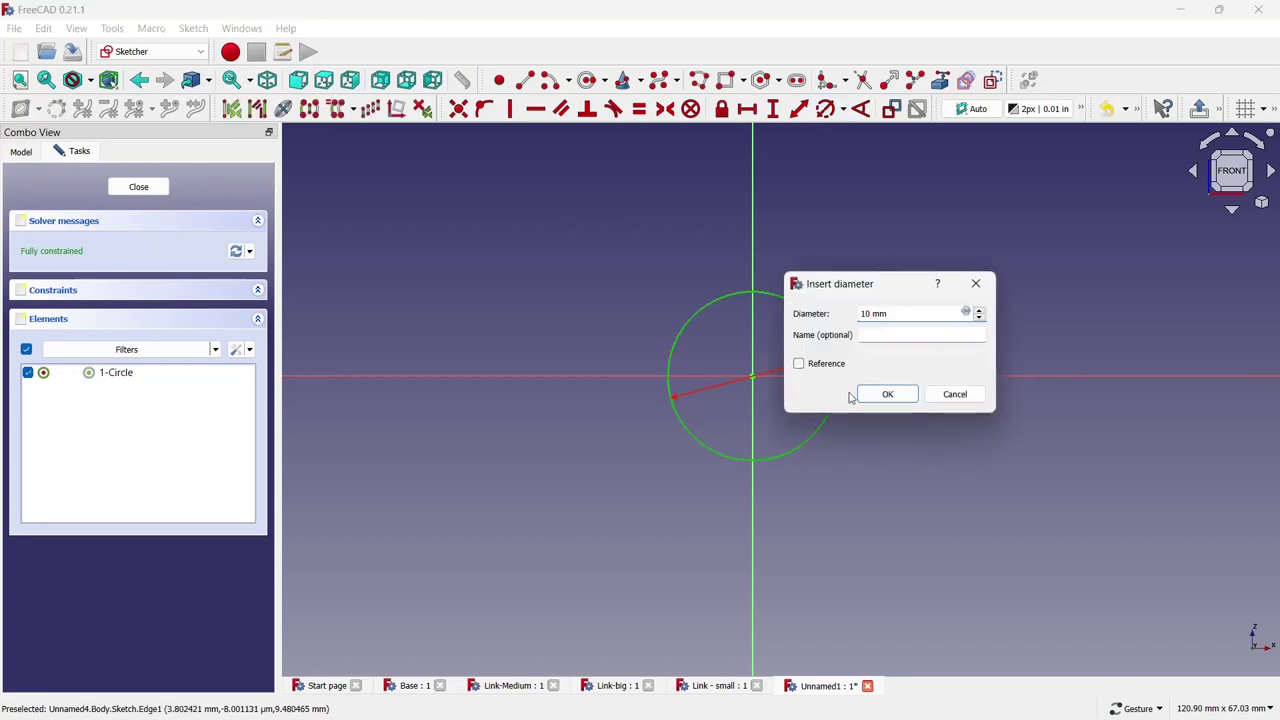
pyautogui.click(860, 395)
# Close the sketch and pad the circle 20 mm into a pin
pyautogui.click(138, 188)
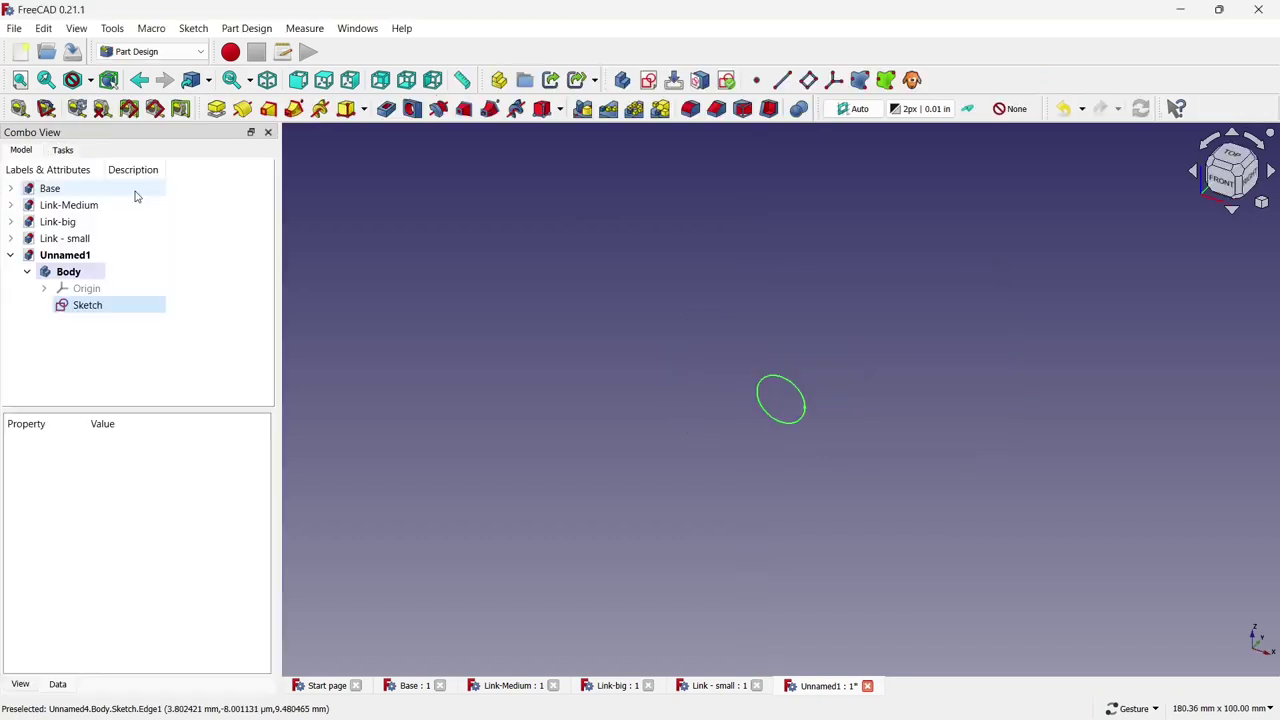
pyautogui.click(216, 111)
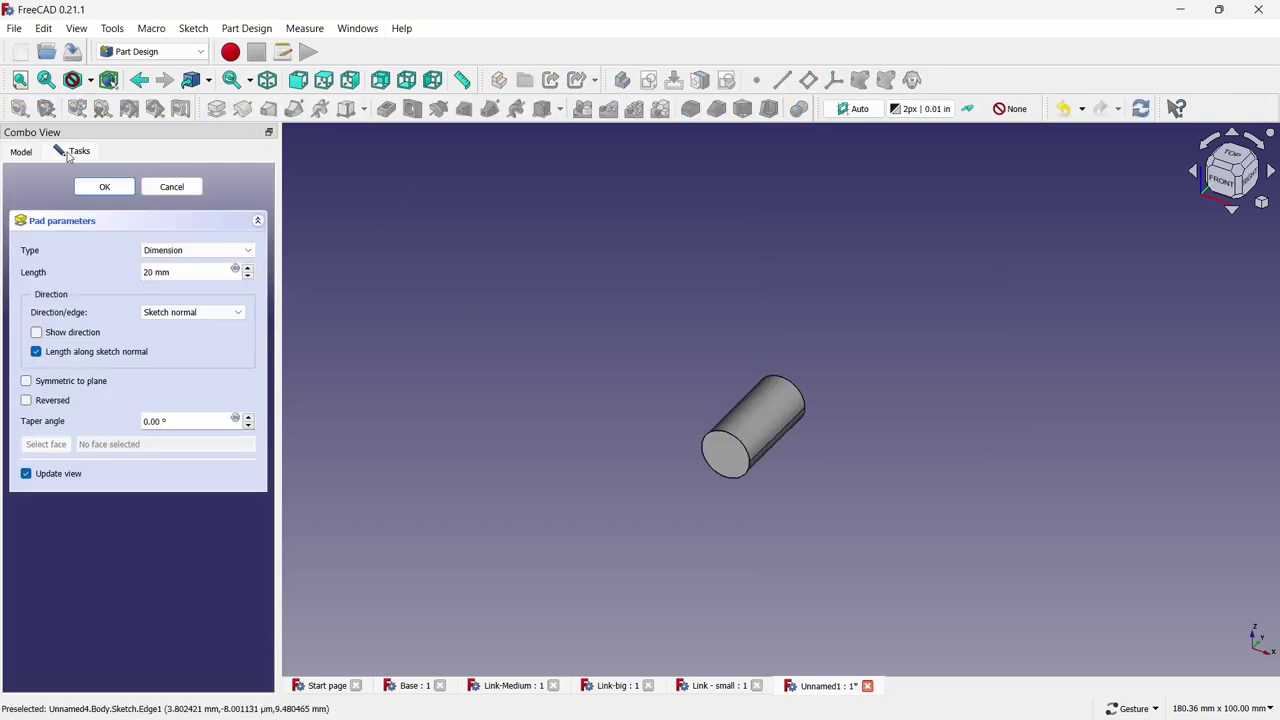
pyautogui.click(104, 187)
pyautogui.scroll(2, 842, 480)
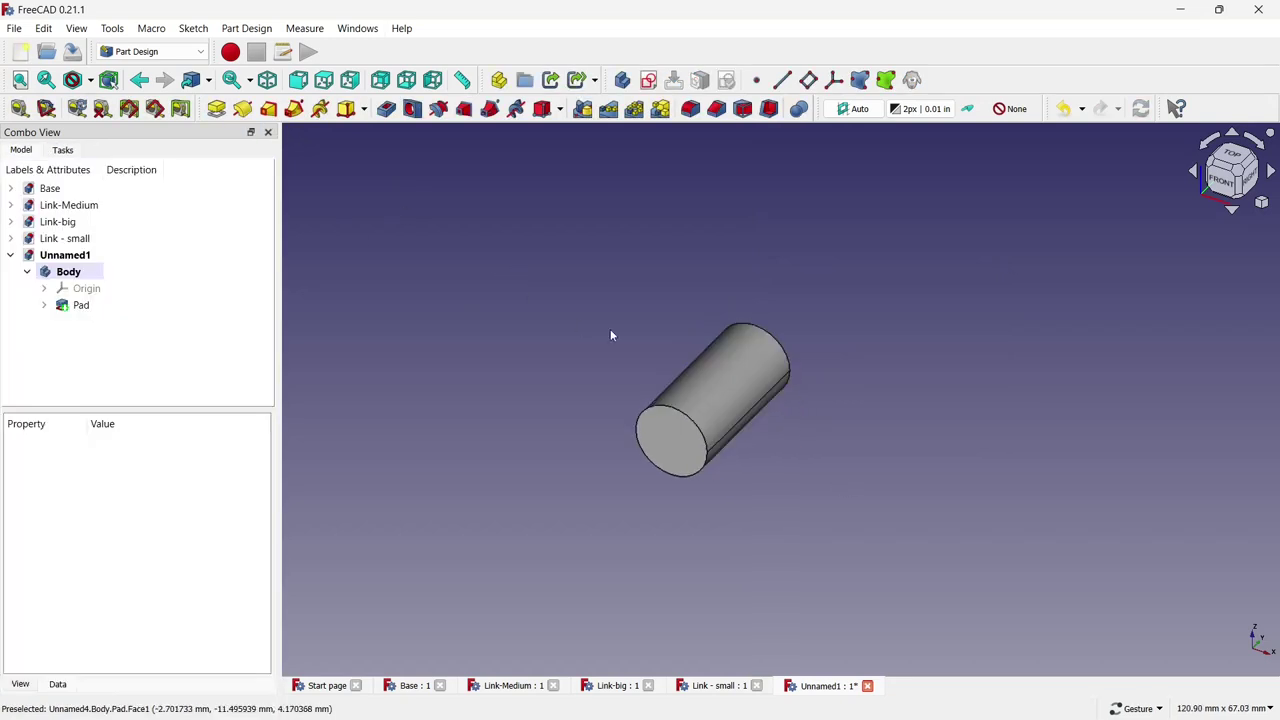
# Save the pin part as 'Connector'
pyautogui.hotkey('ctrl', 's')
pyautogui.press('capslock')
pyautogui.write('C')
pyautogui.press('capslock')
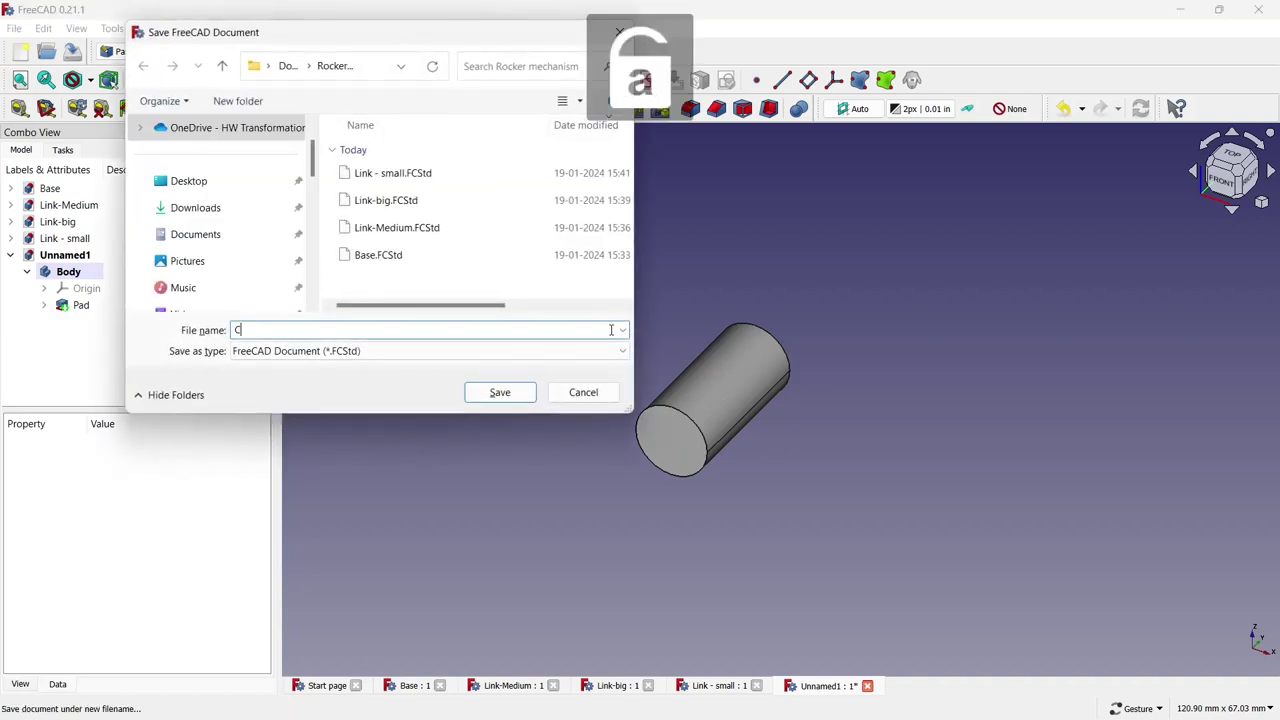
pyautogui.write('onnector')
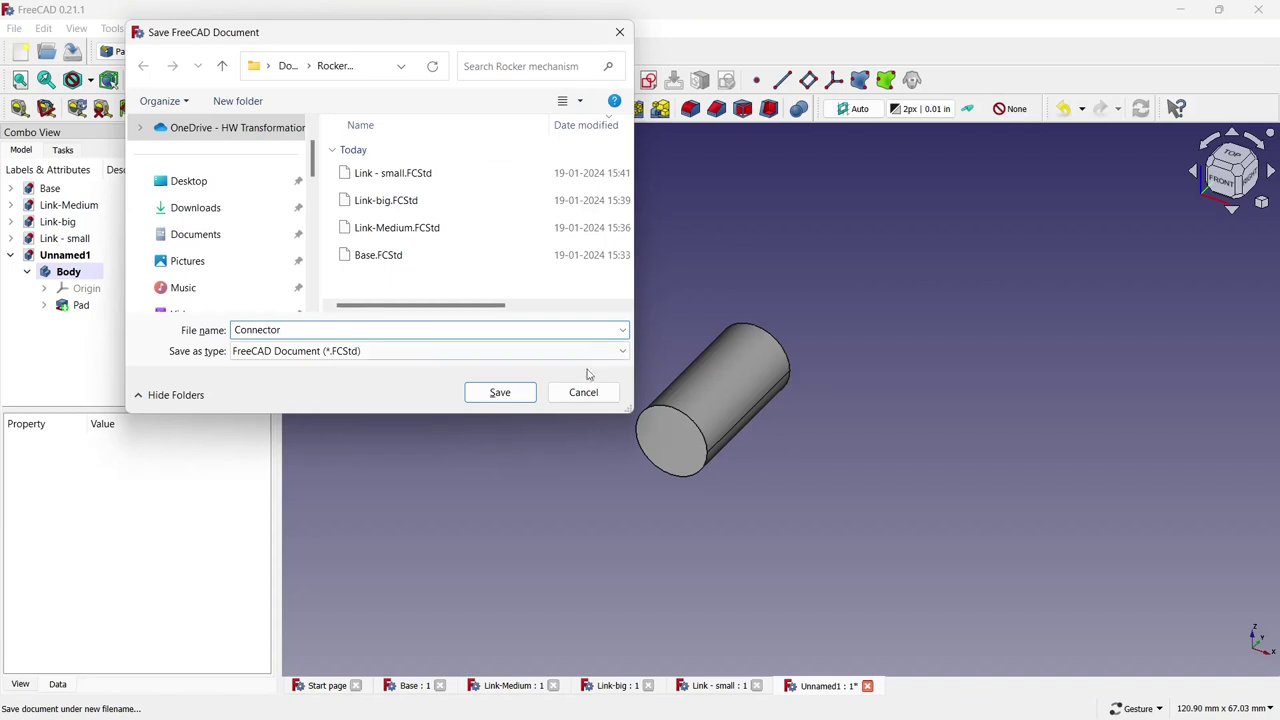
pyautogui.click(530, 395)
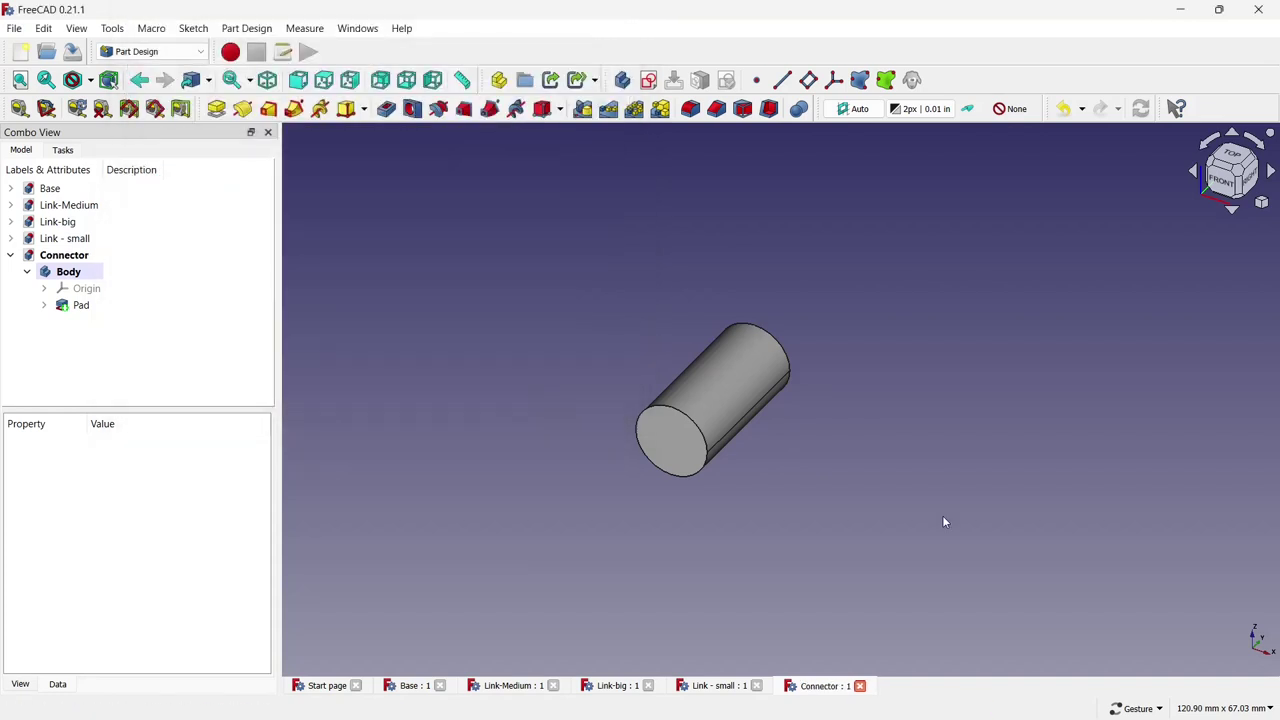
# Create a new empty document, save it as 'Assembly', and switch to another workbench
pyautogui.click(20, 51)
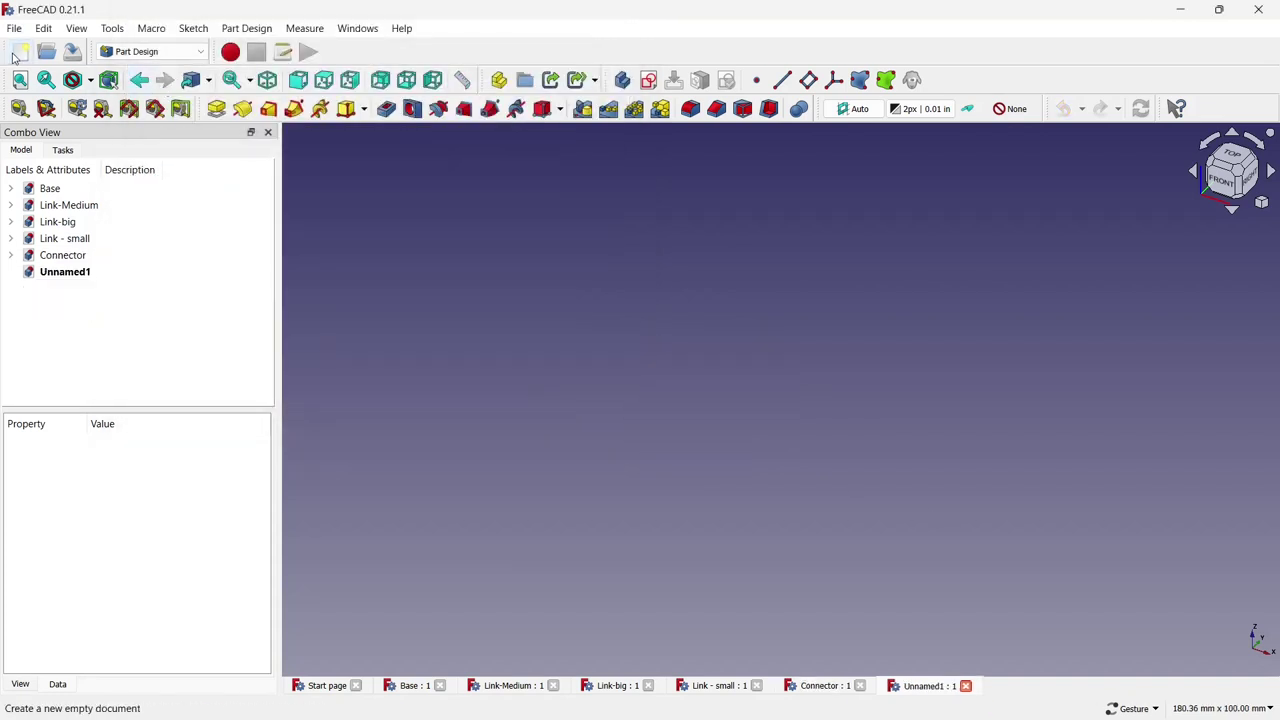
pyautogui.hotkey('ctrl', 's')
pyautogui.press('capslock')
pyautogui.write('A')
pyautogui.press('capslock')
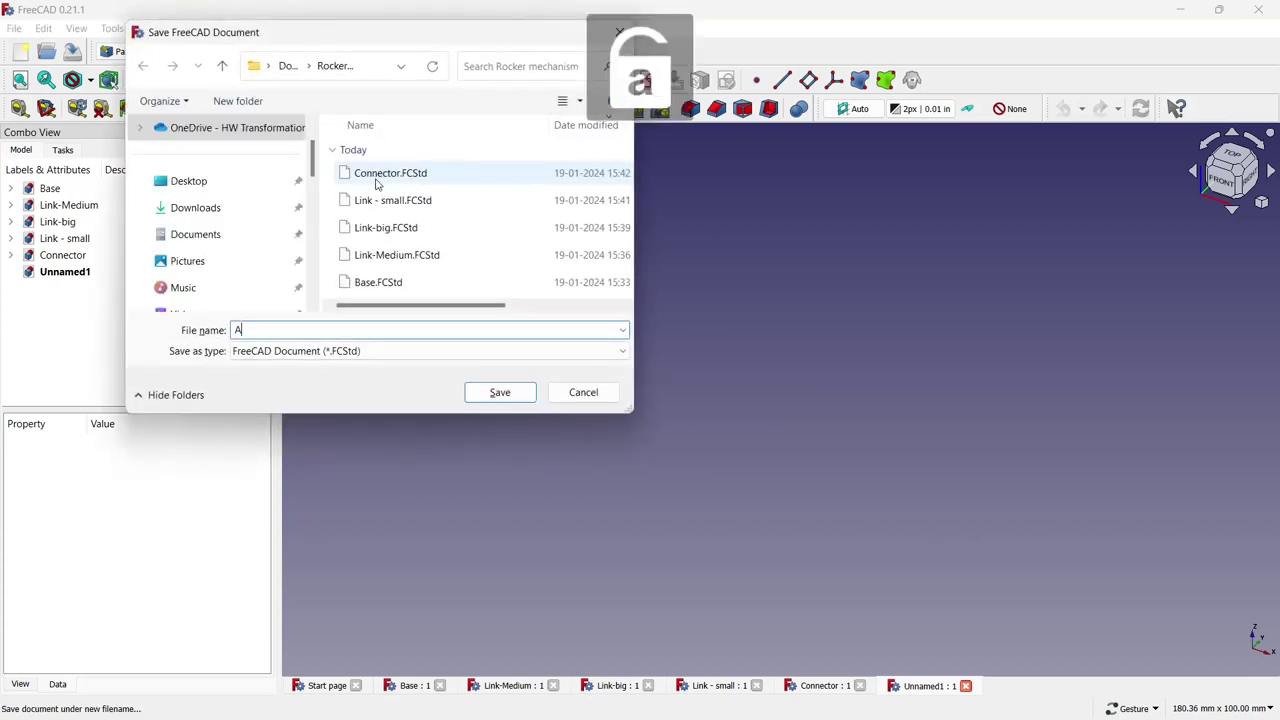
pyautogui.write('ssembly')
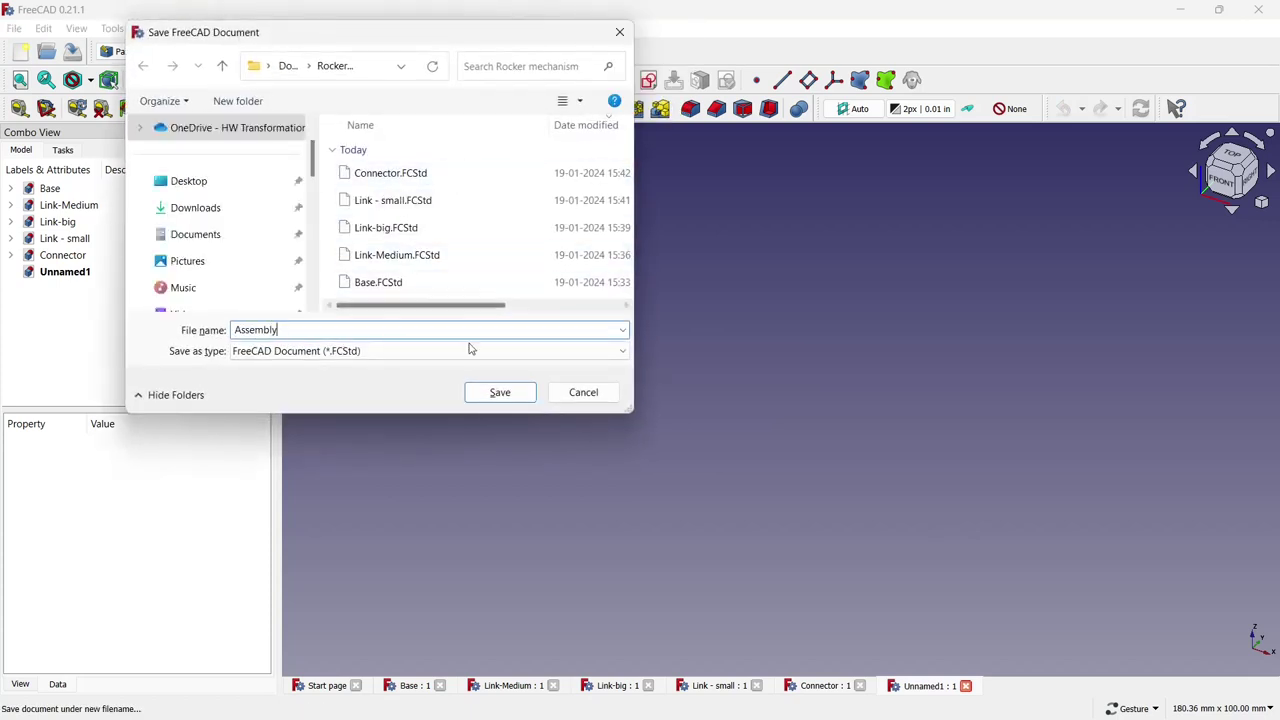
pyautogui.click(497, 392)
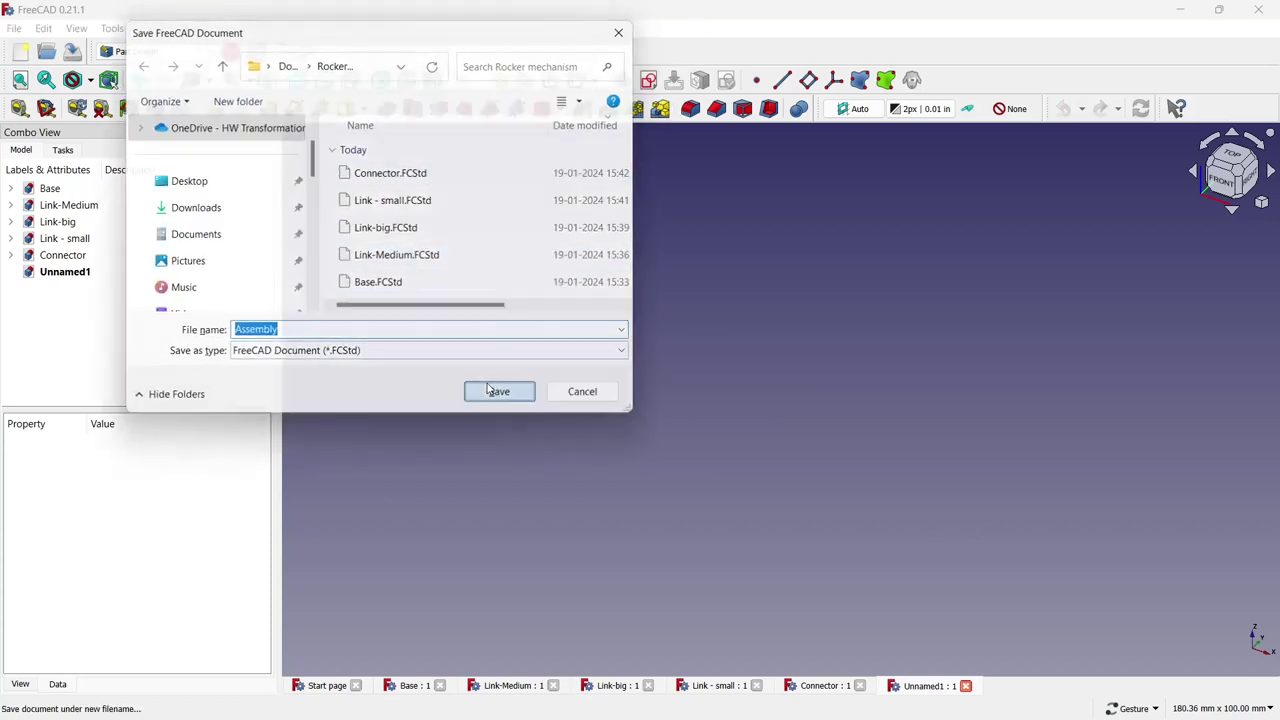
pyautogui.click(168, 54)
pyautogui.click(172, 72)
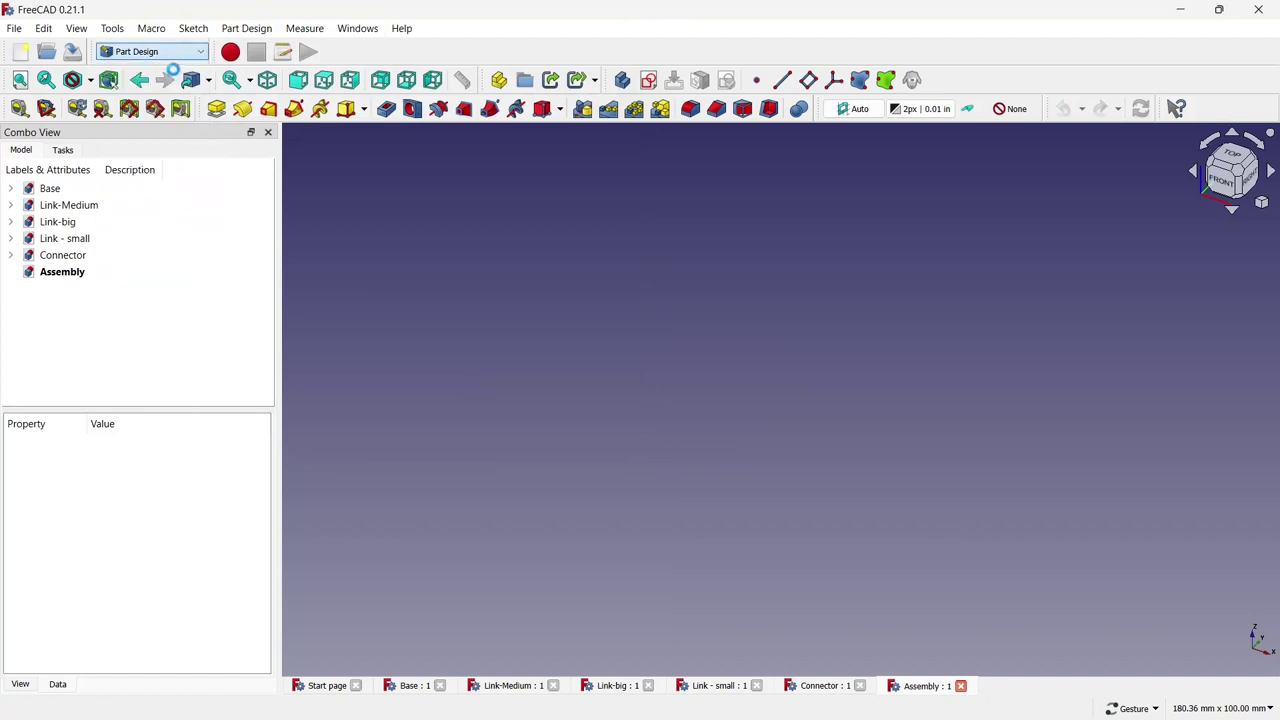
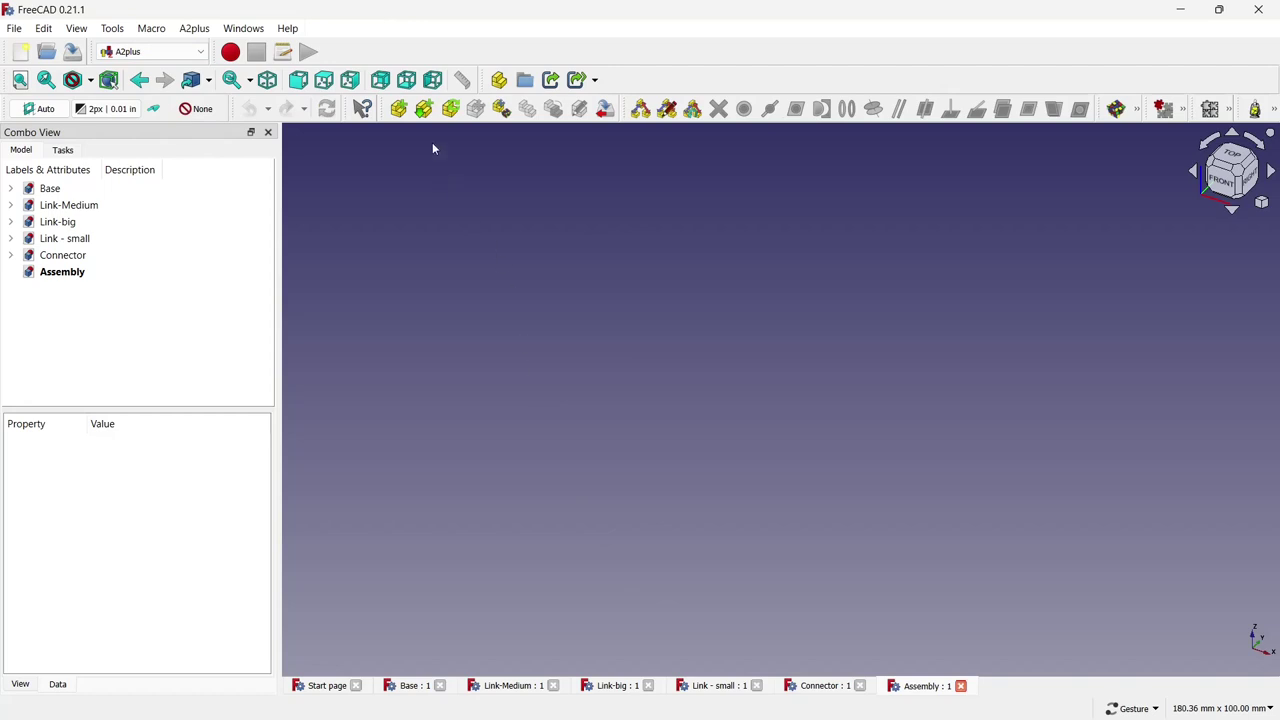
# Import Base.FCStd and Link - small.FCStd into the A2plus assembly
pyautogui.click(398, 108)
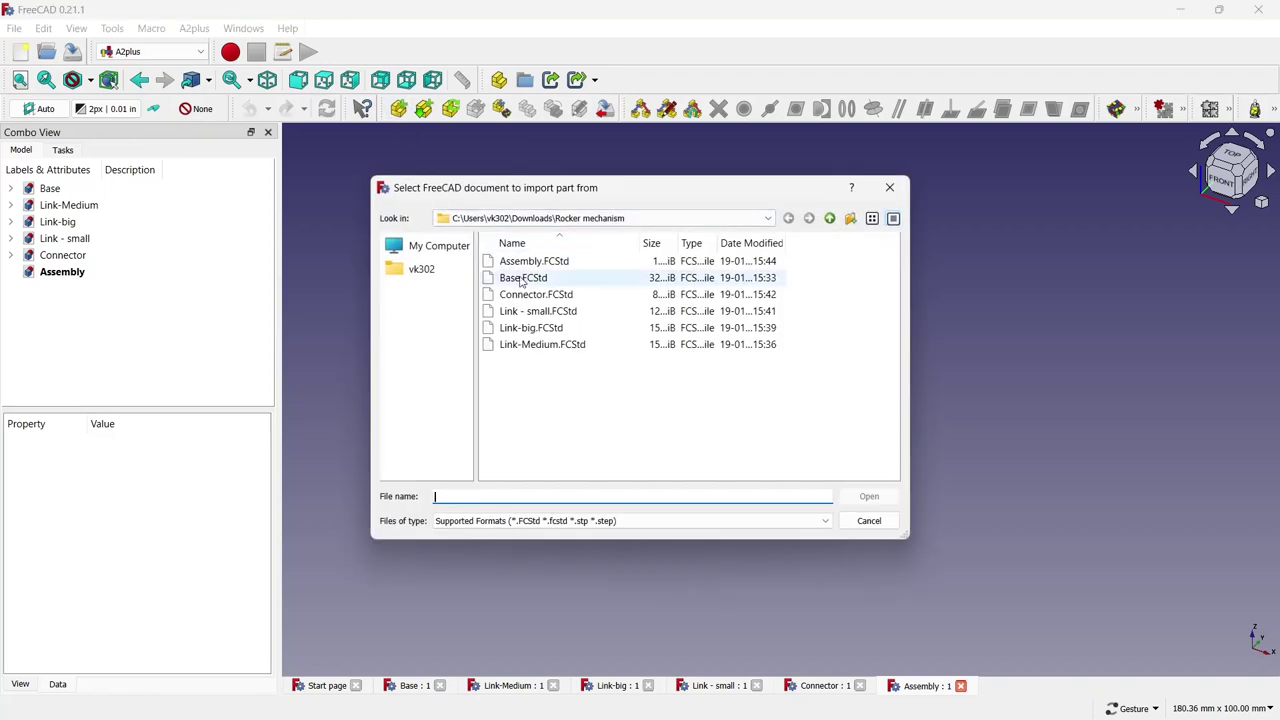
pyautogui.click(523, 277)
pyautogui.click(869, 496)
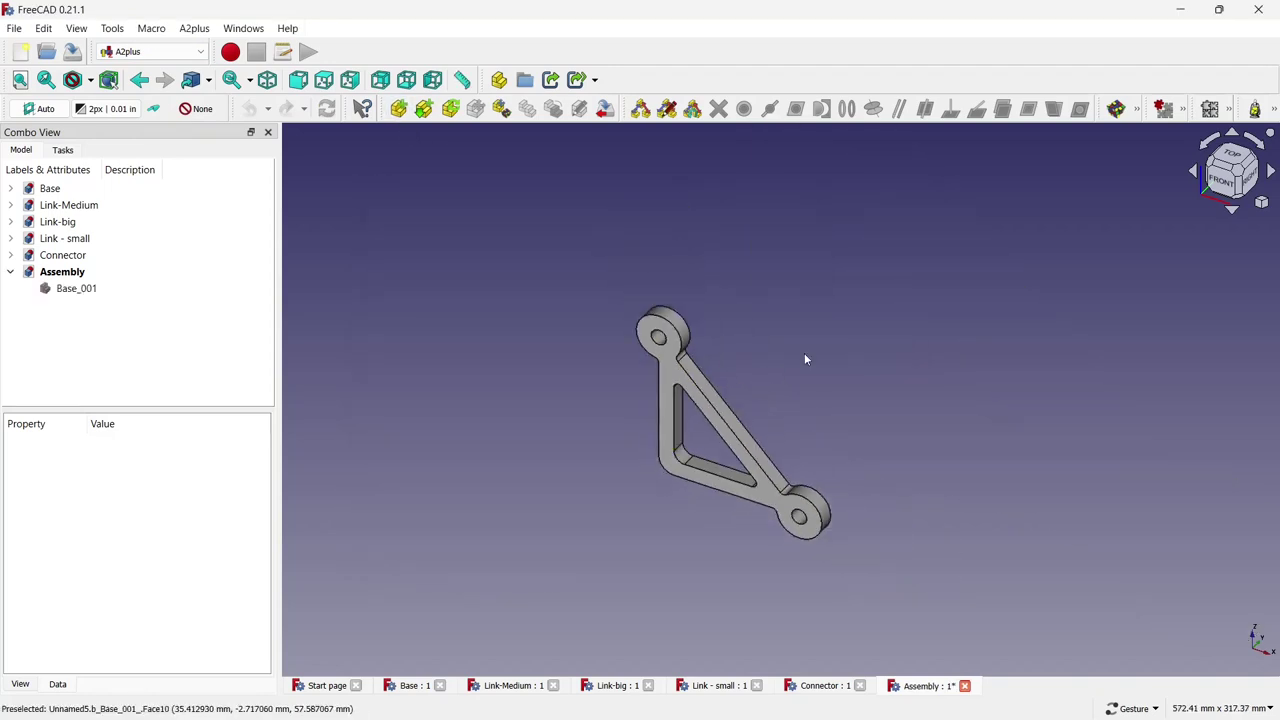
pyautogui.click(398, 108)
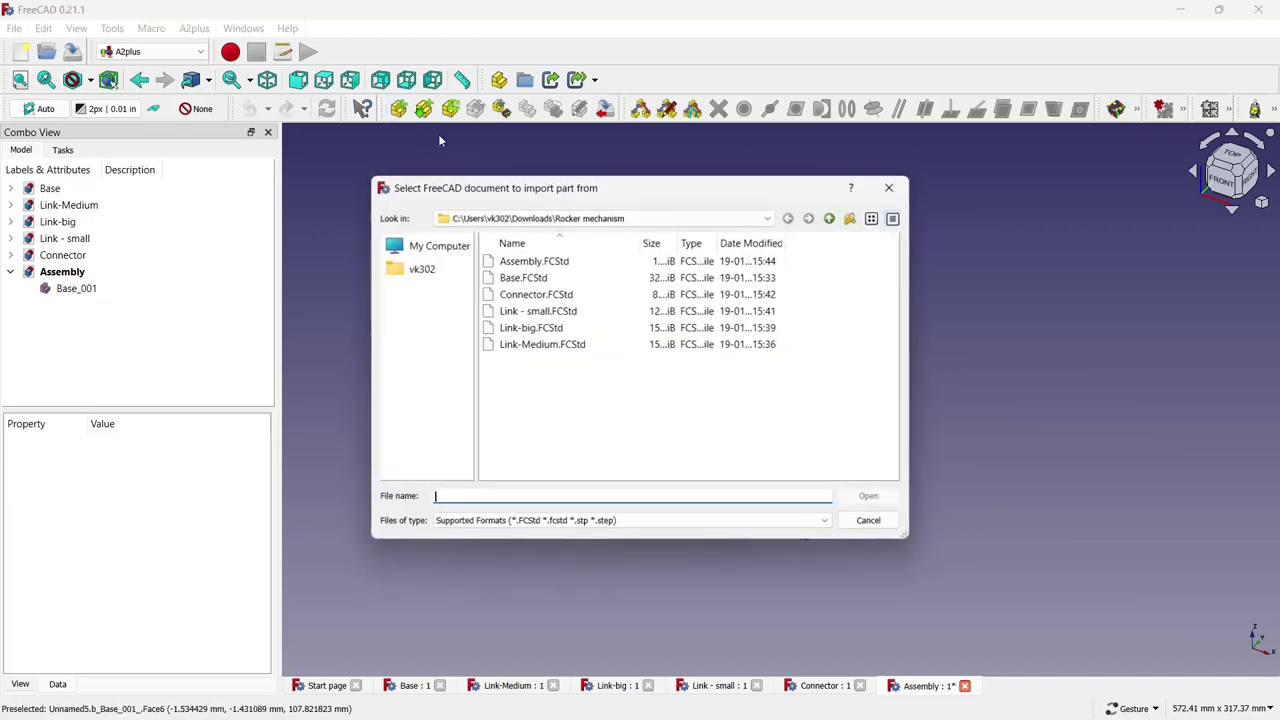
pyautogui.click(572, 313)
pyautogui.click(867, 494)
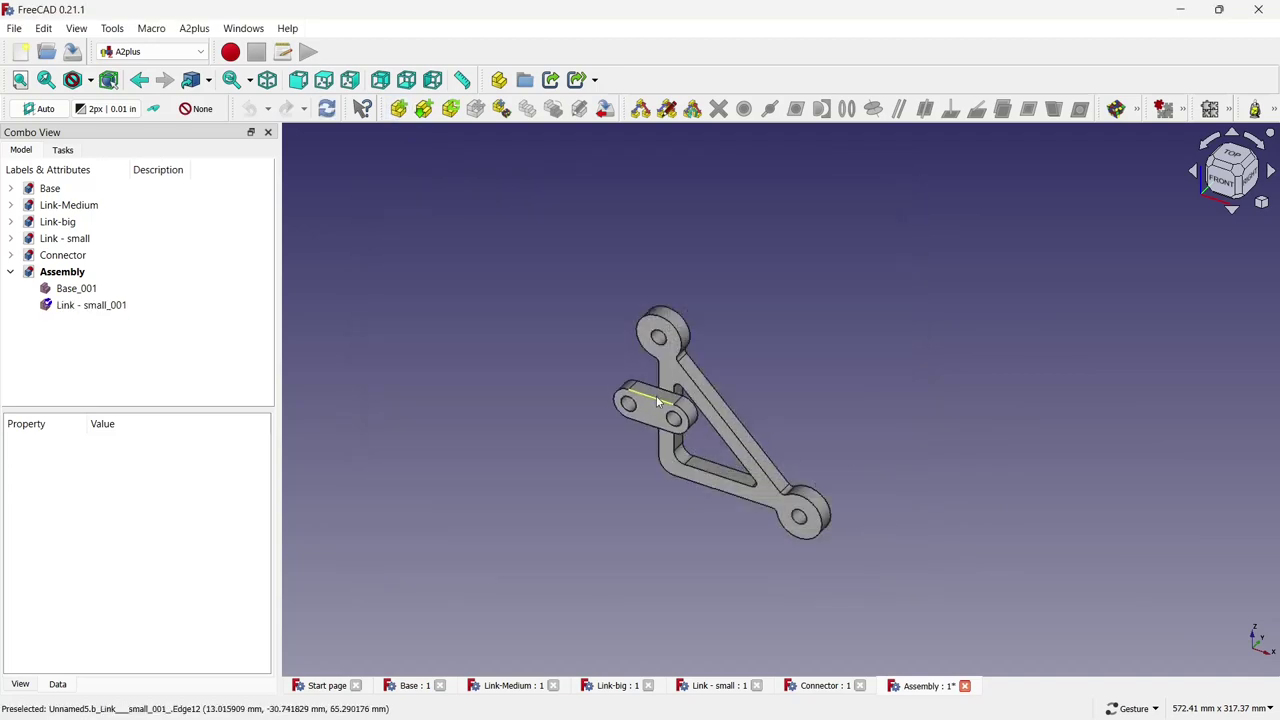
# Make the small link's hole coaxial with the base's top hole
pyautogui.scroll(2, 683, 331)
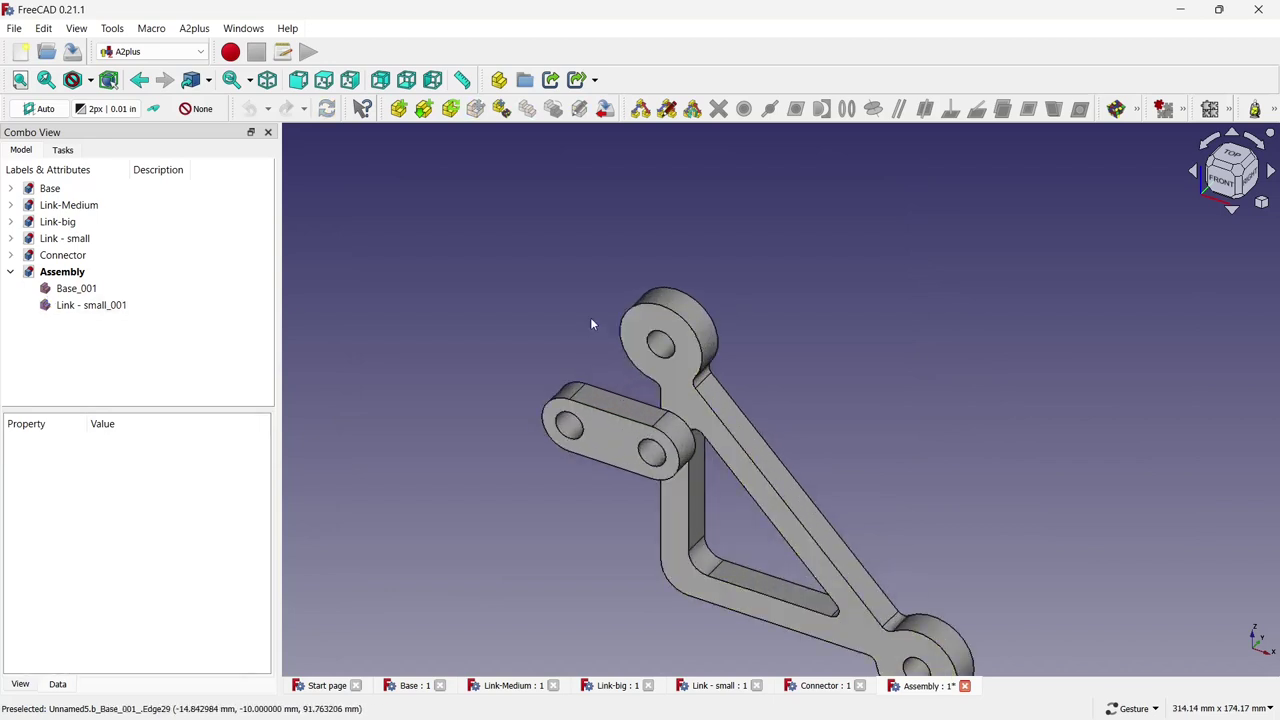
pyautogui.scroll(3, 680, 334)
pyautogui.click(678, 338)
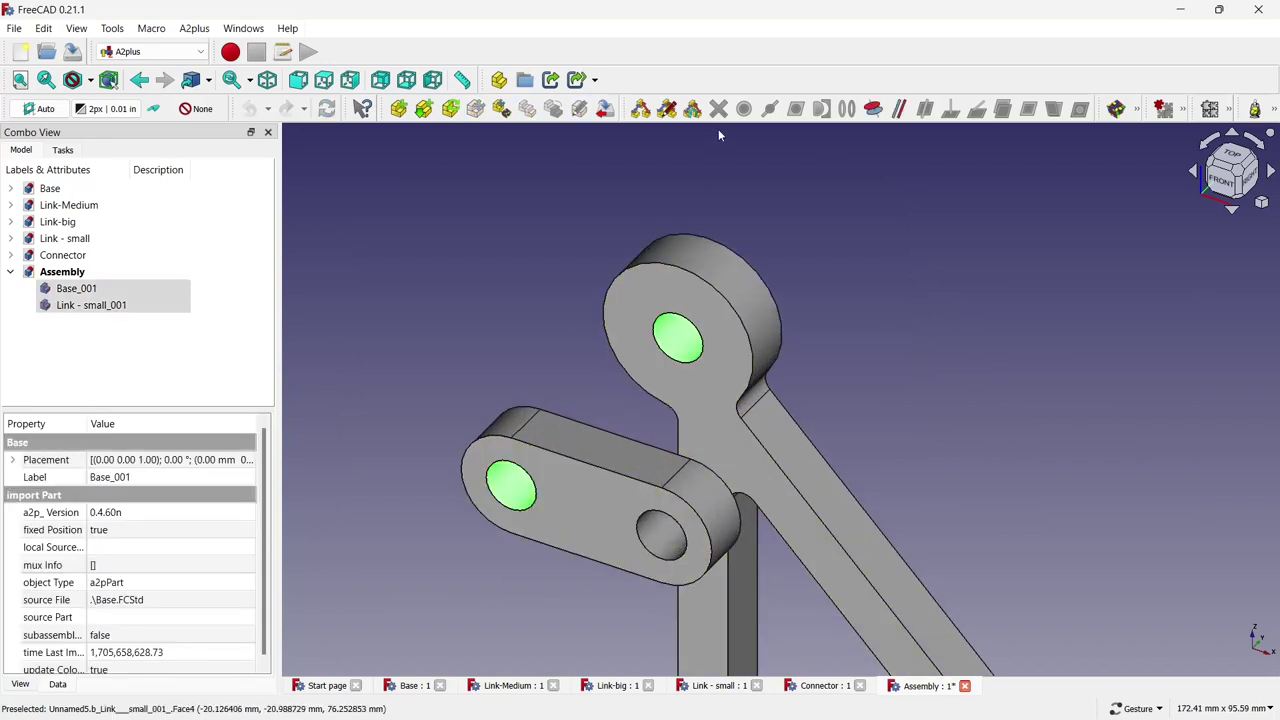
pyautogui.click(873, 108)
pyautogui.click(551, 307)
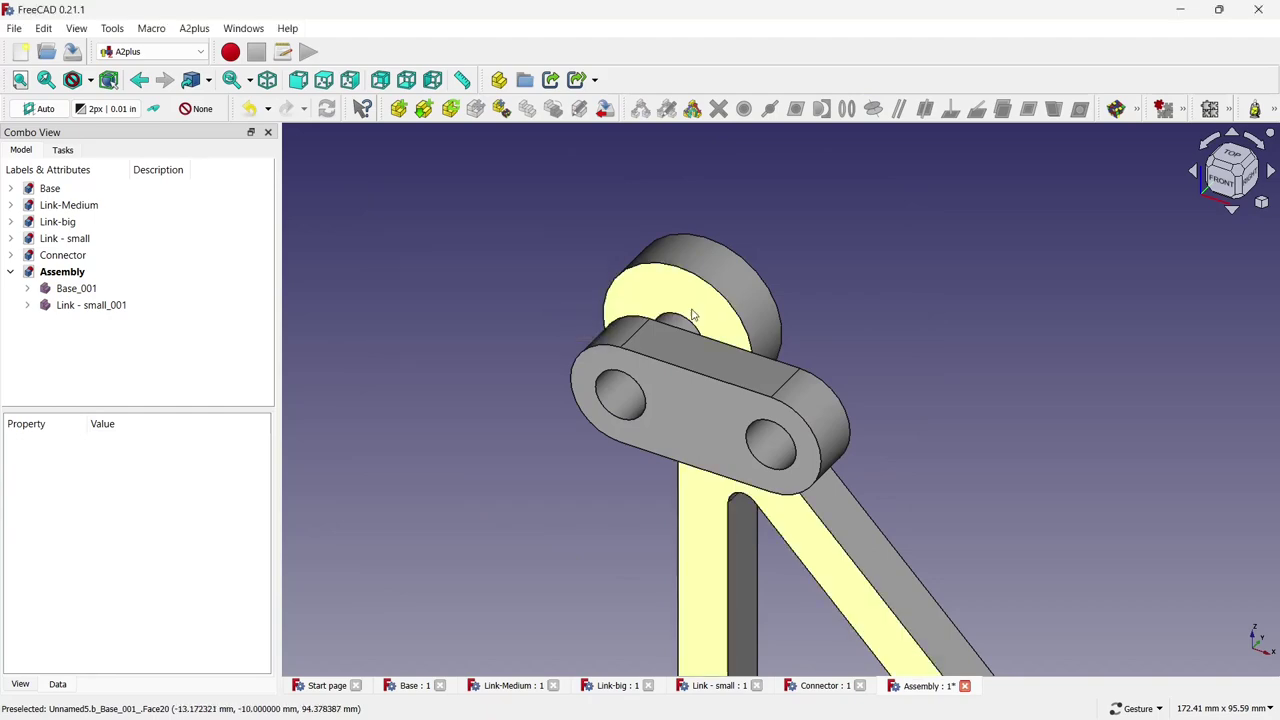
# Make the small link's face plane-coincident with the base's flat face, then view isometric
pyautogui.click(716, 325)
pyautogui.moveTo(716, 325)
pyautogui.mouseDown()
pyautogui.moveTo(692, 477)
pyautogui.moveTo(836, 310)
pyautogui.mouseUp()
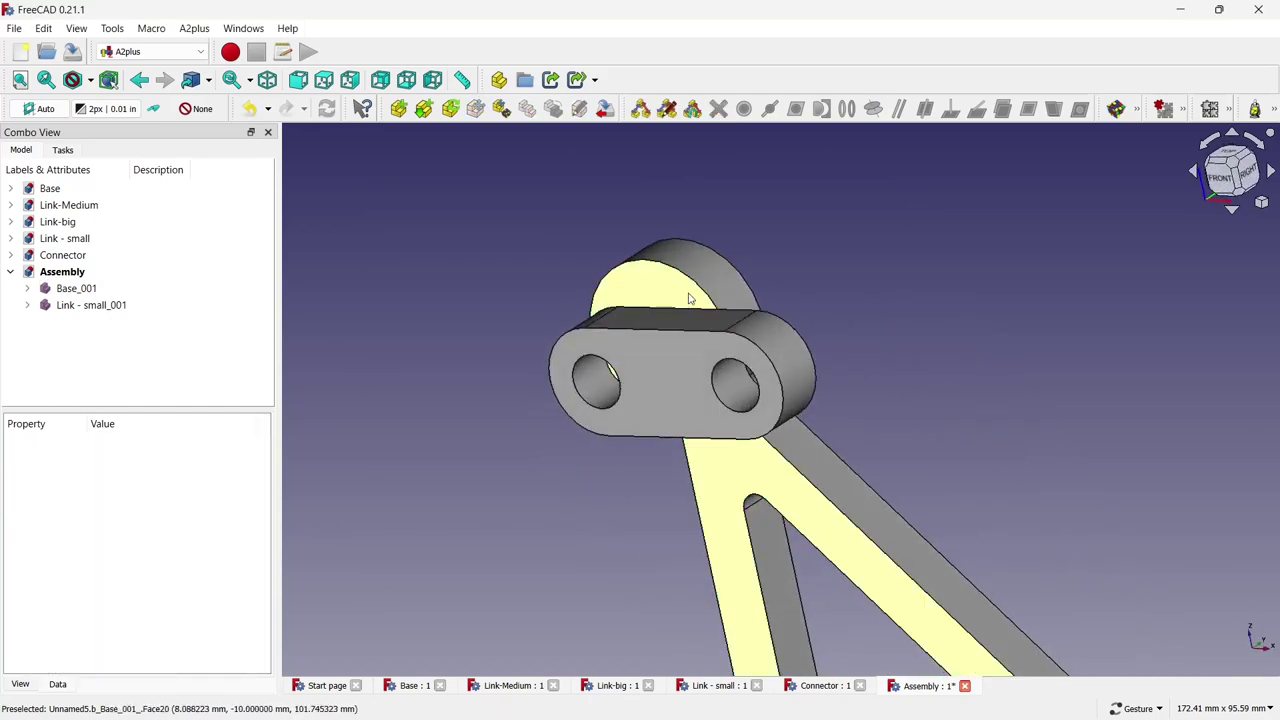
pyautogui.moveTo(782, 356); pyautogui.dragTo(690, 450)
pyautogui.keyDown('ctrl'); pyautogui.click(650, 460); pyautogui.keyUp('ctrl')
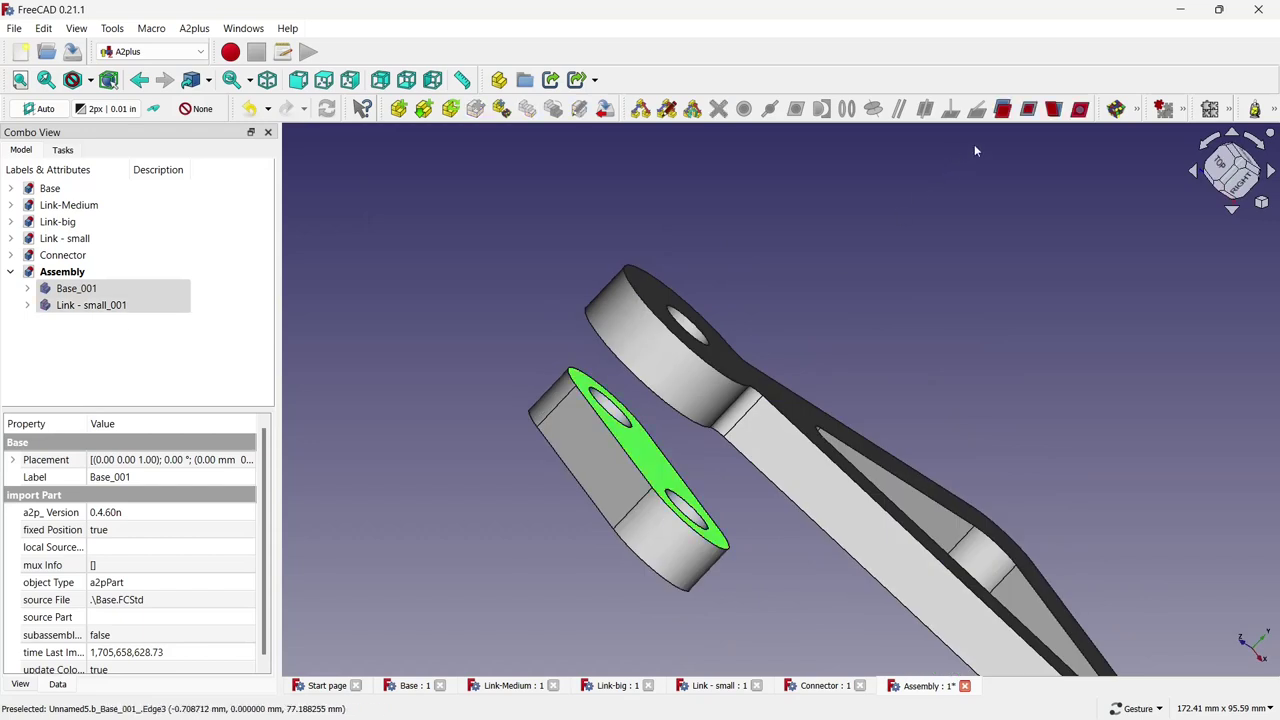
pyautogui.click(1030, 112)
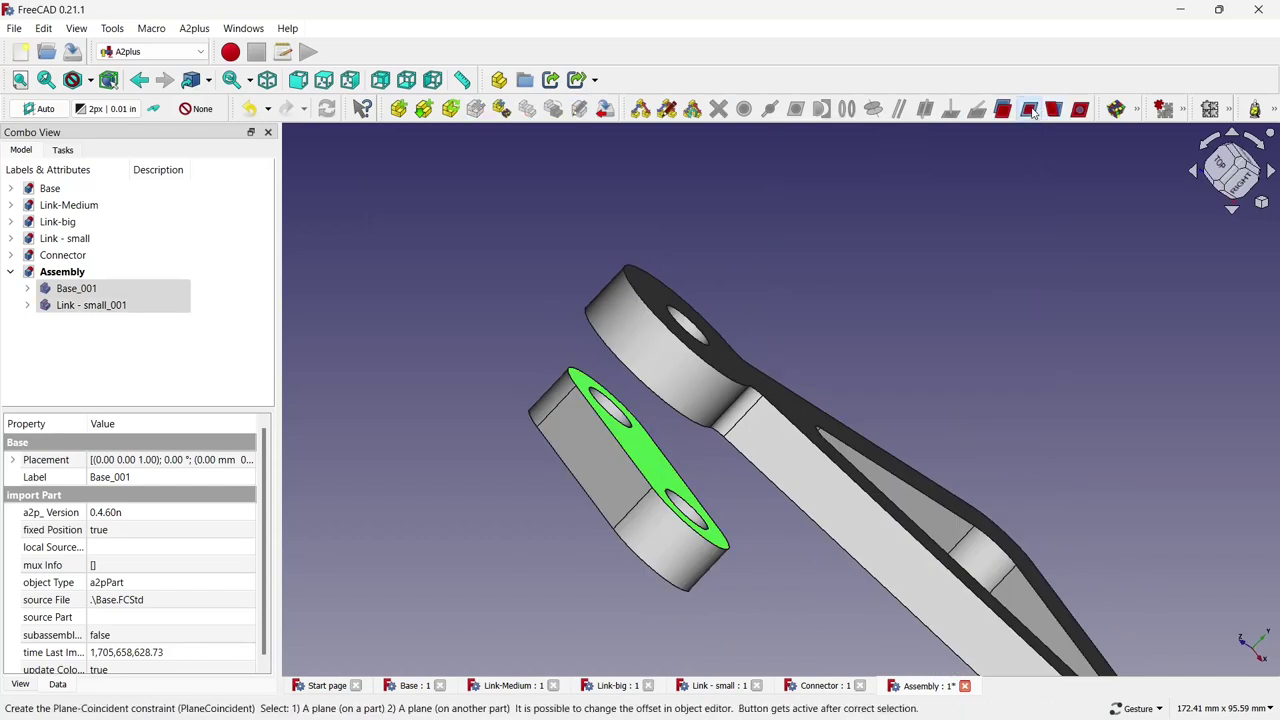
pyautogui.click(608, 309)
pyautogui.press('v')
pyautogui.press('f')
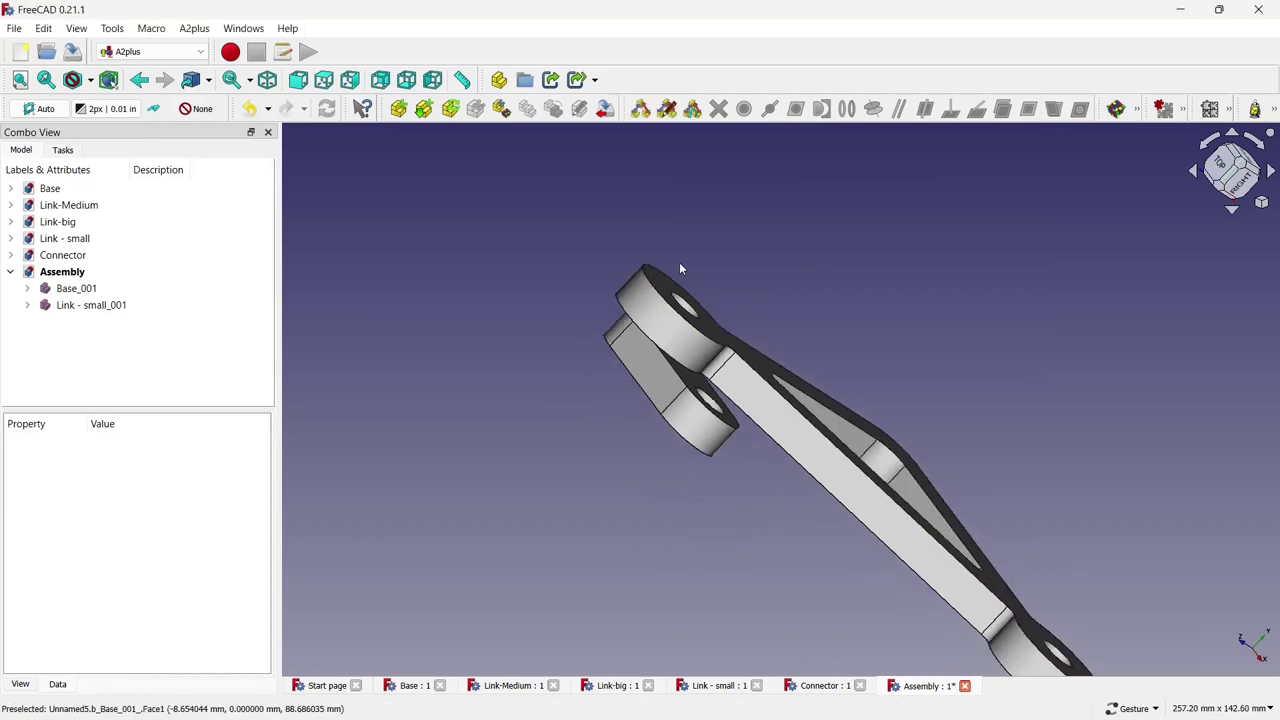
pyautogui.press('0')
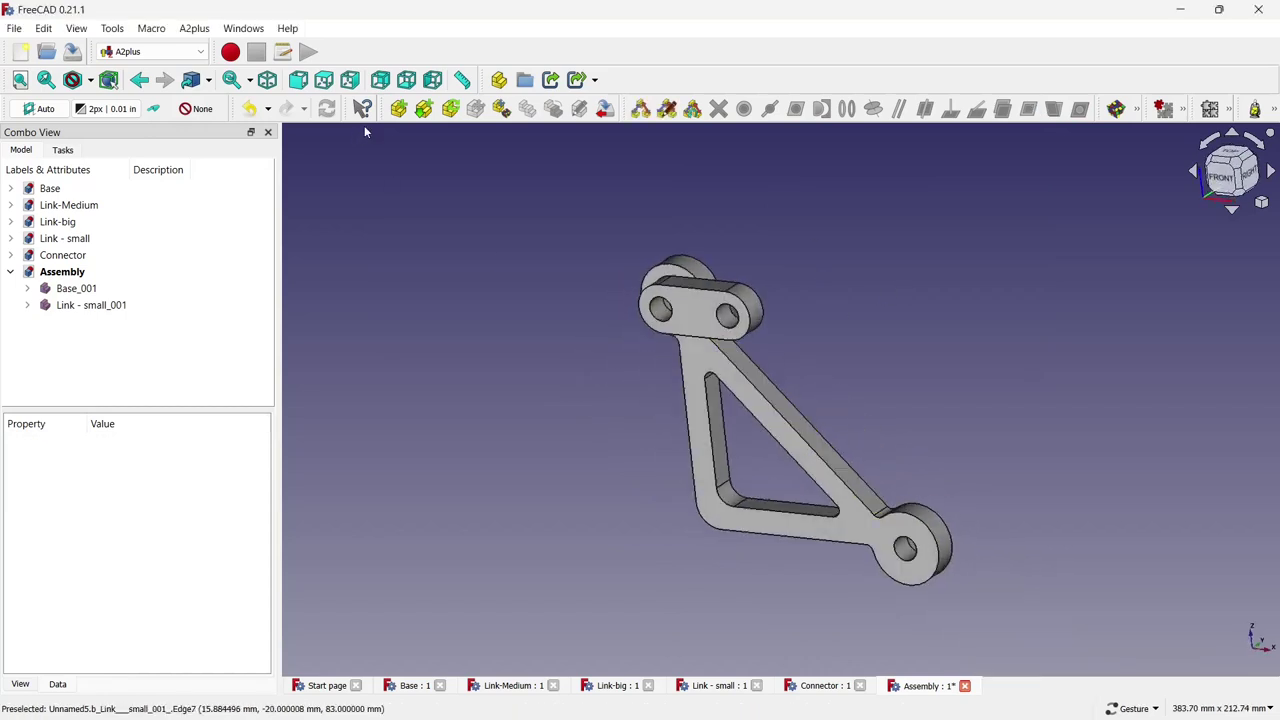
# Import Connector.FCStd into the assembly
pyautogui.click(397, 108)
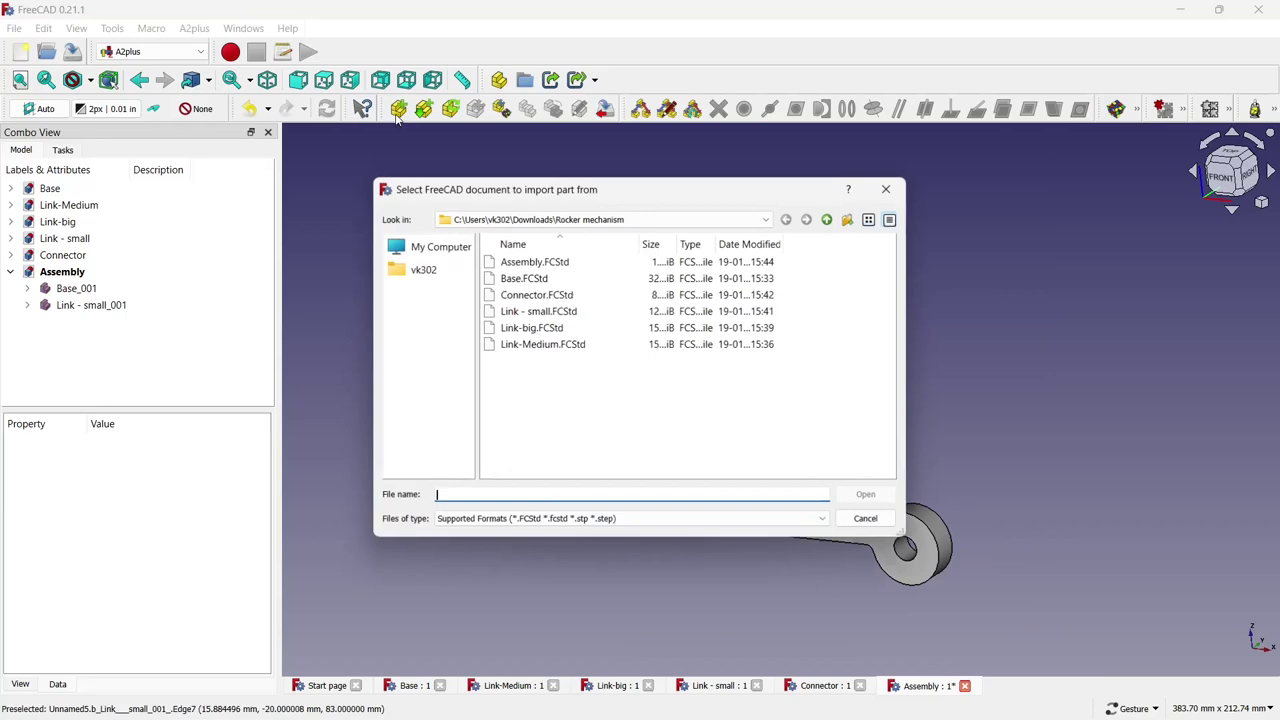
pyautogui.doubleClick(527, 294)
pyautogui.click(600, 388)
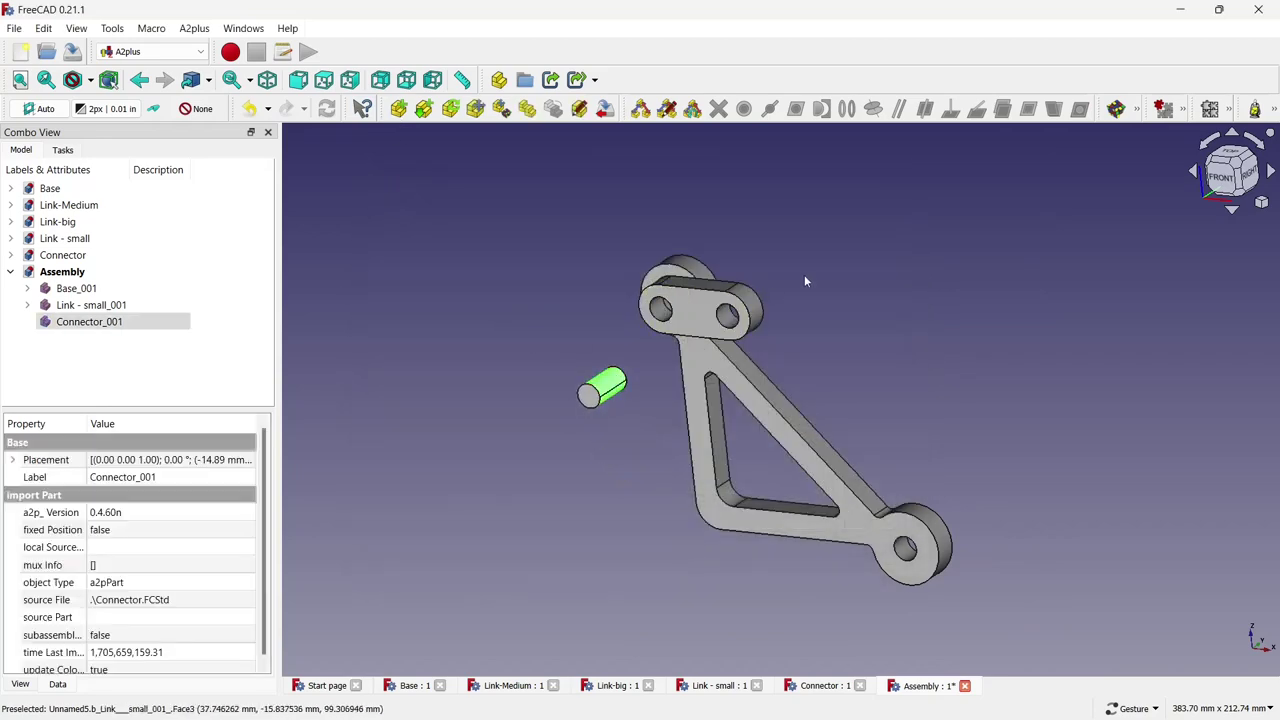
# Make the connector coaxial with the small link's free hole
pyautogui.scroll(4, 685, 312)
pyautogui.click(525, 436)
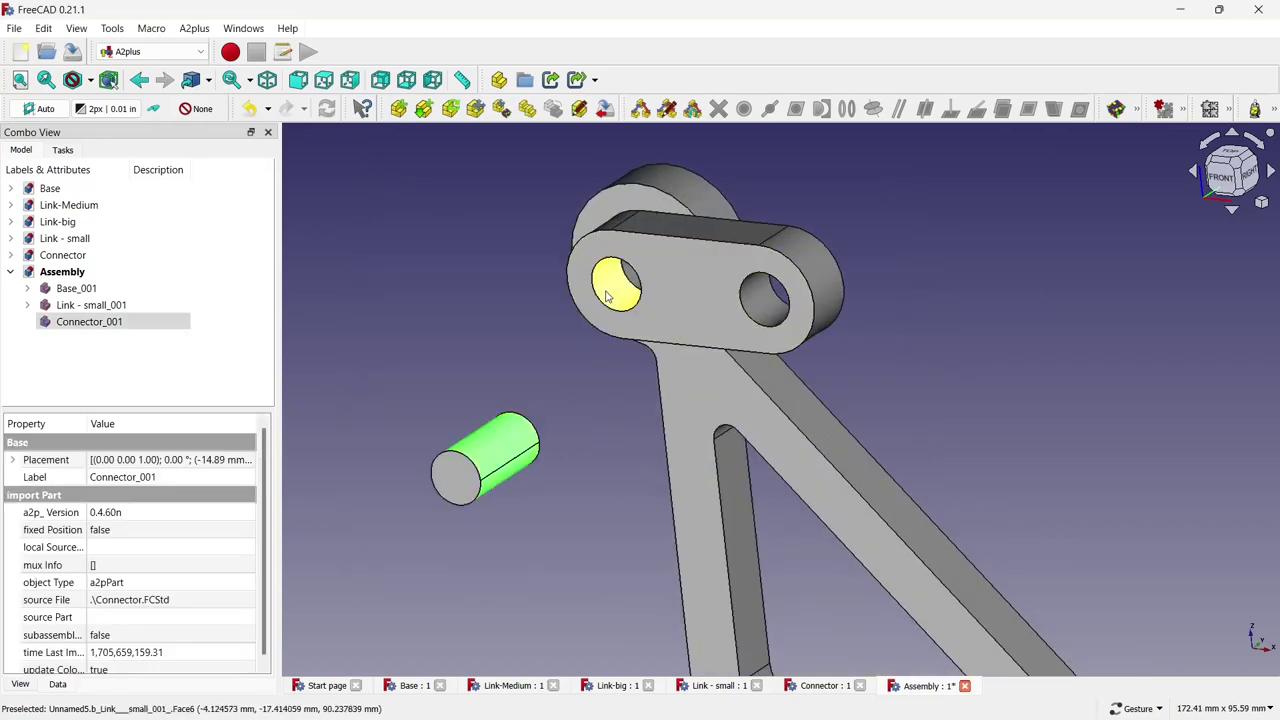
pyautogui.keyDown('ctrl'); pyautogui.click(605, 295); pyautogui.keyUp('ctrl')
pyautogui.click(796, 108)
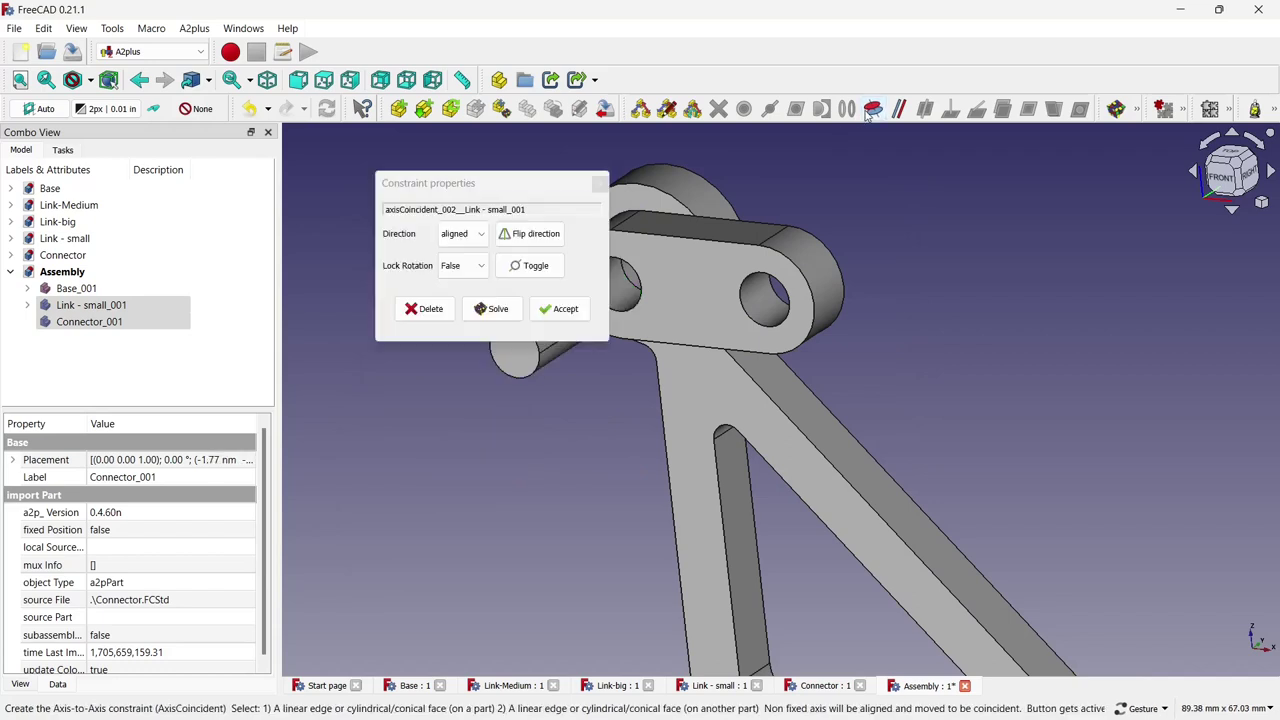
pyautogui.click(566, 309)
# Make the connector's end face flush with the small link's outer face
pyautogui.click(530, 360)
pyautogui.keyDown('ctrl'); pyautogui.click(683, 297); pyautogui.keyUp('ctrl')
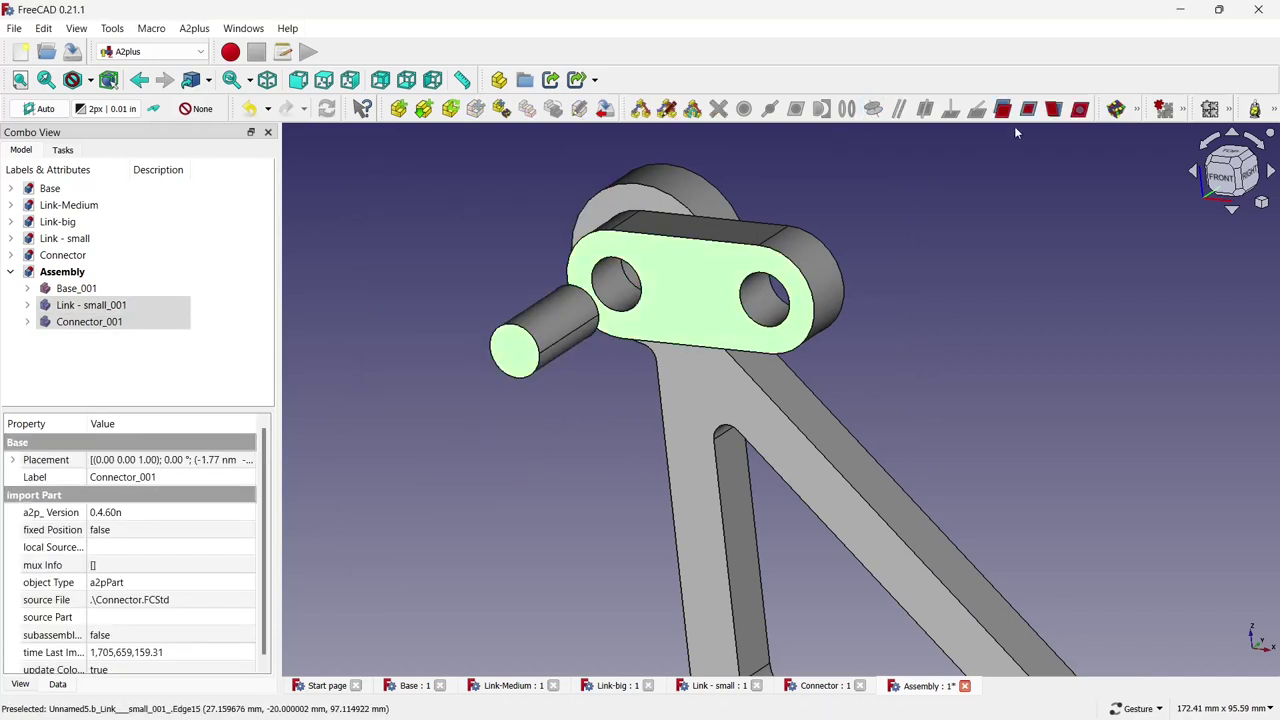
pyautogui.click(1028, 108)
pyautogui.click(600, 308)
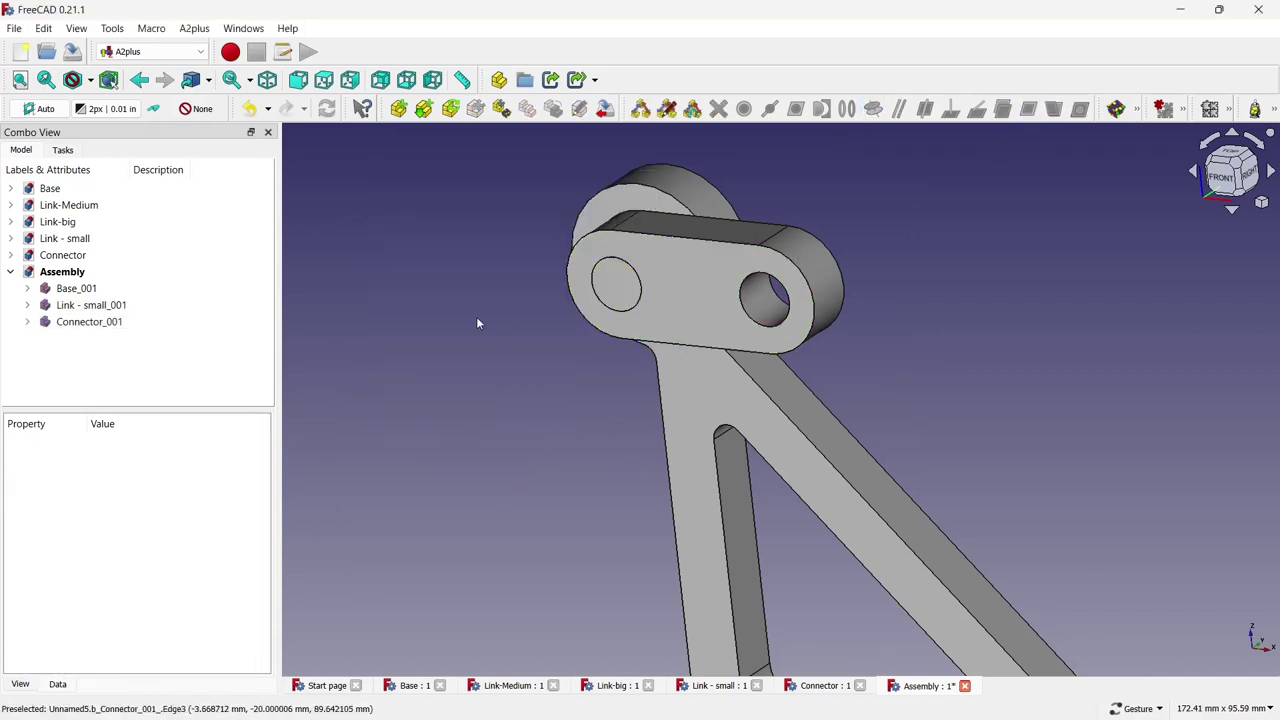
pyautogui.scroll(-2, 498, 296)
pyautogui.scroll(-1, 498, 300)
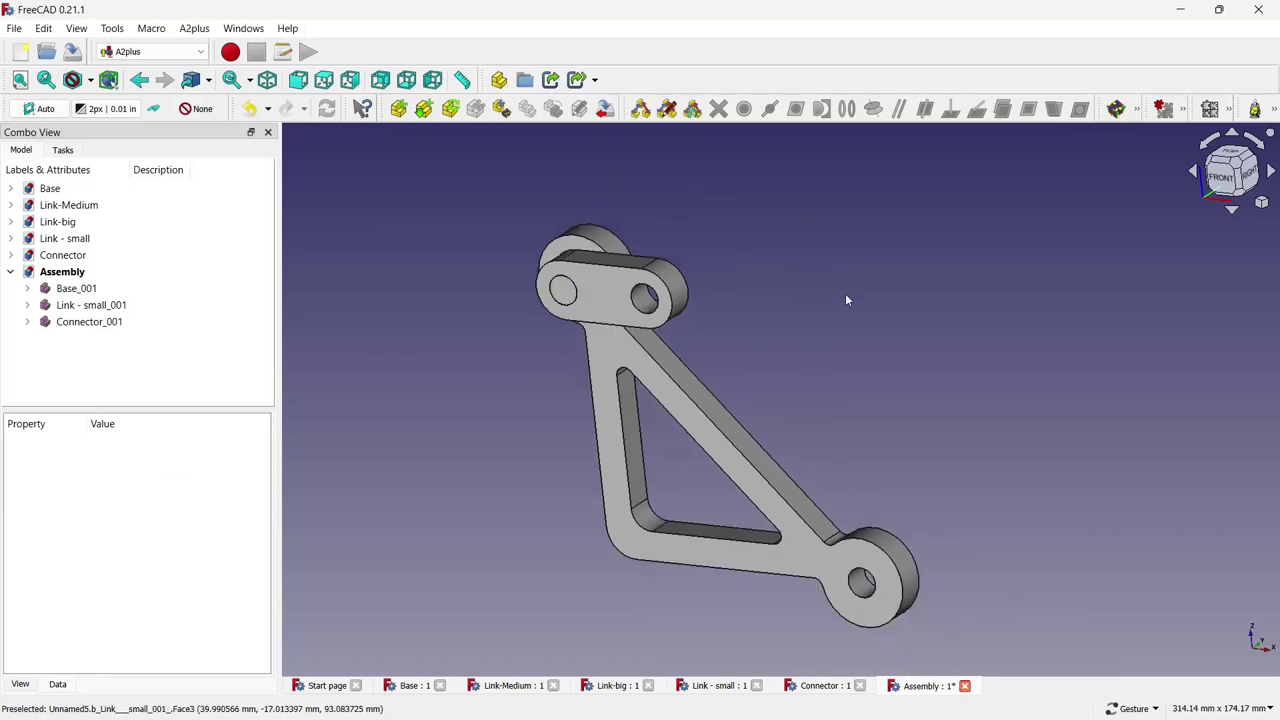
pyautogui.click(404, 112)
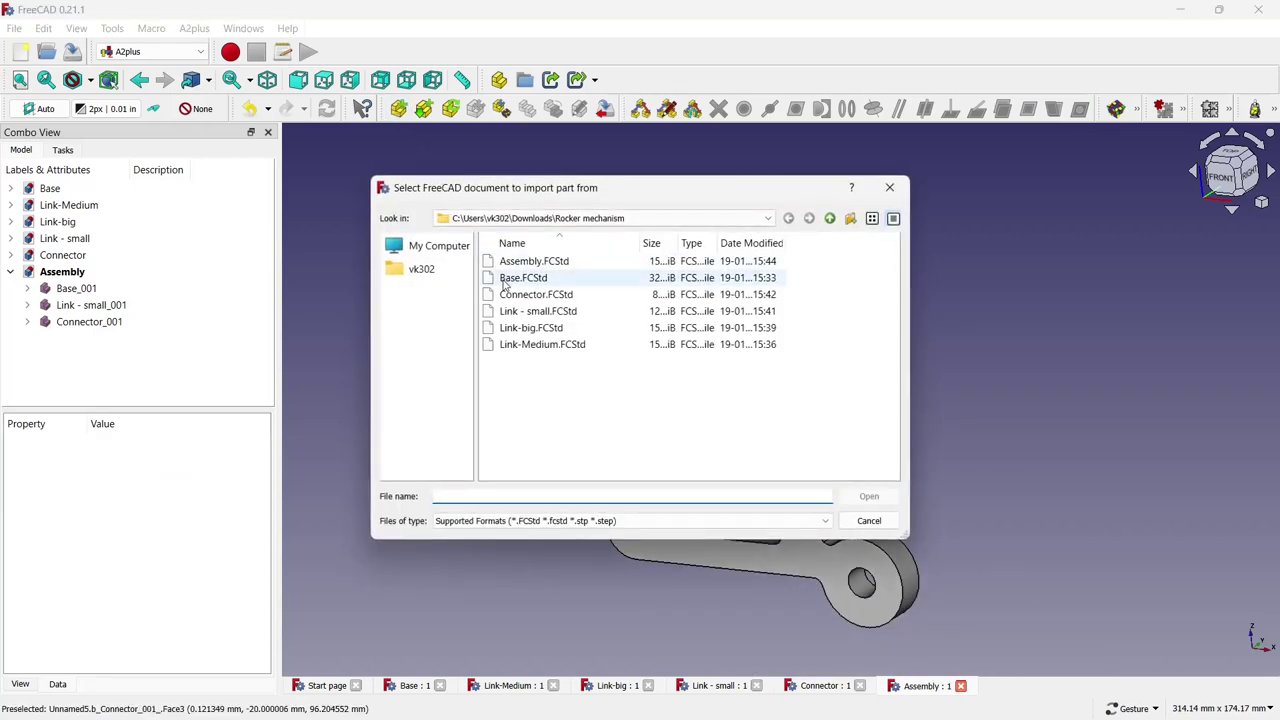
# Import Link-Medium and make its left hole coaxial with the small link's upper hole
pyautogui.click(512, 345)
pyautogui.click(868, 496)
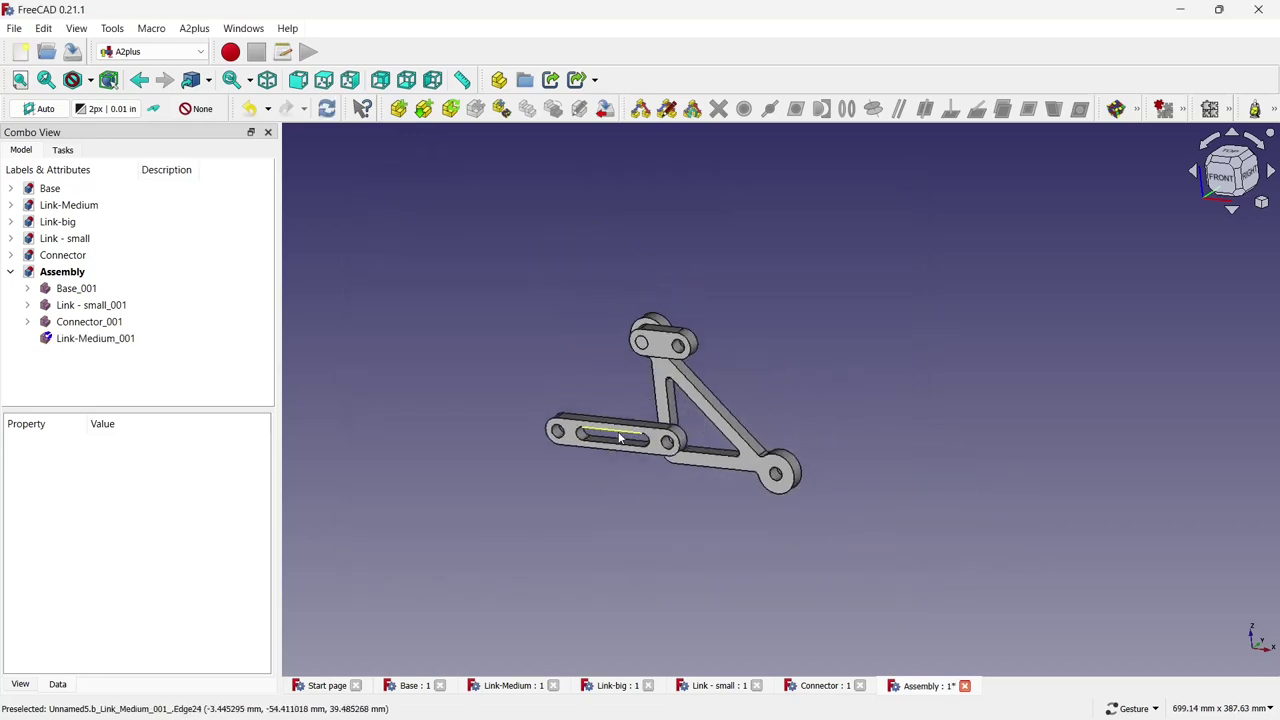
pyautogui.click(618, 437)
pyautogui.click(466, 460)
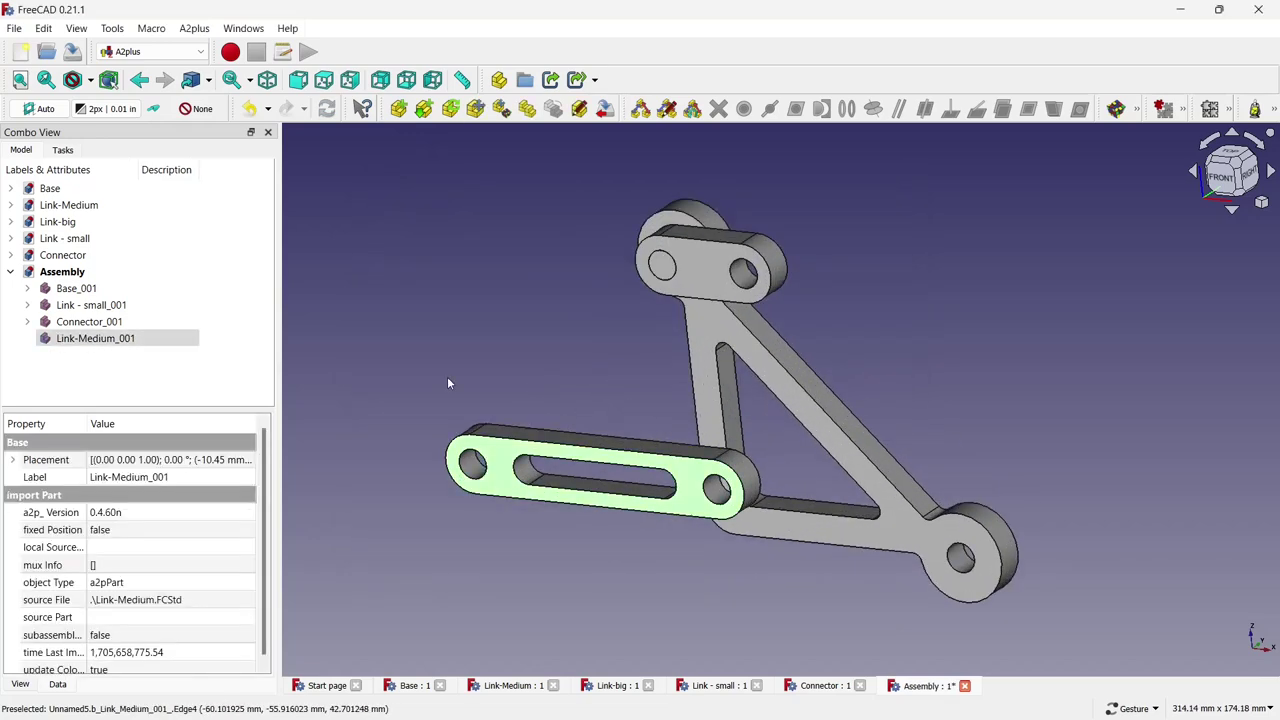
pyautogui.click(448, 383)
pyautogui.click(470, 462)
pyautogui.click(743, 273)
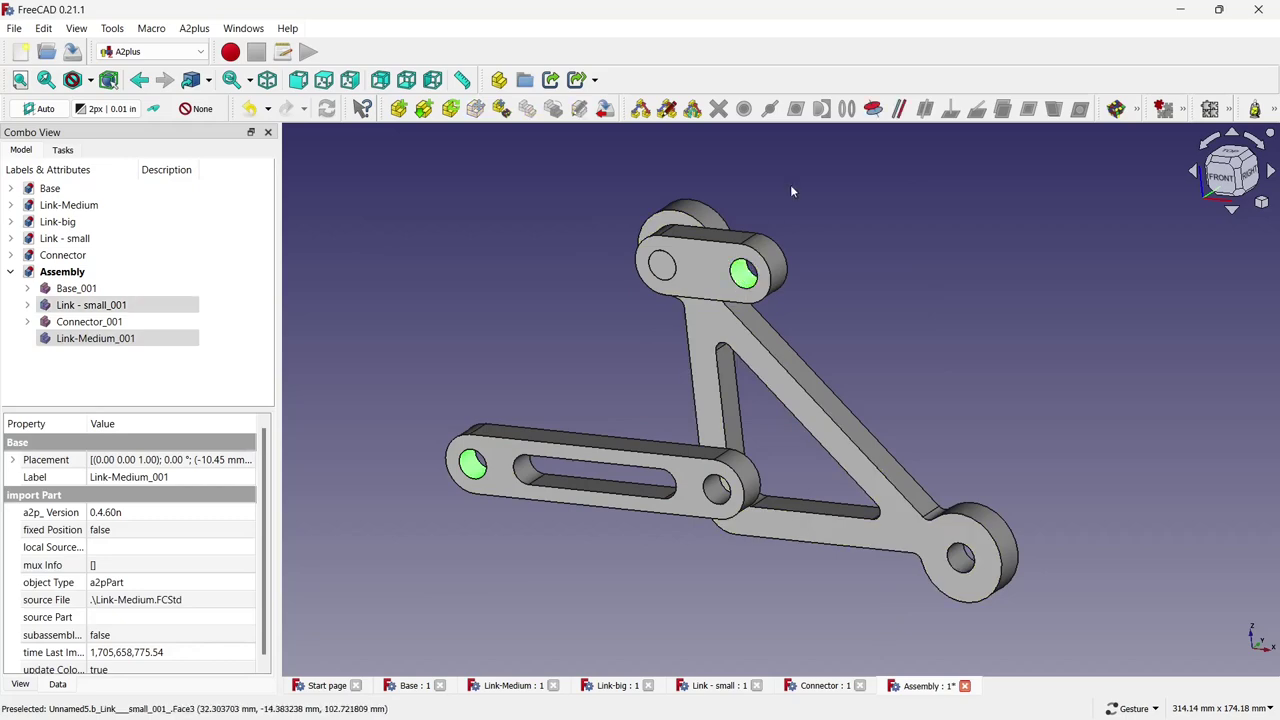
pyautogui.click(872, 108)
pyautogui.click(585, 308)
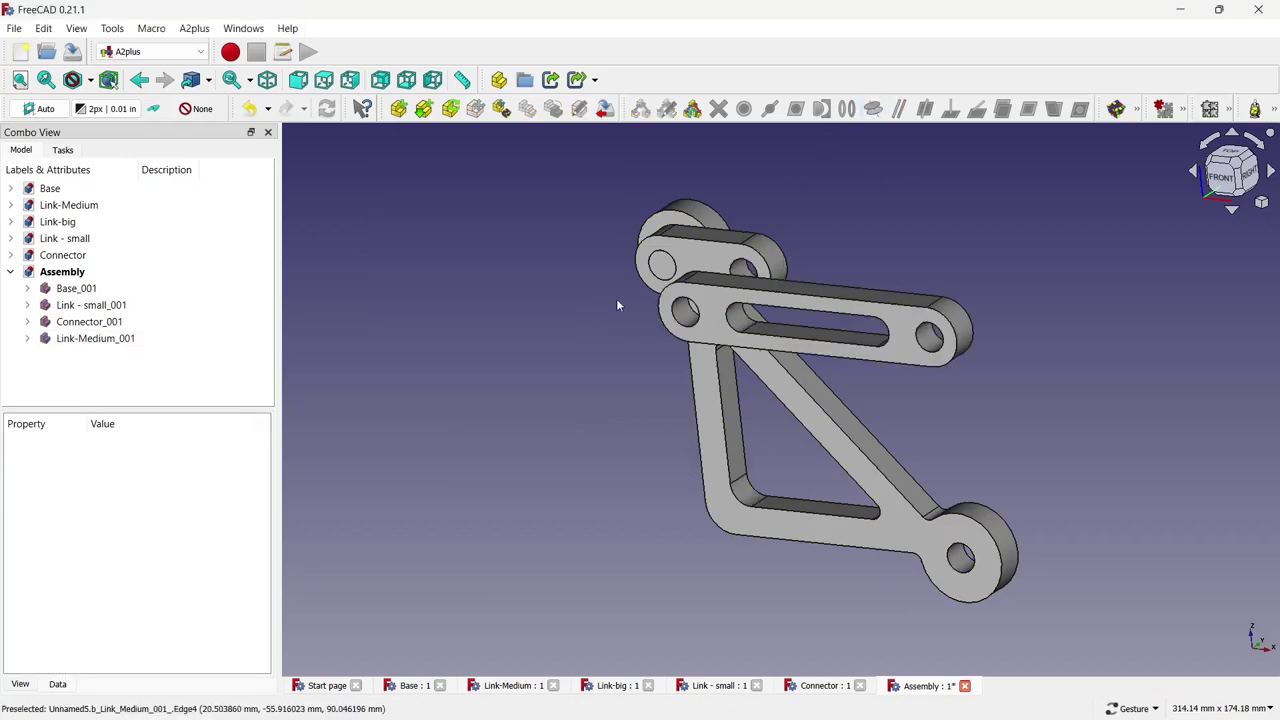
# Make Link-Medium's underside face coincident with the small link's face
pyautogui.keyDown('ctrl'); pyautogui.click(700, 258); pyautogui.keyUp('ctrl')
pyautogui.moveTo(700, 300); pyautogui.dragTo(766, 491)
pyautogui.keyDown('ctrl'); pyautogui.click(650, 540); pyautogui.keyUp('ctrl')
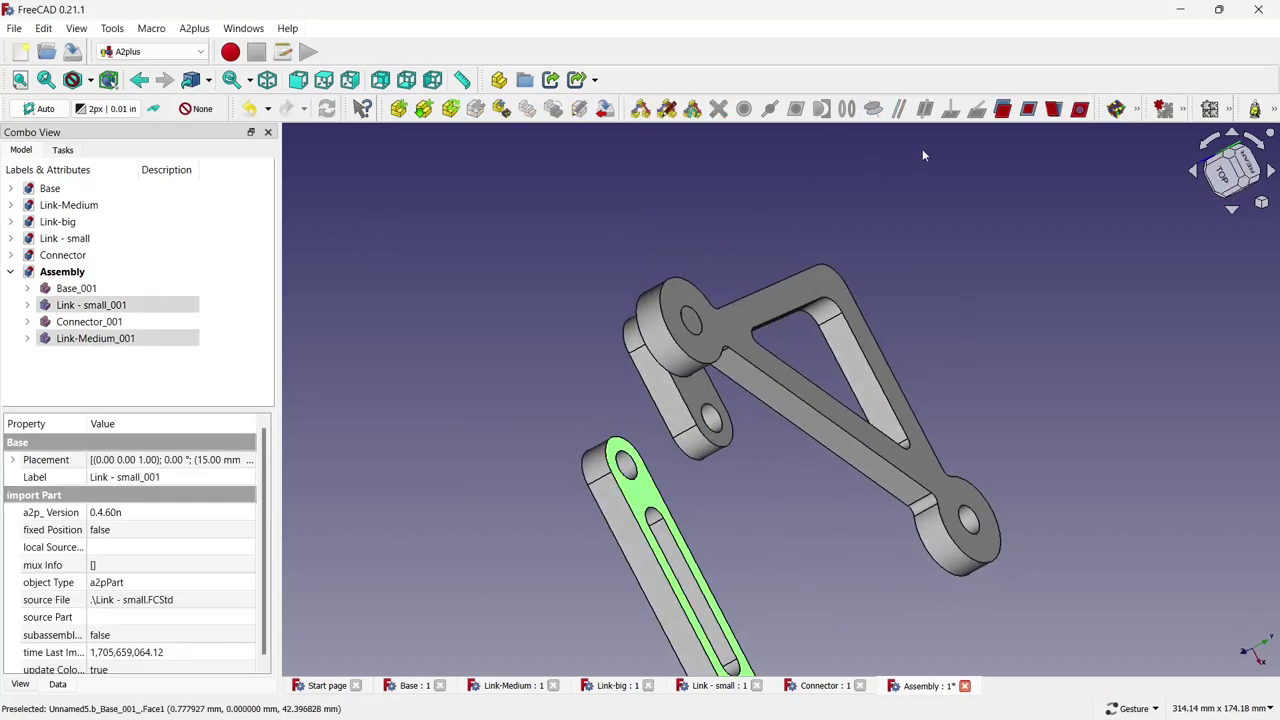
pyautogui.click(1003, 108)
pyautogui.click(600, 306)
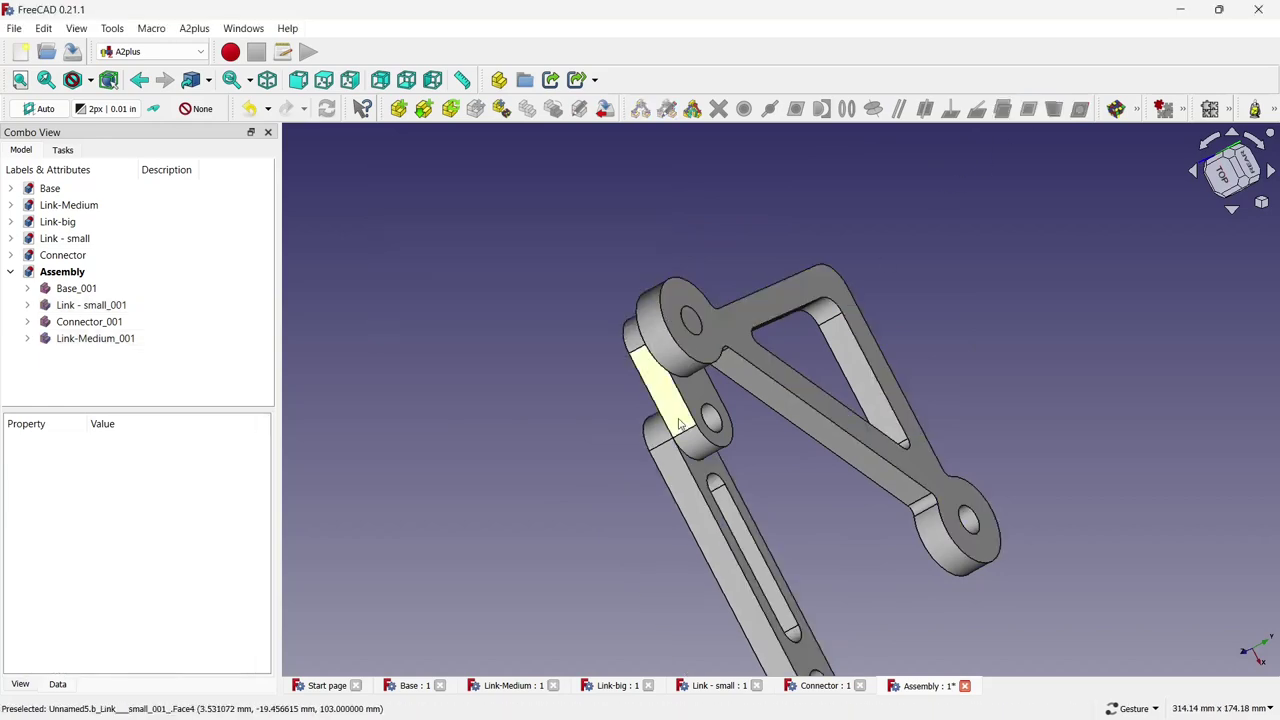
pyautogui.moveTo(679, 424); pyautogui.dragTo(1003, 287)
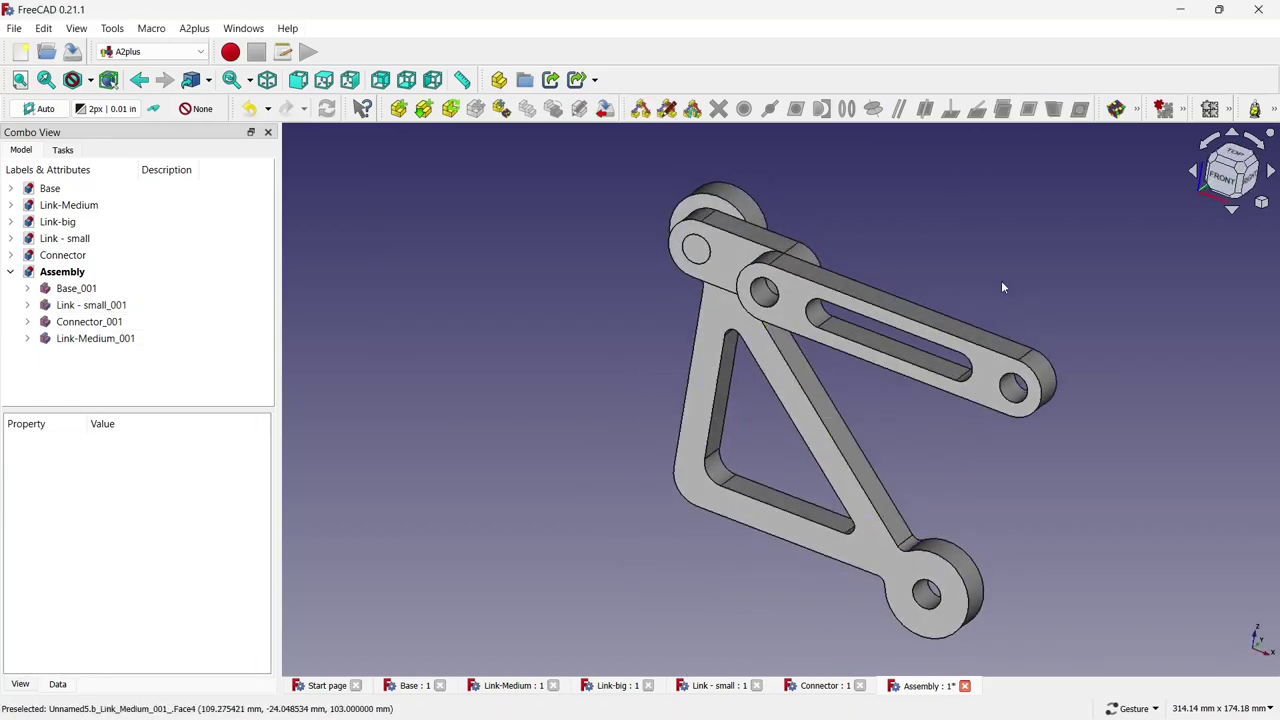
# Import another Connector and align it with the hole at Link-Medium's upper end
pyautogui.click(399, 108)
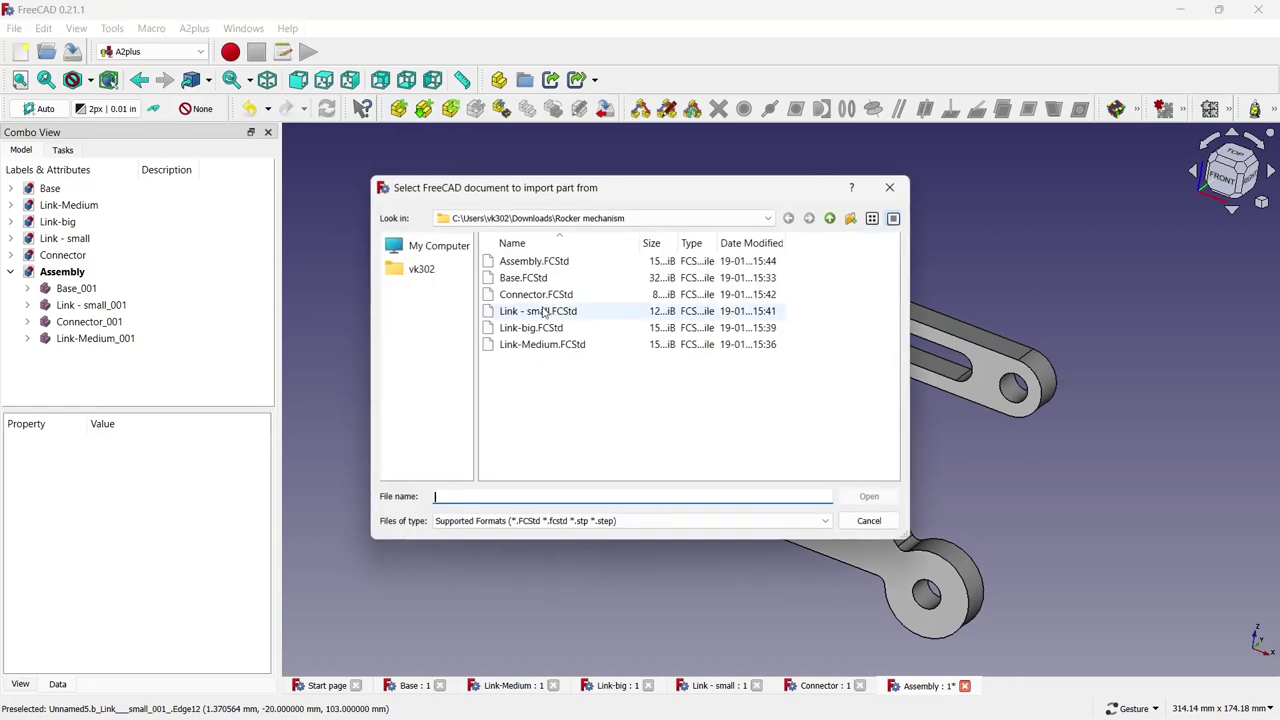
pyautogui.doubleClick(536, 294)
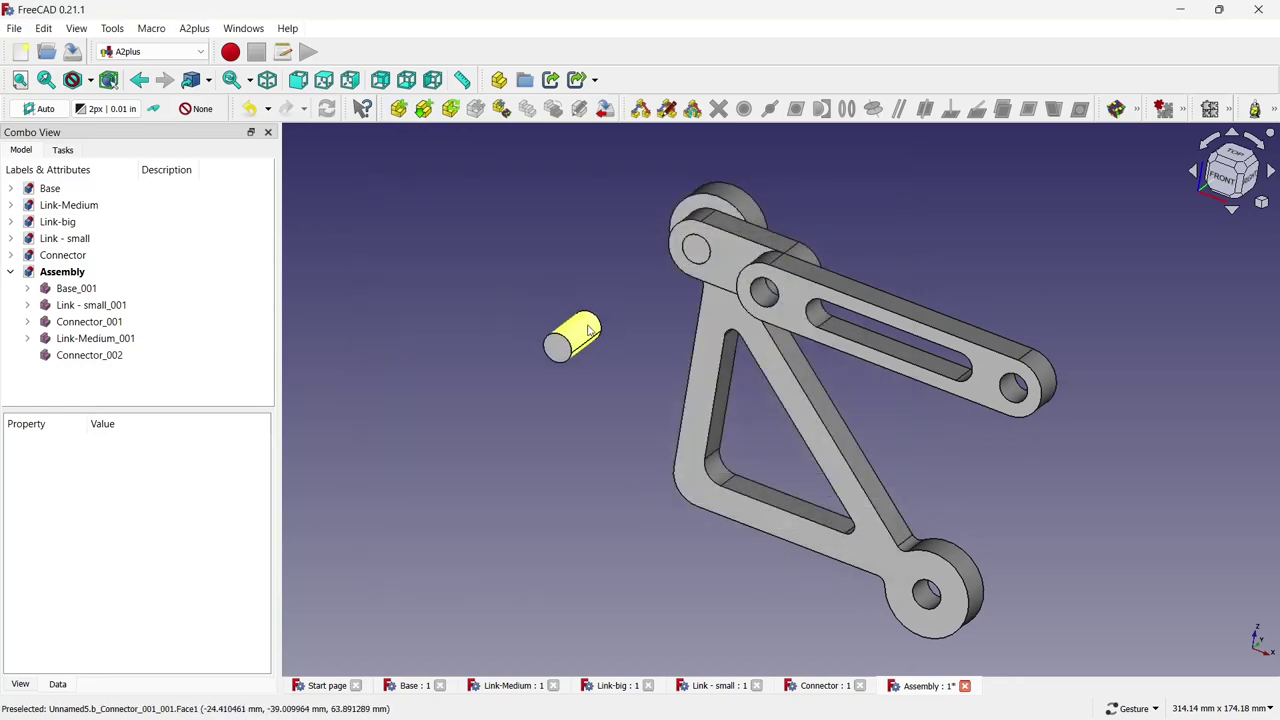
pyautogui.click(572, 336)
pyautogui.click(574, 333)
pyautogui.keyDown('ctrl'); pyautogui.click(762, 292); pyautogui.keyUp('ctrl')
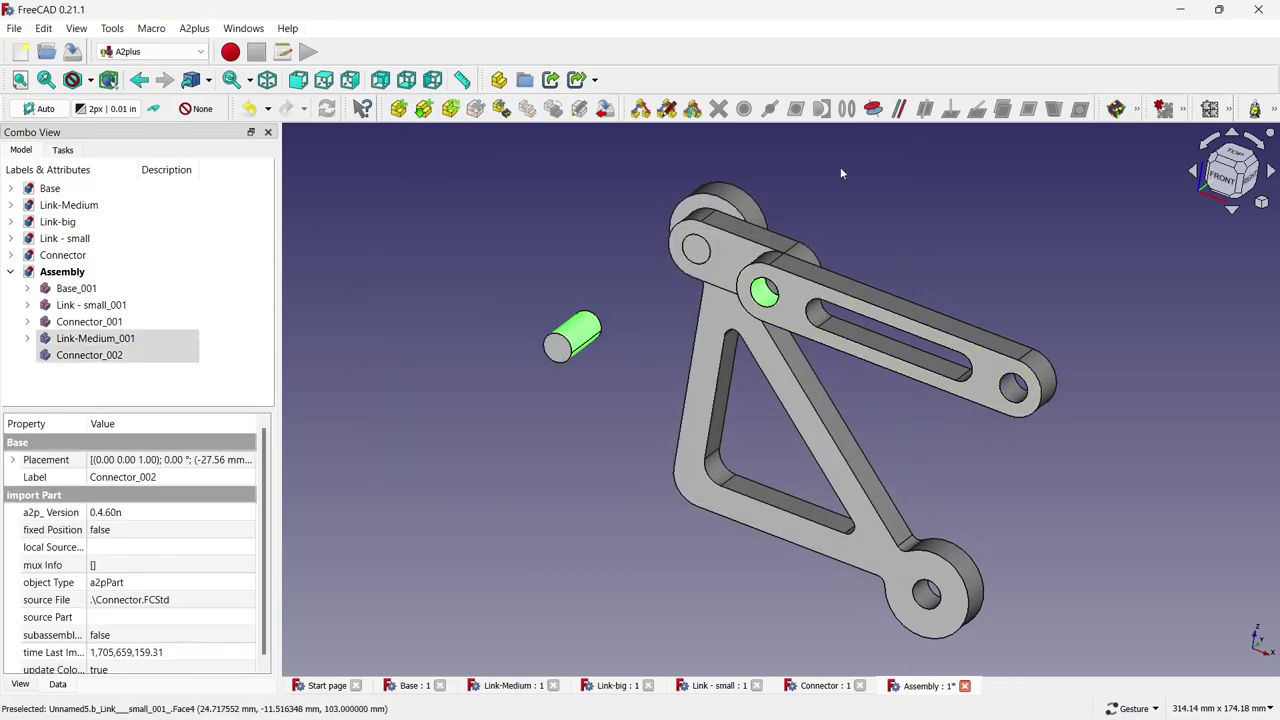
pyautogui.click(873, 108)
pyautogui.click(541, 306)
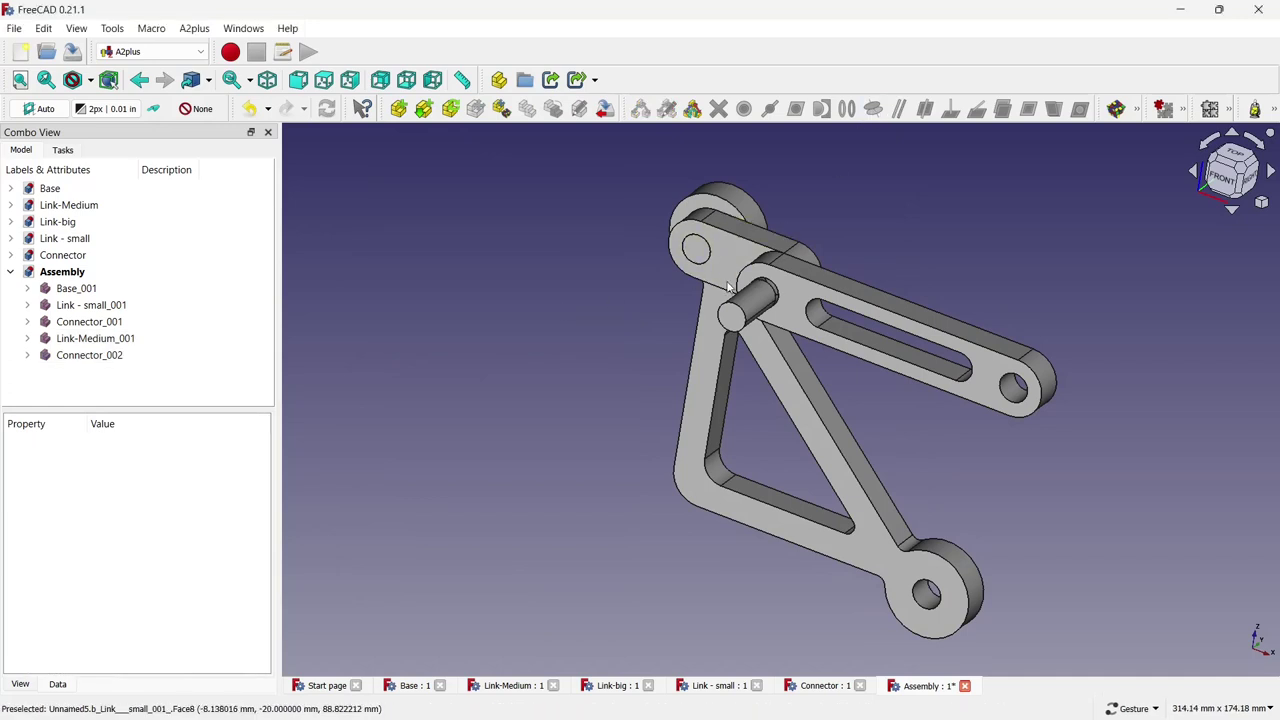
# Make that connector's end face flush with Link-Medium's flat face
pyautogui.click(780, 290)
pyautogui.keyDown('ctrl'); pyautogui.click(737, 305); pyautogui.keyUp('ctrl')
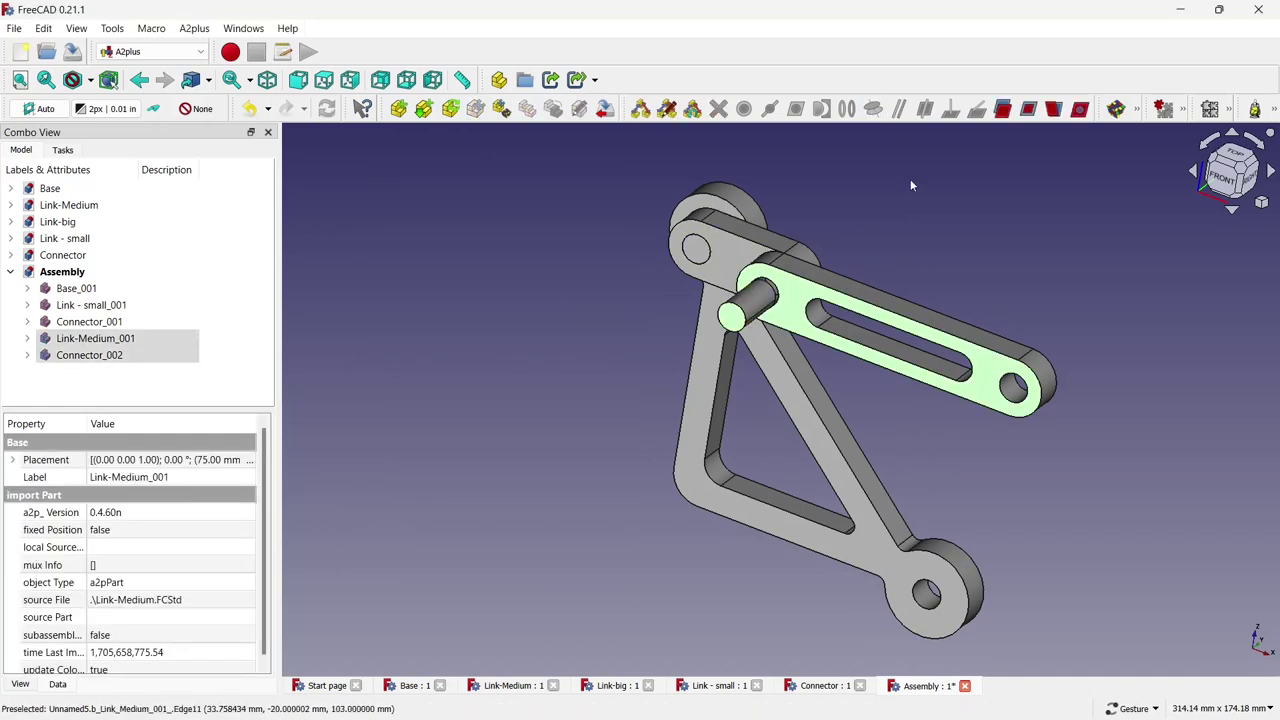
pyautogui.click(1028, 108)
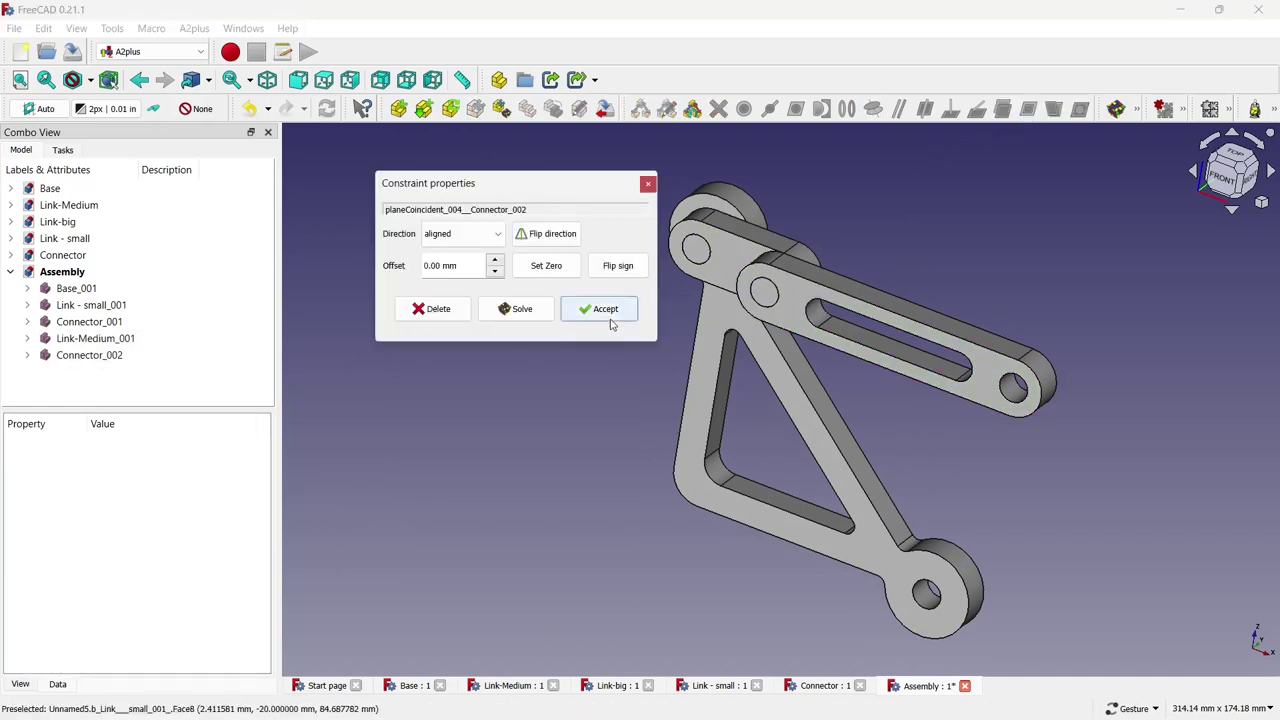
pyautogui.click(600, 309)
pyautogui.scroll(-2, 598, 318)
pyautogui.scroll(-2, 597, 318)
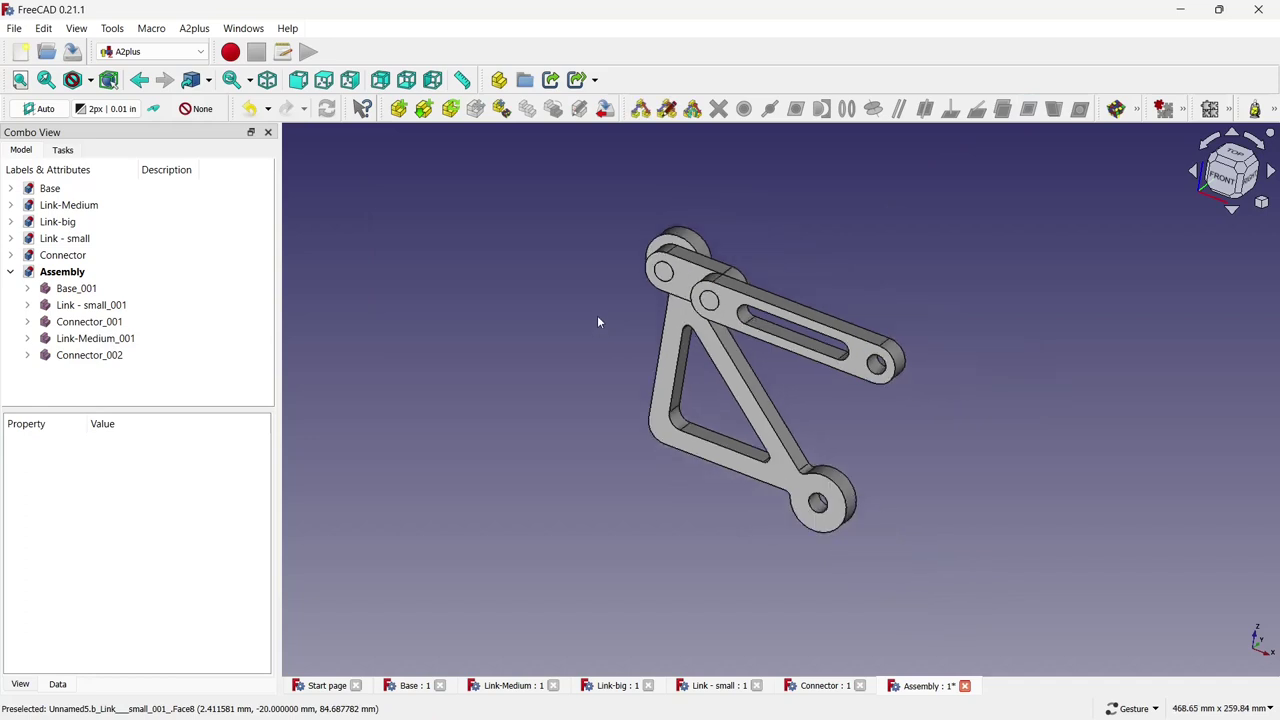
pyautogui.scroll(-1, 597, 315)
pyautogui.scroll(1, 912, 312)
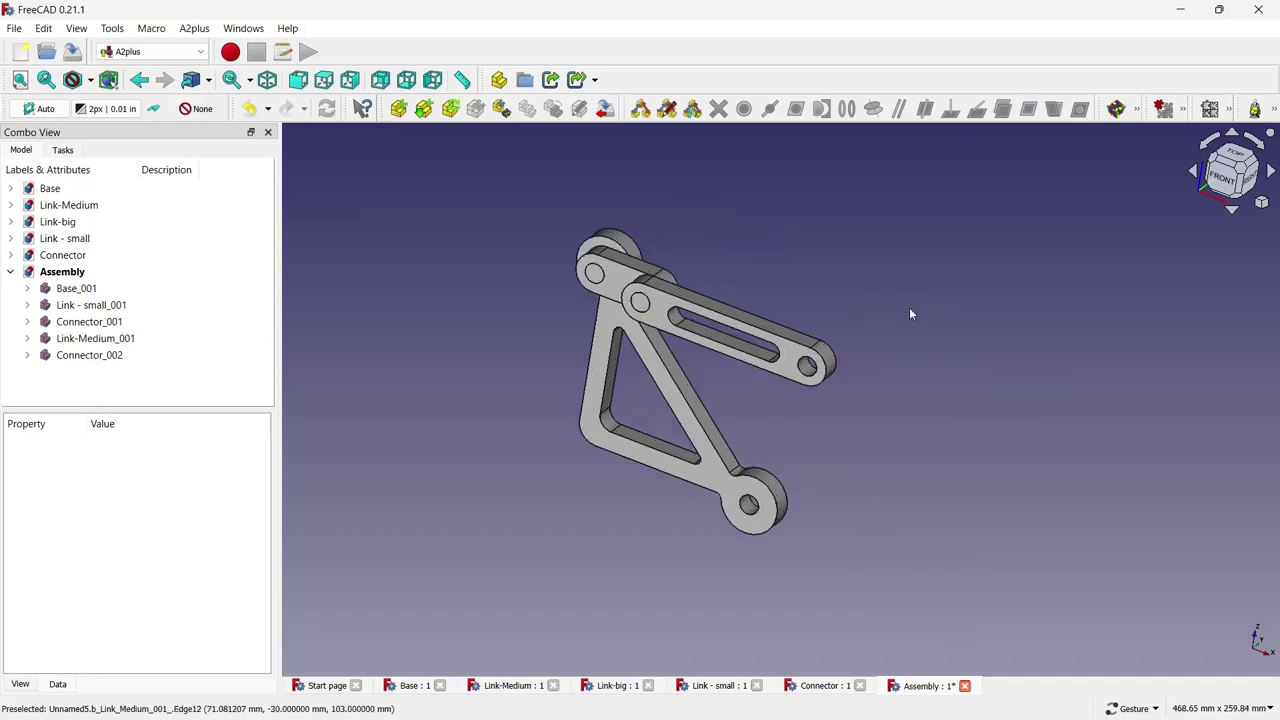
# Import Link-big and make one hole coaxial with Link-Medium's free end hole
pyautogui.click(398, 108)
pyautogui.click(563, 330)
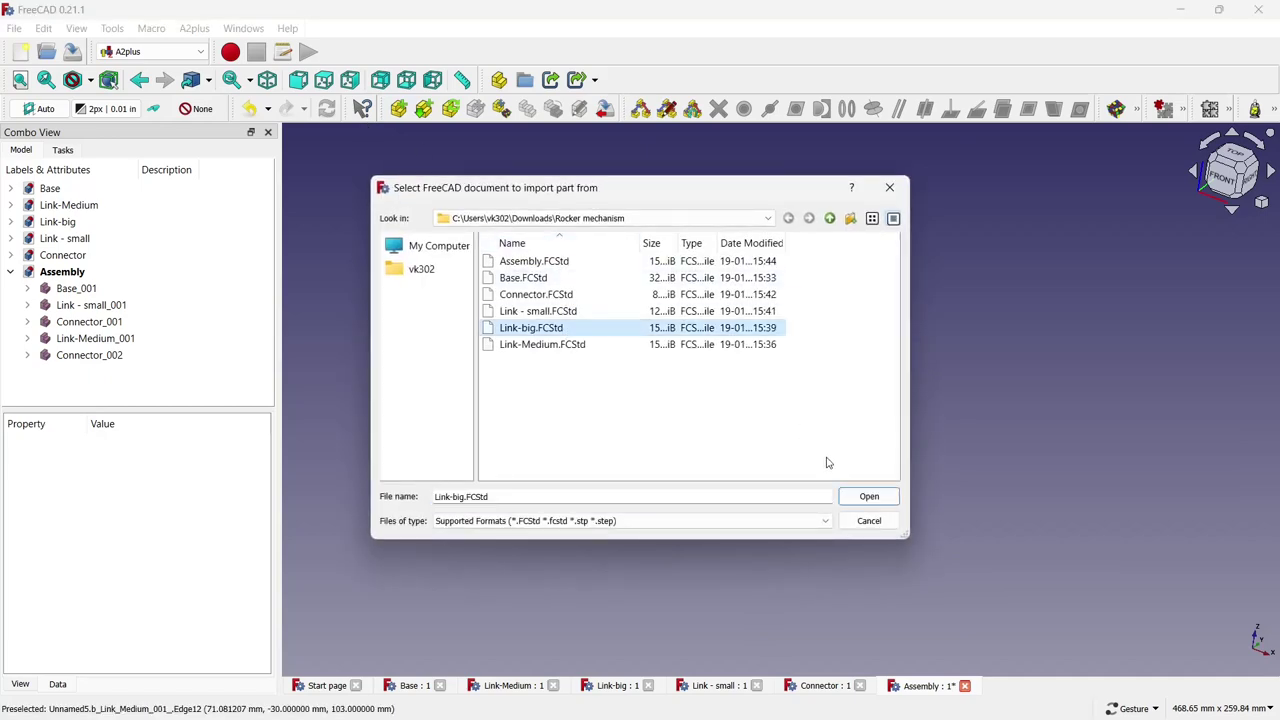
pyautogui.click(869, 496)
pyautogui.click(641, 520)
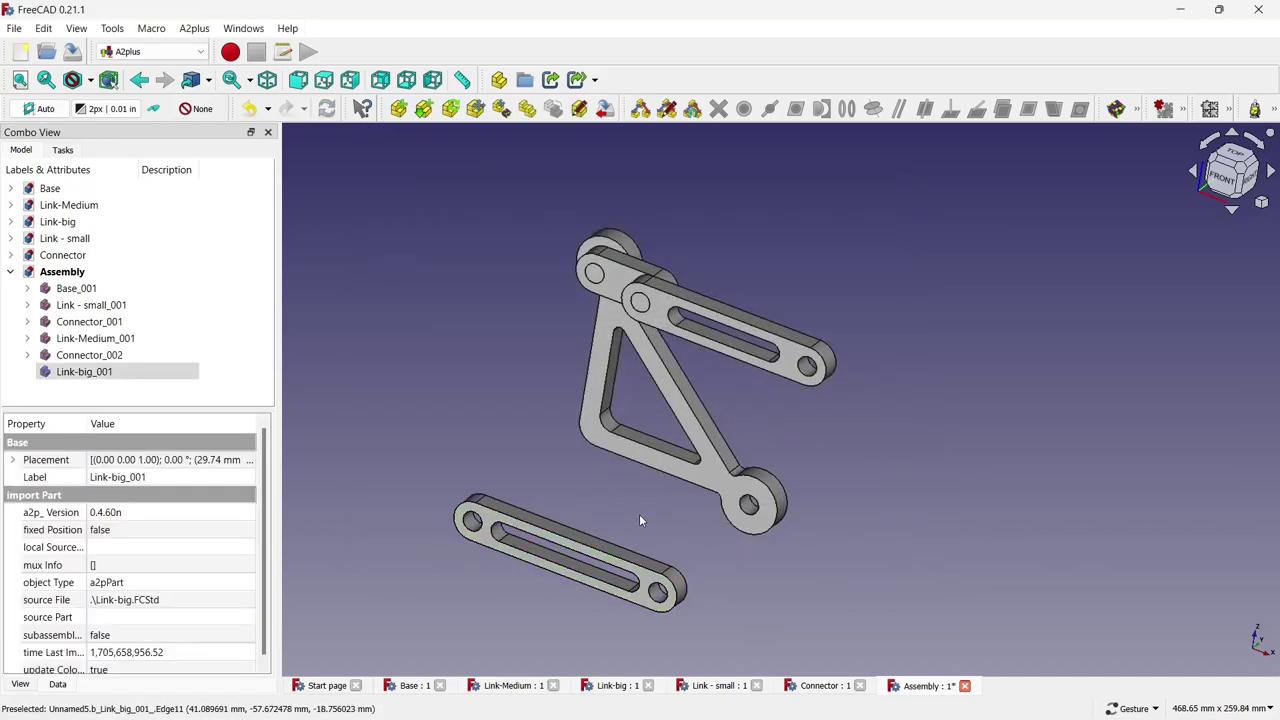
pyautogui.click(641, 520)
pyautogui.click(657, 592)
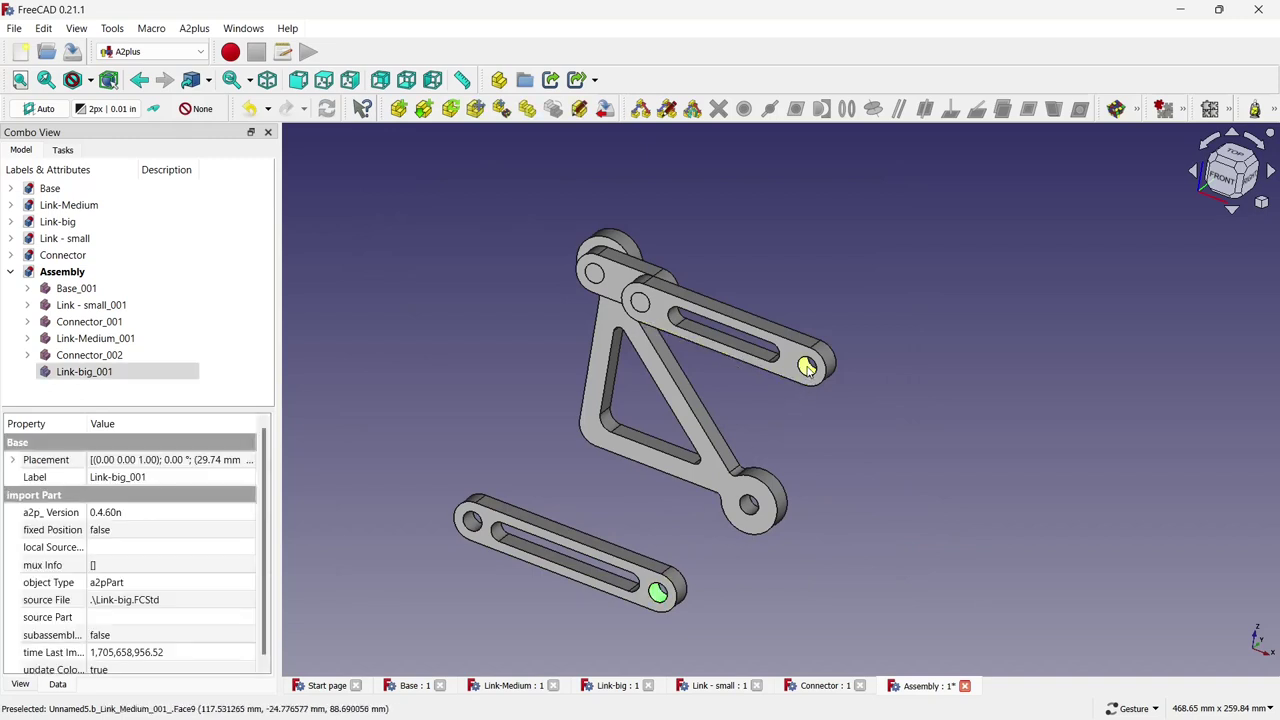
pyautogui.click(807, 366)
pyautogui.click(873, 108)
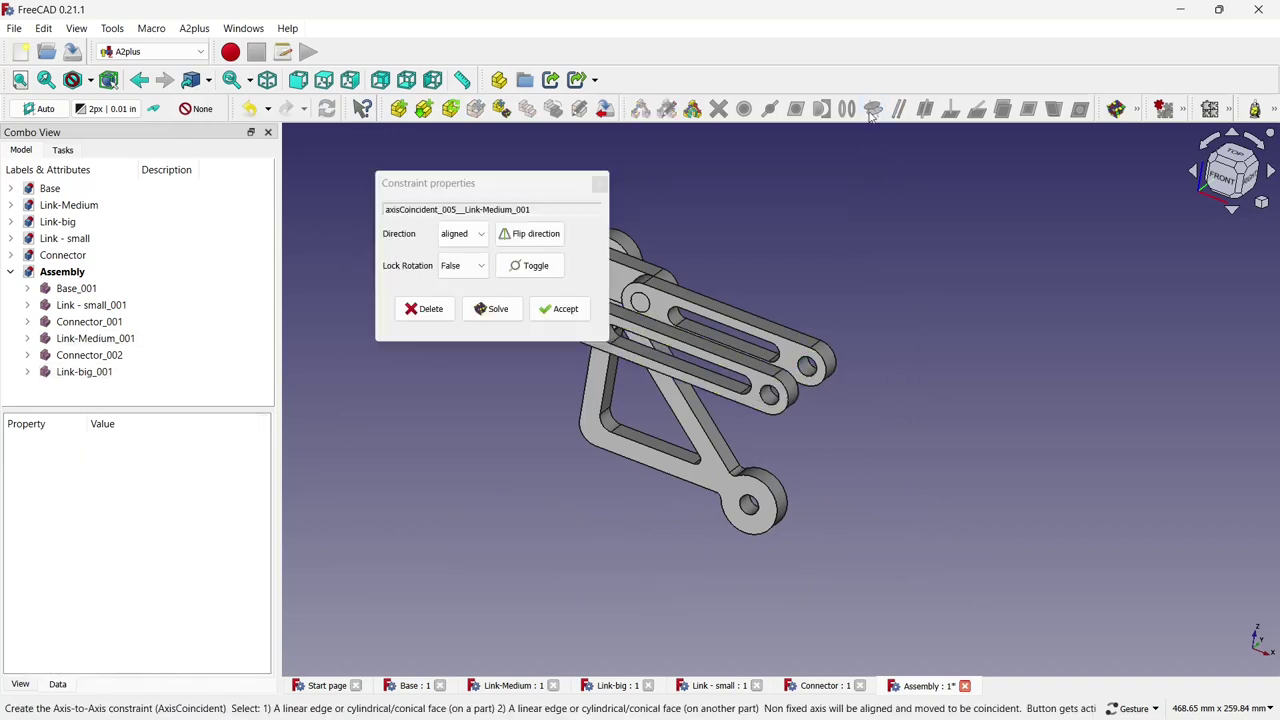
pyautogui.click(586, 308)
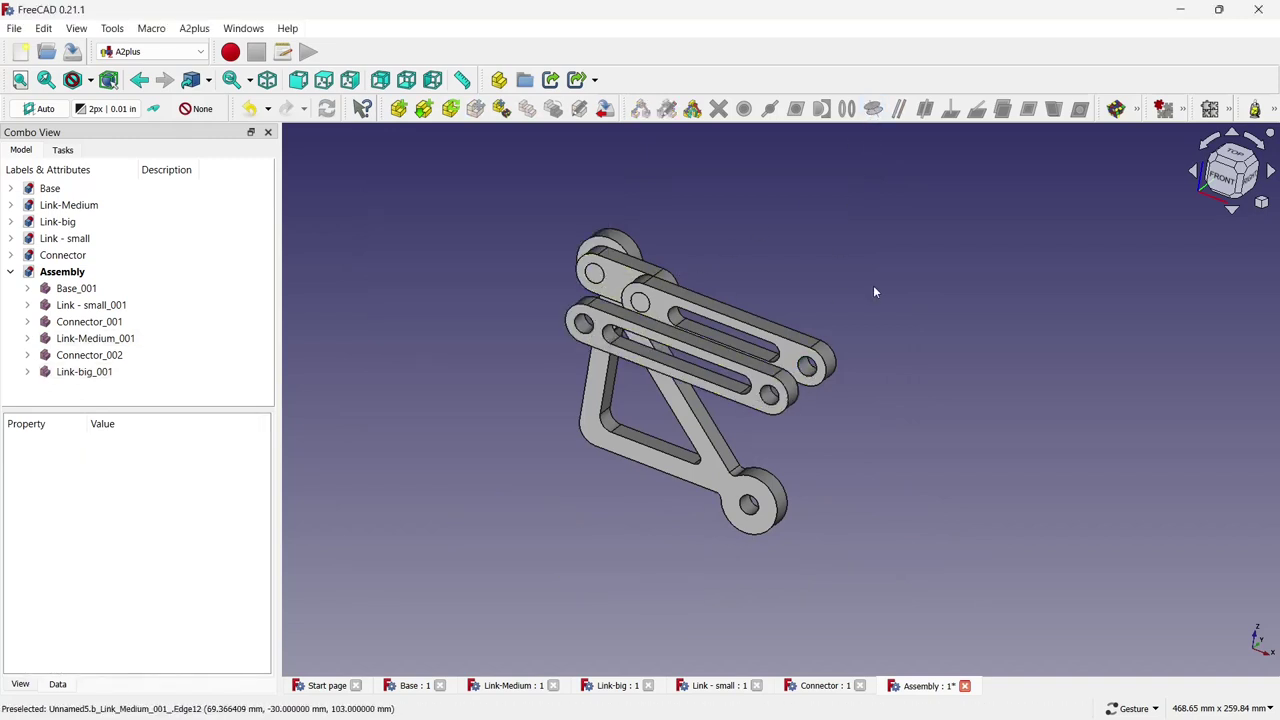
# Make Link-big's other end hole coaxial with the Base's lower hole
pyautogui.click(588, 327)
pyautogui.click(746, 501)
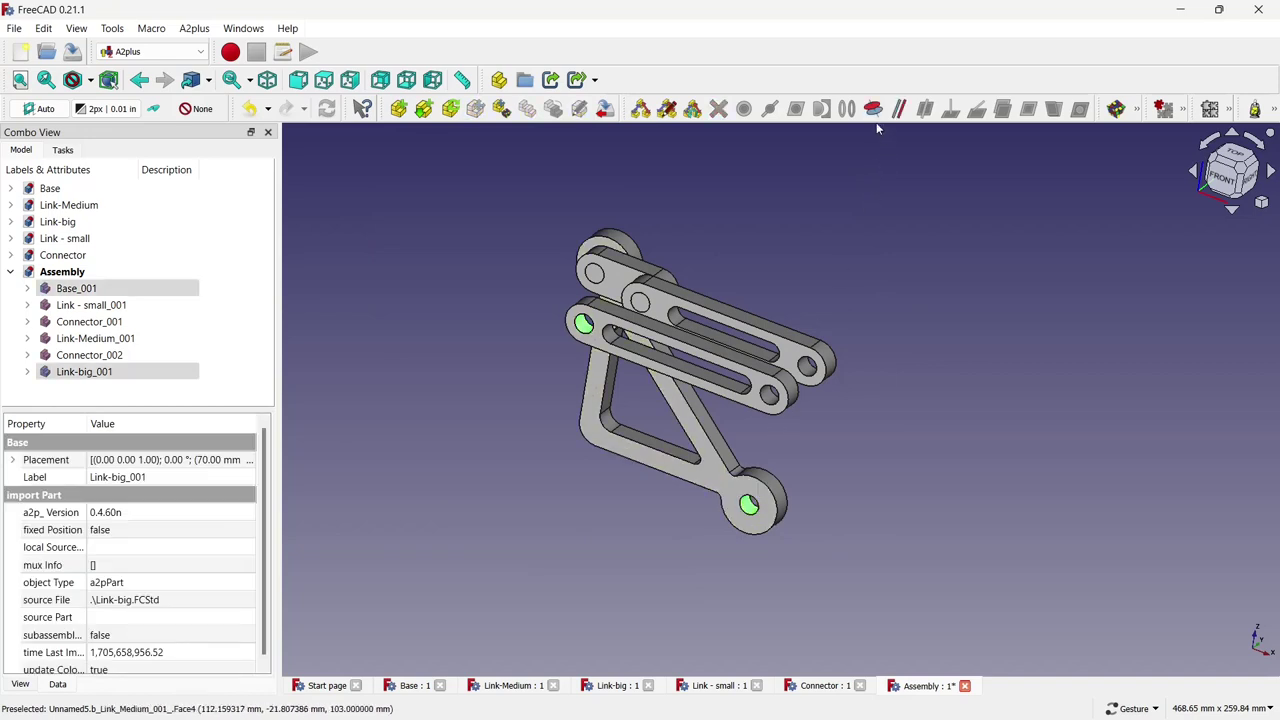
pyautogui.click(873, 108)
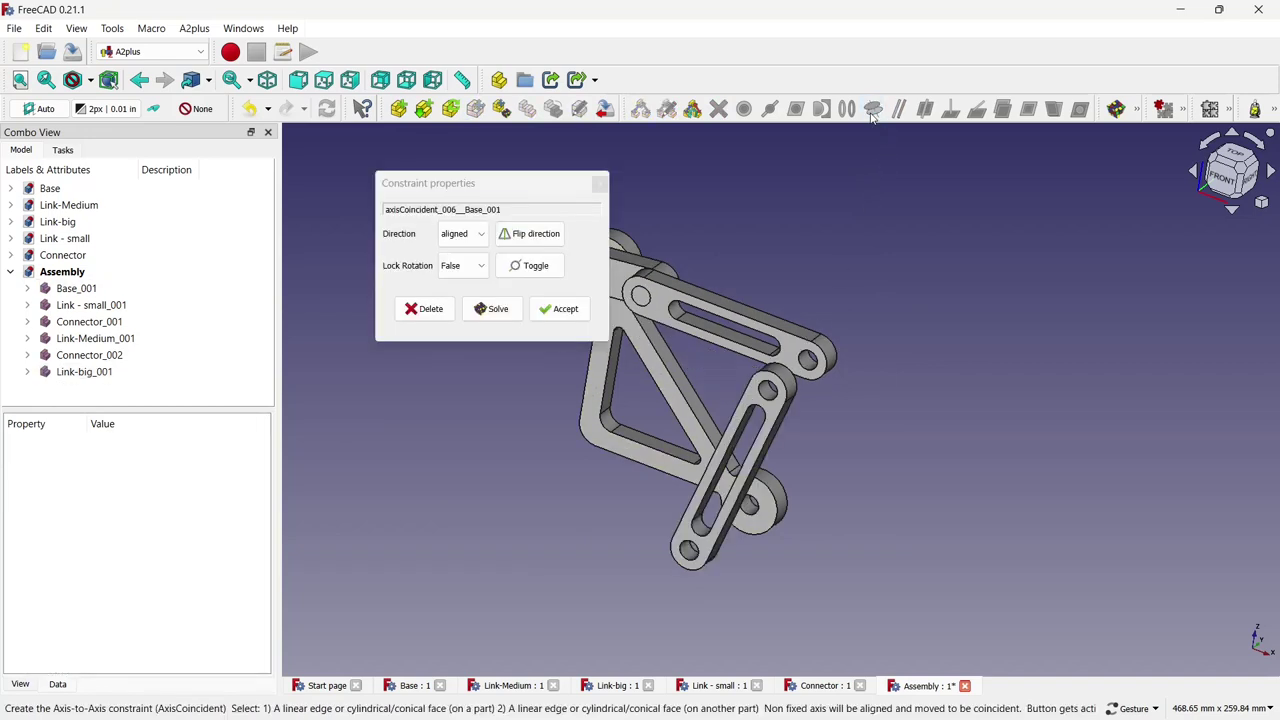
pyautogui.click(574, 313)
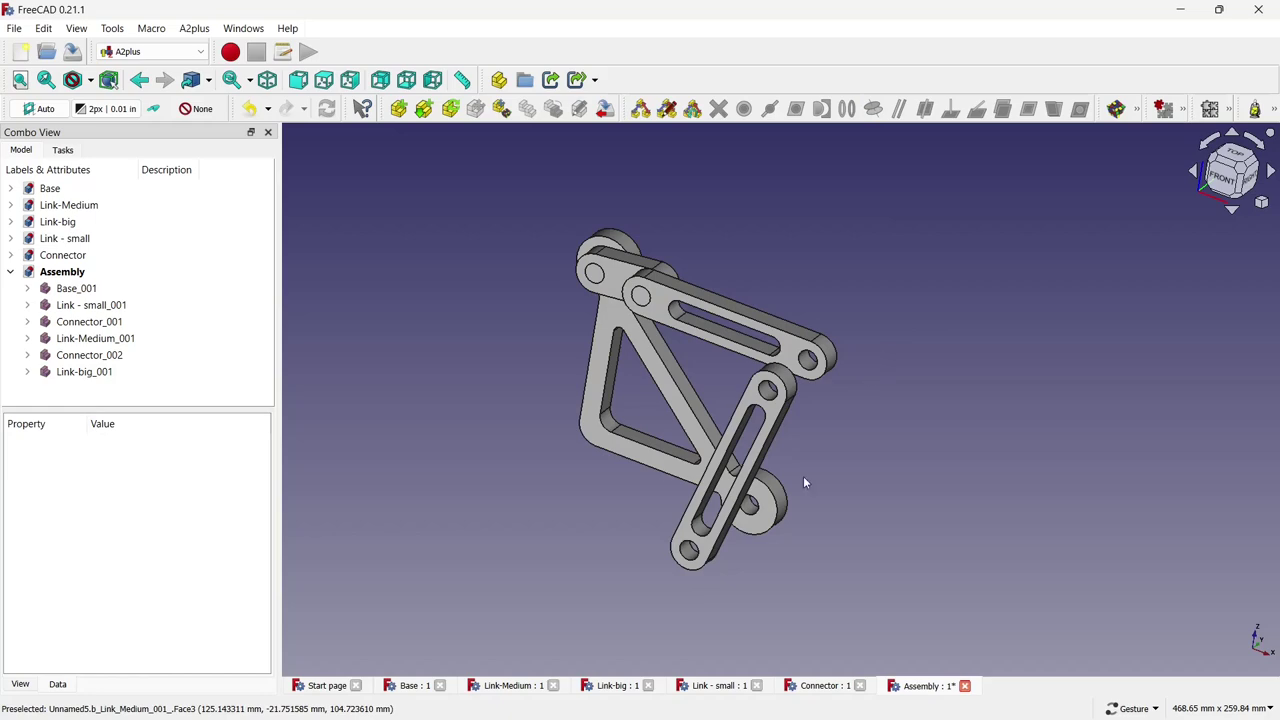
# Make Link-big's flat face plane-coincident with the Base's face
pyautogui.scroll(3, 778, 503)
pyautogui.click(775, 498)
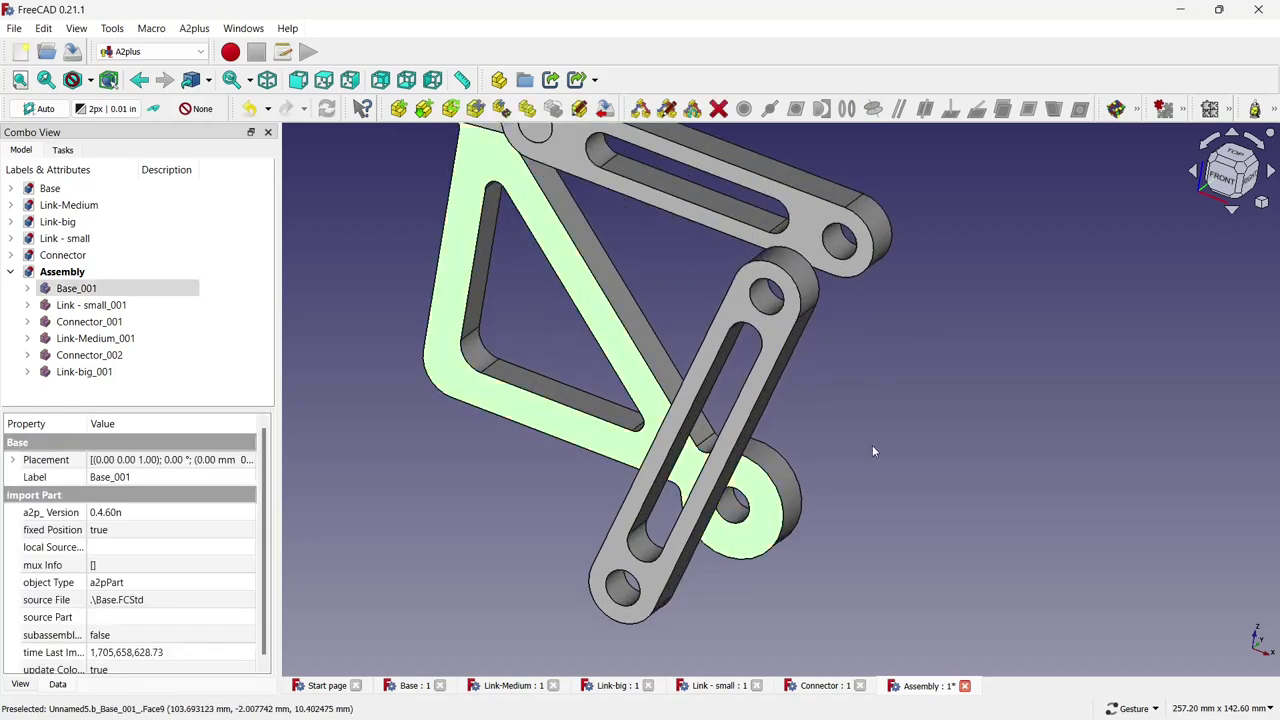
pyautogui.moveTo(870, 445)
pyautogui.mouseDown()
pyautogui.moveTo(818, 468)
pyautogui.moveTo(577, 425)
pyautogui.mouseUp()
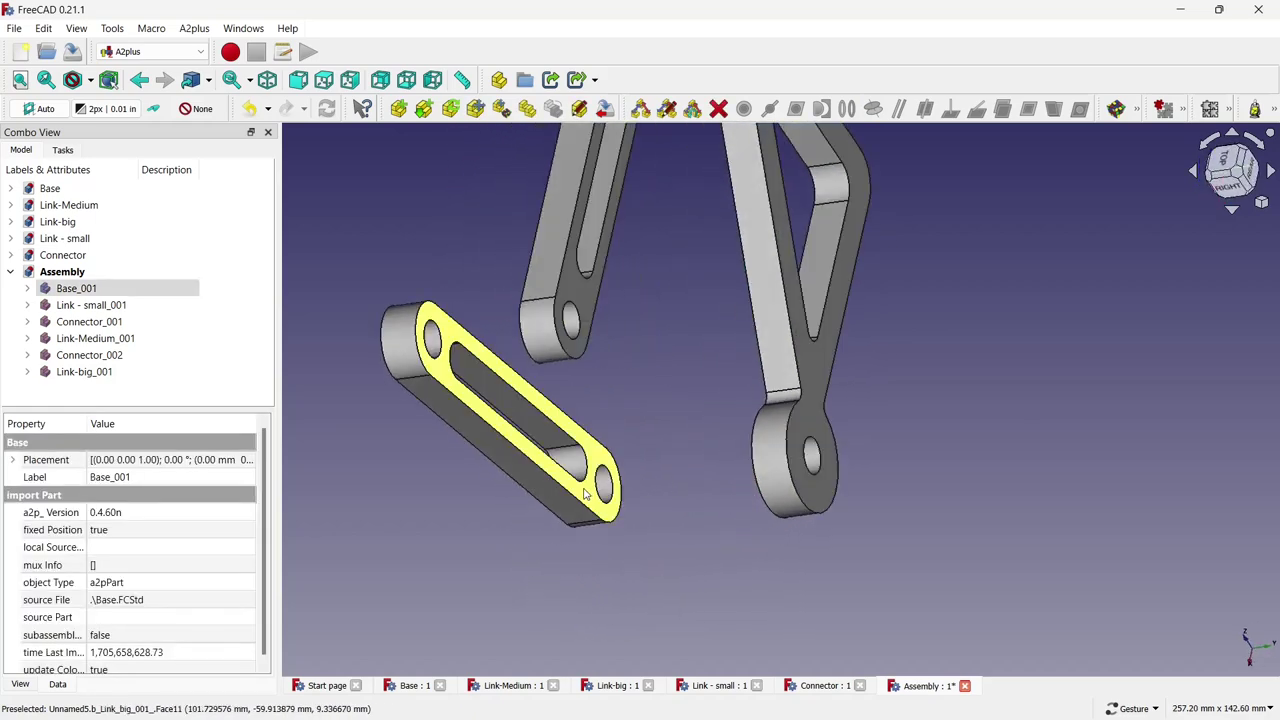
pyautogui.click(577, 425)
pyautogui.click(1028, 108)
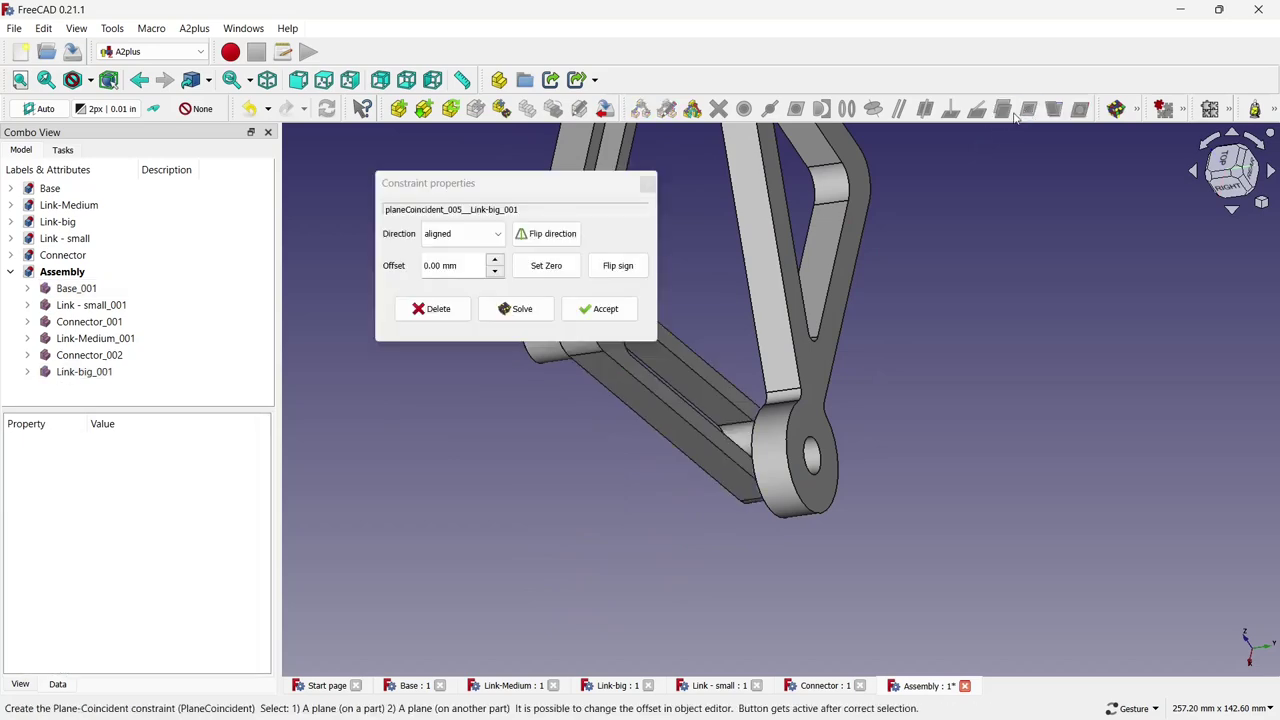
pyautogui.click(600, 308)
pyautogui.moveTo(606, 406)
pyautogui.mouseDown()
pyautogui.moveTo(849, 349)
pyautogui.moveTo(757, 395)
pyautogui.moveTo(886, 294)
pyautogui.moveTo(908, 320)
pyautogui.moveTo(860, 347)
pyautogui.moveTo(878, 300)
pyautogui.moveTo(829, 270)
pyautogui.mouseUp()
pyautogui.scroll(-3, 775, 367)
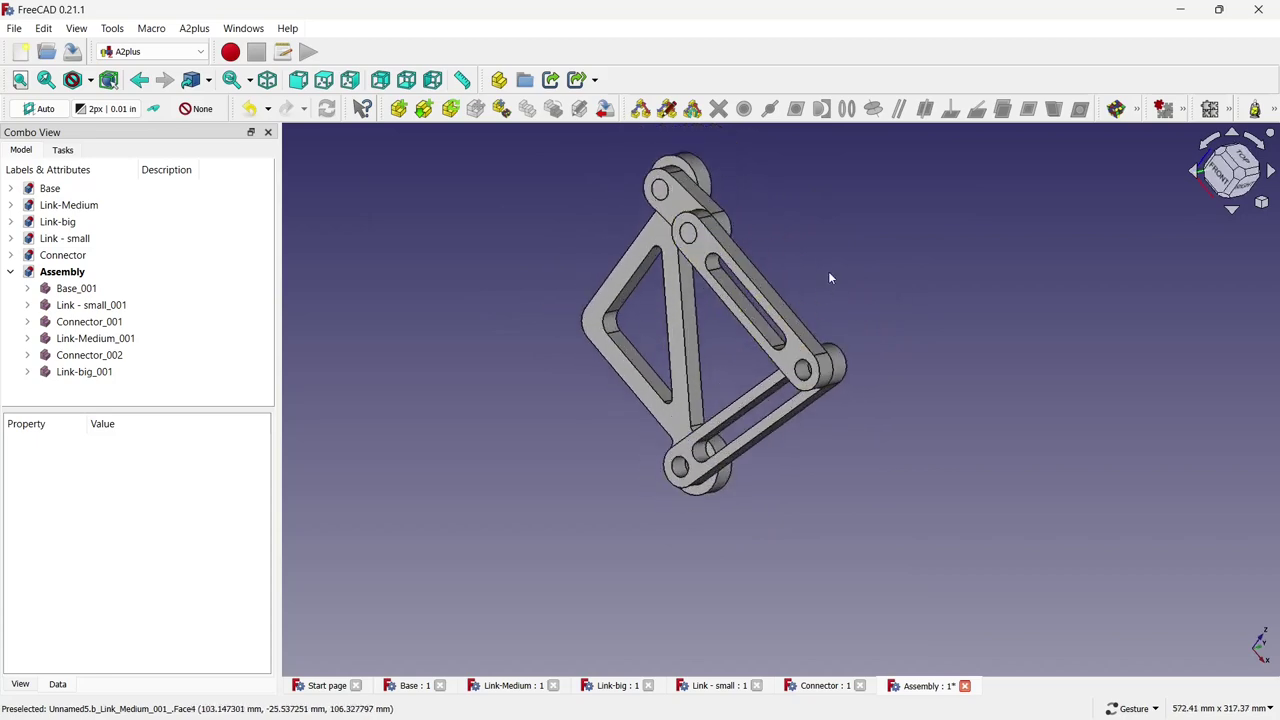
# Import a third Connector and align it with the Link-Medium/Link-big joint hole
pyautogui.click(398, 108)
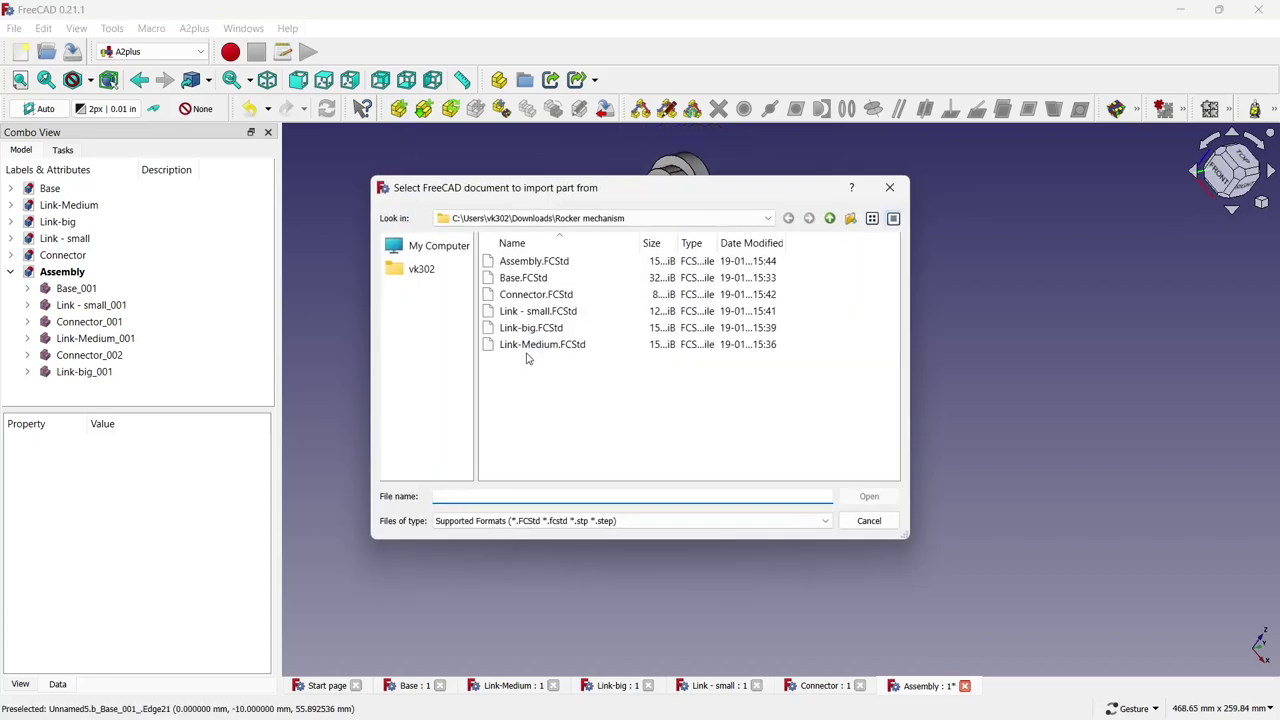
pyautogui.doubleClick(530, 299)
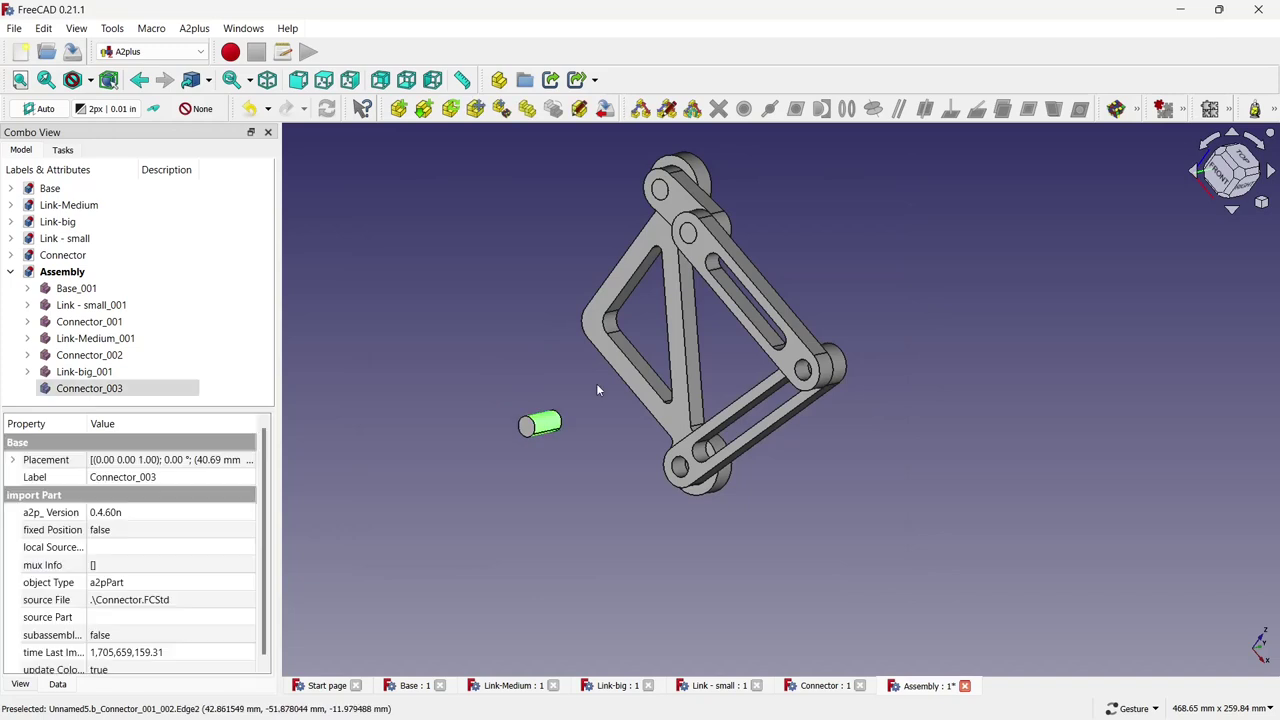
pyautogui.click(548, 421)
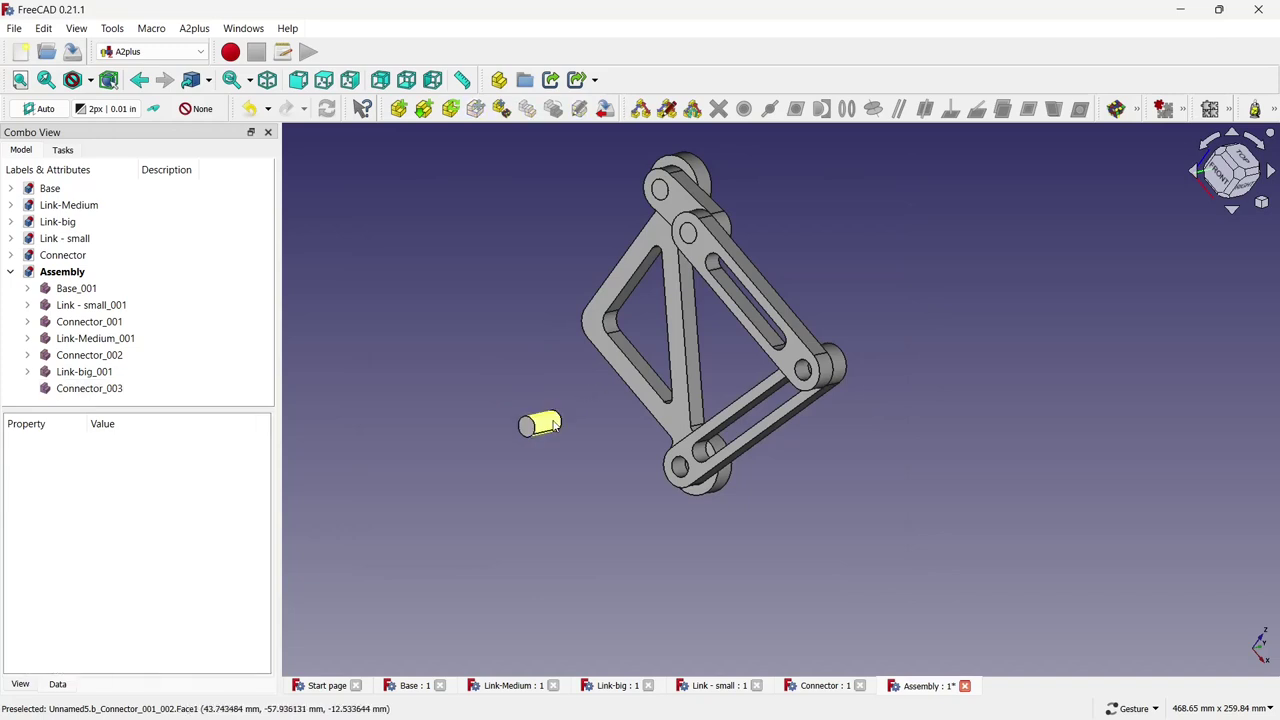
pyautogui.keyDown('ctrl'); pyautogui.click(802, 370); pyautogui.keyUp('ctrl')
pyautogui.click(873, 108)
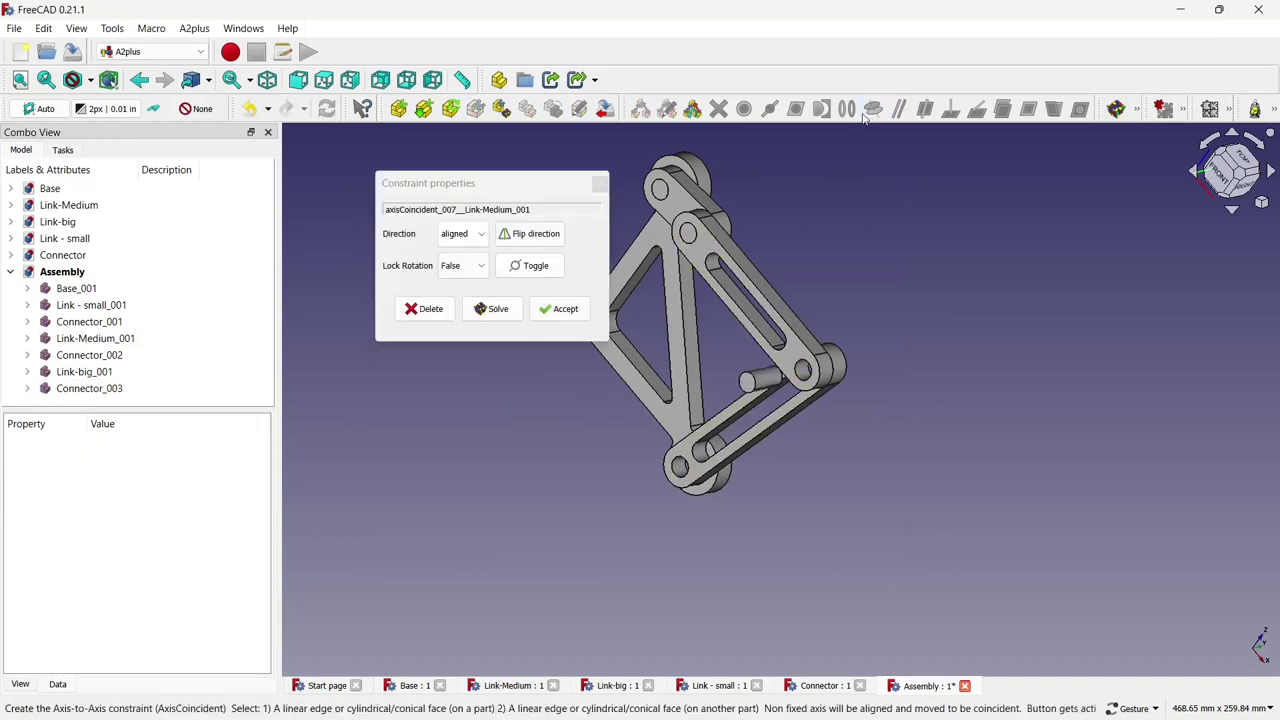
pyautogui.click(580, 307)
# Make the third connector's end face flush with Link-Medium's flat face
pyautogui.scroll(3, 777, 394)
pyautogui.scroll(3, 790, 360)
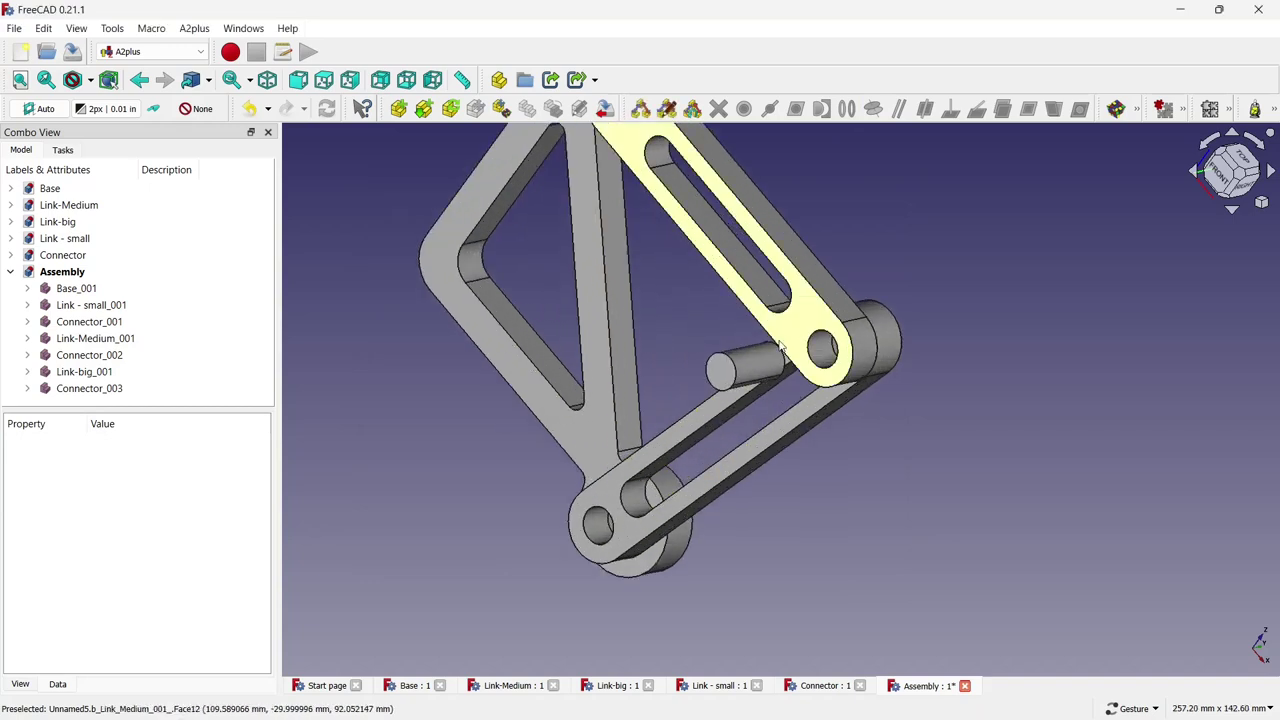
pyautogui.click(799, 339)
pyautogui.keyDown('ctrl'); pyautogui.click(724, 378); pyautogui.keyUp('ctrl')
pyautogui.click(1028, 108)
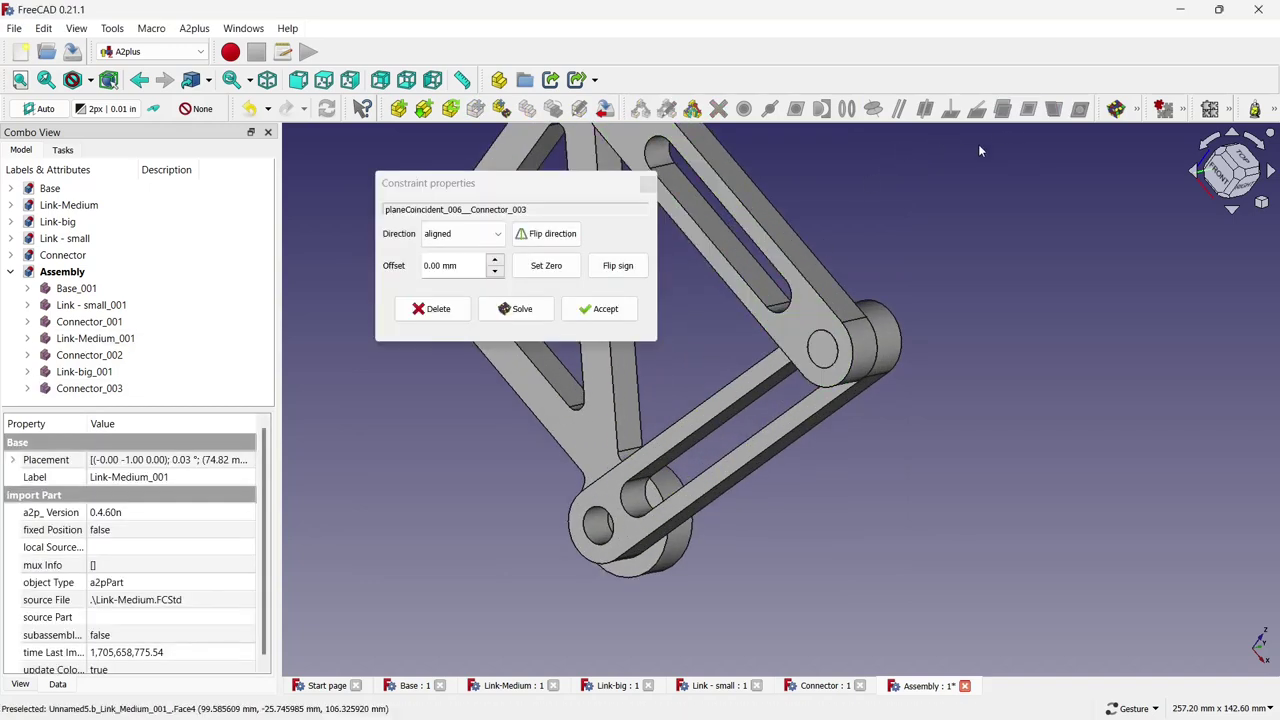
pyautogui.click(605, 309)
pyautogui.scroll(-2, 900, 290)
pyautogui.scroll(-2, 860, 280)
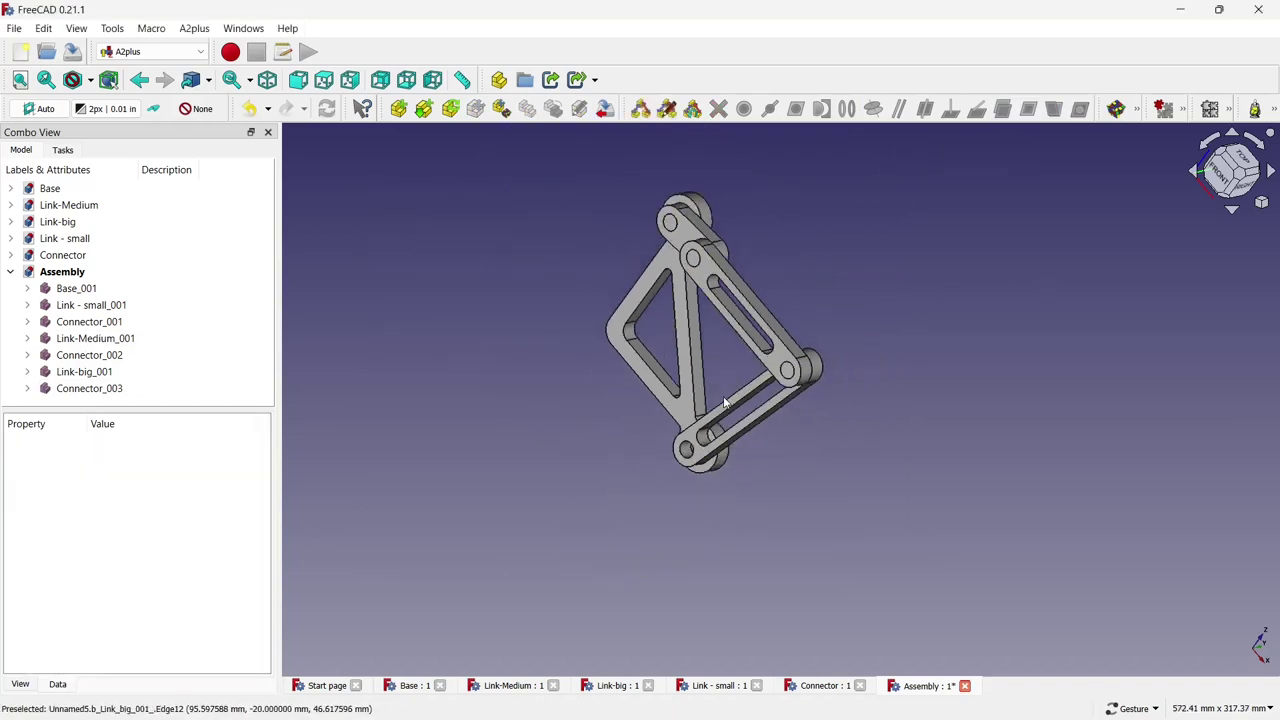
pyautogui.scroll(-1, 825, 276)
# Import a fourth Connector and make it coaxial with Link-big's lower hole
pyautogui.click(399, 108)
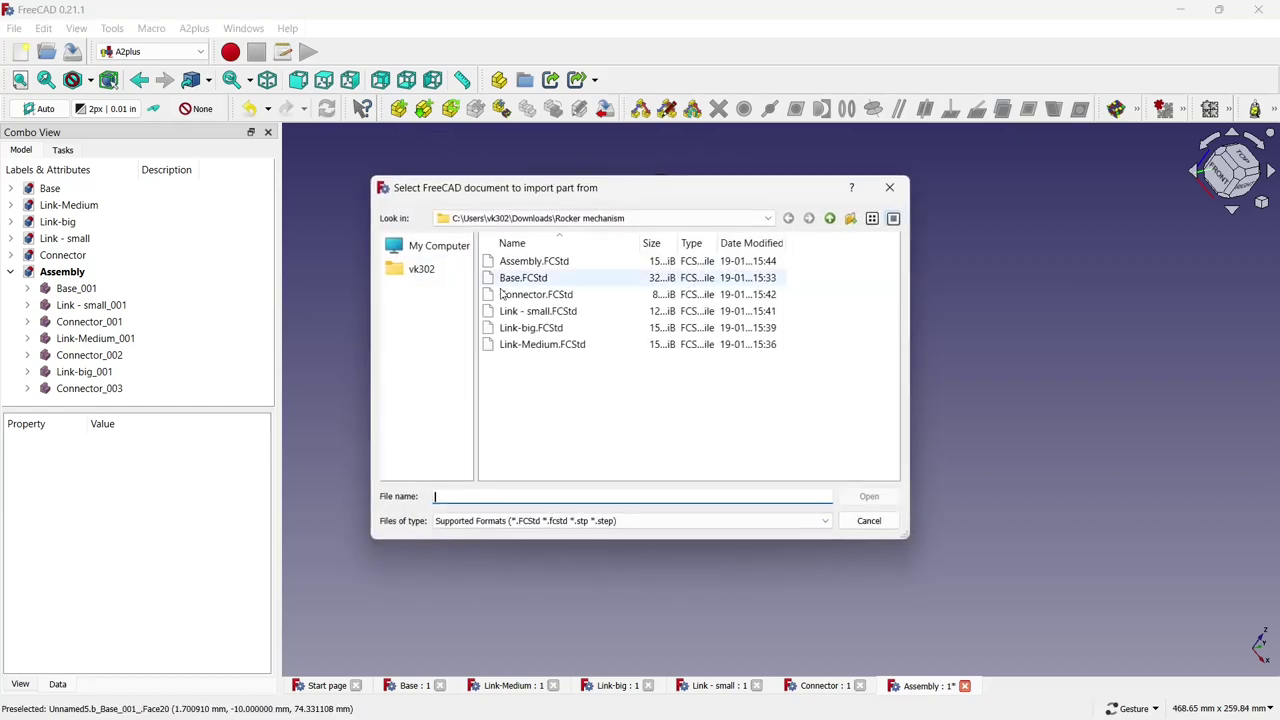
pyautogui.doubleClick(534, 294)
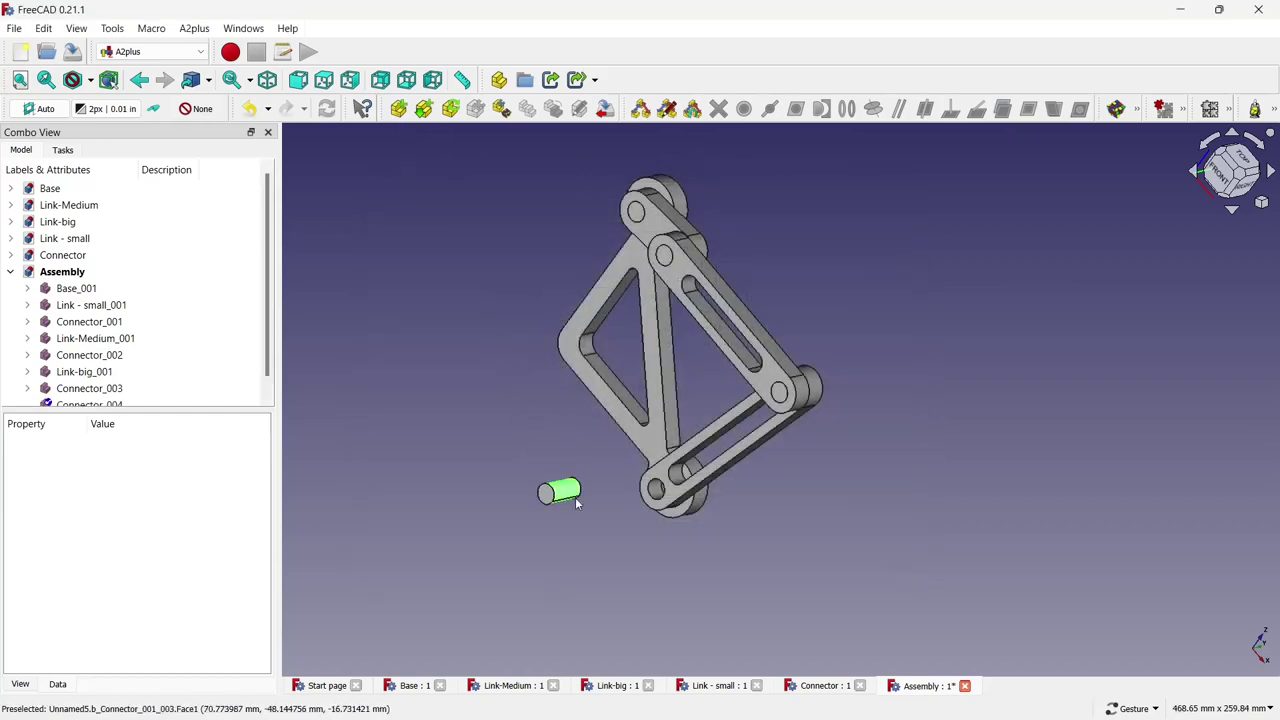
pyautogui.scroll(3, 578, 495)
pyautogui.scroll(2, 579, 490)
pyautogui.click(535, 479)
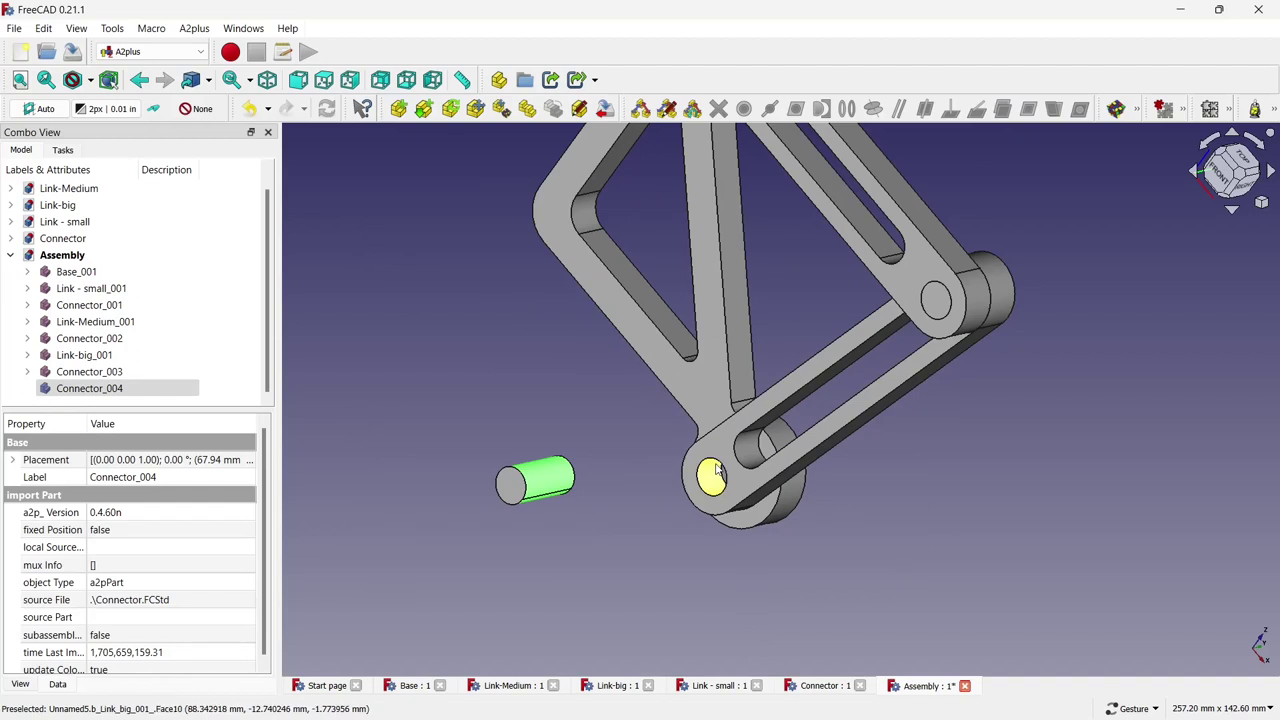
pyautogui.keyDown('ctrl'); pyautogui.click(712, 474); pyautogui.keyUp('ctrl')
pyautogui.click(873, 108)
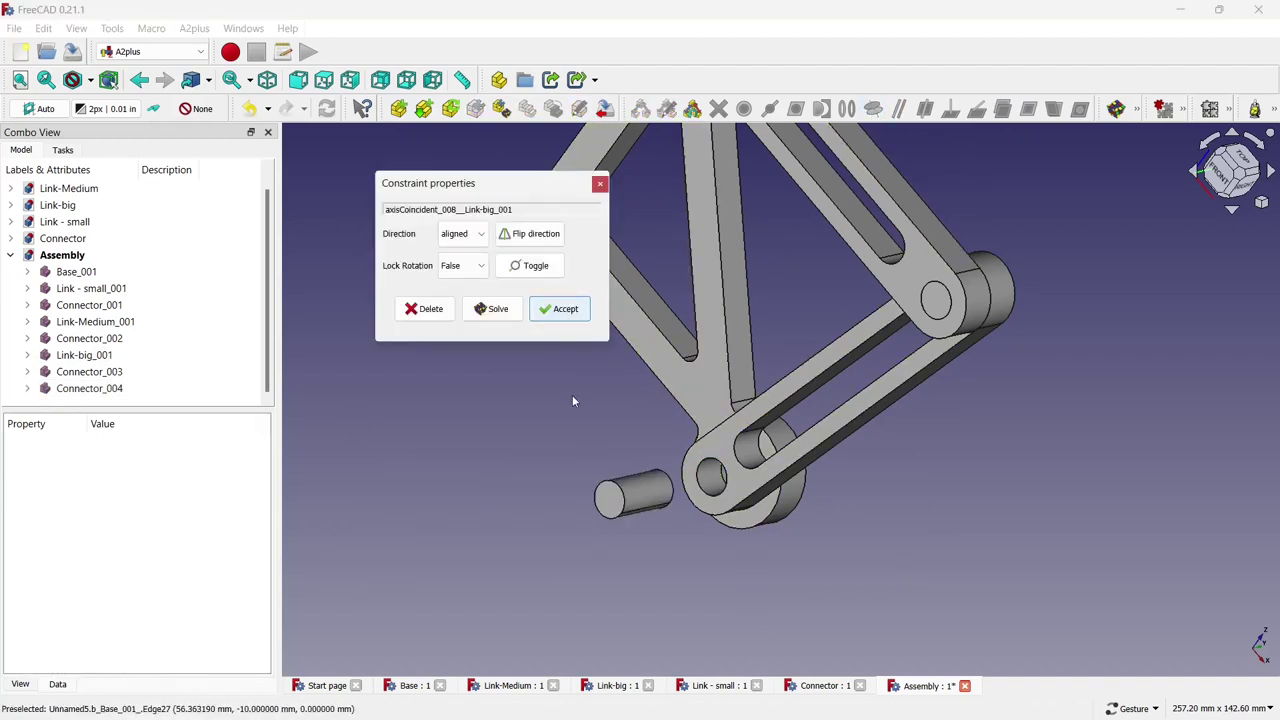
pyautogui.click(560, 309)
# Make the fourth connector's end face flush with Link-big's outer face
pyautogui.click(615, 510)
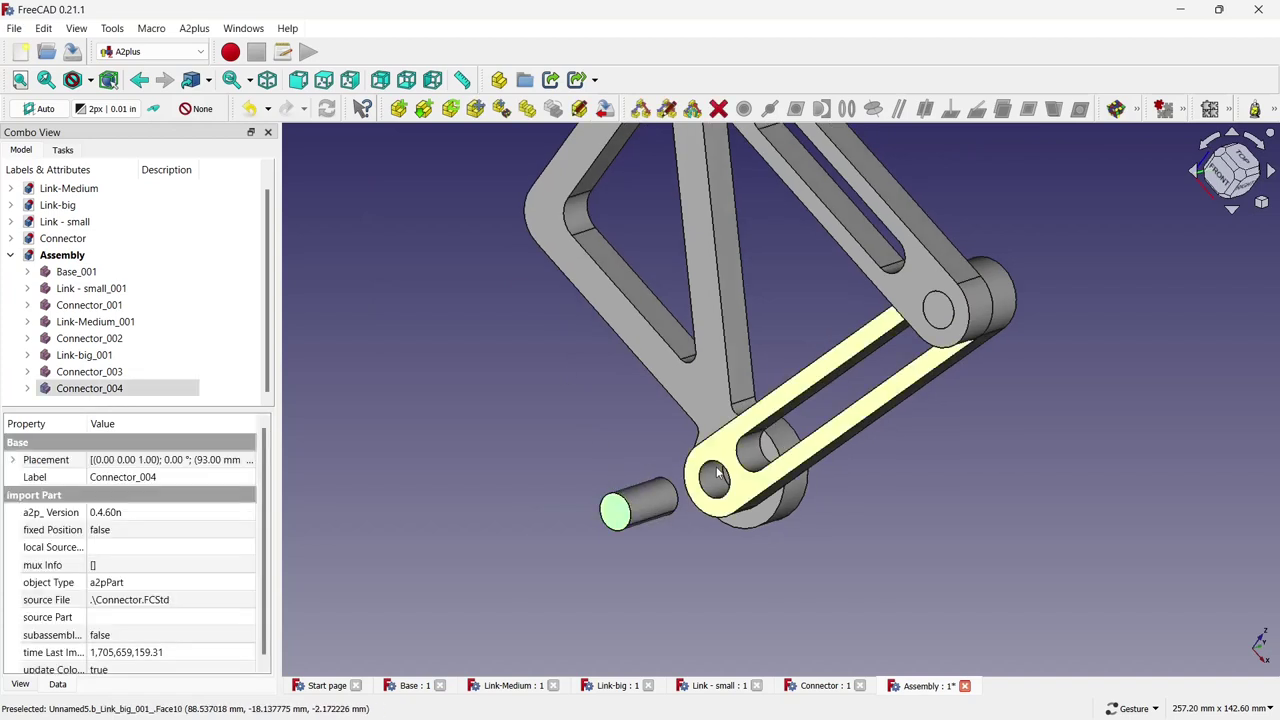
pyautogui.keyDown('ctrl'); pyautogui.click(726, 455); pyautogui.keyUp('ctrl')
pyautogui.click(1028, 108)
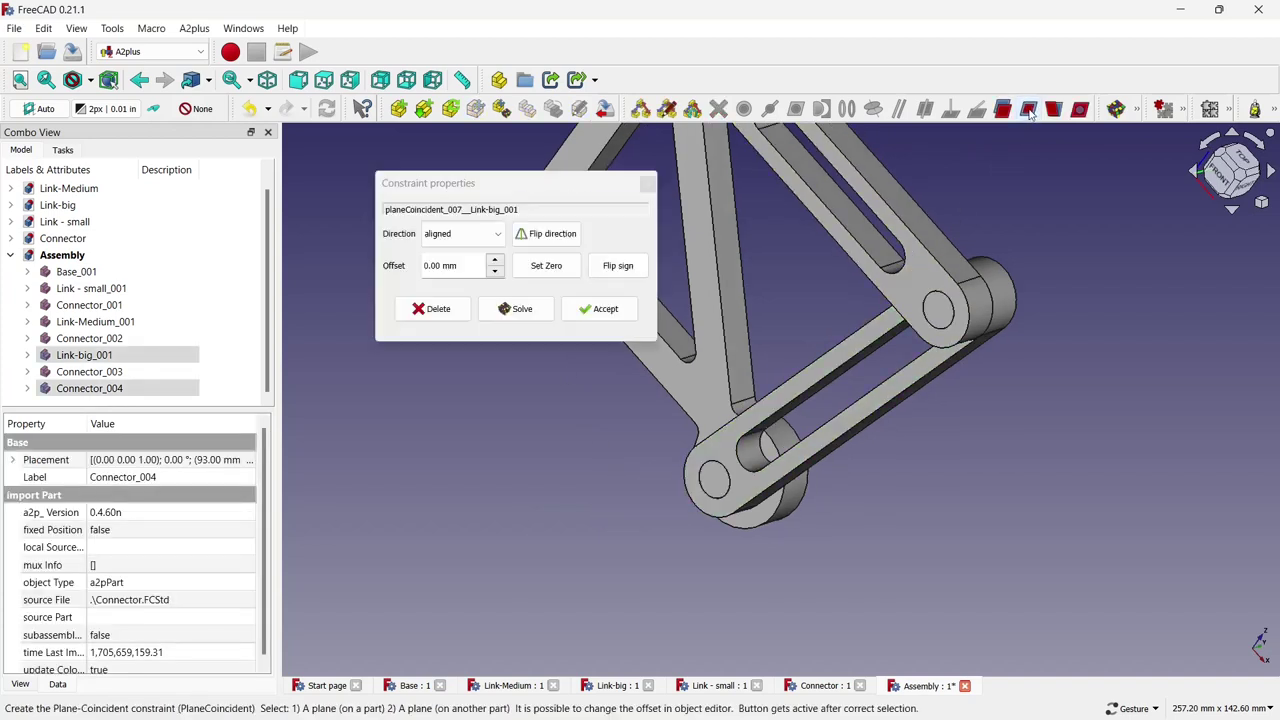
pyautogui.click(598, 308)
pyautogui.scroll(-3, 592, 422)
pyautogui.scroll(-3, 592, 422)
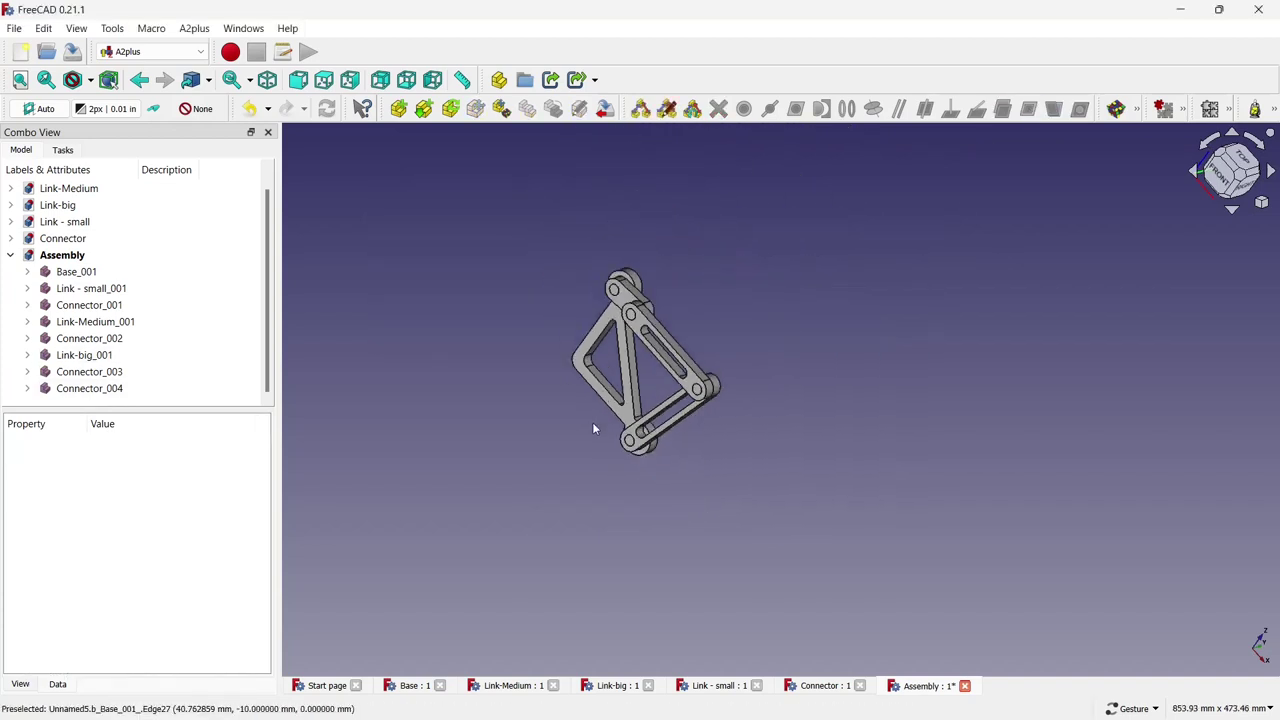
pyautogui.scroll(2, 604, 338)
pyautogui.scroll(1, 508, 418)
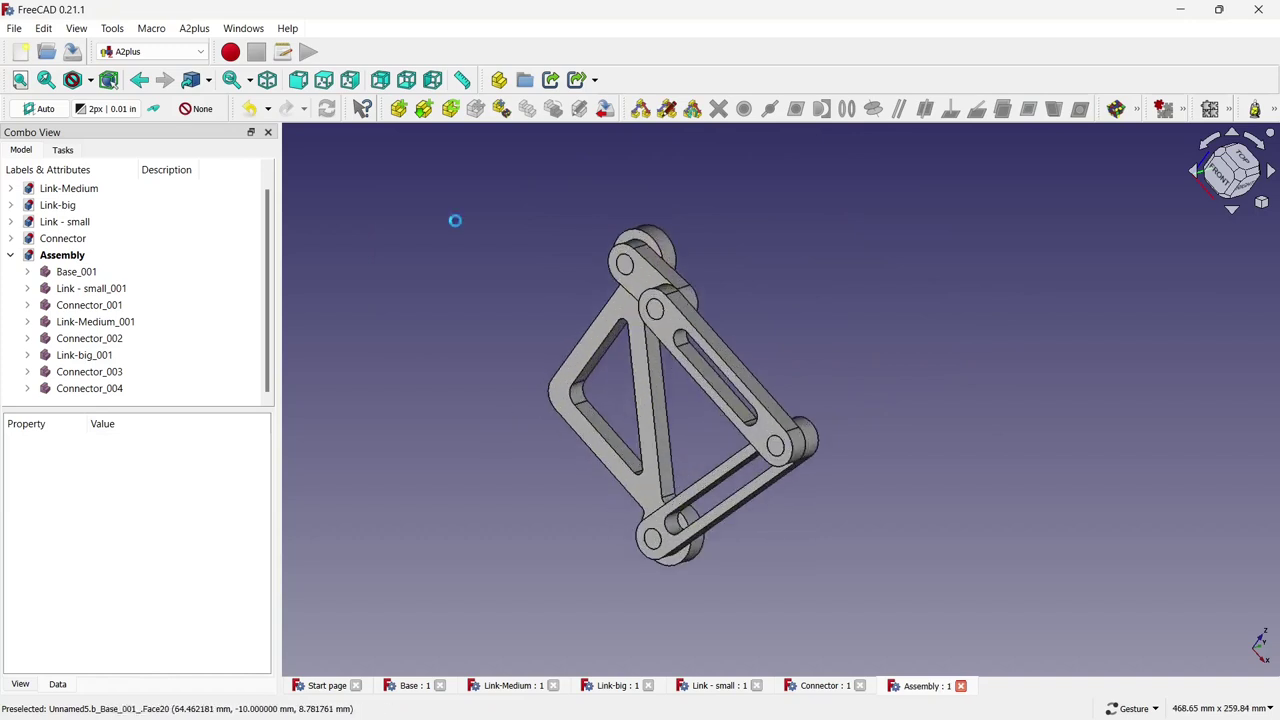
# Set the base part's shape colour to light blue via Appearance
pyautogui.click(603, 350)
pyautogui.rightClick(600, 328)
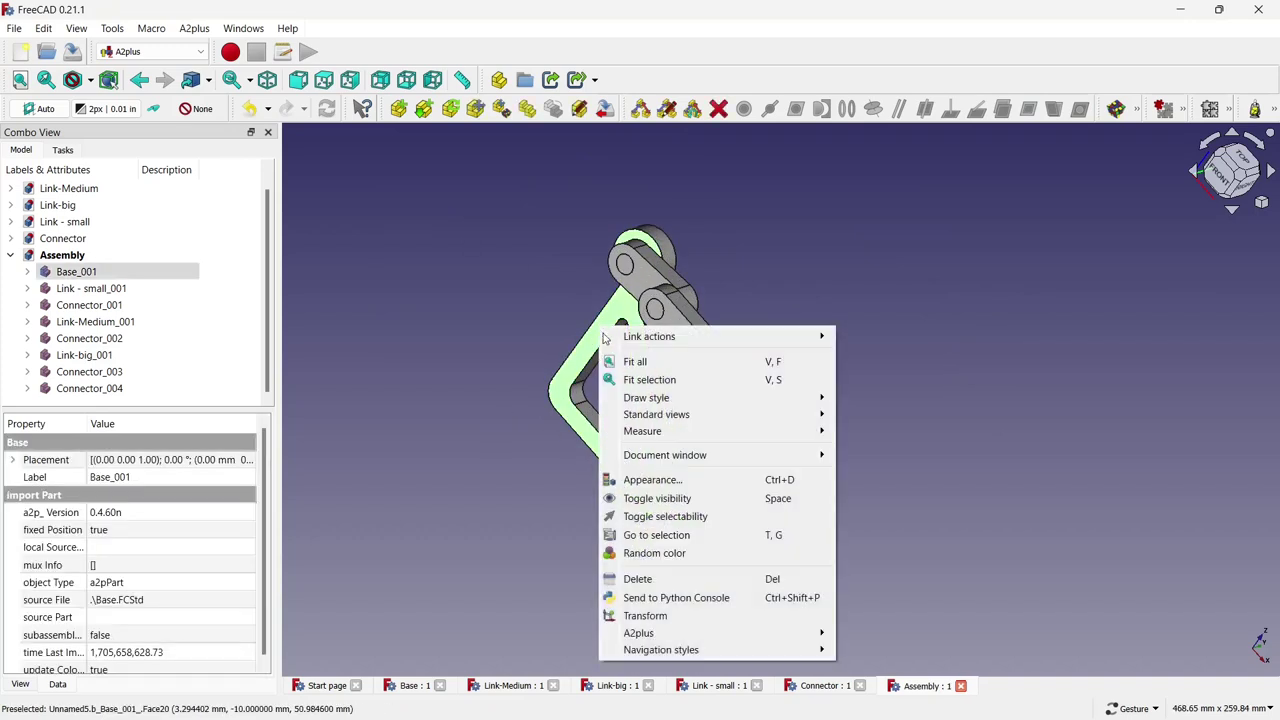
pyautogui.click(645, 478)
pyautogui.click(190, 373)
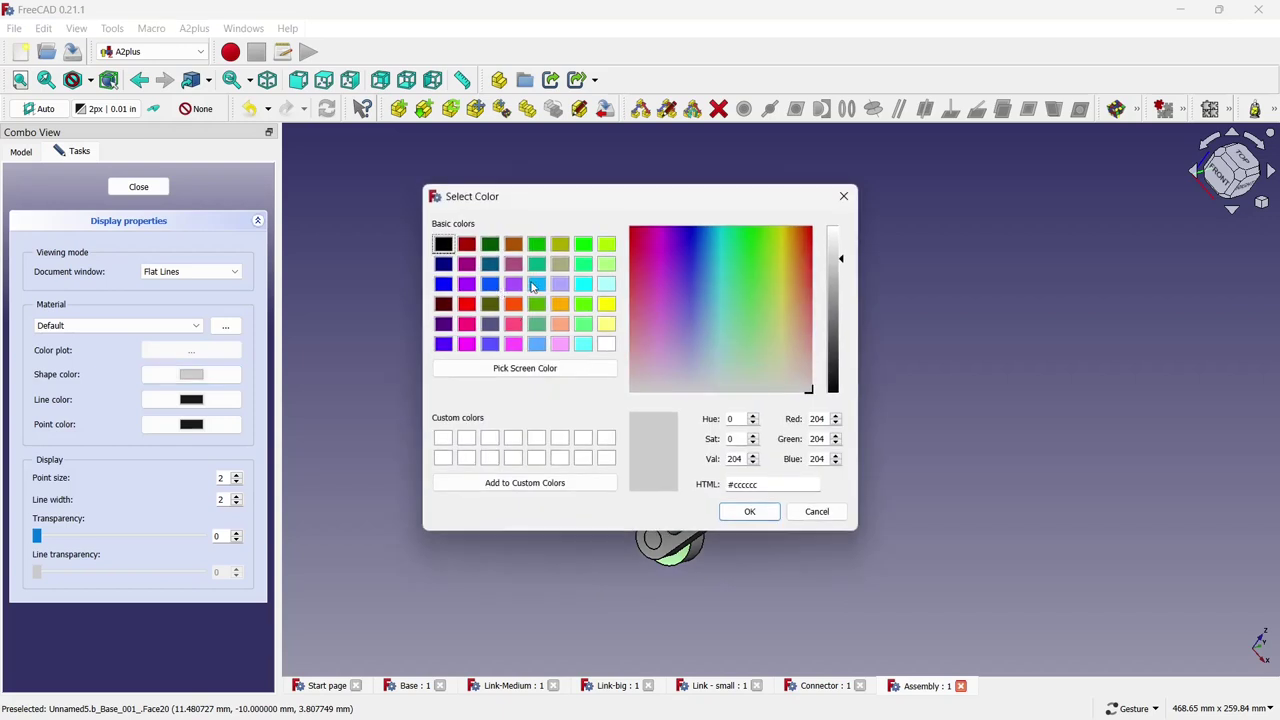
pyautogui.click(535, 285)
pyautogui.click(745, 511)
pyautogui.click(543, 509)
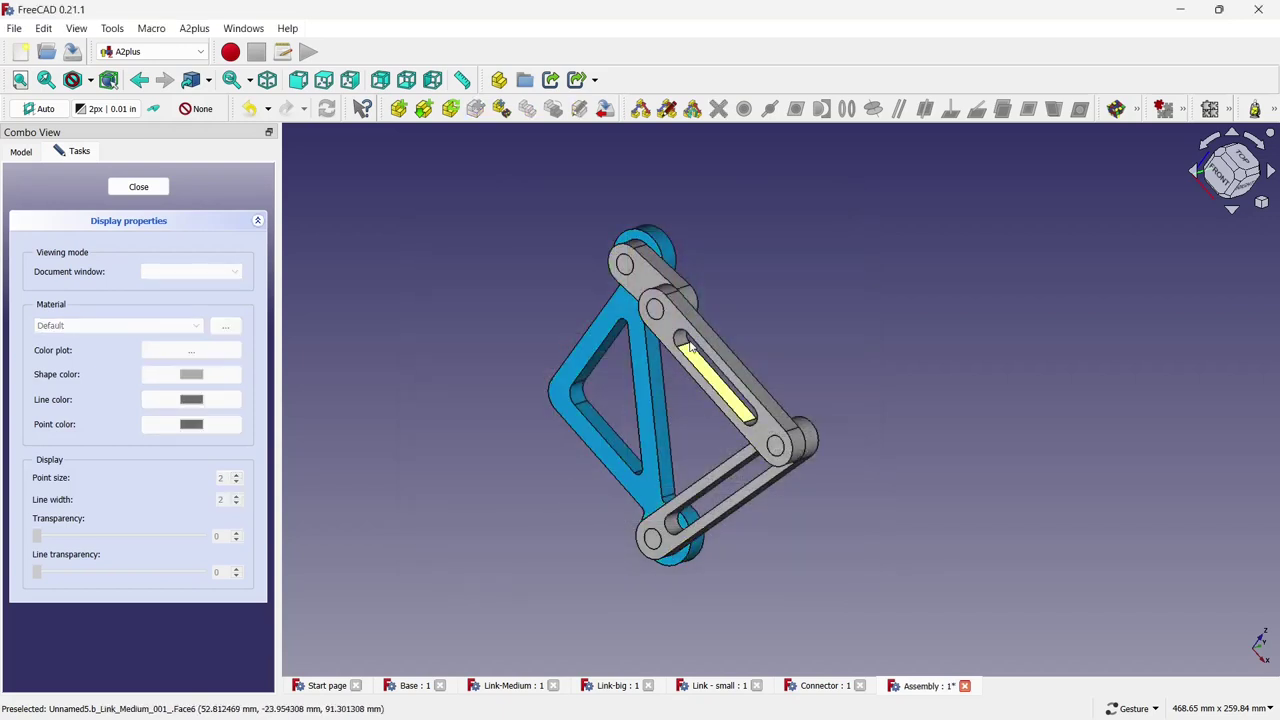
# Colour the short top link yellow and the middle slotted link red
pyautogui.click(665, 287)
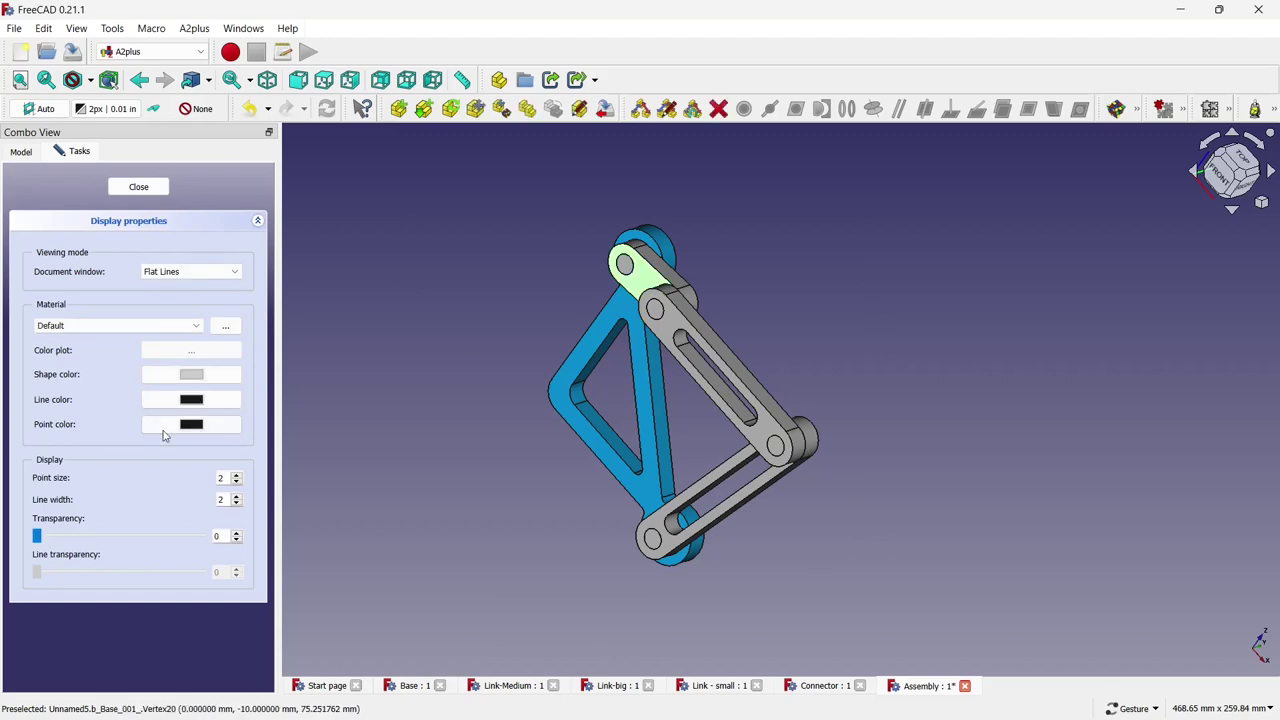
pyautogui.click(184, 377)
pyautogui.click(606, 304)
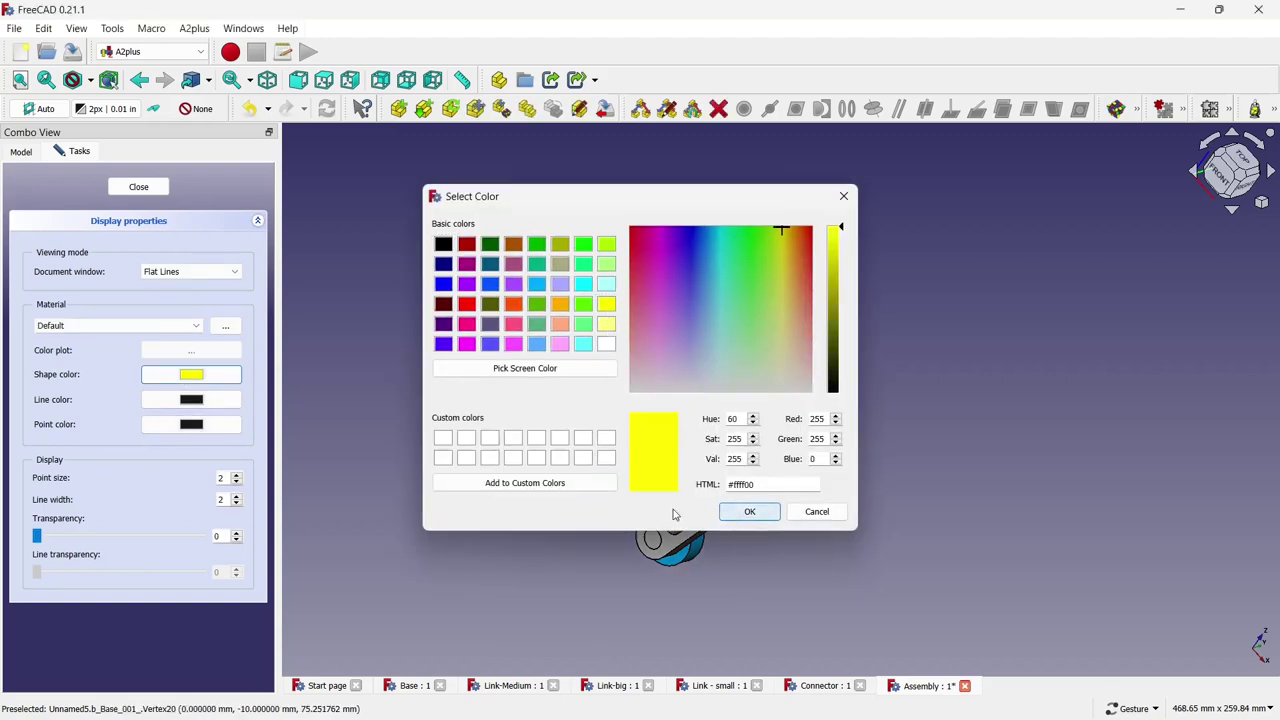
pyautogui.click(749, 511)
pyautogui.click(674, 335)
pyautogui.click(191, 375)
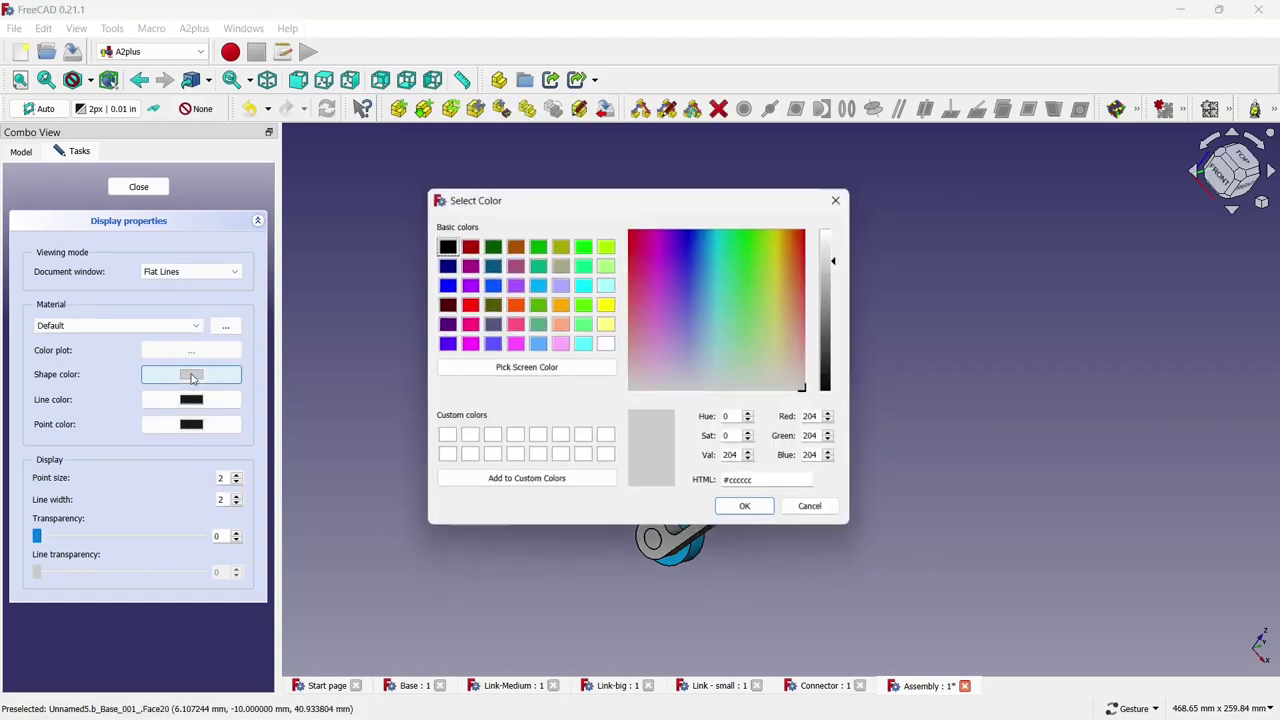
pyautogui.click(467, 304)
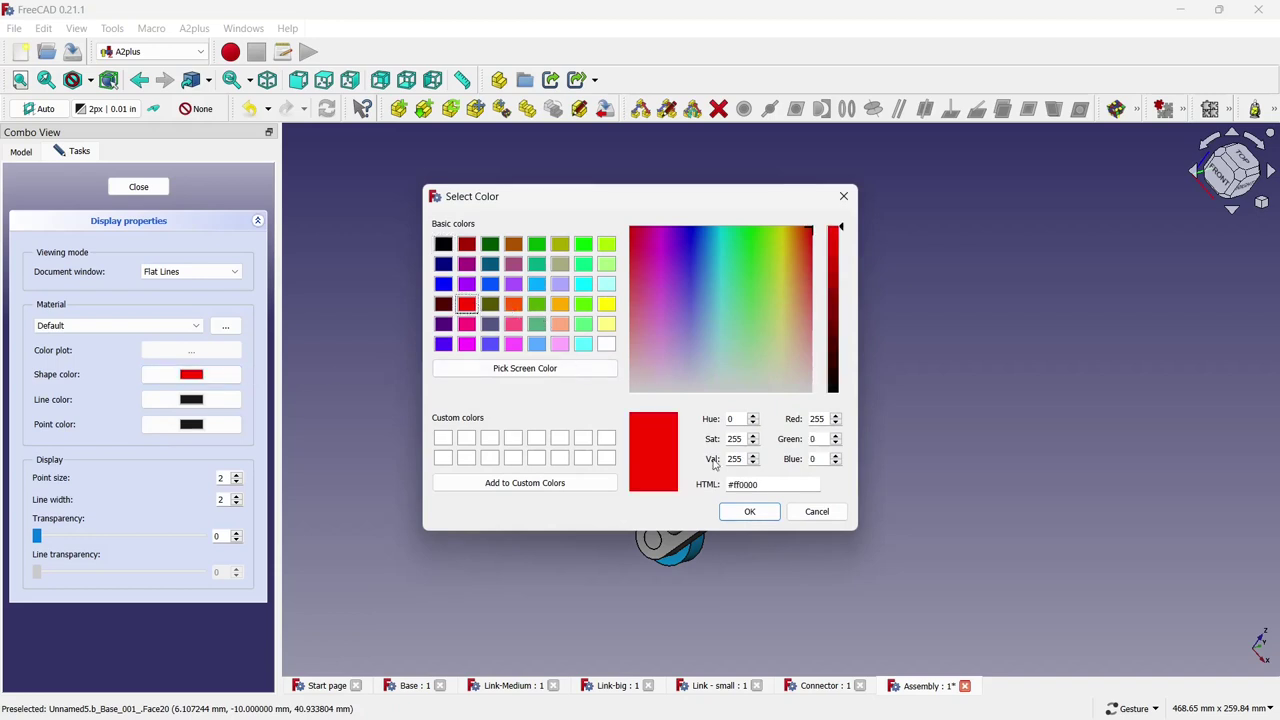
pyautogui.click(749, 511)
pyautogui.click(486, 523)
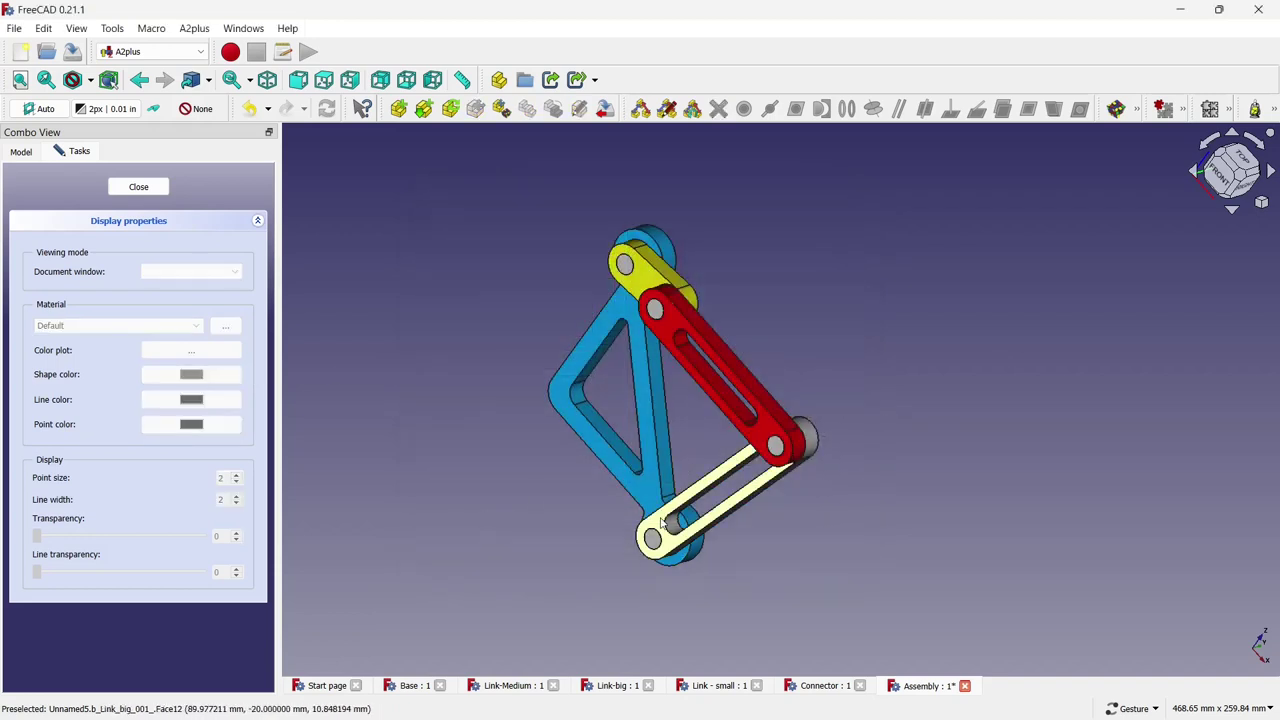
# Colour the lower big link bright green (#55ff00)
pyautogui.click(628, 515)
pyautogui.click(191, 374)
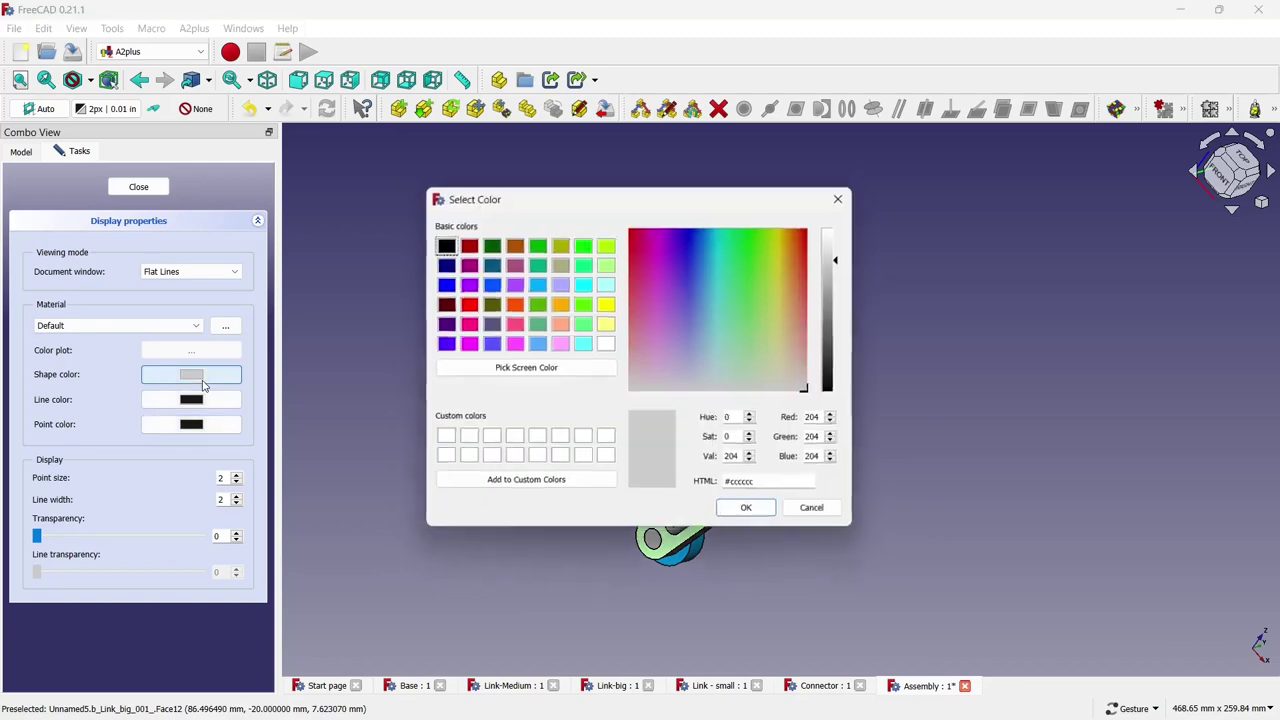
pyautogui.click(584, 304)
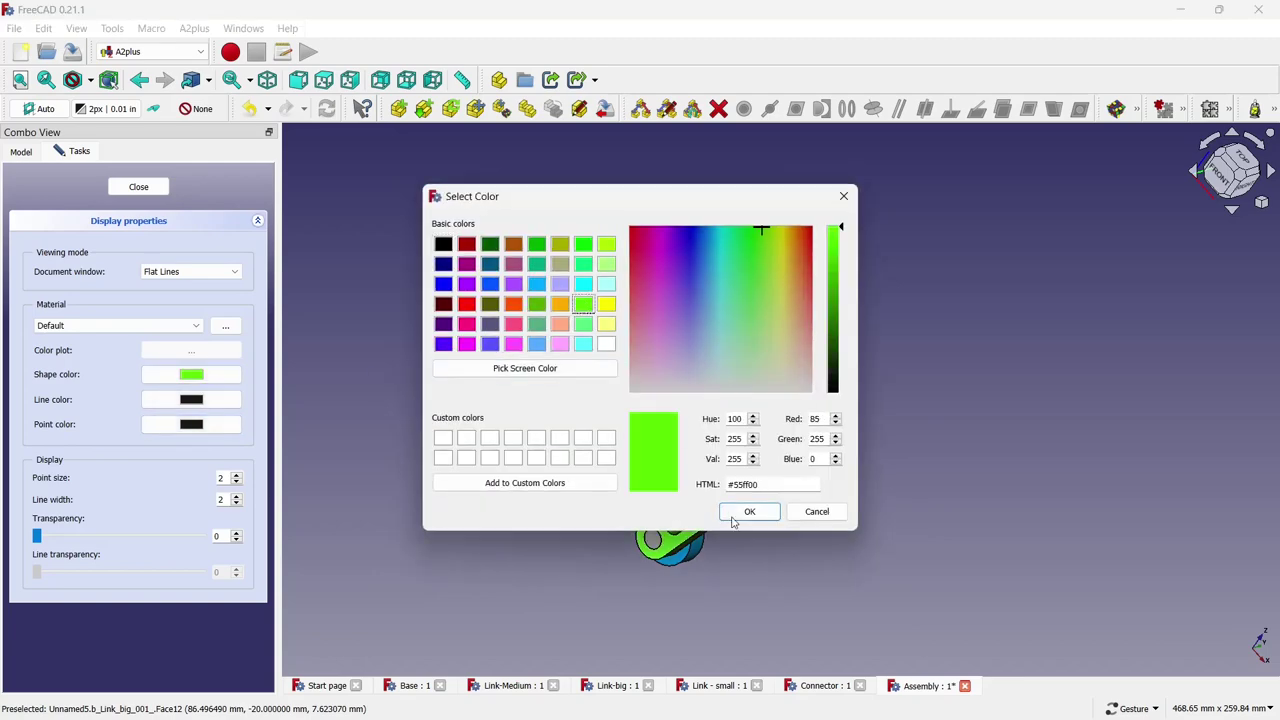
pyautogui.click(736, 516)
pyautogui.click(502, 512)
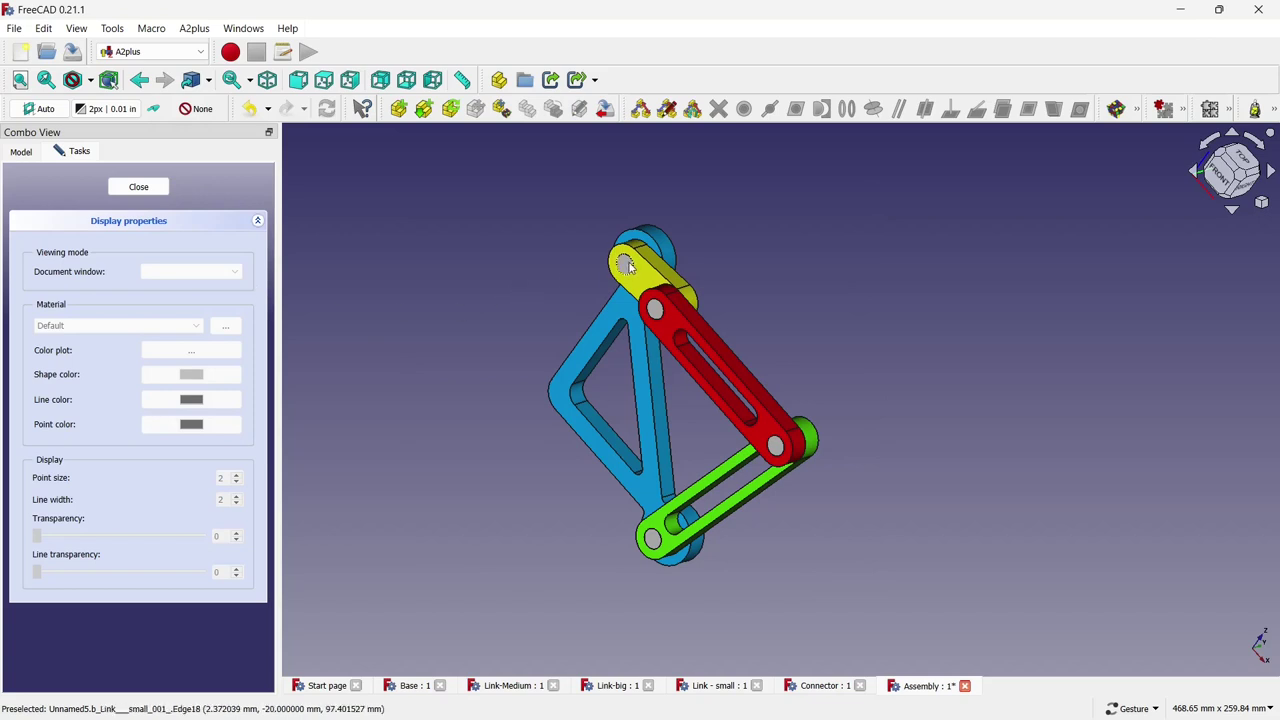
pyautogui.click(233, 375)
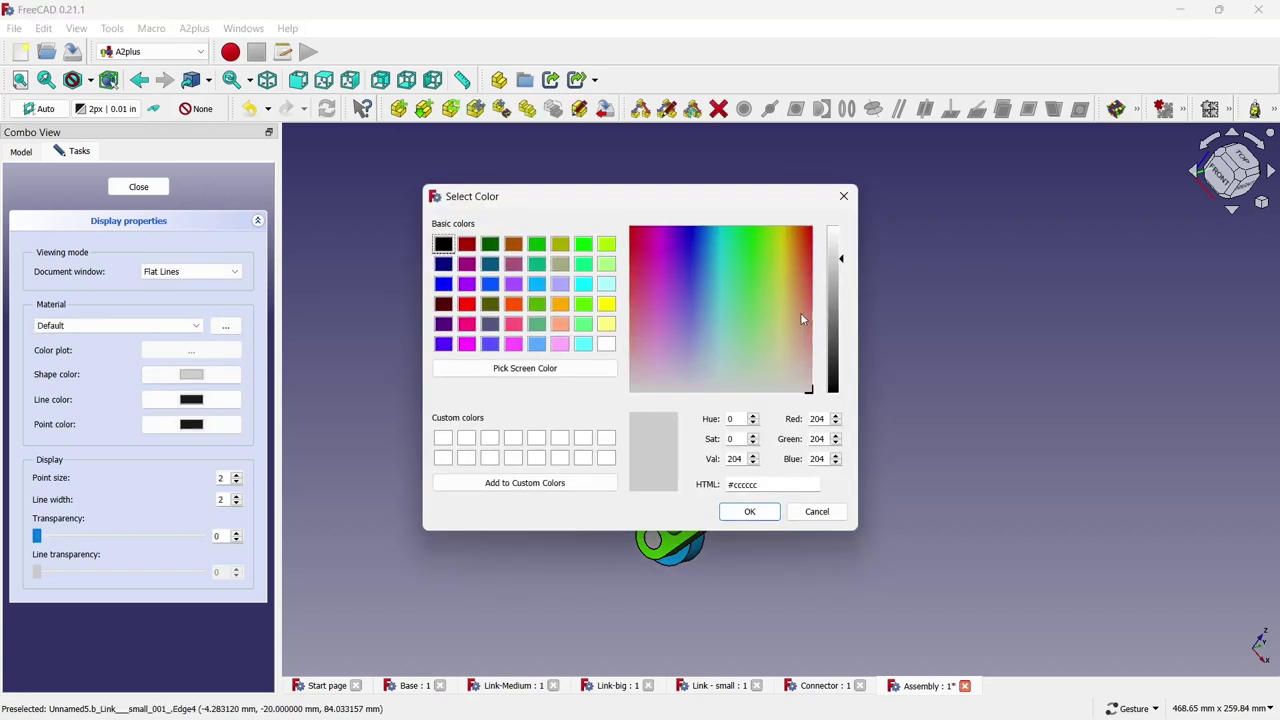
# Darken the grey shape color of the current connector and the middle link's top-joint connector
pyautogui.click(833, 311)
pyautogui.click(747, 512)
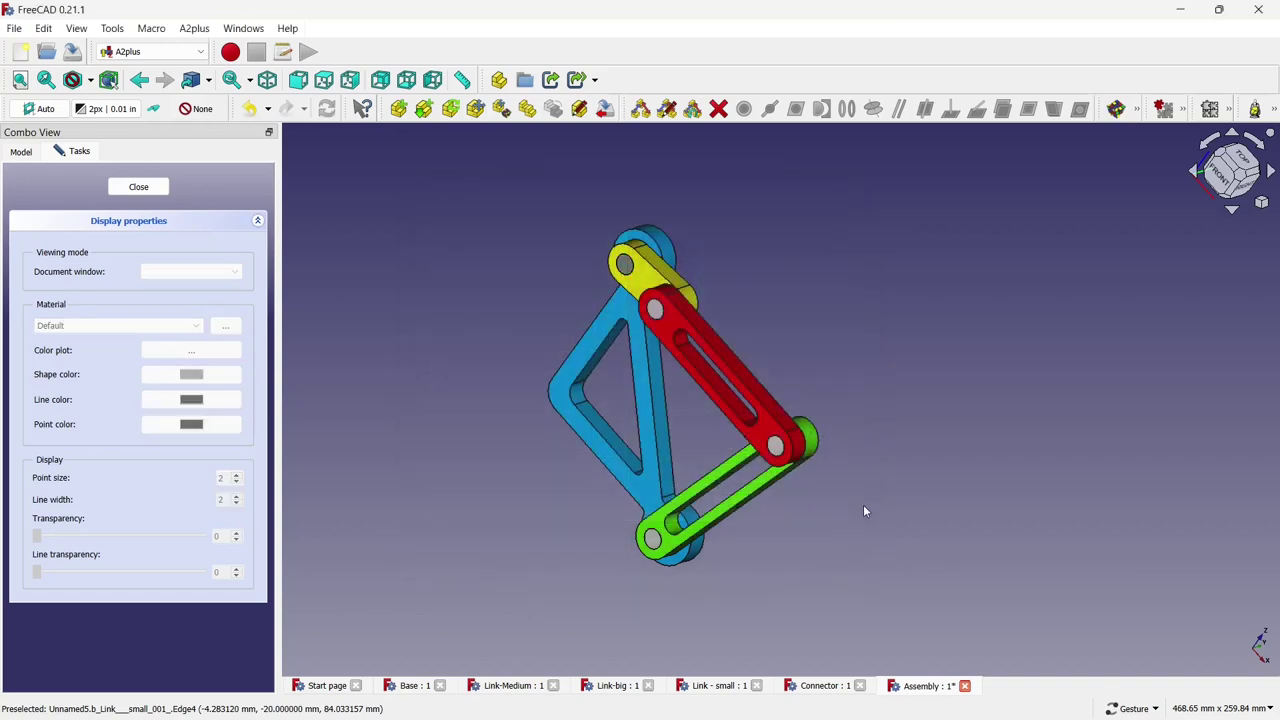
pyautogui.scroll(5, 643, 335)
pyautogui.click(643, 335)
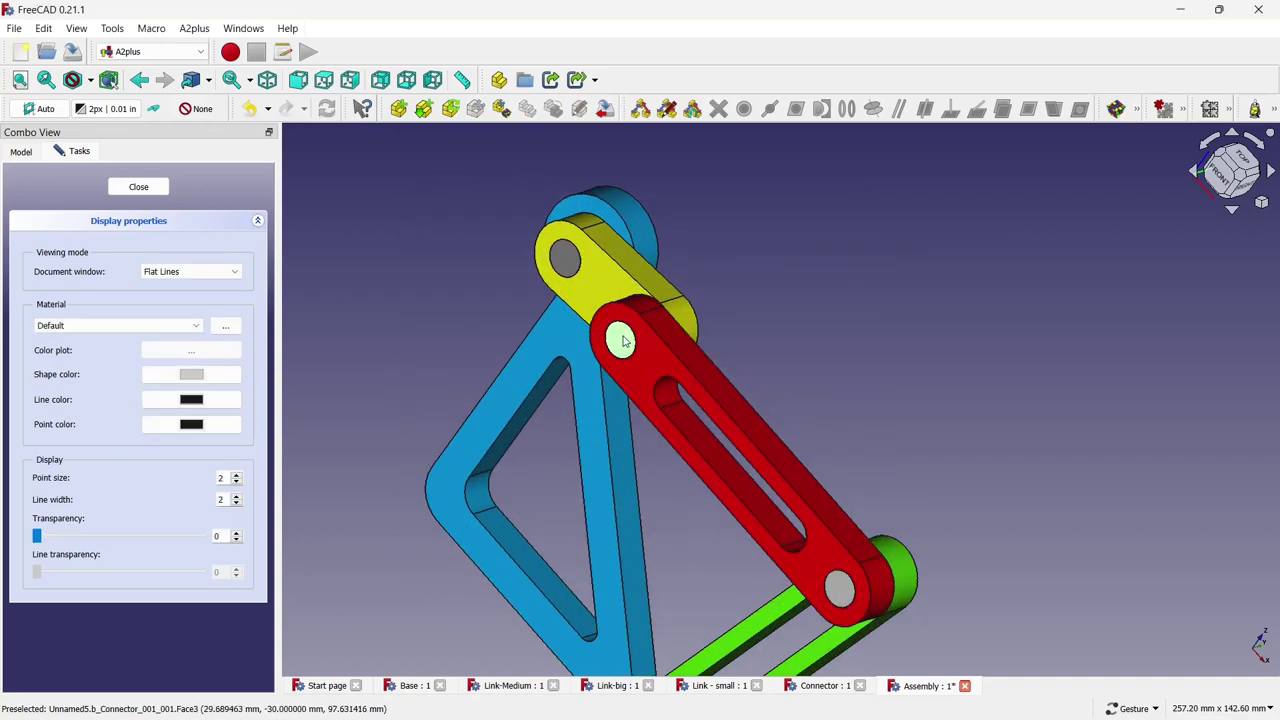
pyautogui.click(177, 374)
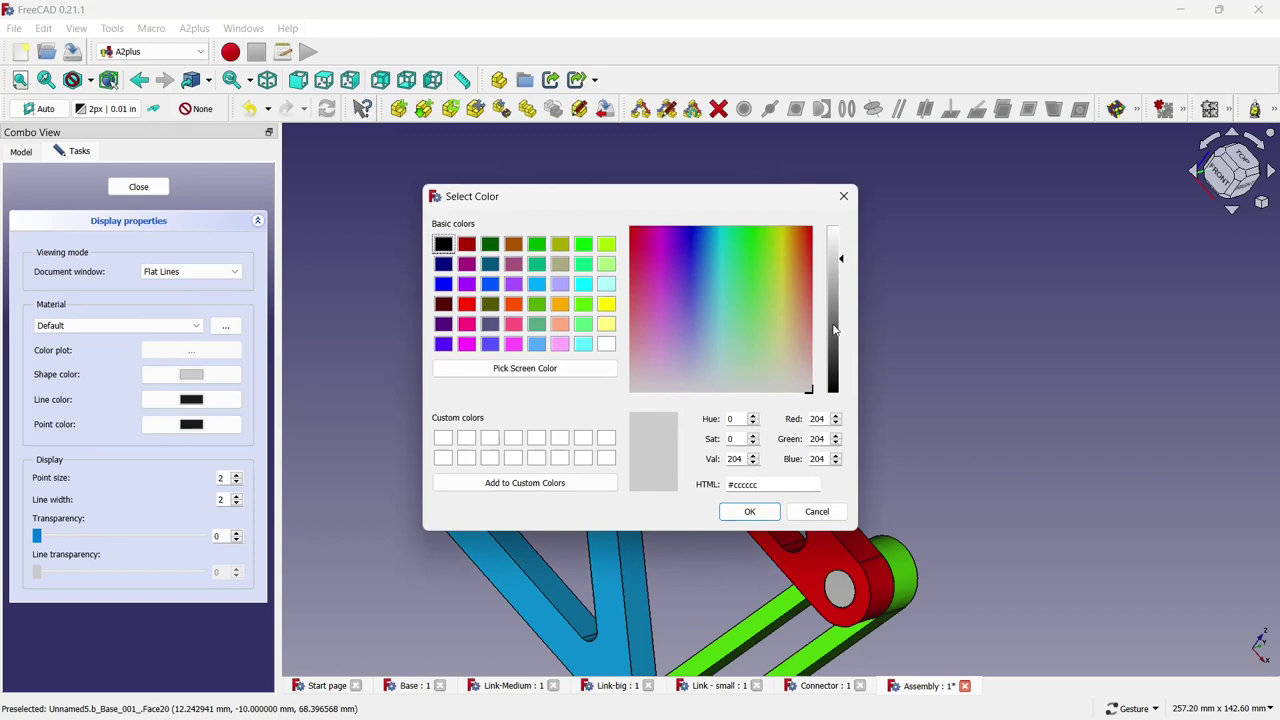
pyautogui.moveTo(834, 330); pyautogui.dragTo(837, 322)
pyautogui.click(747, 511)
# Apply the grey shape color to the connector at the lower right joint
pyautogui.scroll(-2, 733, 498)
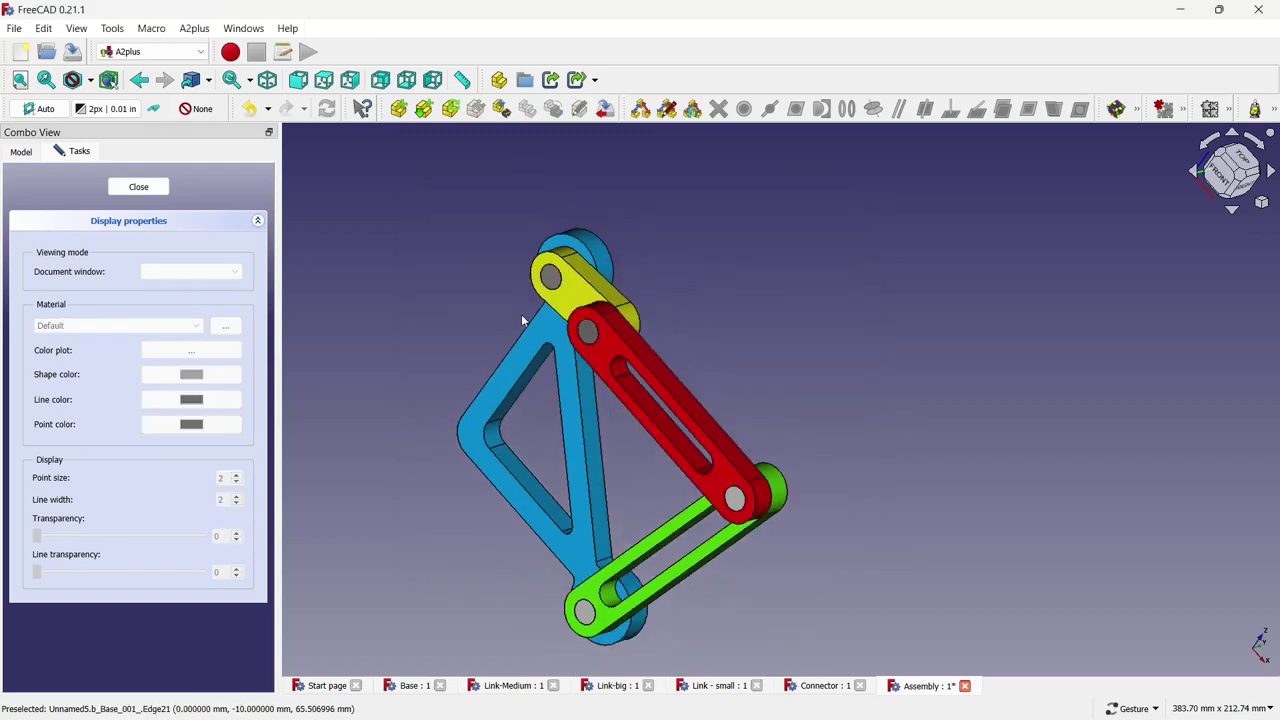
pyautogui.click(733, 498)
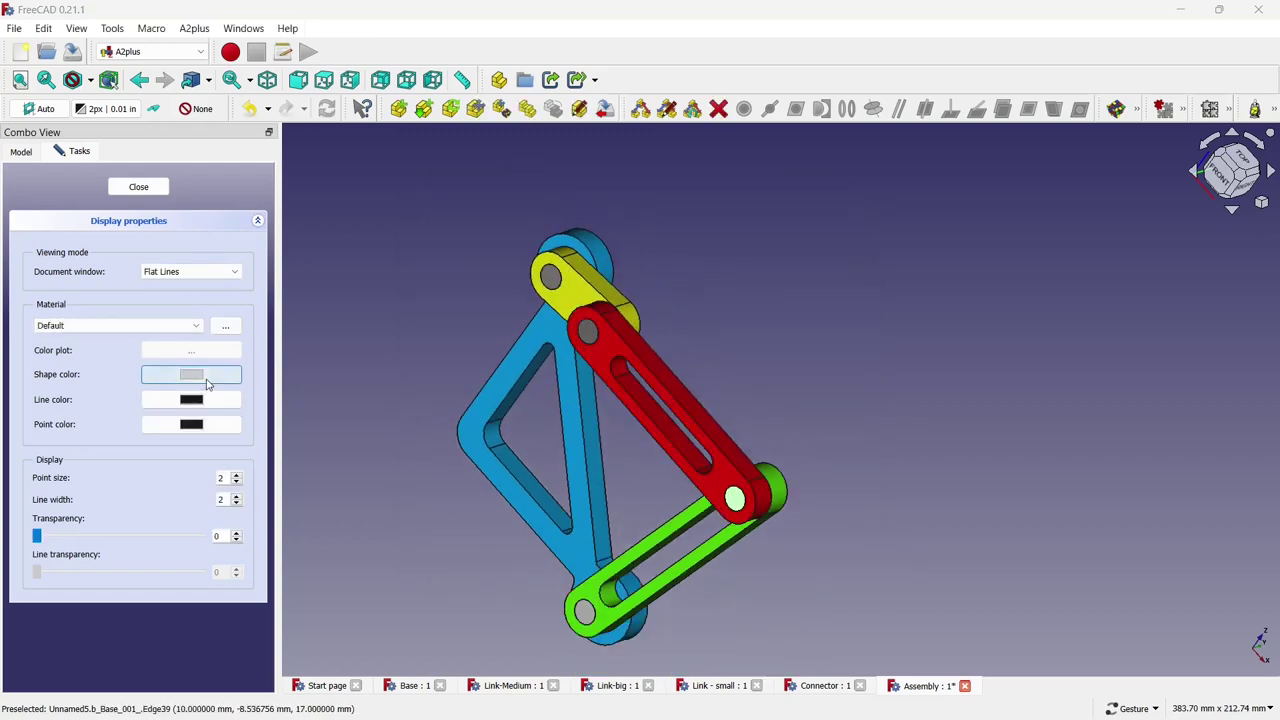
pyautogui.click(207, 383)
pyautogui.click(745, 511)
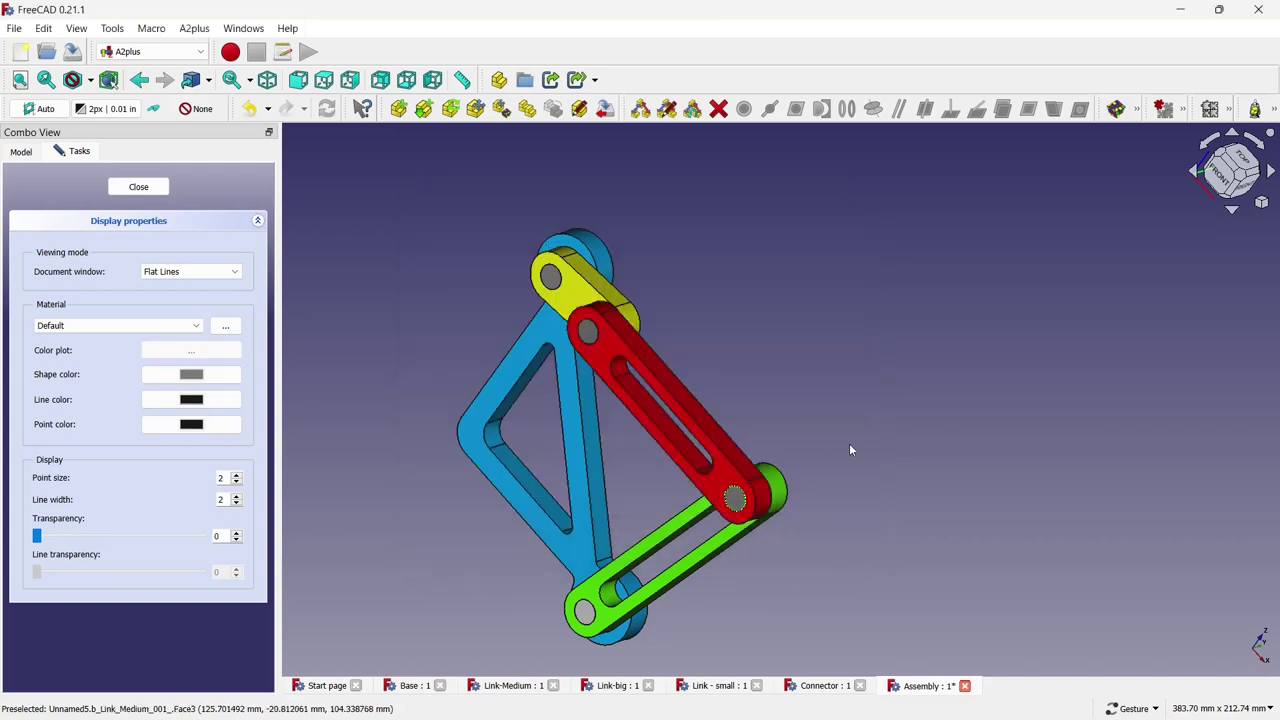
pyautogui.click(849, 443)
# Darken the last connector's shape color to grey #7c7c7c and close the appearance settings
pyautogui.scroll(-2, 605, 503)
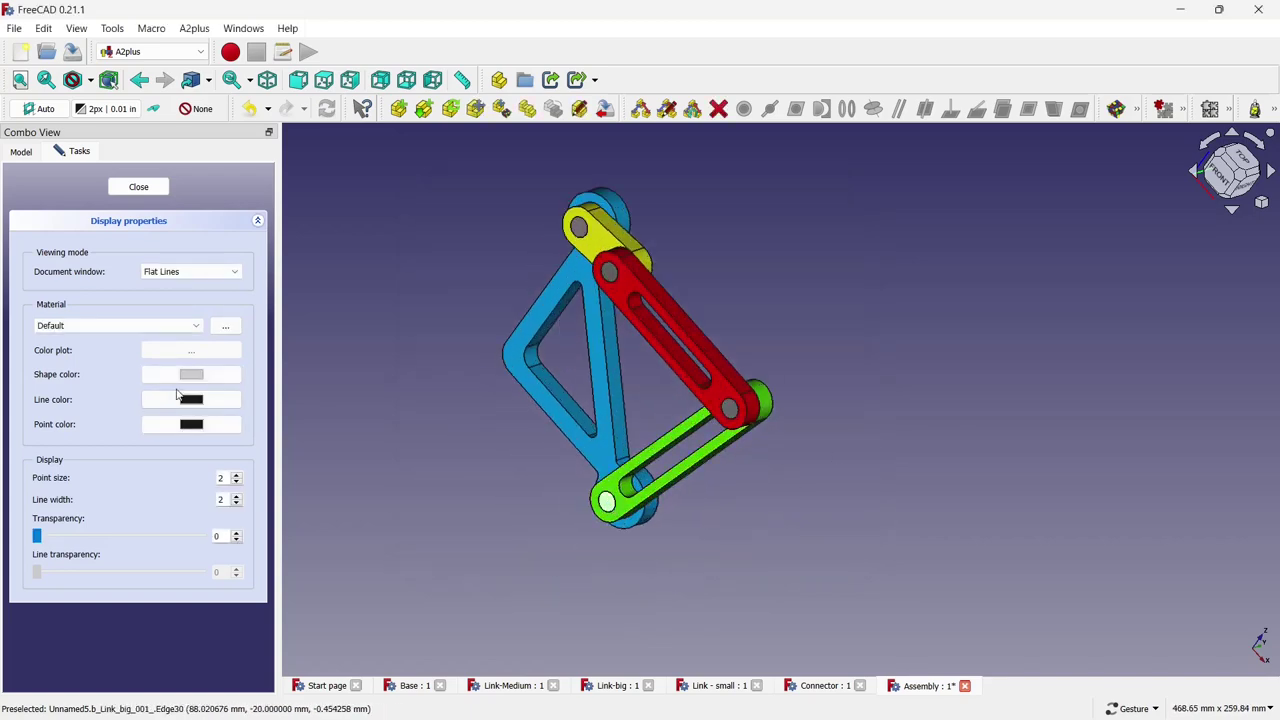
pyautogui.click(187, 377)
pyautogui.click(836, 316)
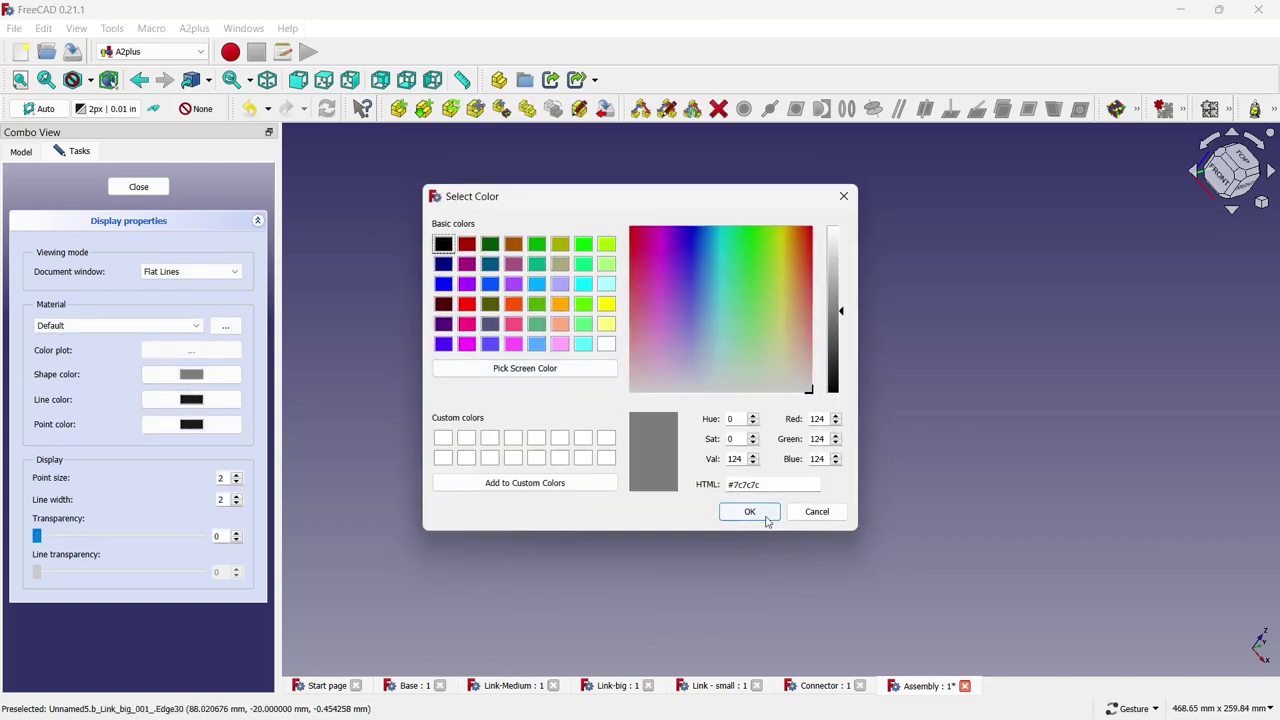
pyautogui.click(750, 512)
pyautogui.click(158, 189)
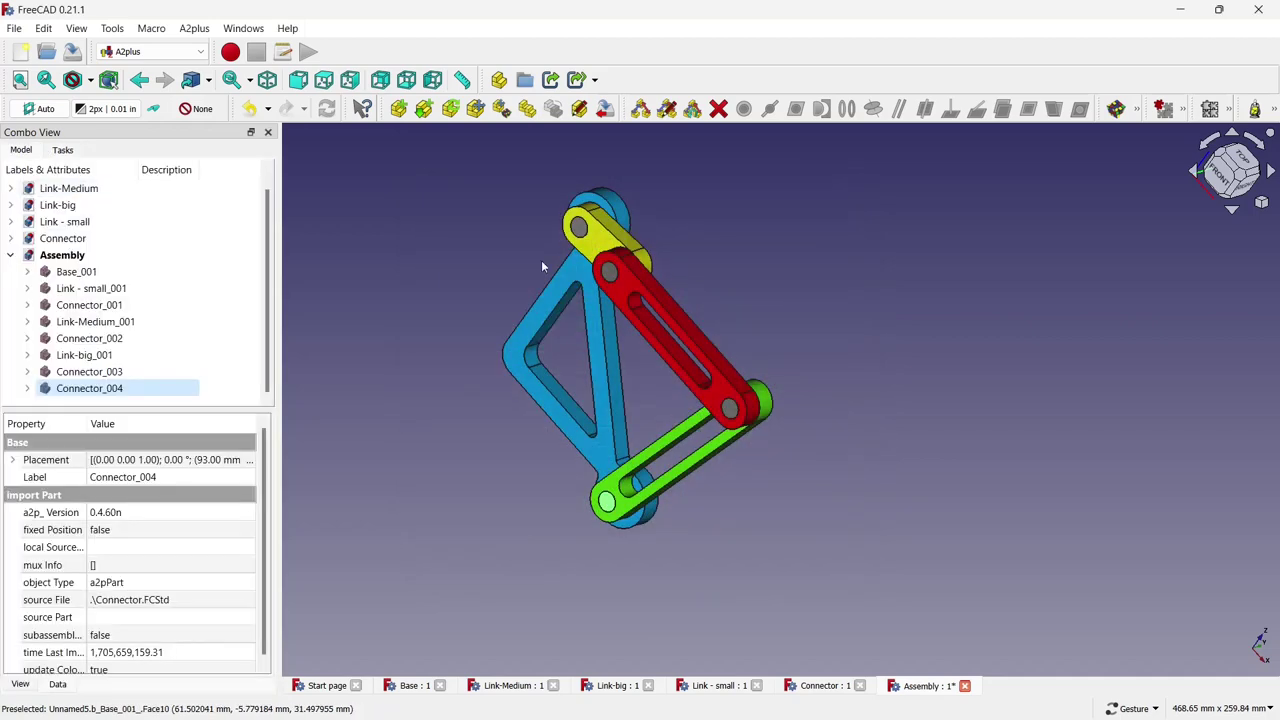